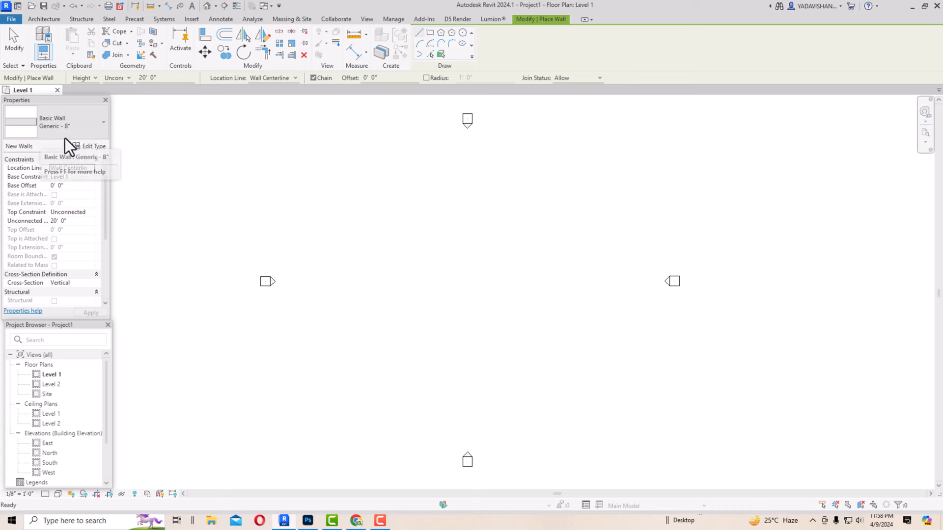
Step: Duplicate the Generic - 8" basic wall type and name the copy 9"wall
click(92, 147)
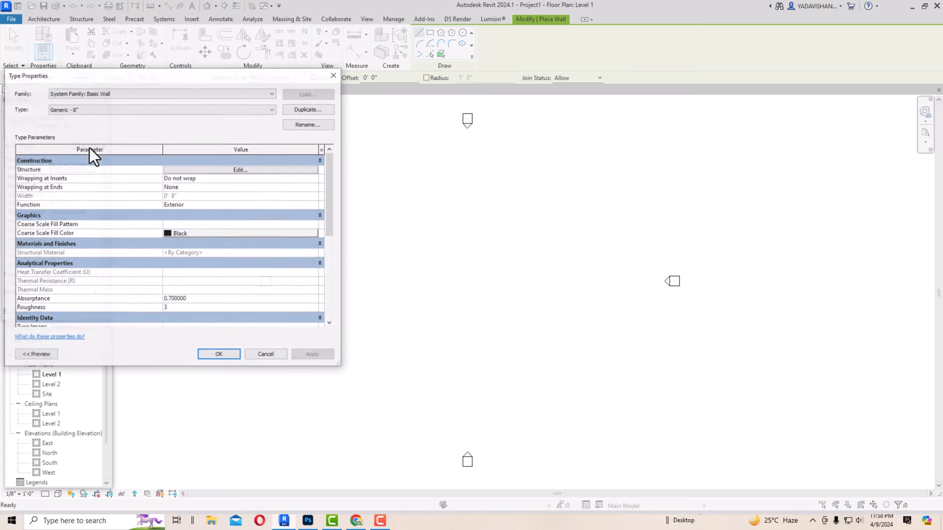
click(310, 109)
text(9)
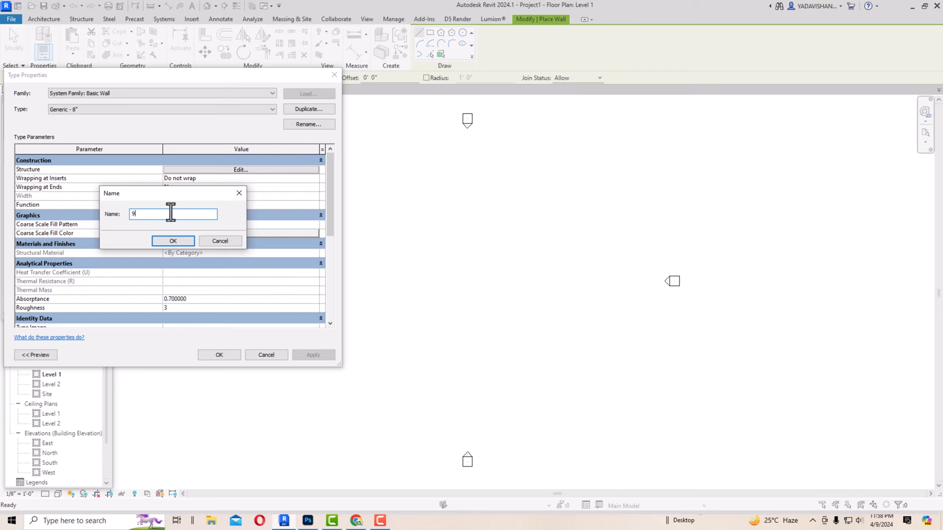
text("wall)
click(173, 240)
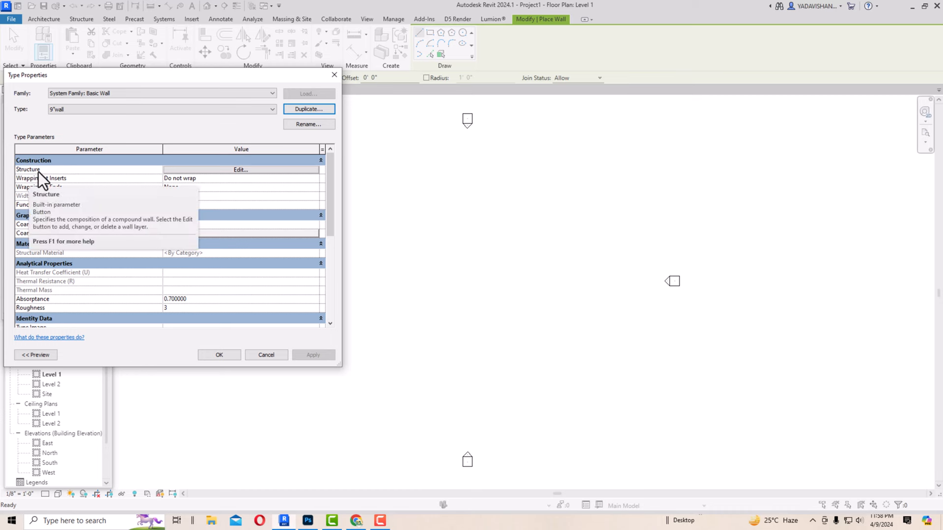
Step: Open the layer structure of the 9"wall type and set the structure layer's thickness to 9"
click(215, 171)
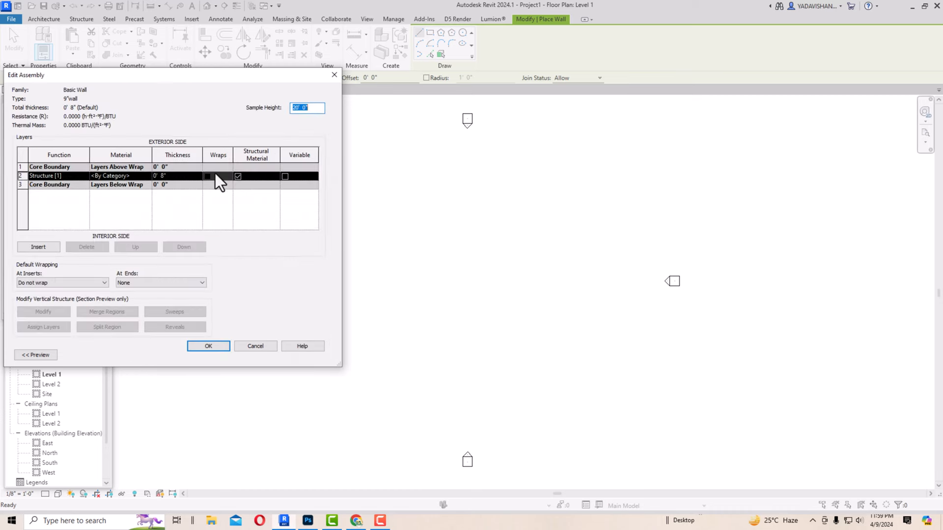
click(164, 178)
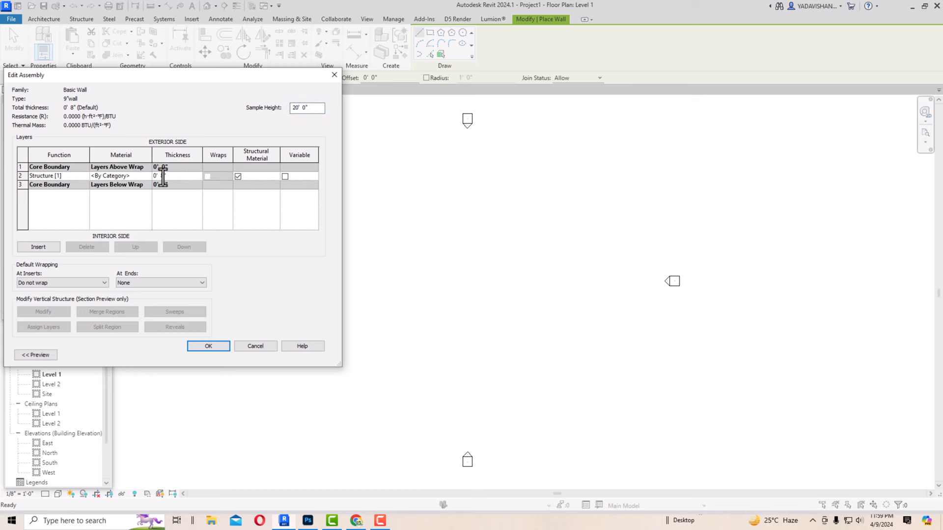
drag(164, 177, 158, 176)
click(179, 179)
click(137, 178)
click(148, 175)
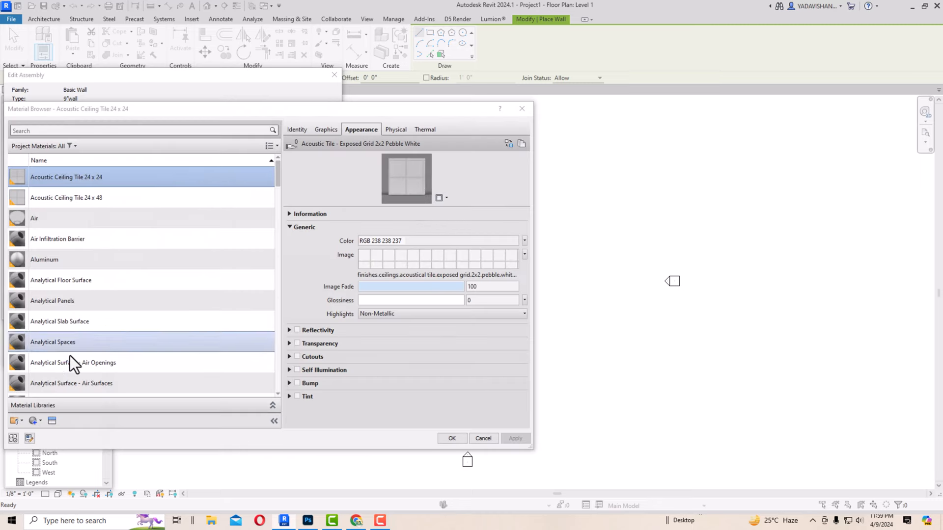
scroll(70, 355, down, 1)
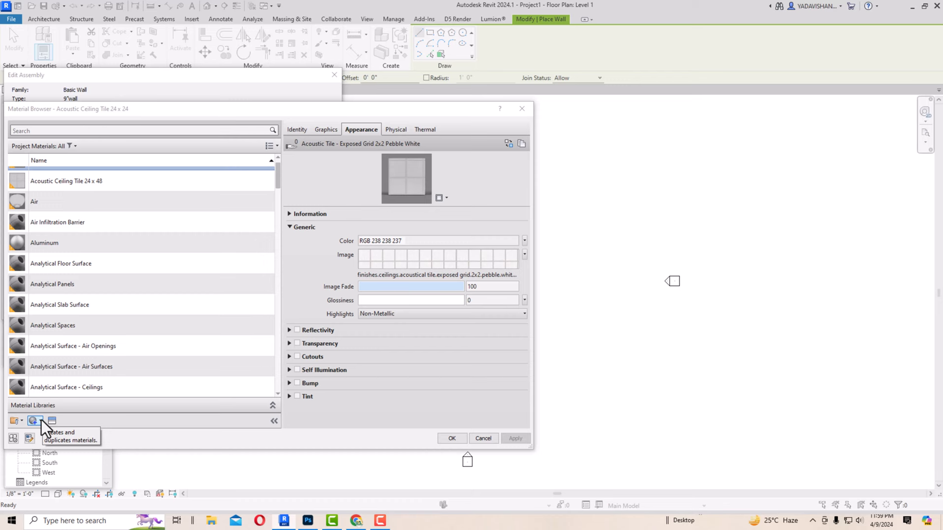
click(521, 109)
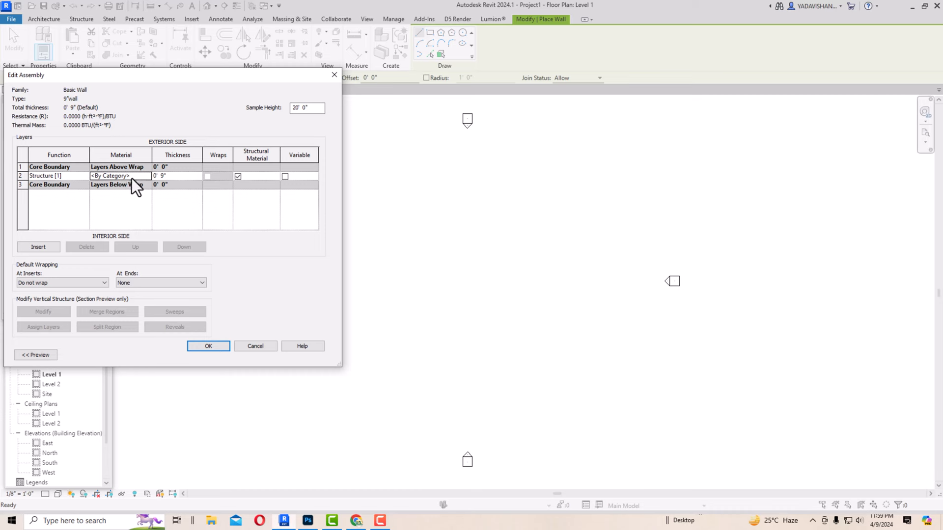
Step: Accept the edited wall assembly and the type properties of the 9"wall type
click(216, 346)
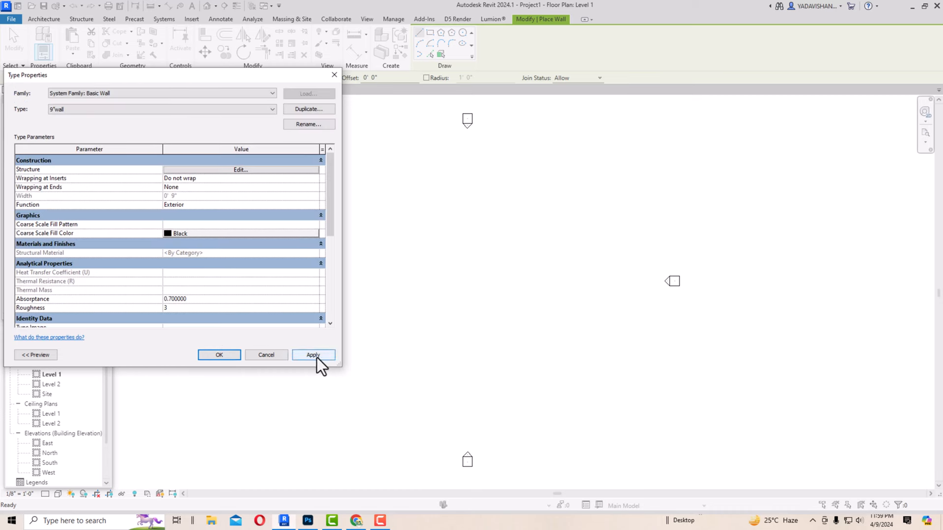
click(219, 355)
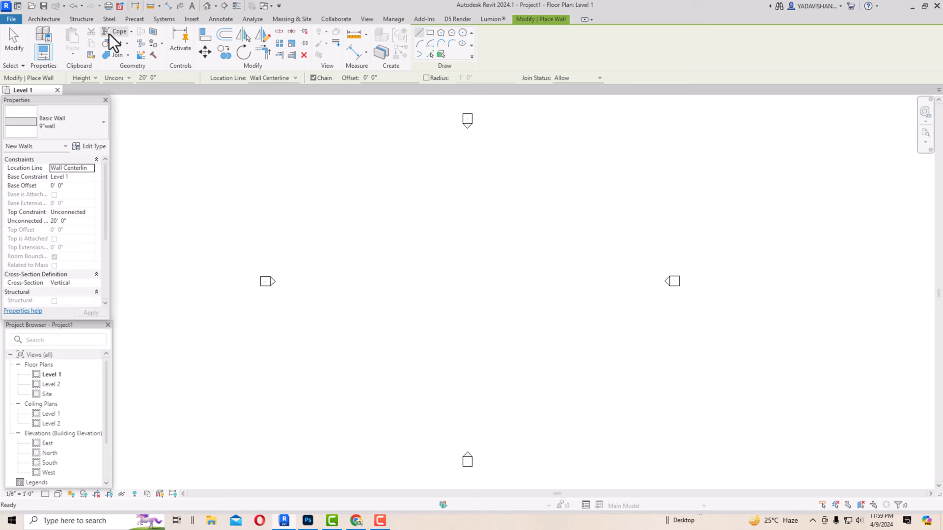
Step: Draw a closed rectangle of 9"wall exterior walls, 32' along the vertical sides and 22' 5" along the horizontal sides
click(42, 19)
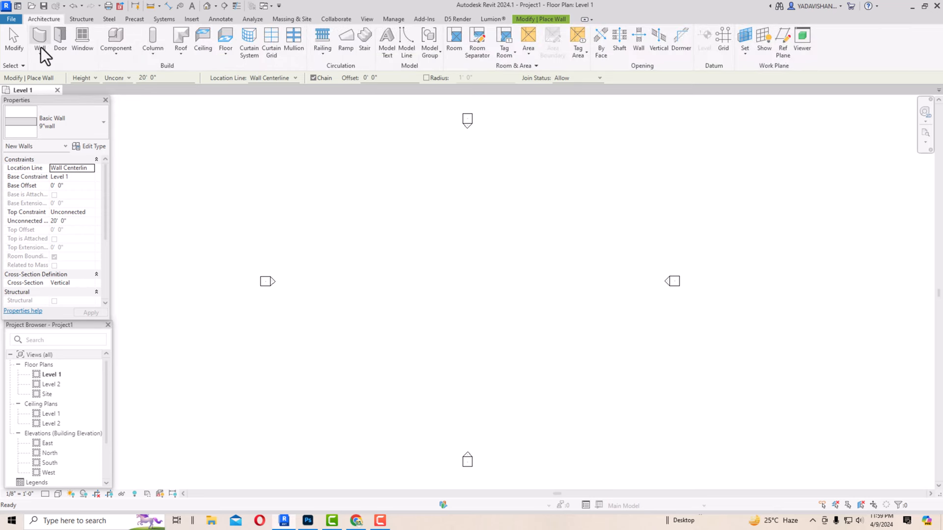
click(407, 346)
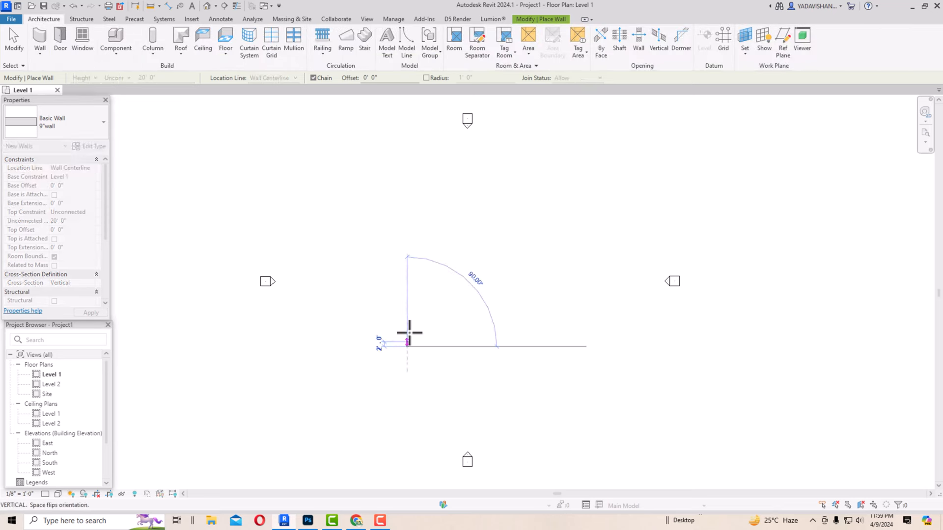
text(32')
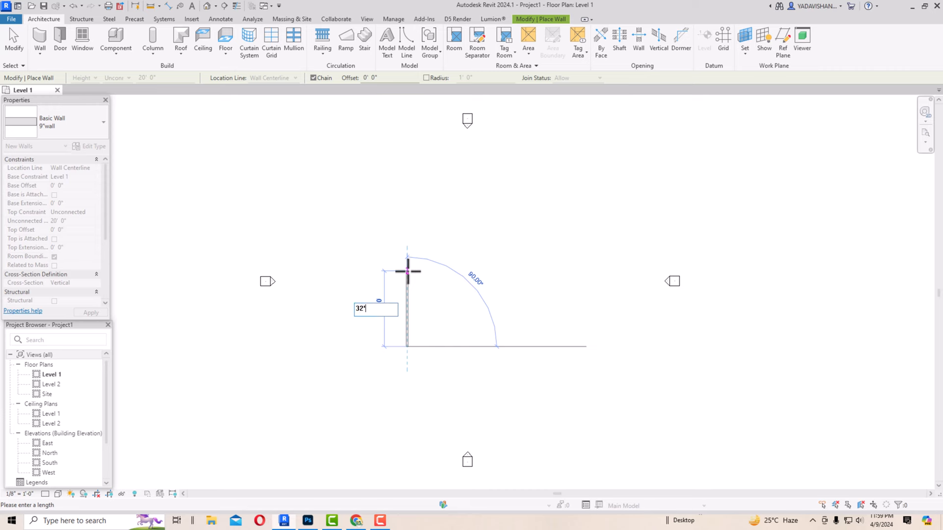
key(Return)
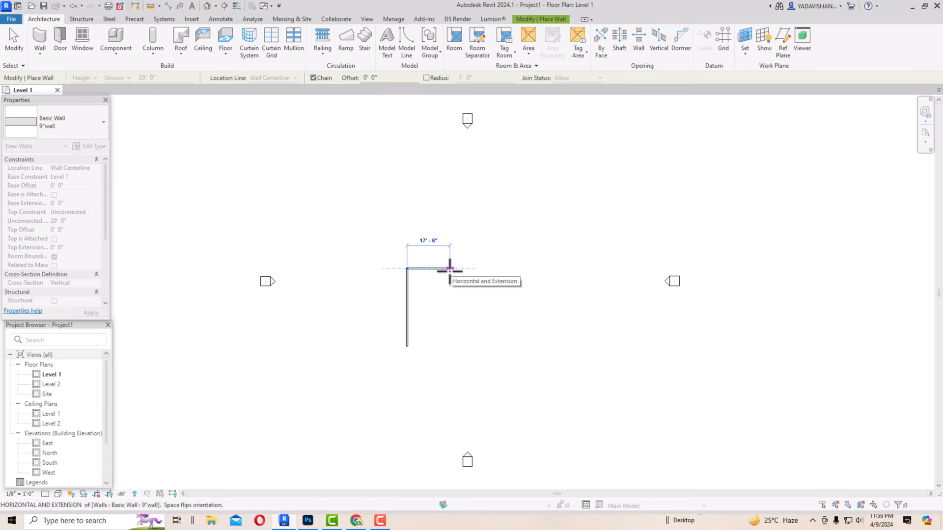
text(22'5)
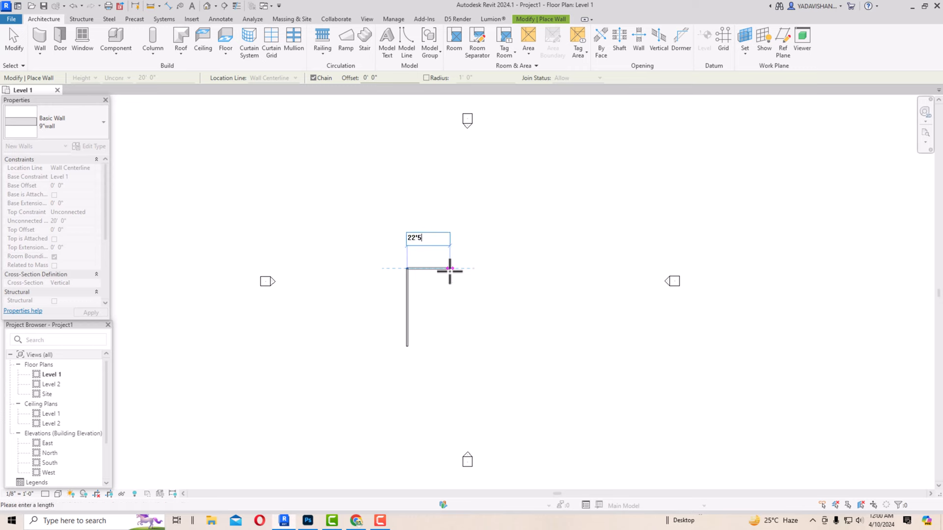
key(Return)
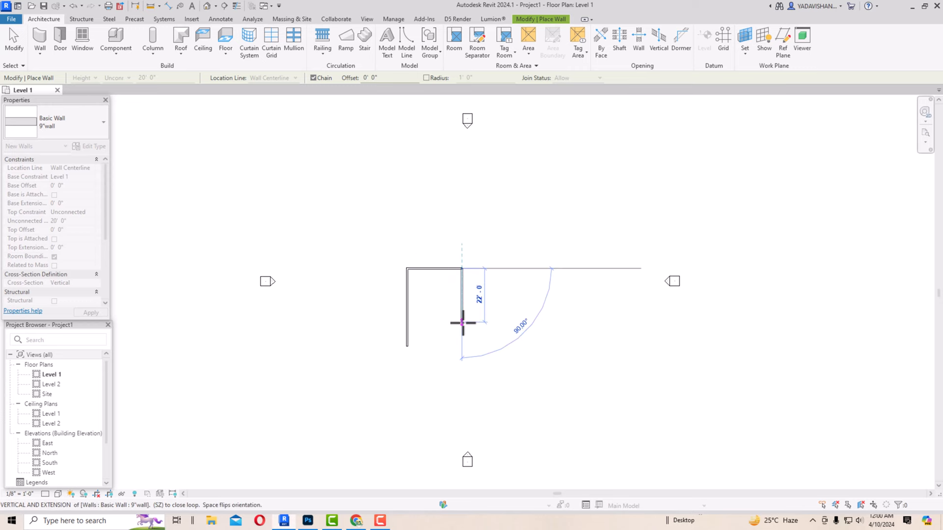
click(461, 347)
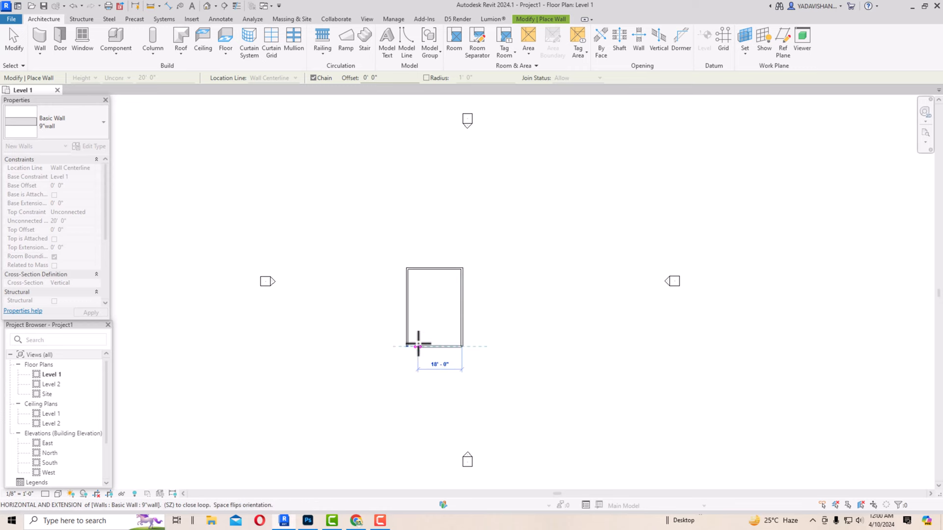
click(407, 347)
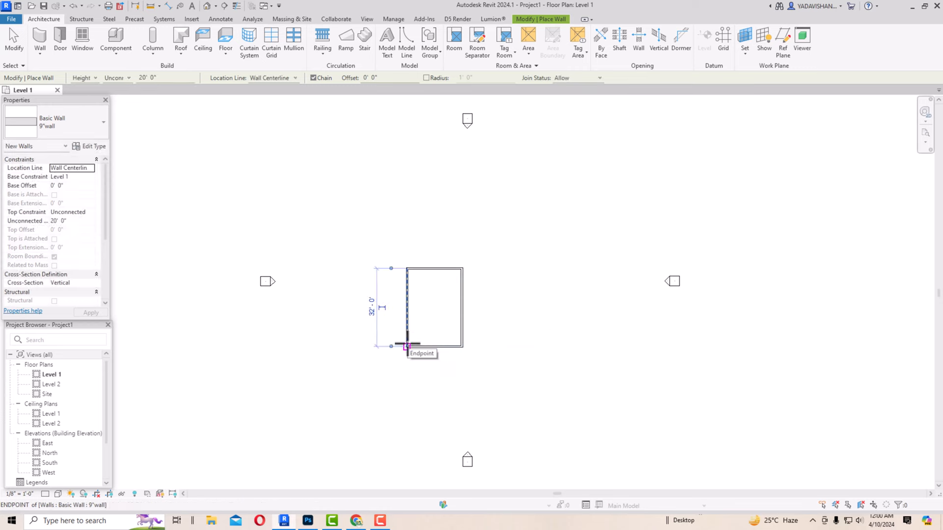
key(Escape)
Step: Draw Generic - 5" walls inside: a 10' 5" horizontal one from the right exterior wall, continuing vertically up to the upper exterior wall
scroll(461, 344, up, 4)
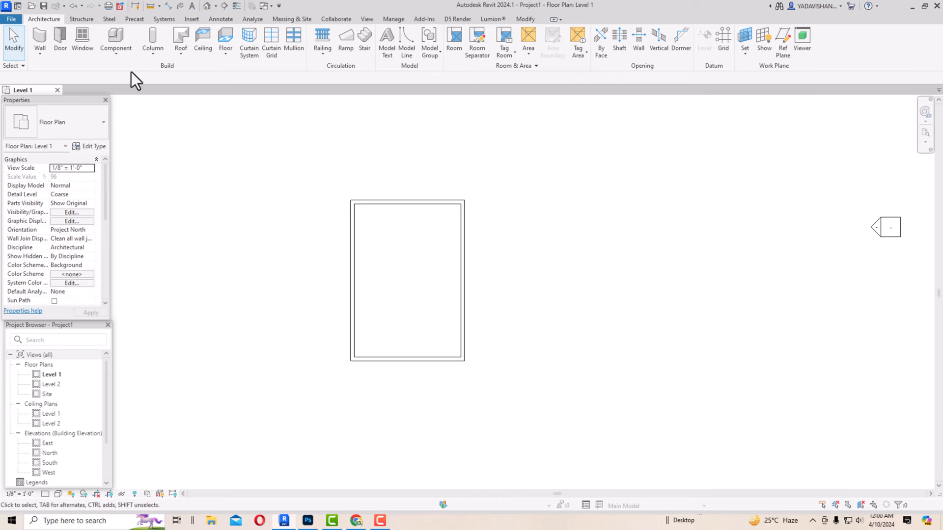
click(38, 41)
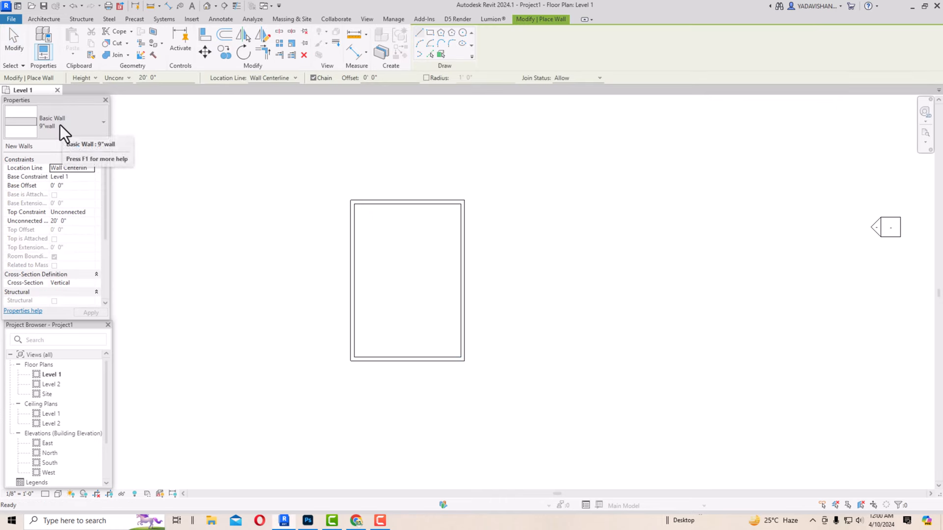
click(61, 126)
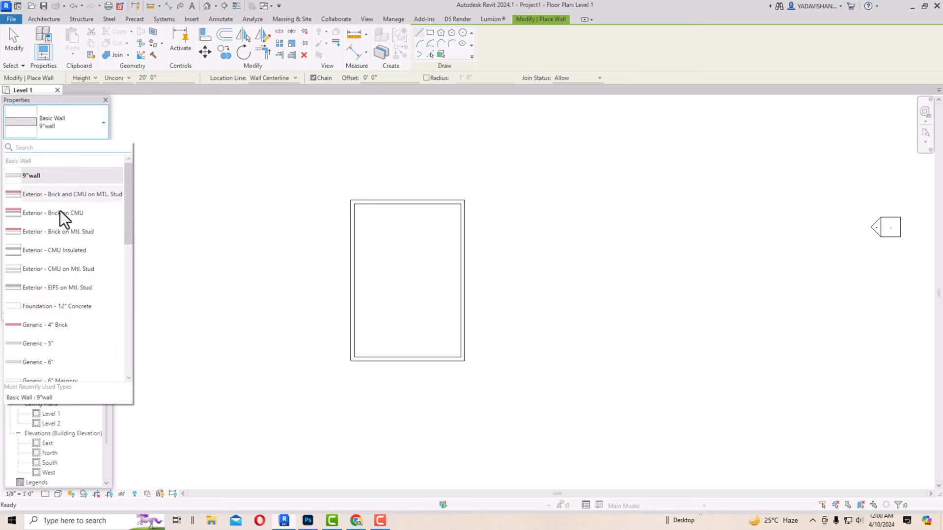
click(49, 344)
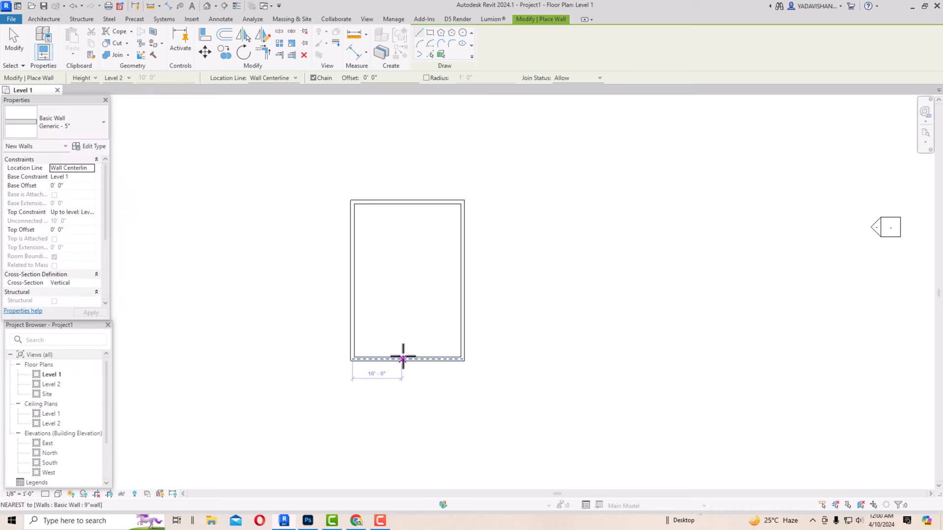
click(458, 337)
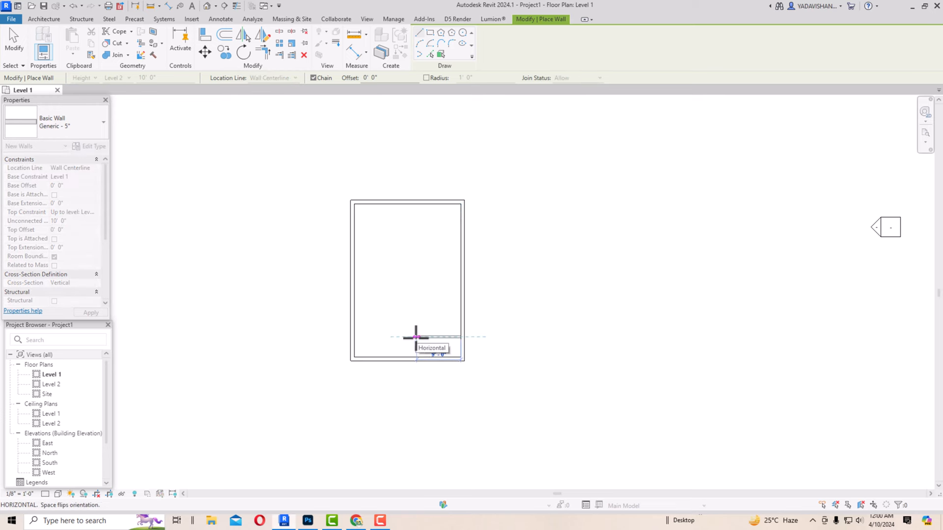
text(10'5)
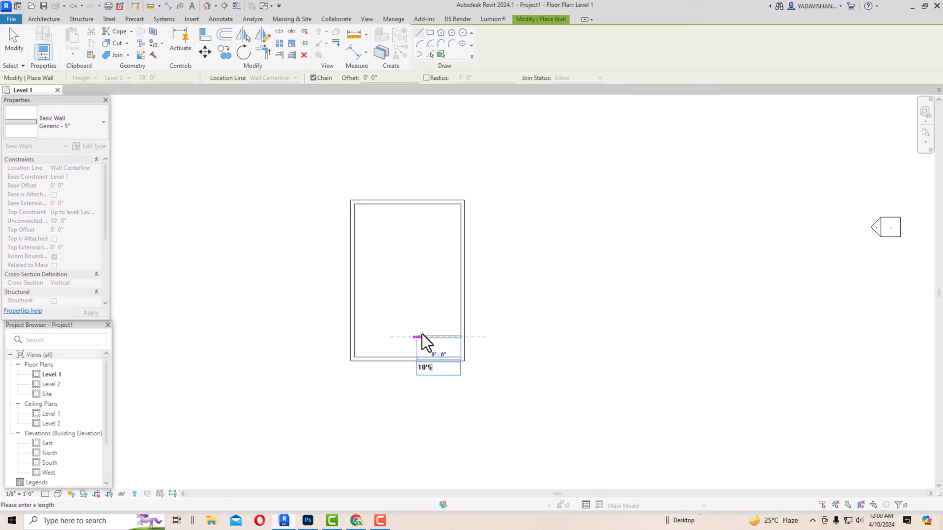
key(Return)
click(408, 203)
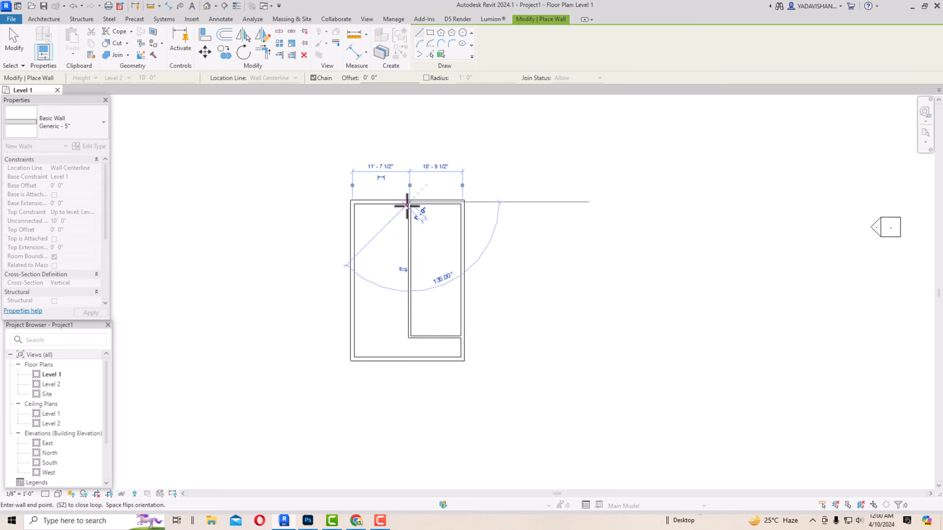
key(Escape)
key(Escape)
Step: Delete the short horizontal 5" wall and extend the vertical 5" partition down to the lower exterior wall
click(436, 337)
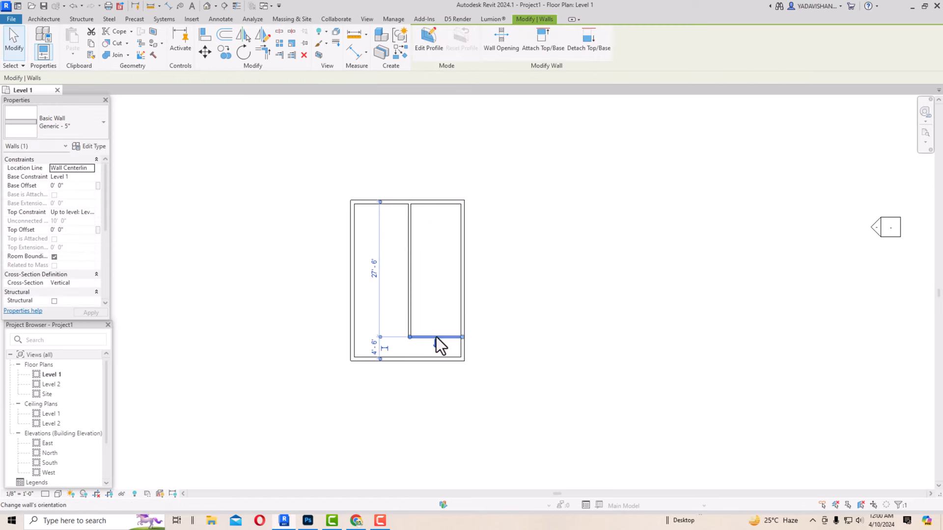
key(Delete)
click(411, 285)
key(r)
key(o)
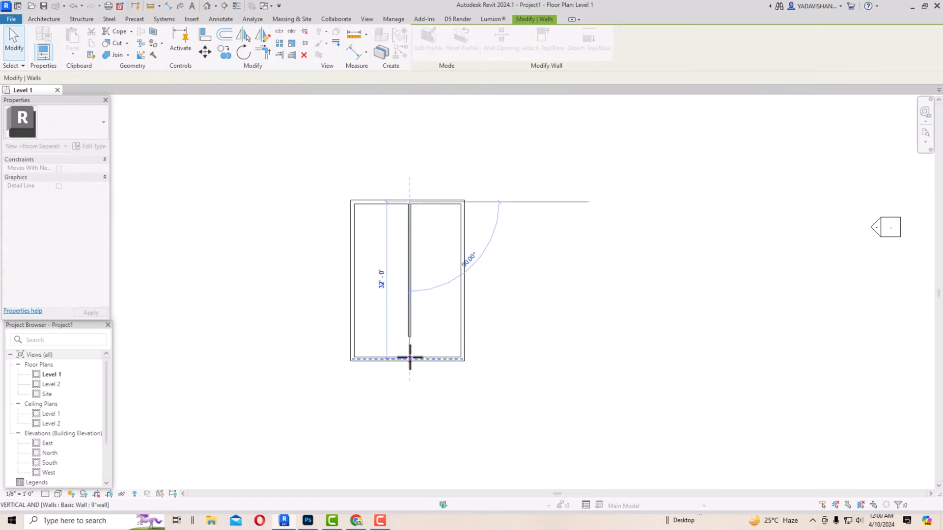
key(Escape)
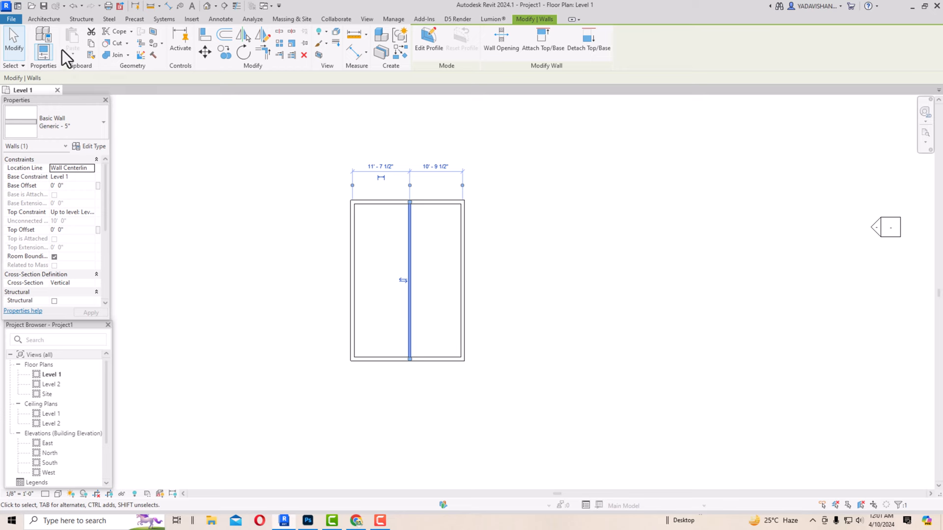
click(43, 18)
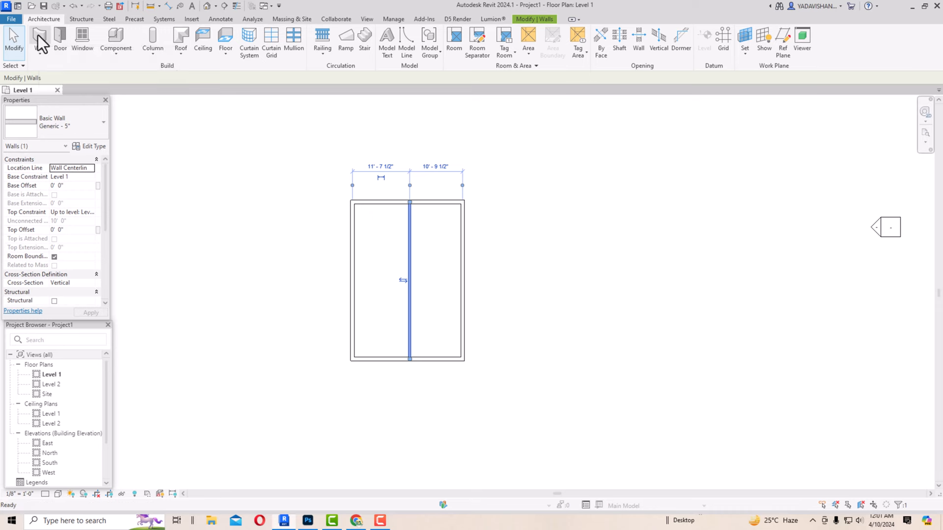
click(38, 35)
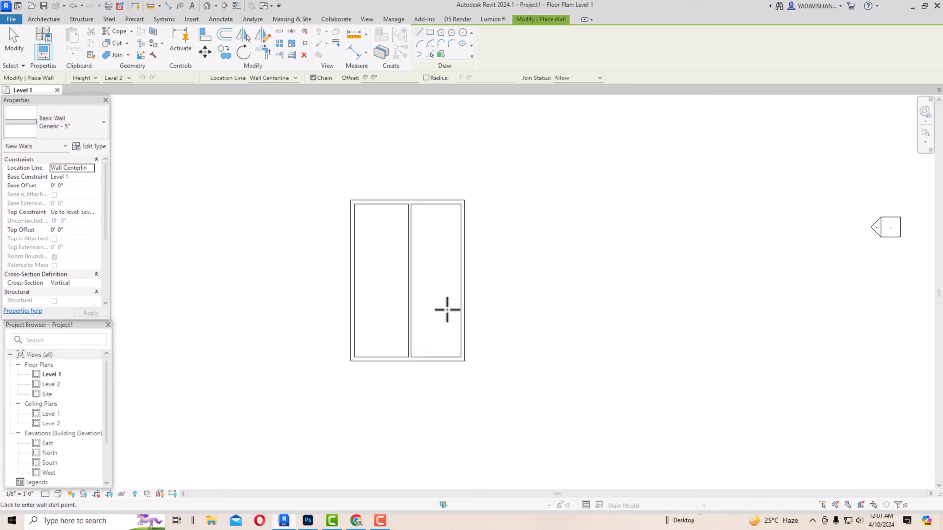
key(Escape)
Step: Offset a copy of the lower exterior wall 16' inward to divide the plan horizontally
click(396, 359)
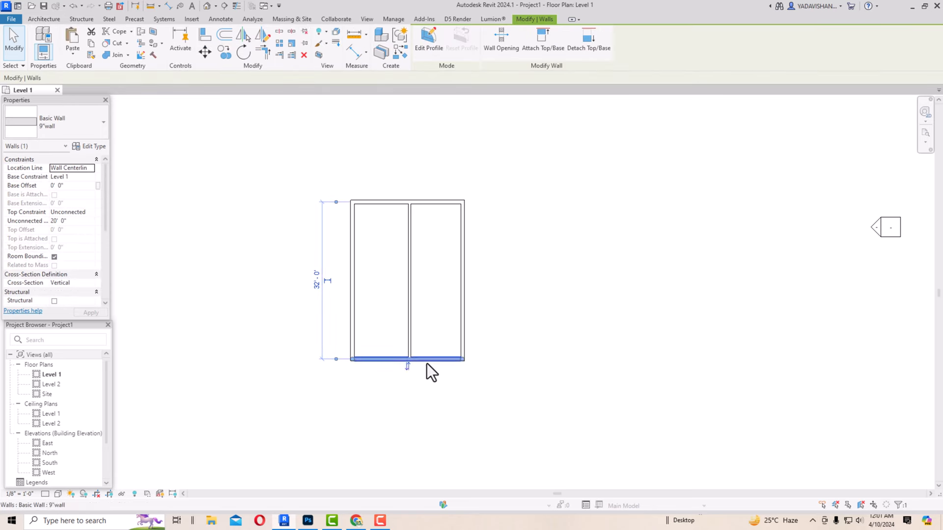
click(229, 34)
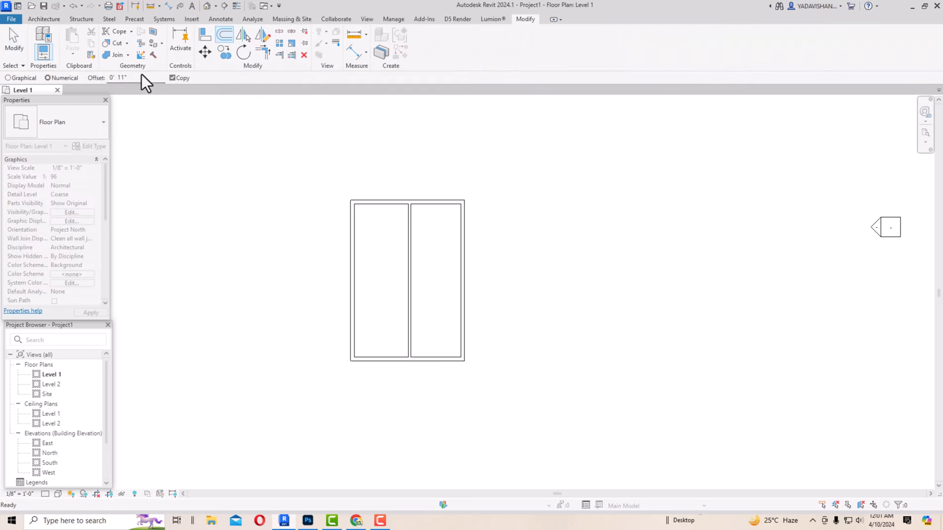
double_click(123, 78)
text(16)
click(432, 358)
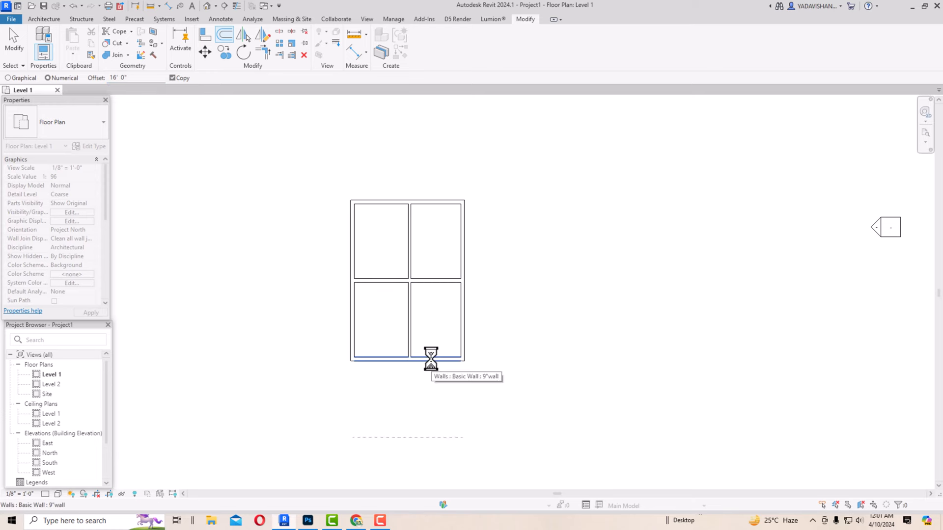
key(Escape)
Step: Match the horizontal dividing wall's type to the vertical Generic - 5" partition
click(409, 268)
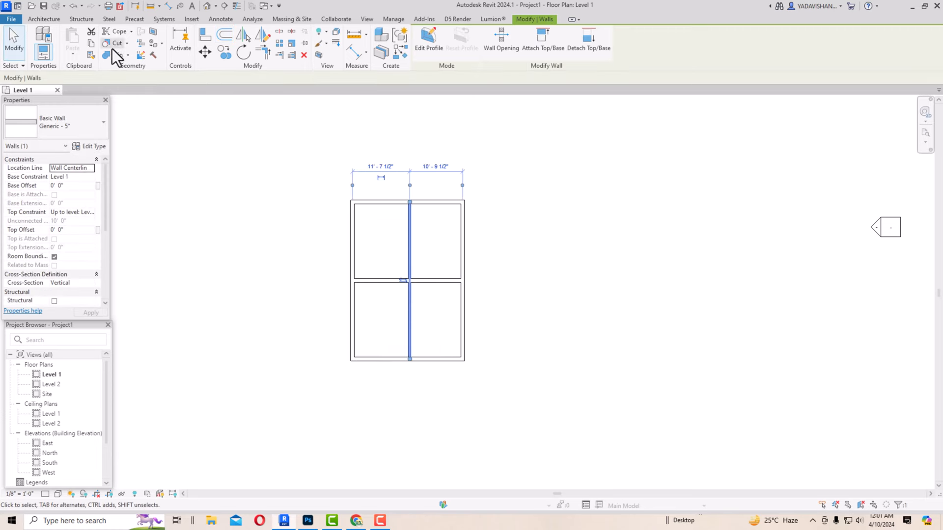
click(91, 55)
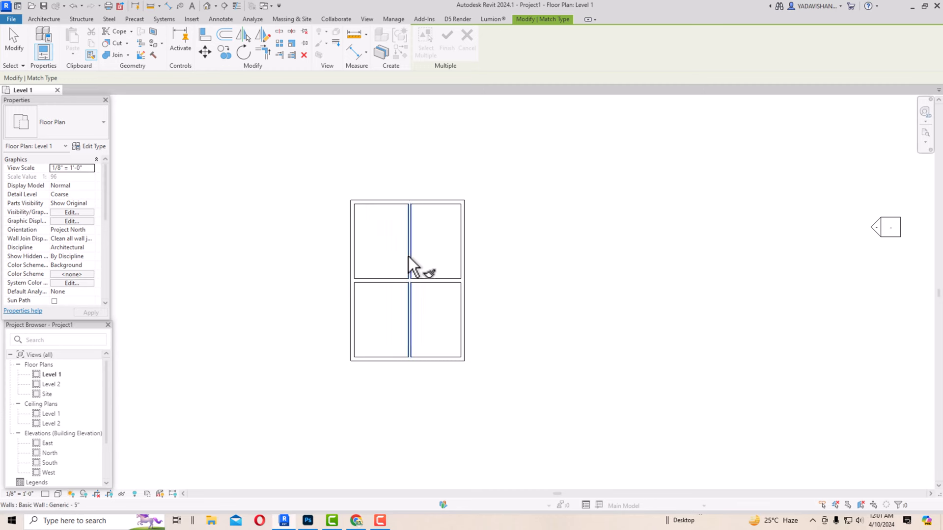
key(Escape)
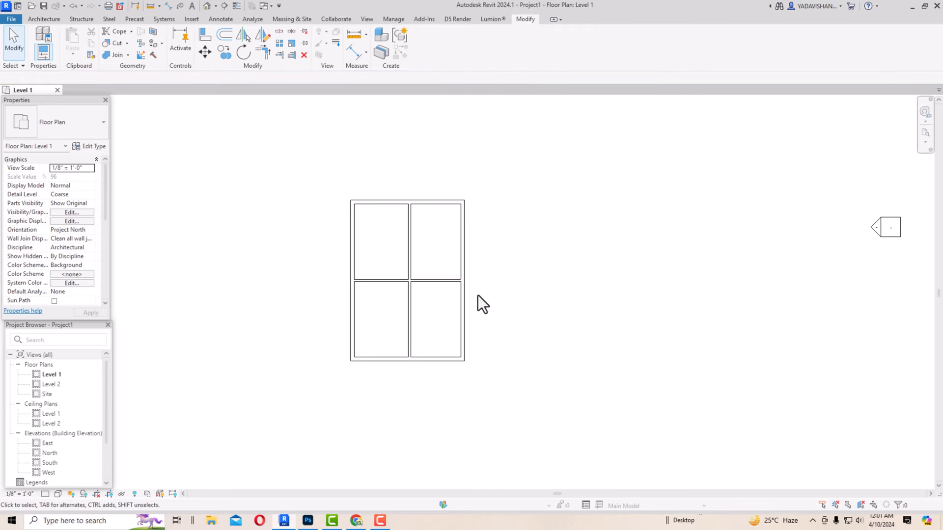
Step: Shorten the horizontal partition to the vertical one and trim both into a corner enclosing only the lower-right room
click(364, 280)
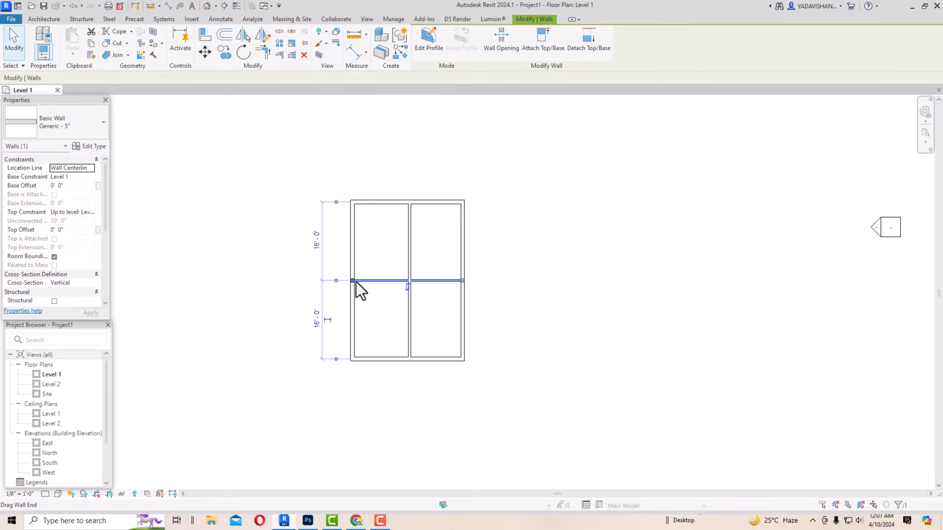
drag(365, 280, 412, 281)
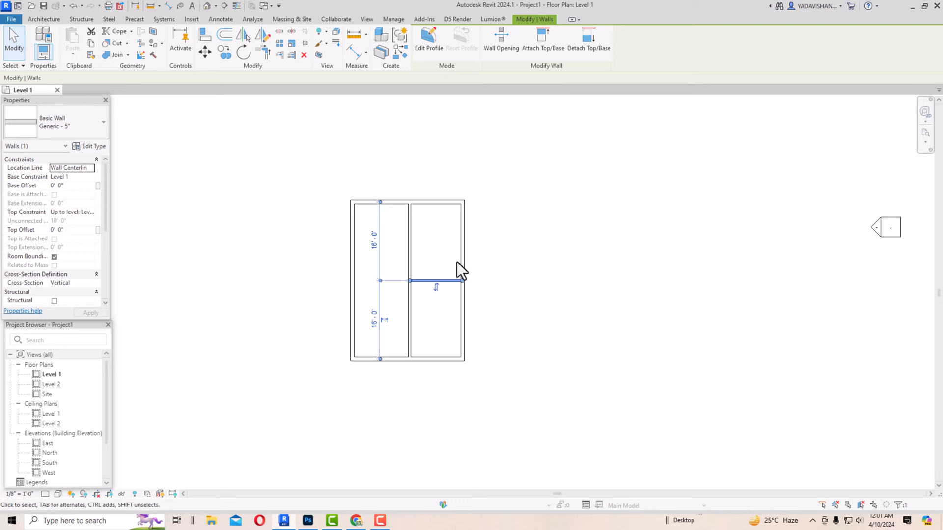
click(411, 294)
click(262, 52)
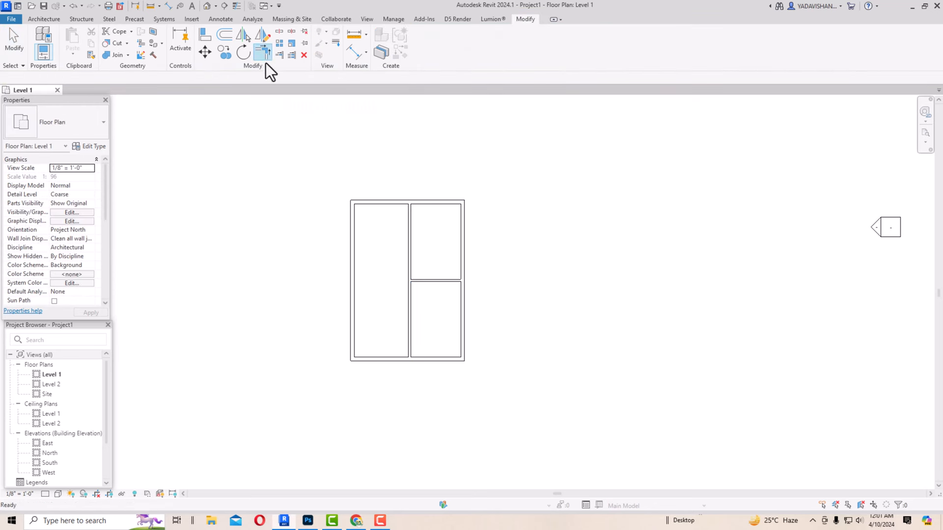
click(410, 299)
click(432, 280)
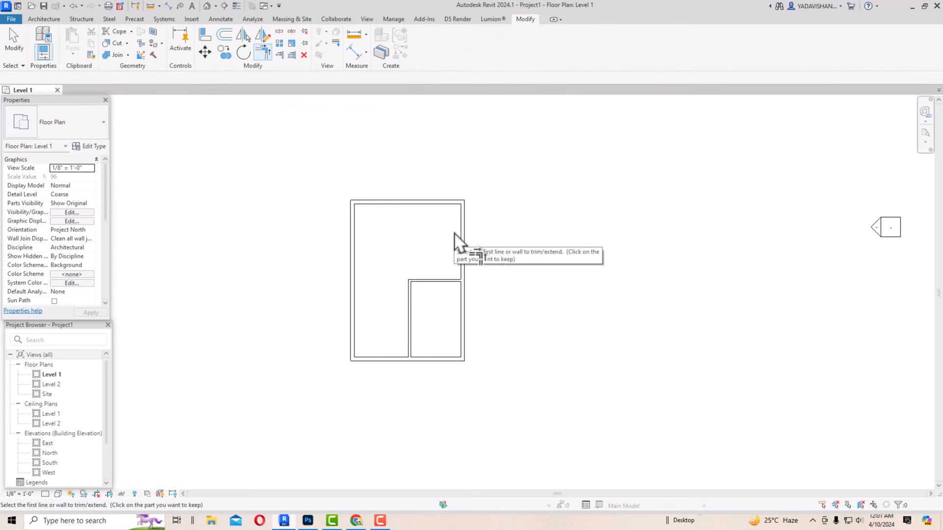
key(Escape)
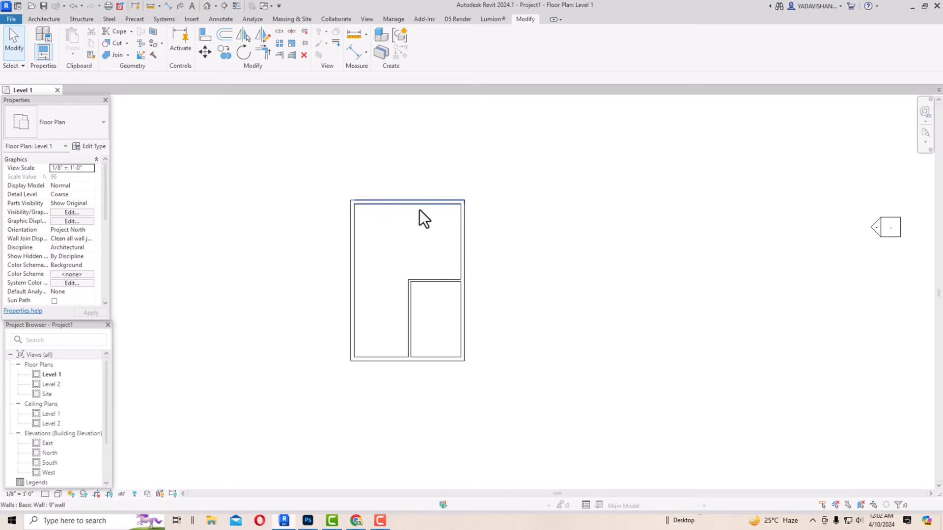
Step: Draw Generic - 5" walls from the upper exterior wall near its right end: 4'10" down, continuing about 5'6" horizontally leftward
click(43, 18)
click(42, 38)
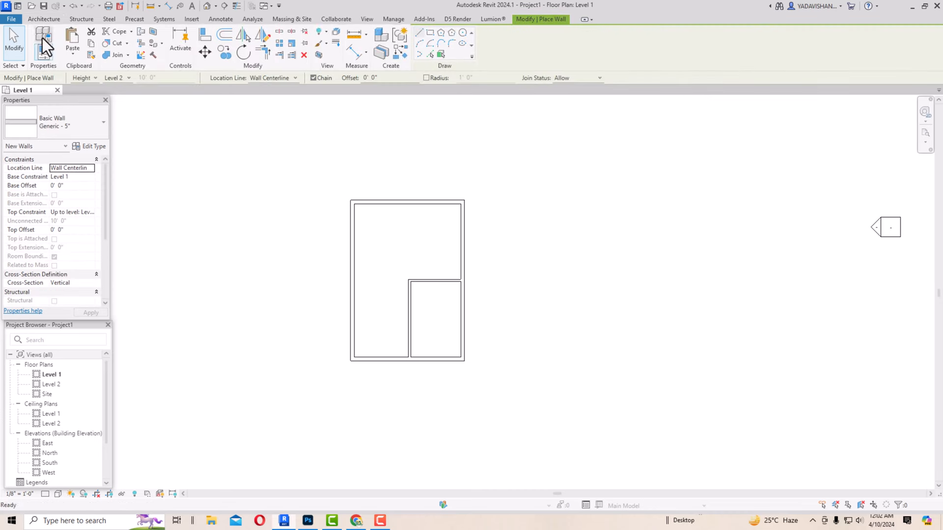
scroll(453, 209, up, 2)
click(453, 201)
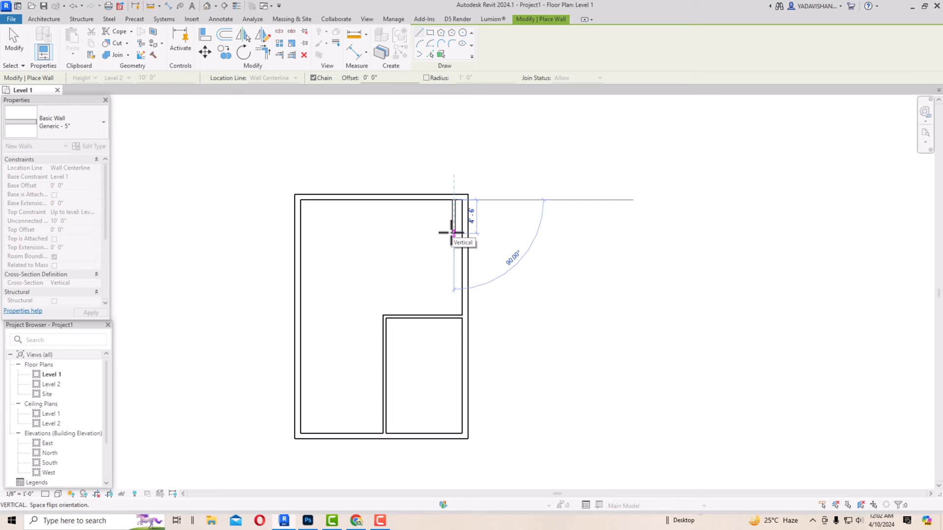
text(4'10)
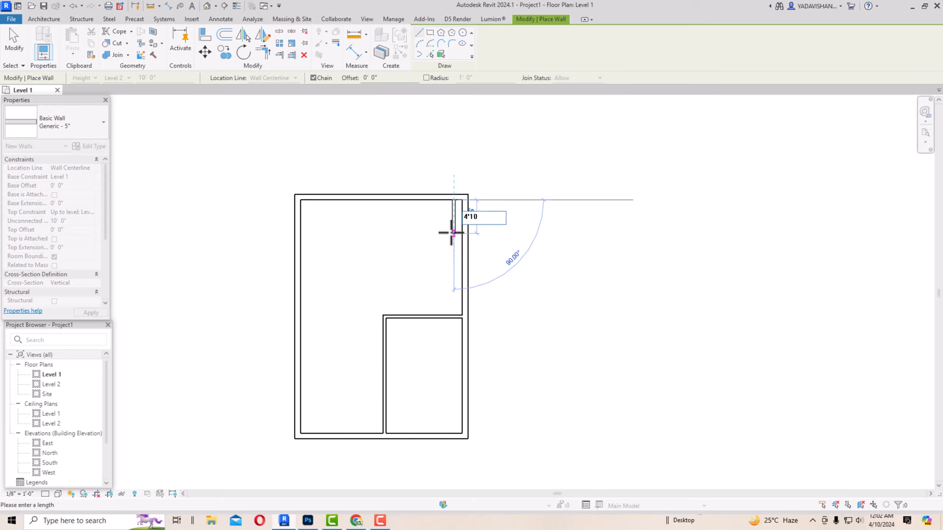
key(Return)
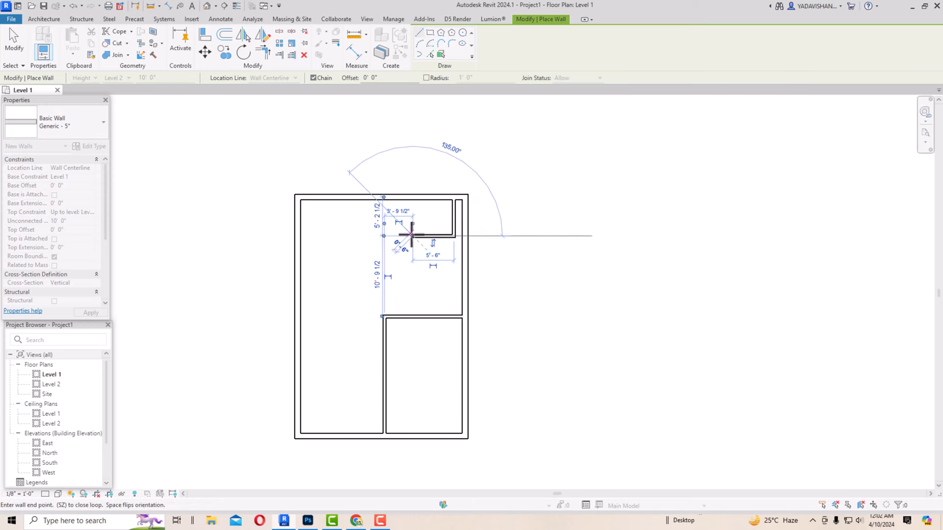
key(Escape)
key(Escape)
Step: Delete the new short vertical wall and extend the horizontal one to the right exterior wall
click(456, 221)
key(Delete)
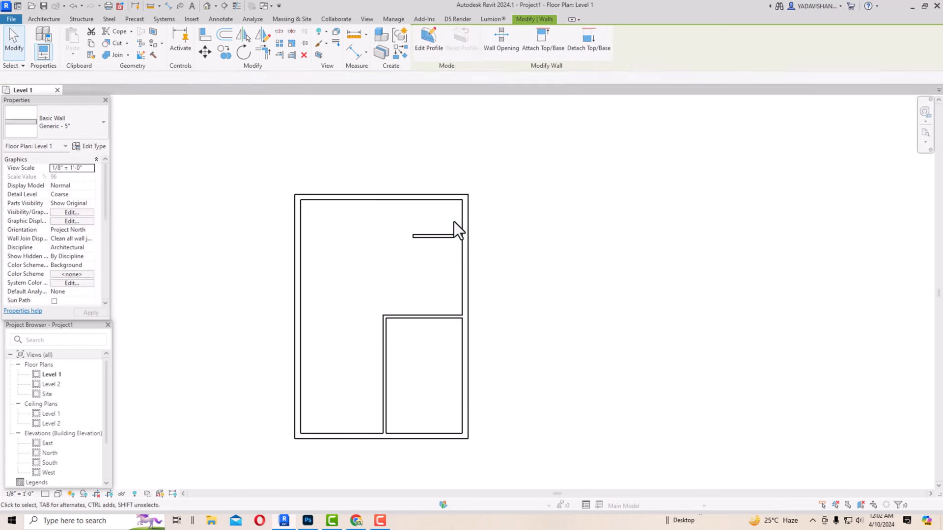
click(440, 236)
drag(455, 236, 465, 236)
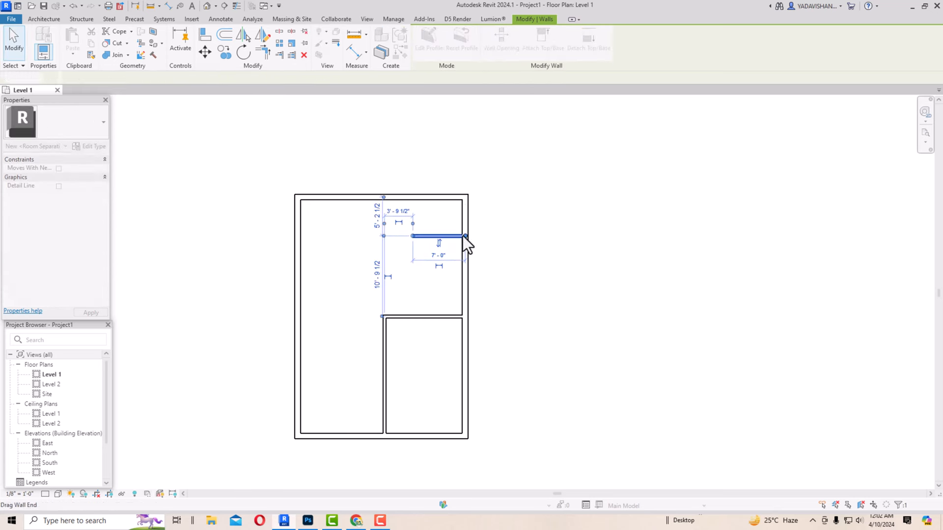
click(472, 207)
Step: Measure the clear distance between the upper exterior wall and the short horizontal partition
click(435, 236)
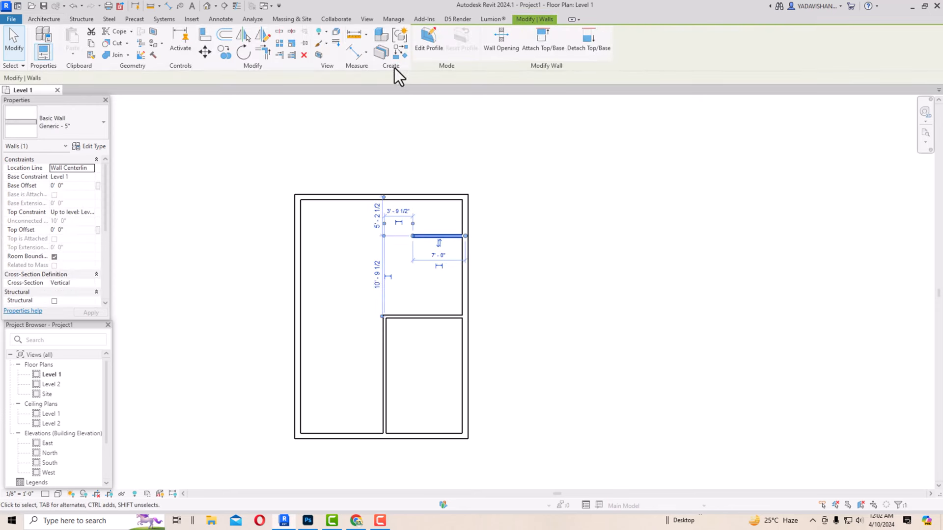
click(357, 42)
click(438, 200)
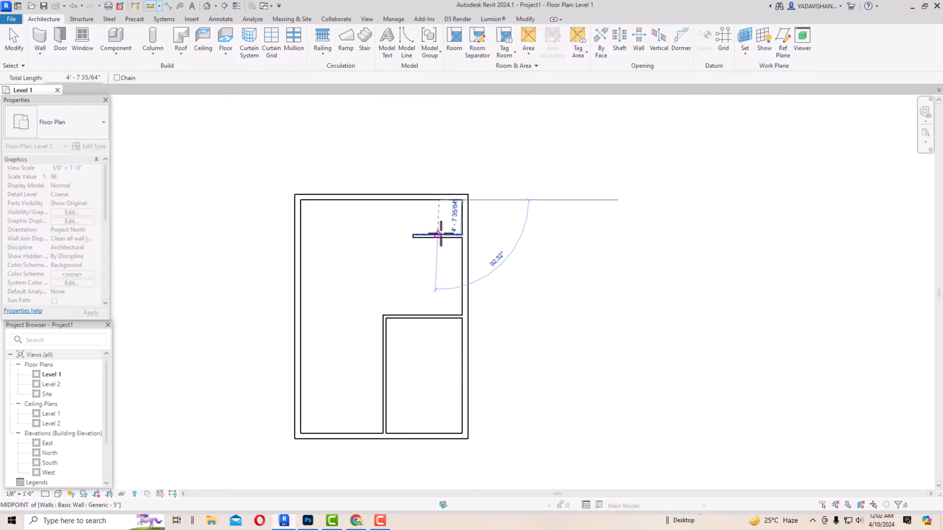
scroll(441, 235, up, 3)
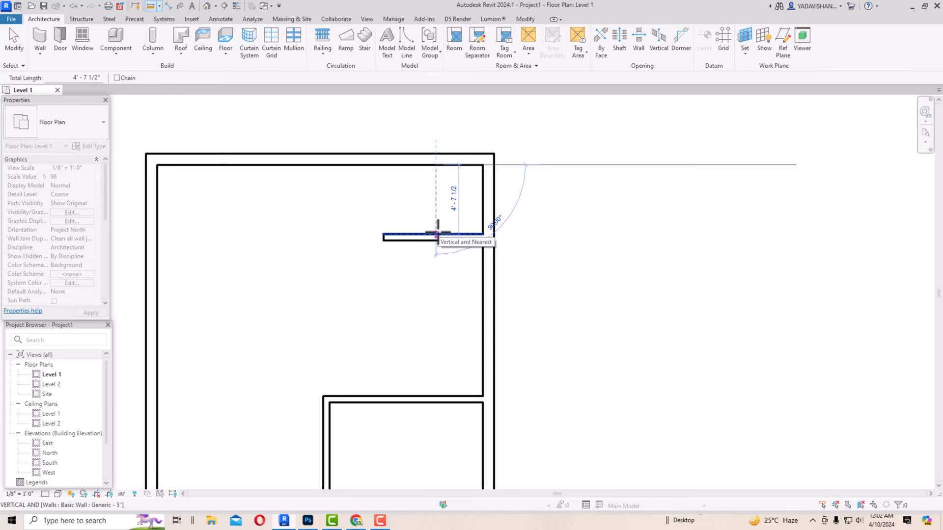
key(Escape)
key(Escape)
Step: Move the short horizontal partition 2" up toward the upper exterior wall
click(436, 236)
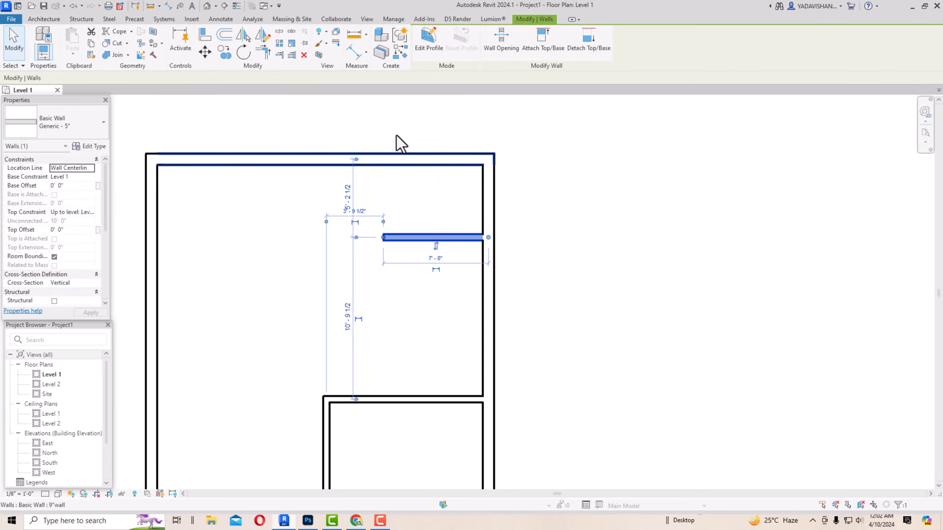
key(m)
key(v)
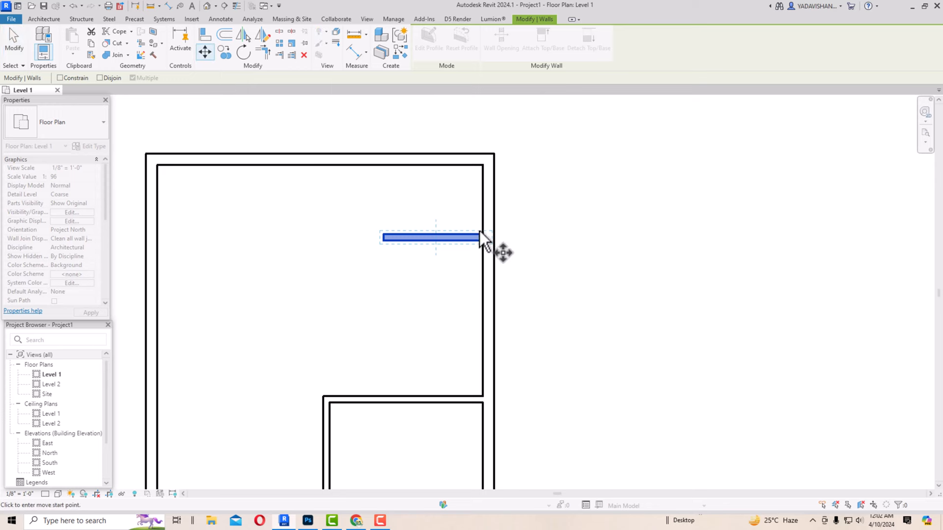
click(483, 235)
text(2)
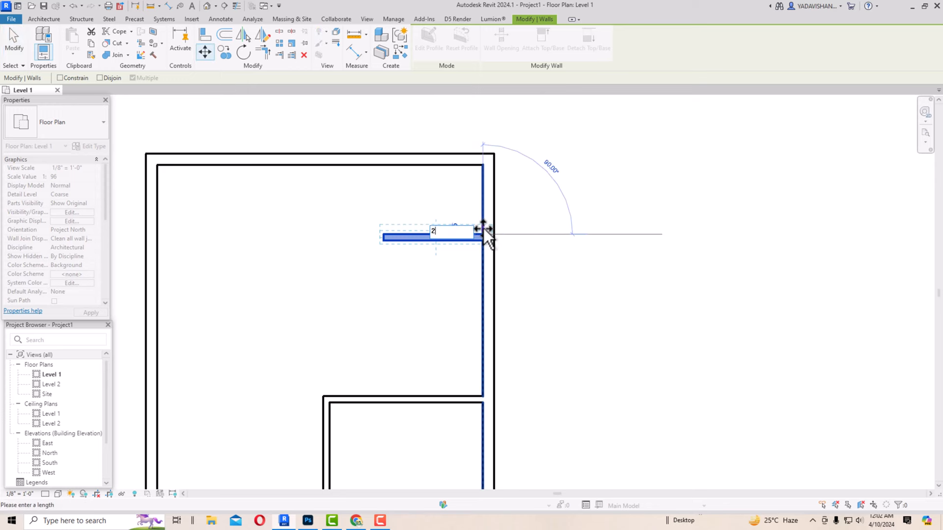
text(')
key(Return)
click(578, 233)
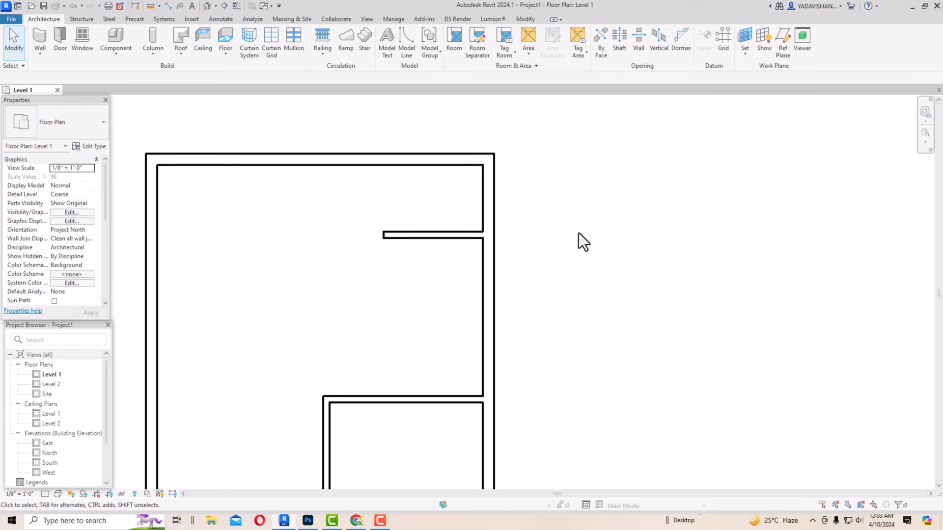
Step: Start a sketched stair run and draw a 3' horizontal riser from the right exterior wall, 3' below the short partition's centerline
click(367, 39)
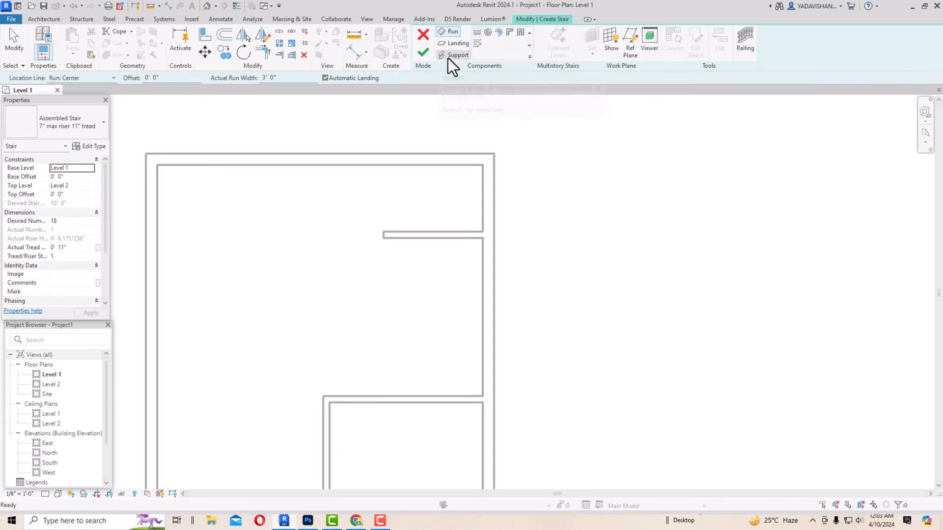
click(478, 45)
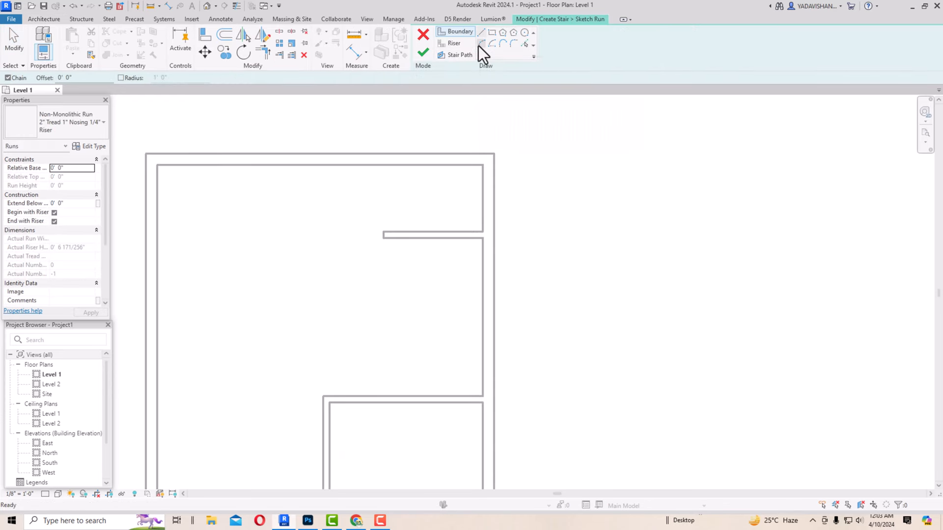
click(458, 43)
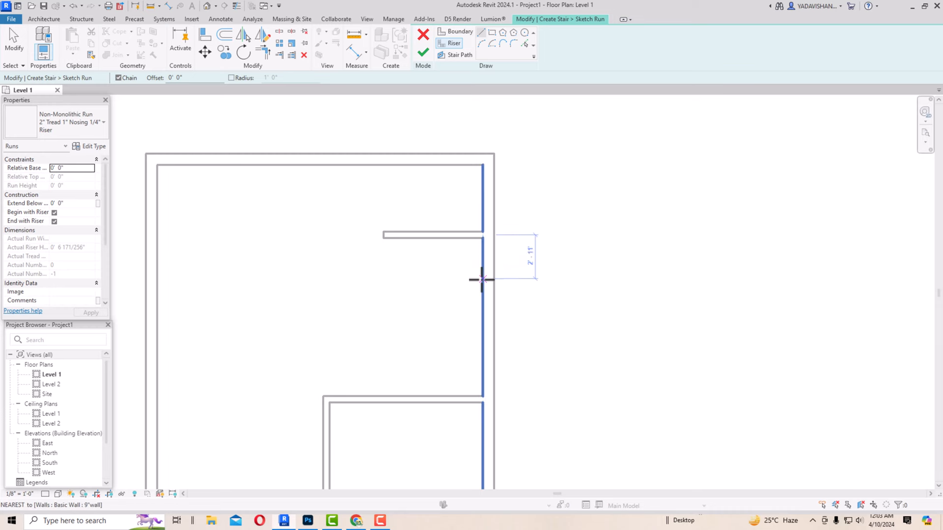
click(482, 280)
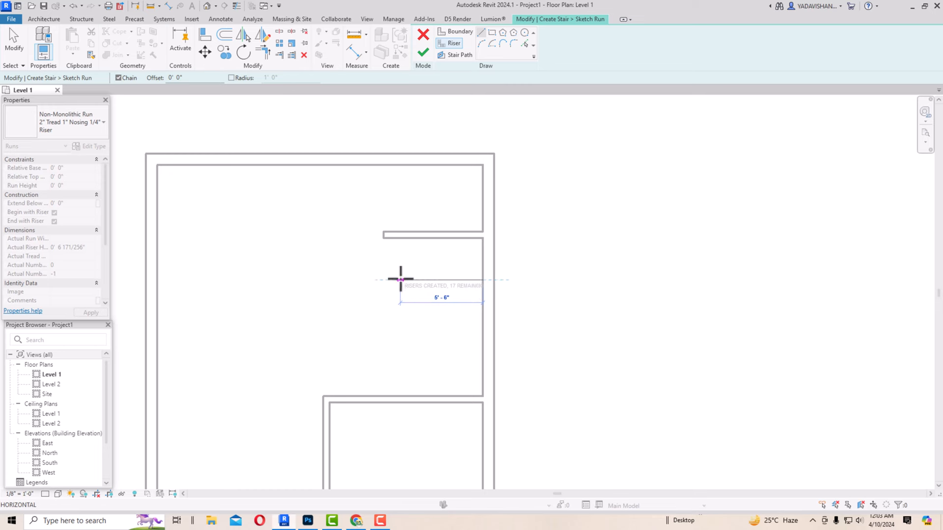
click(437, 279)
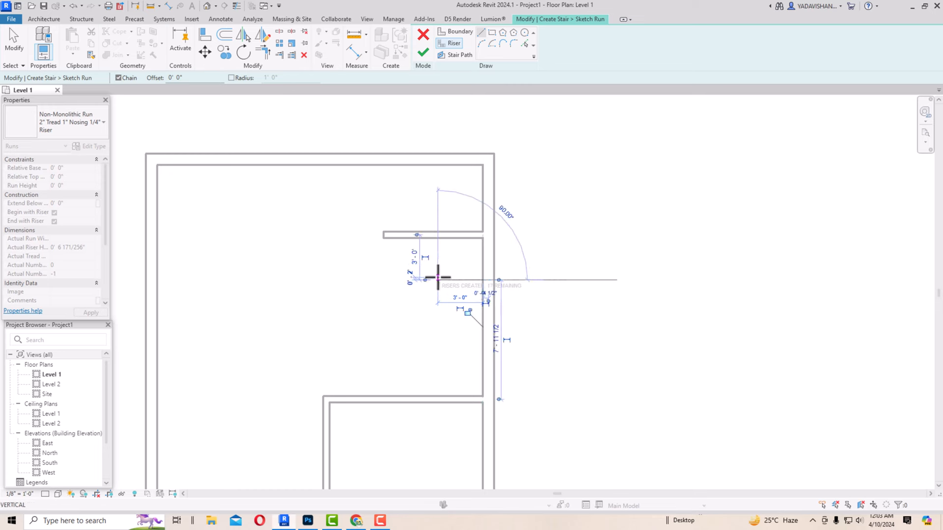
key(Escape)
key(Escape)
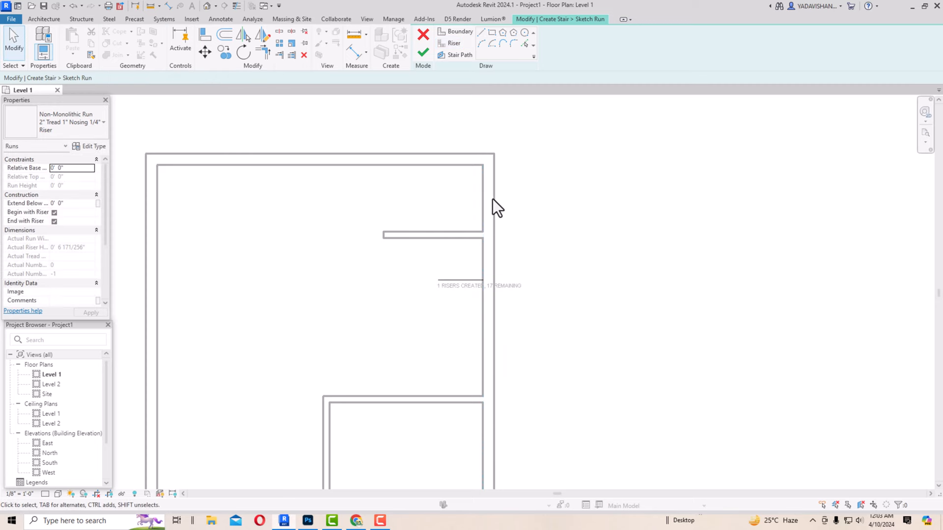
Step: Add eight more risers below the first by picking each preceding riser line with an 11" offset
click(225, 35)
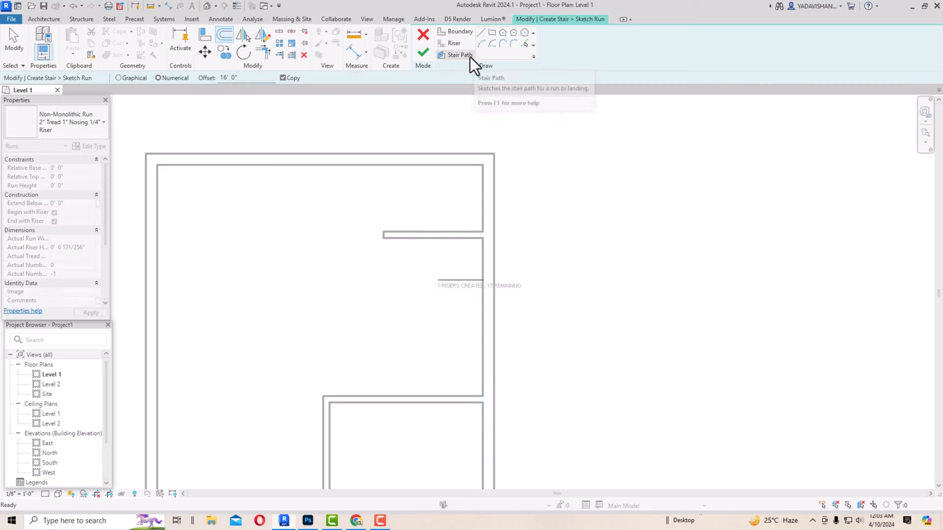
click(450, 45)
click(193, 78)
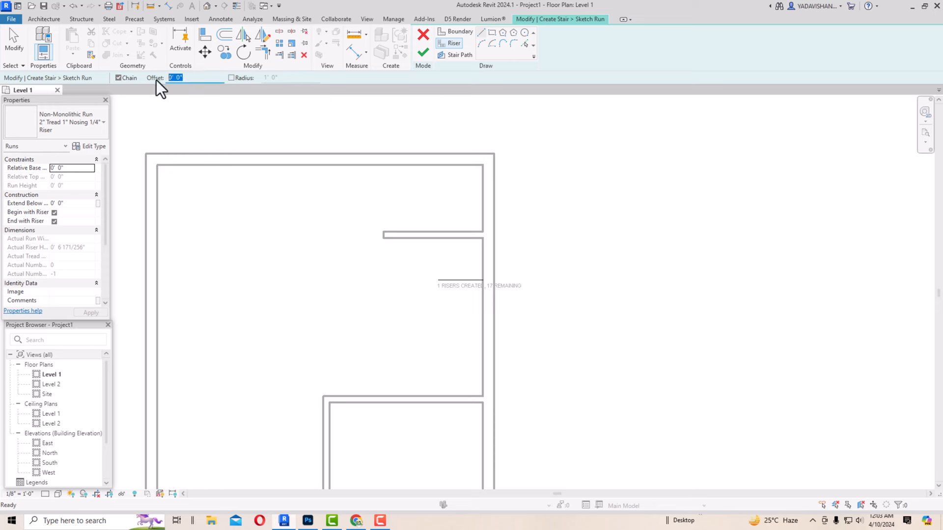
text(11)
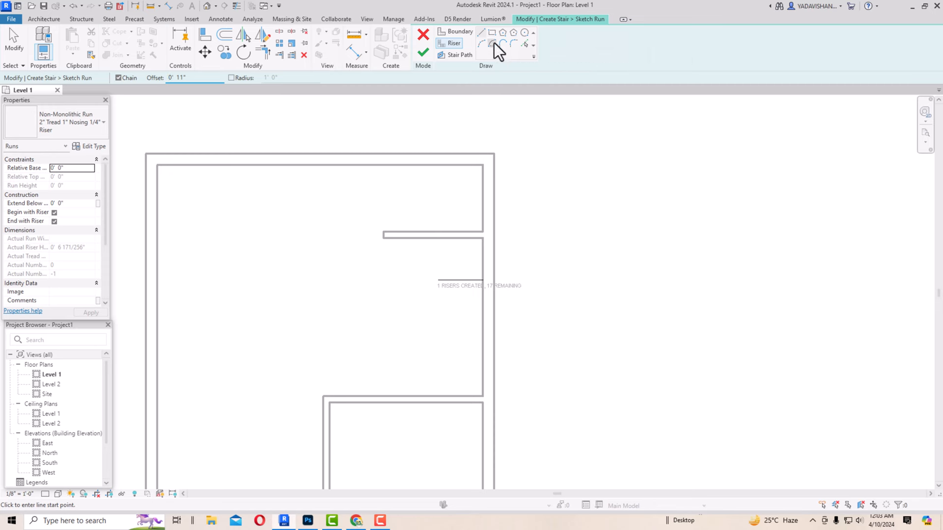
click(525, 45)
click(464, 284)
click(464, 297)
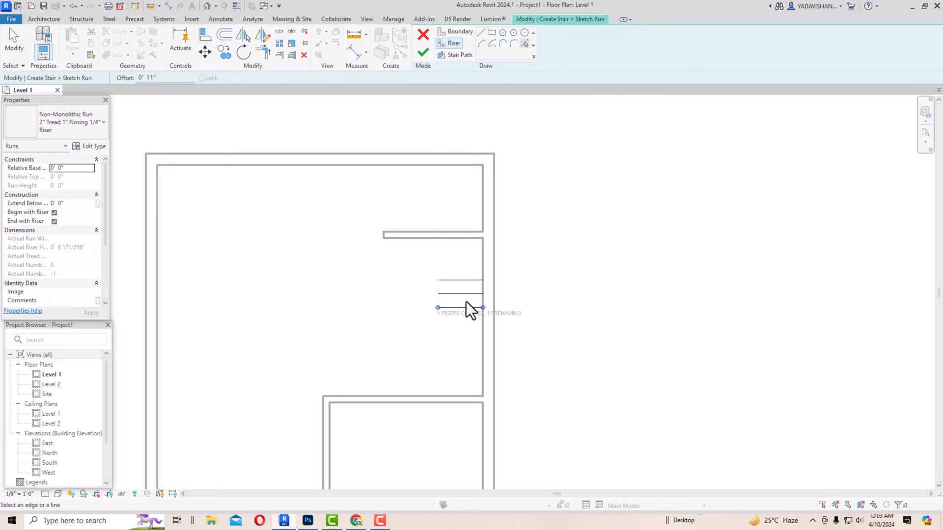
click(466, 312)
click(465, 324)
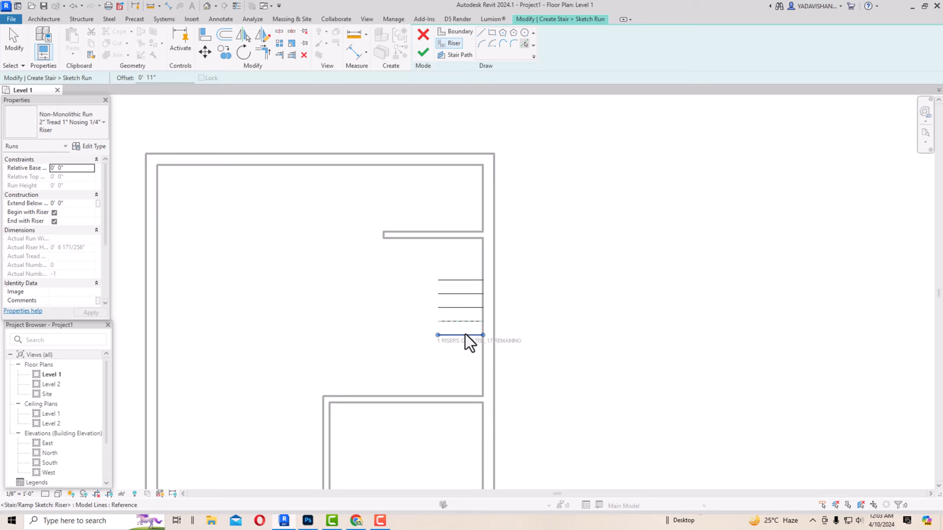
click(464, 338)
scroll(429, 279, down, 1)
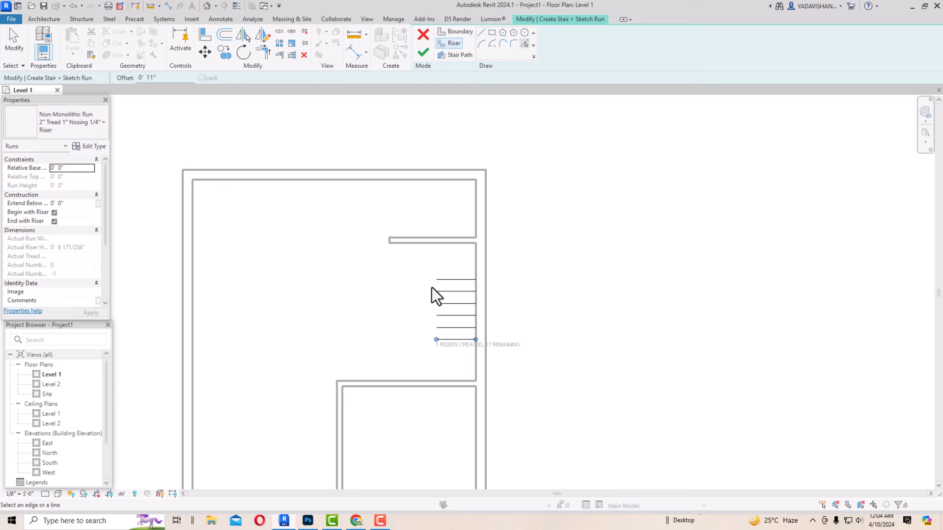
click(454, 343)
click(455, 354)
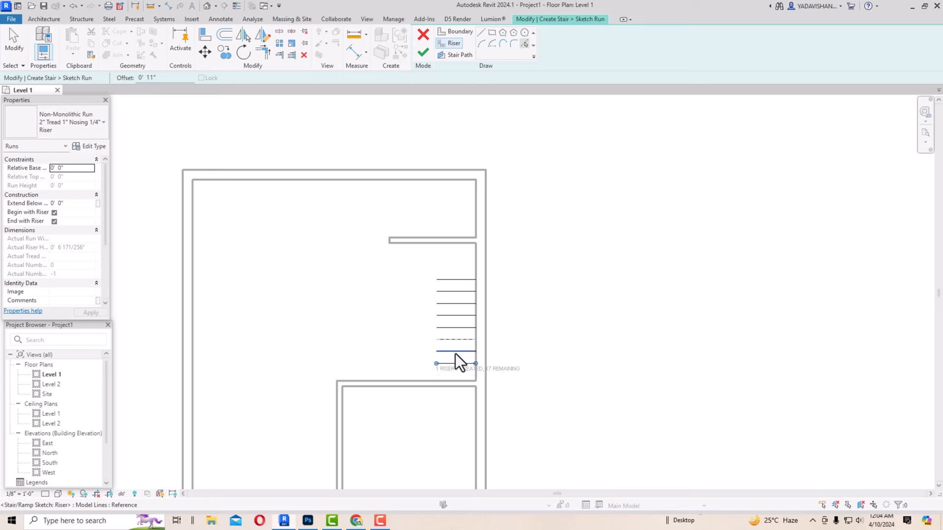
click(455, 365)
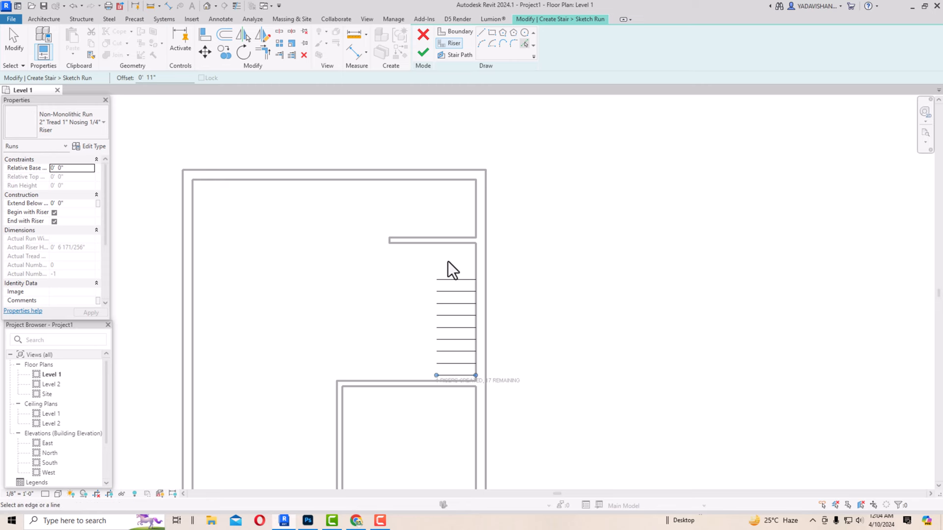
Step: Mirror all nine risers about a vertical axis just left of them to form the second flight
click(479, 34)
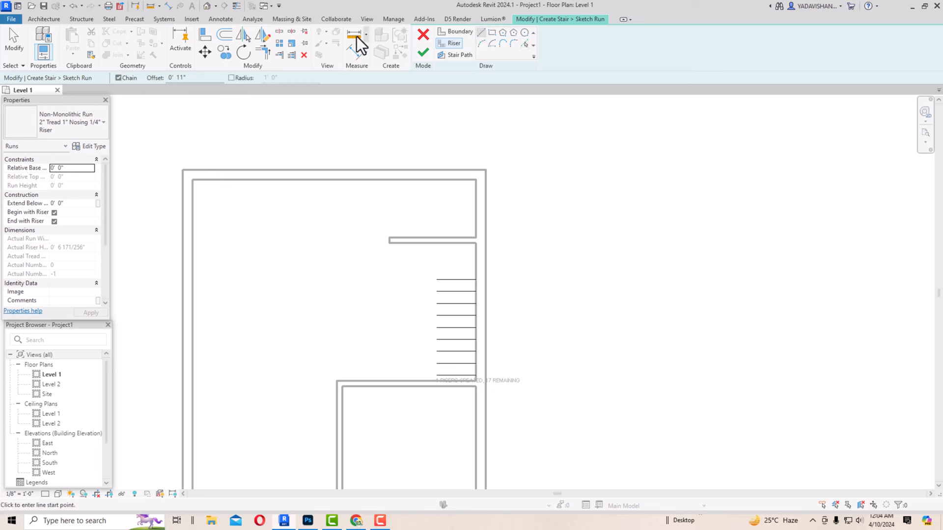
key(Escape)
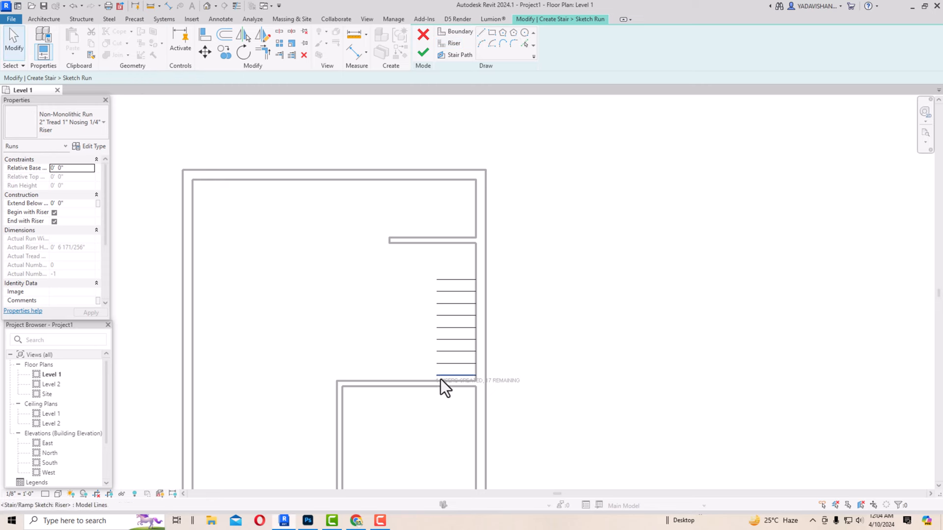
drag(454, 394, 423, 273)
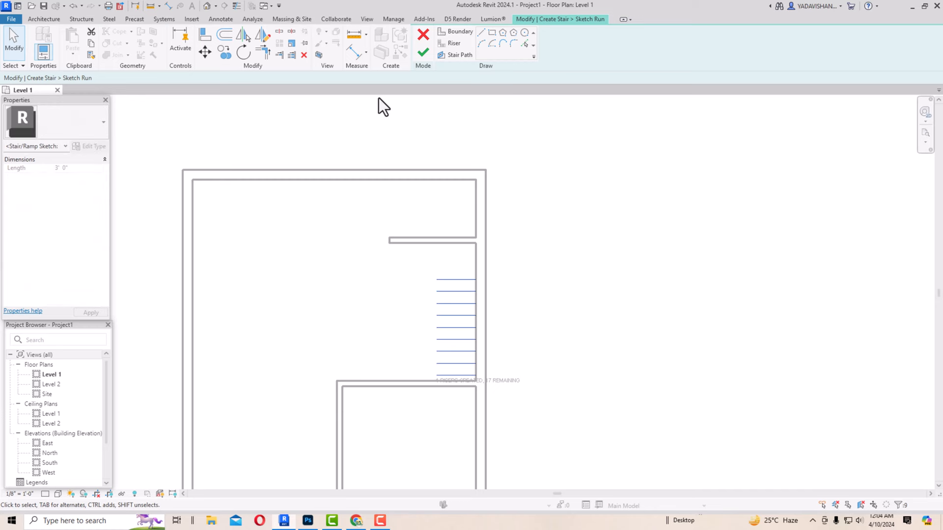
click(261, 37)
click(430, 278)
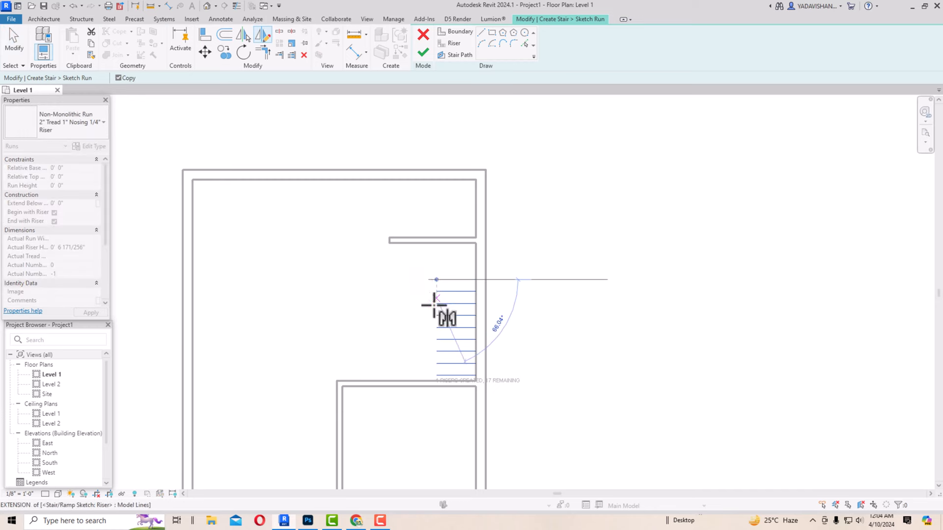
click(432, 373)
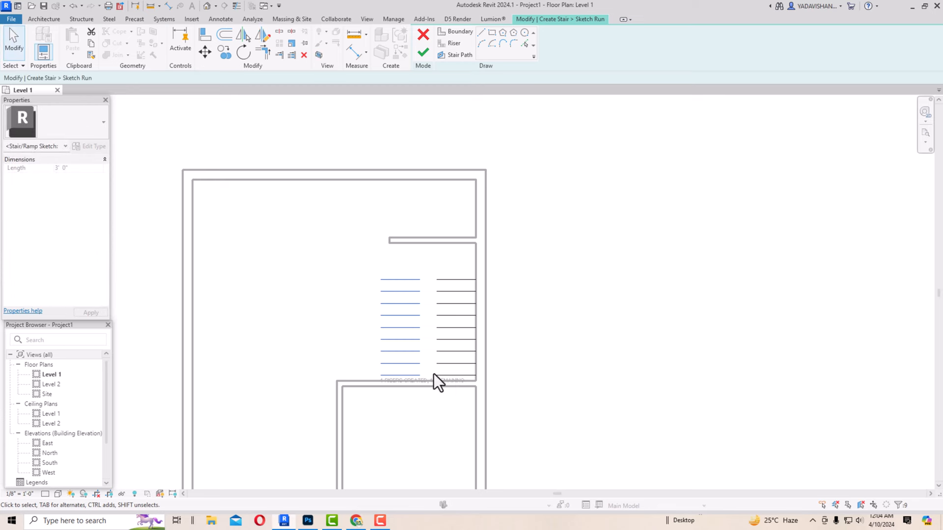
click(427, 325)
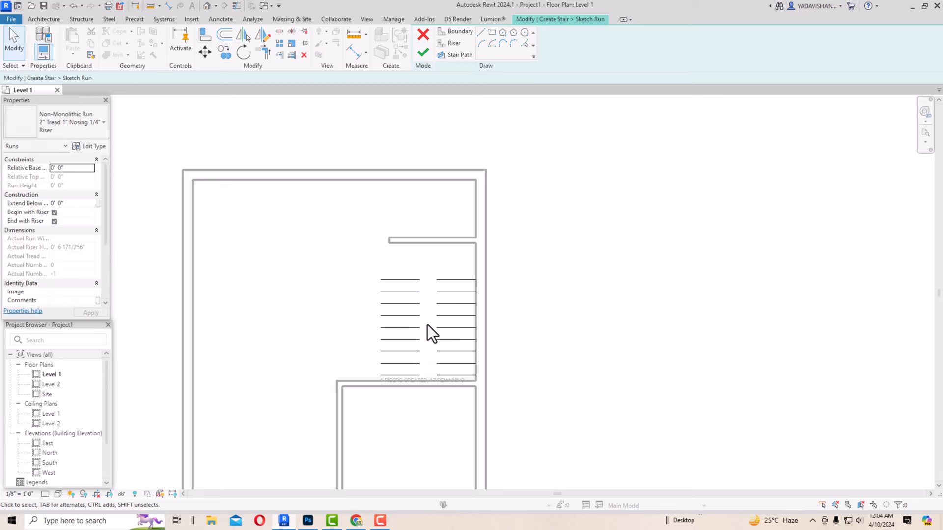
Step: Move the mirrored risers right toward the original flight to narrow the gap between the two flights
mouse_move(370, 264)
mouse_down()
mouse_move(415, 400)
mouse_move(351, 270)
mouse_up()
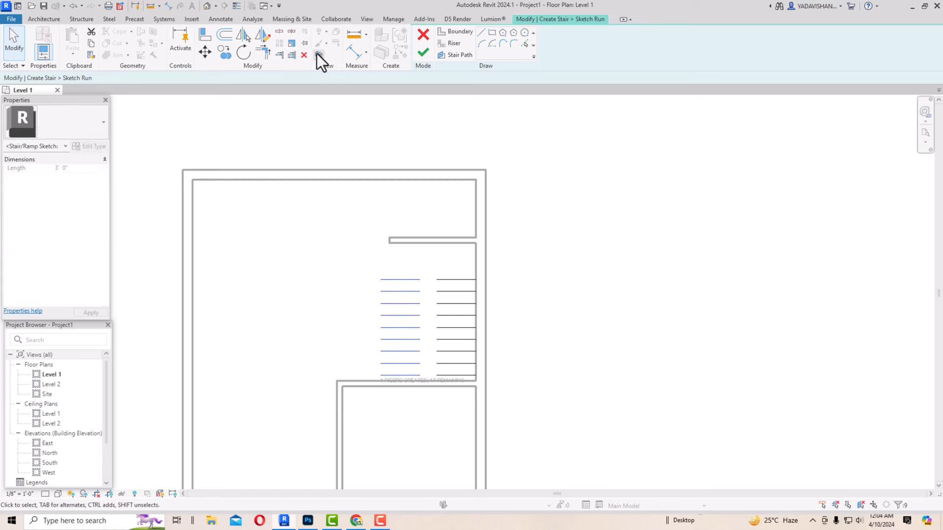
click(205, 51)
scroll(421, 283, up, 2)
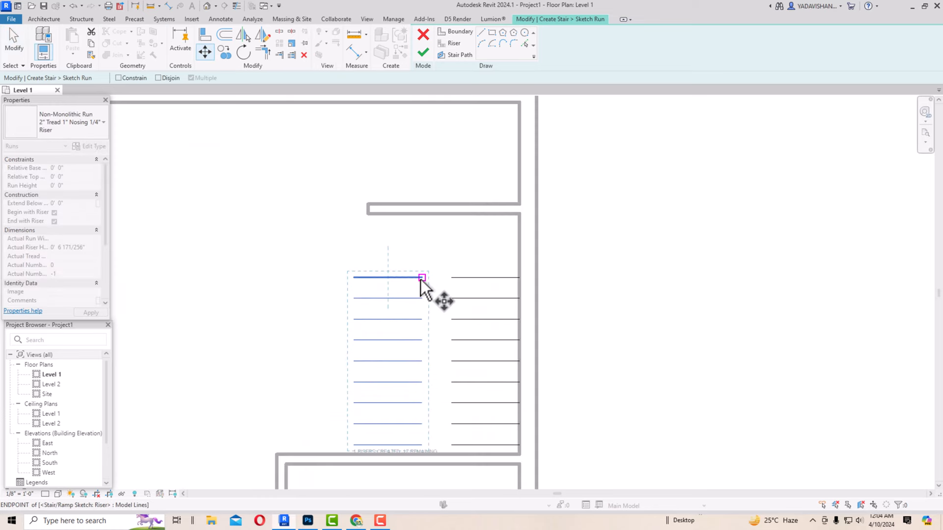
click(431, 278)
click(441, 279)
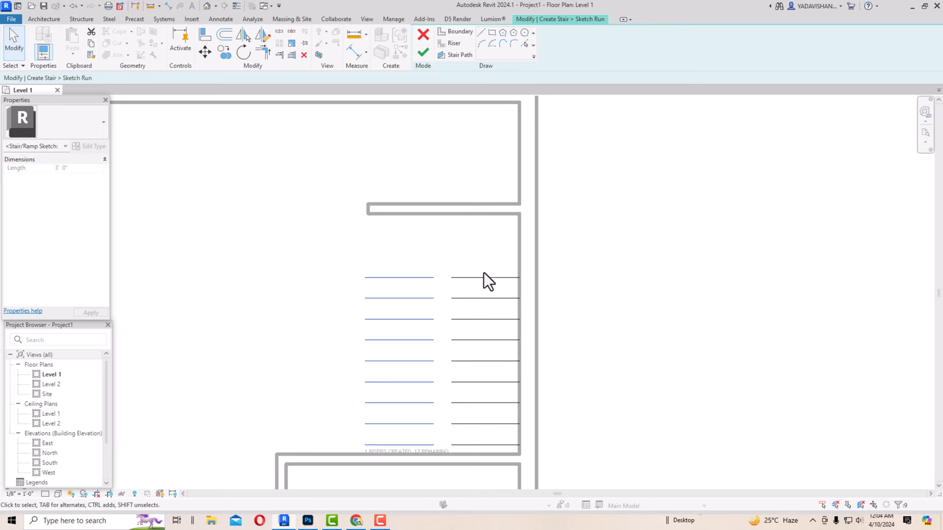
scroll(455, 251, down, 2)
click(455, 252)
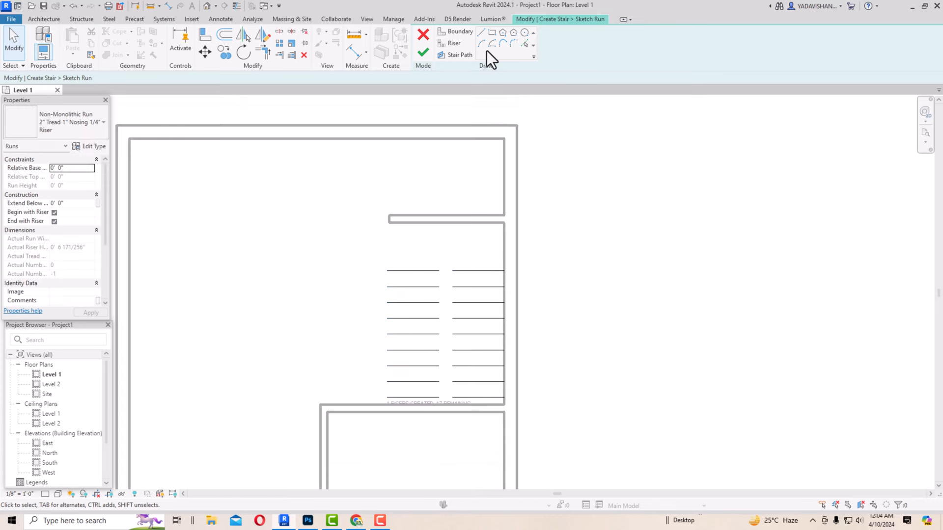
Step: Draw the left flight's outer boundary line 10' 1 1/2" long, from its lowest riser up to the short partition's lower face
click(457, 32)
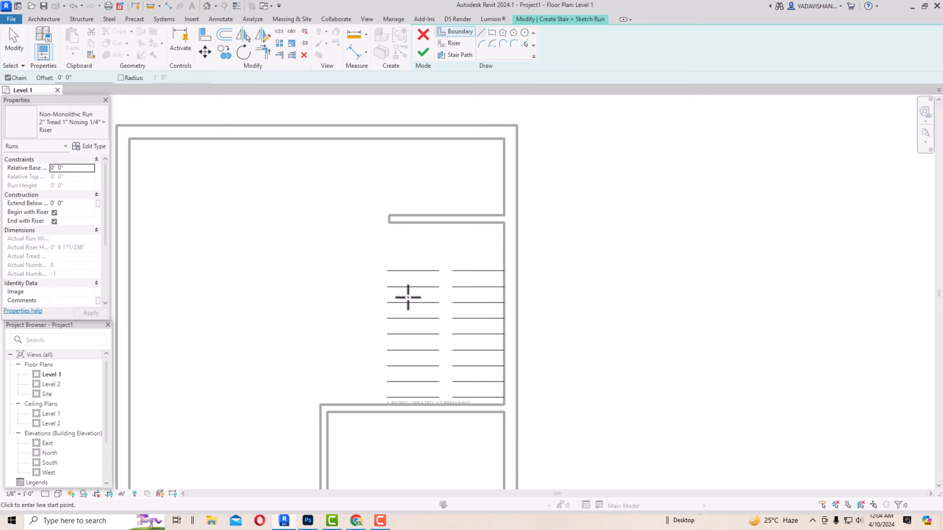
click(388, 396)
click(389, 224)
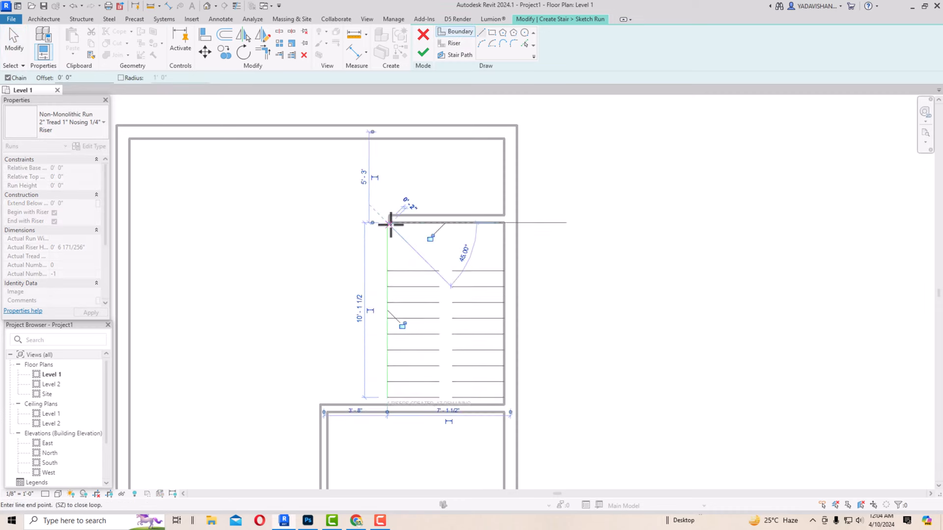
key(Escape)
Step: Draw the inner stair boundary around the gap between the flights, running 7' 4" up, across the top riser line and back down
click(452, 396)
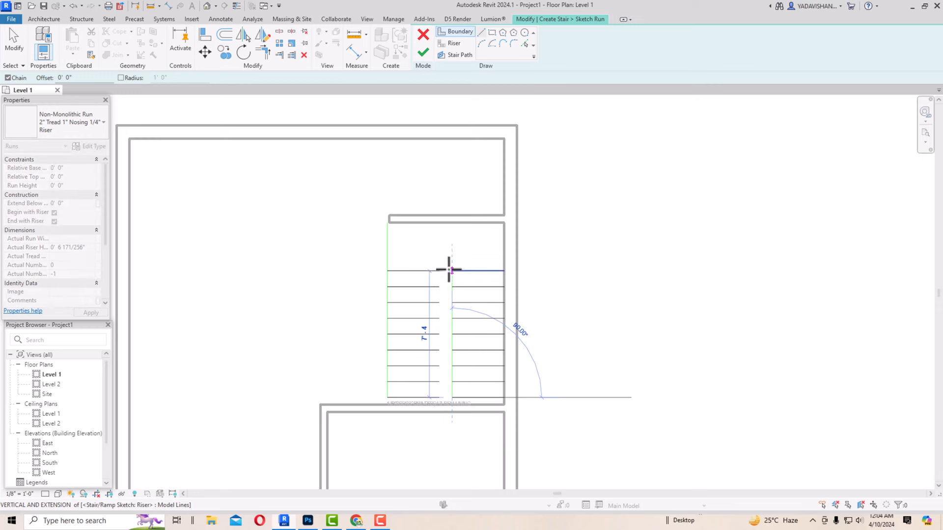
click(451, 270)
key(Escape)
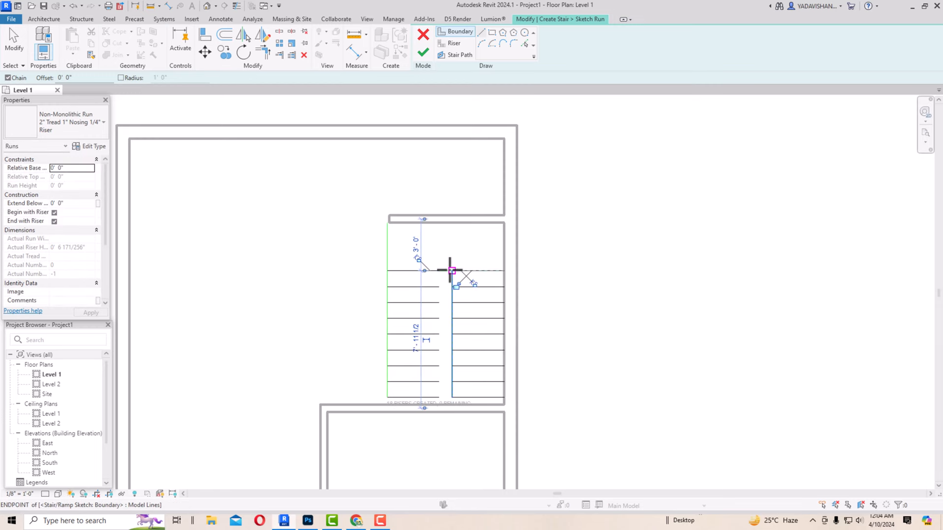
click(439, 270)
click(440, 397)
key(Escape)
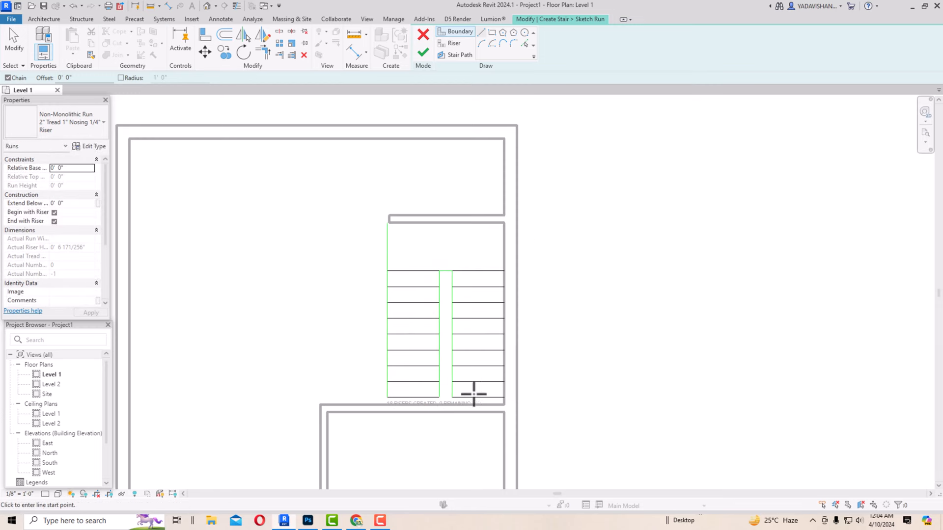
Step: Close the outer stair boundary from the right flight's lowest riser up the exterior wall and across beneath the short partition
click(504, 397)
click(504, 221)
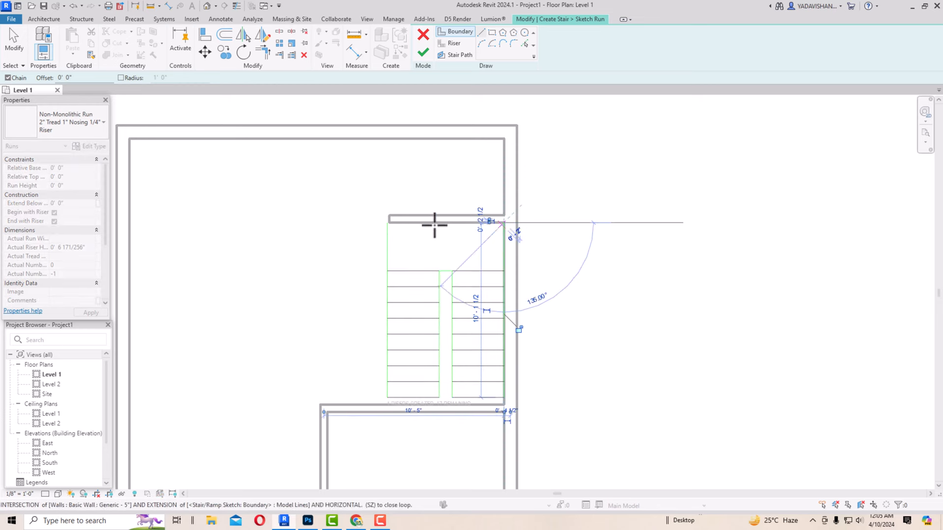
click(387, 222)
key(Escape)
key(Escape)
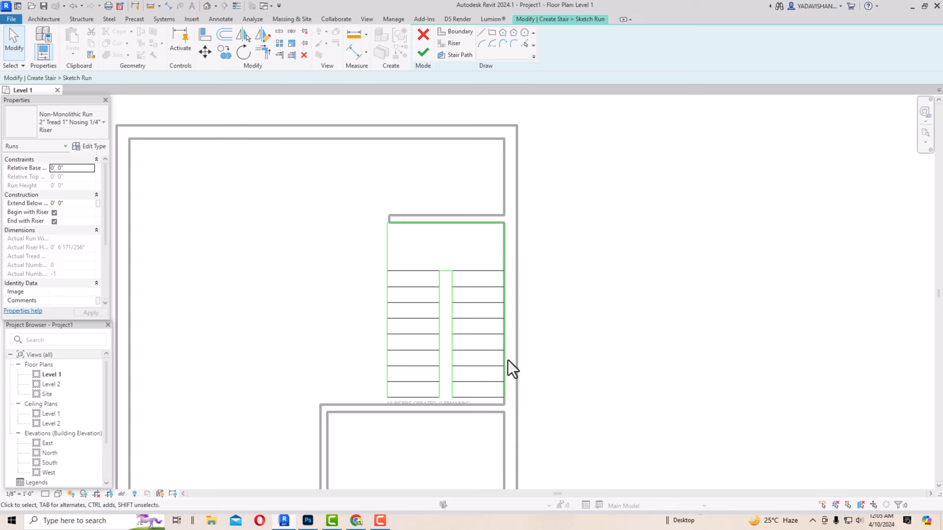
Step: Draw a U-shaped stair path through the middle of the left flight, landing and right flight, then finish the run and stair
click(461, 57)
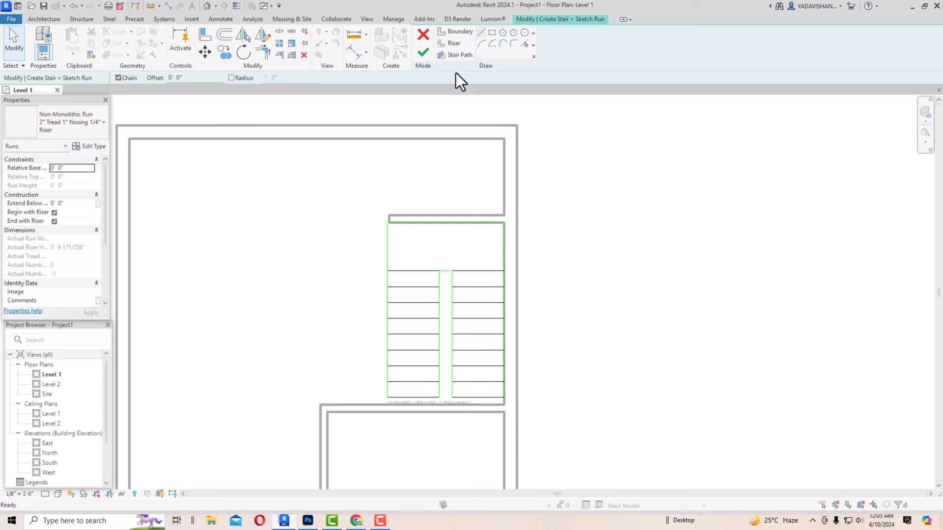
click(413, 251)
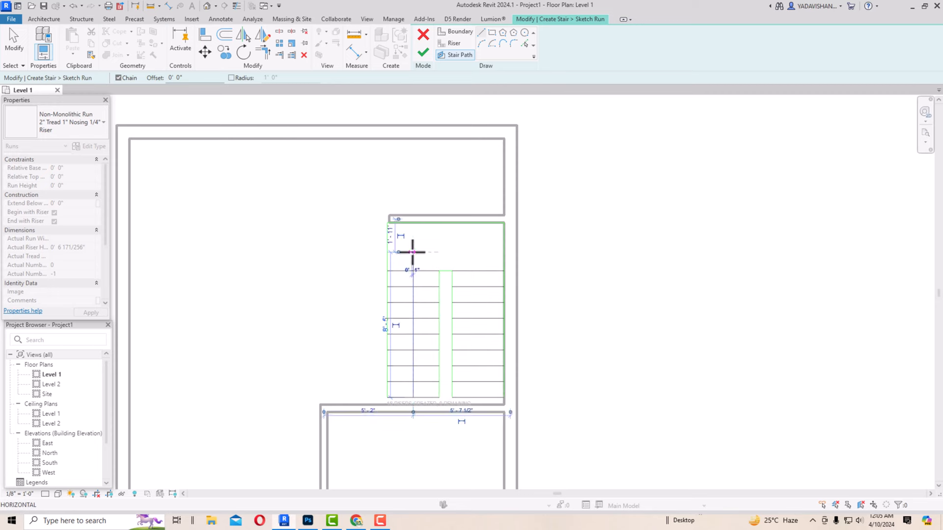
click(479, 252)
click(479, 398)
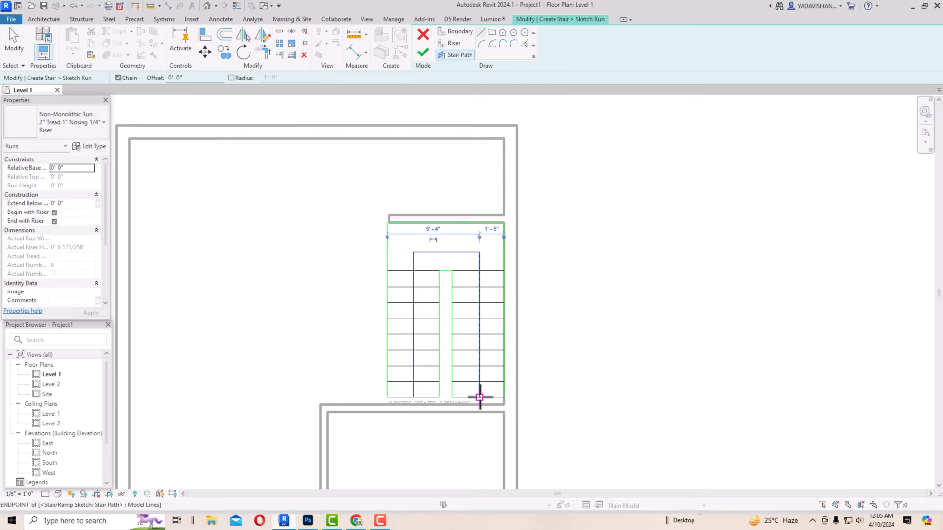
key(Escape)
key(Escape)
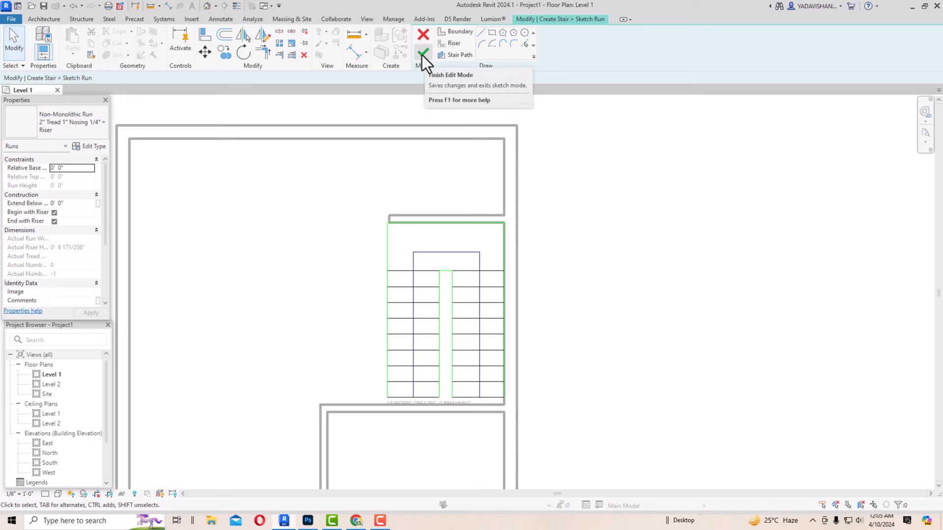
click(422, 53)
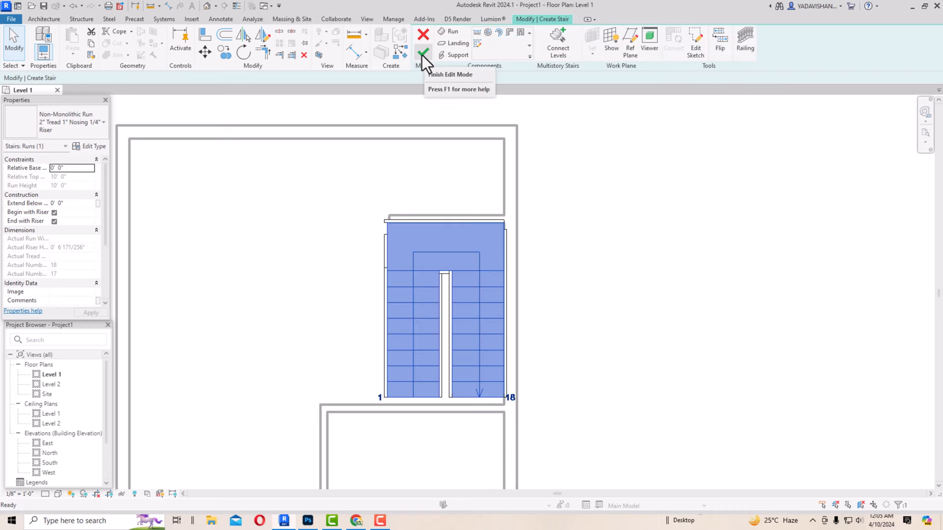
click(423, 54)
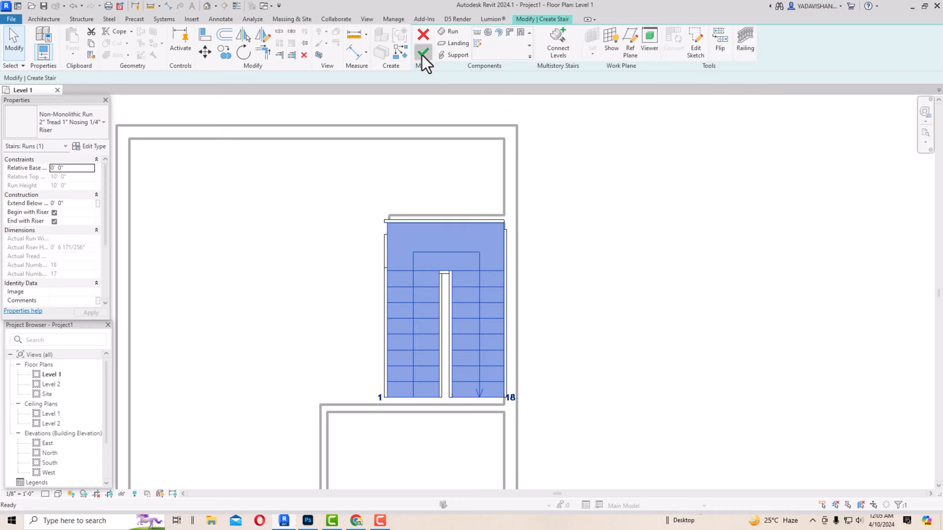
Step: Shorten the horizontal partition below the stair so it ends just left of the stair's first riser
scroll(372, 334, down, 3)
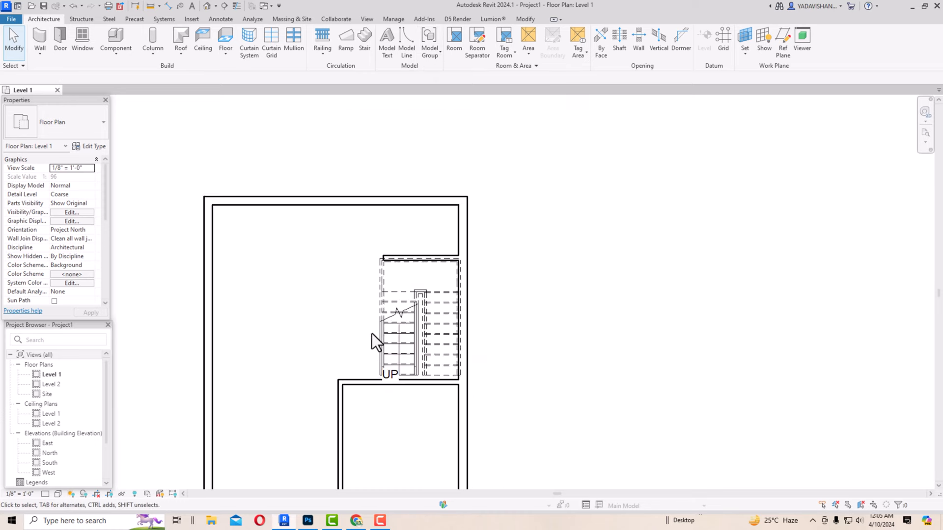
click(364, 374)
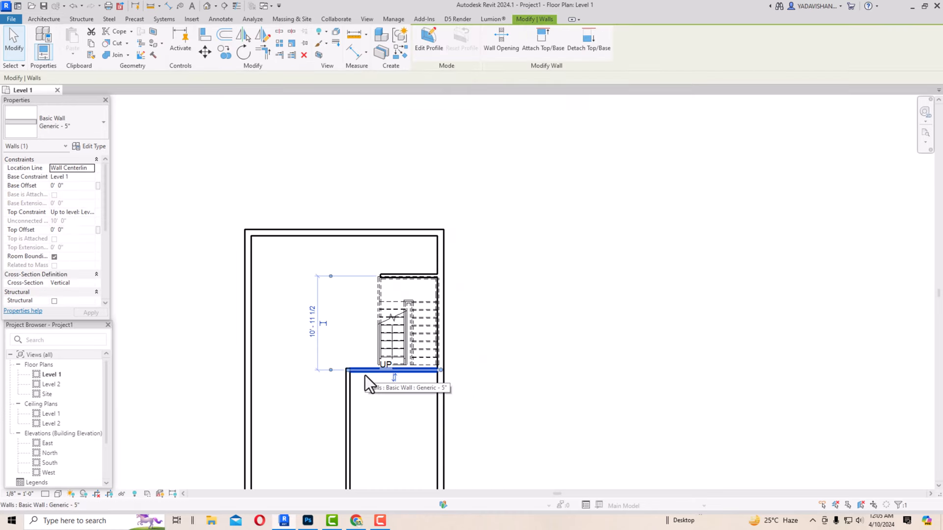
drag(440, 370, 376, 370)
key(Escape)
Step: Delete the stair's outer railing that runs along the surrounding walls
scroll(390, 302, up, 2)
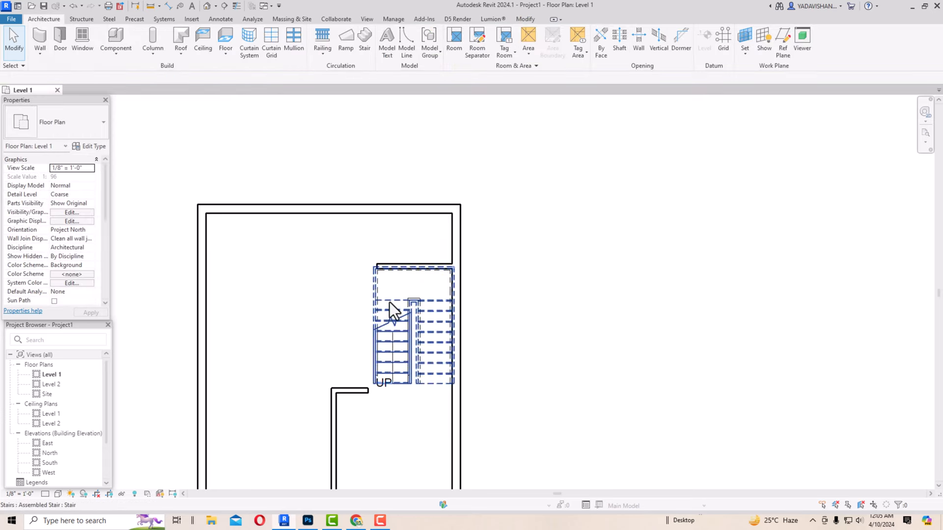
click(373, 290)
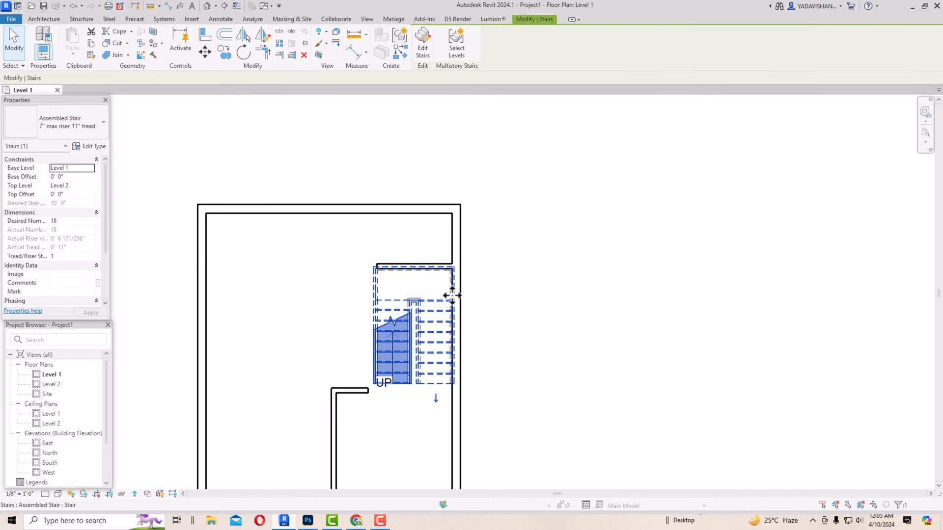
key(Escape)
scroll(458, 284, up, 2)
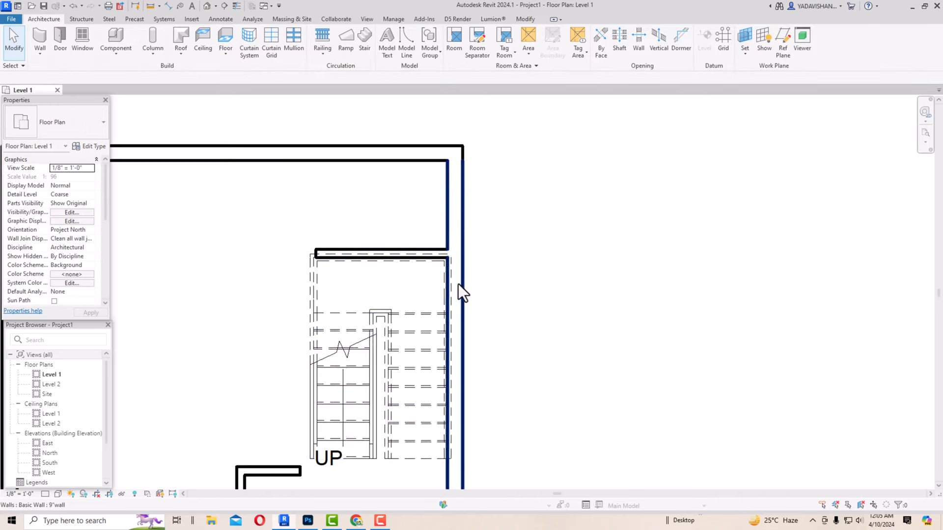
click(438, 263)
key(Escape)
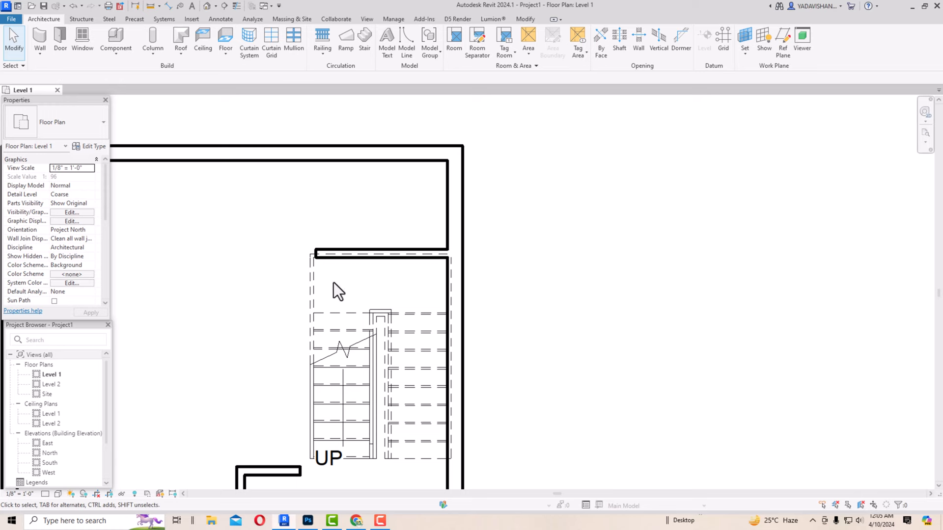
Step: Change the staircase type to Precast Stair
click(313, 285)
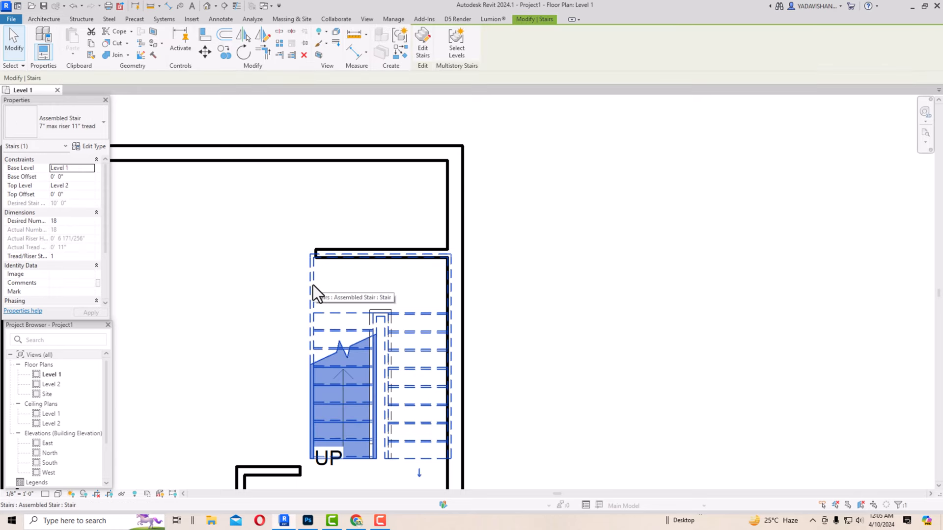
click(70, 124)
click(44, 217)
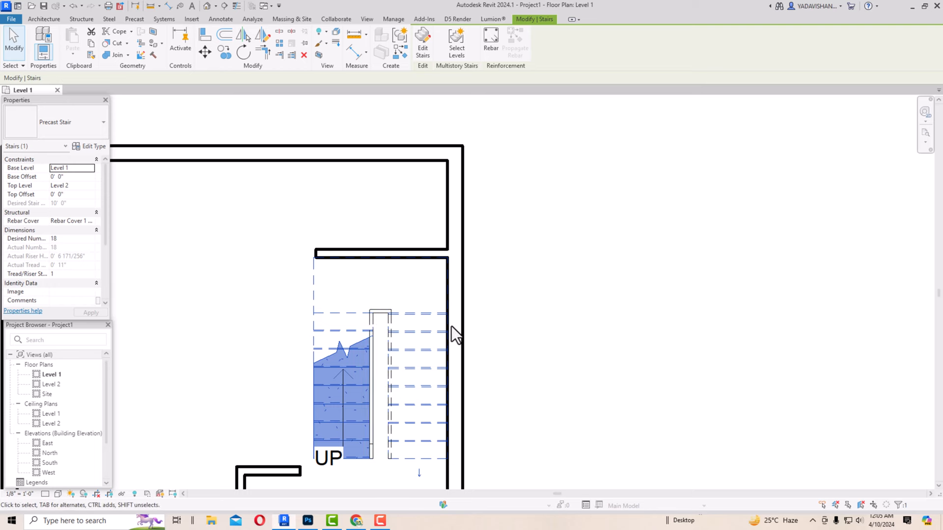
click(470, 270)
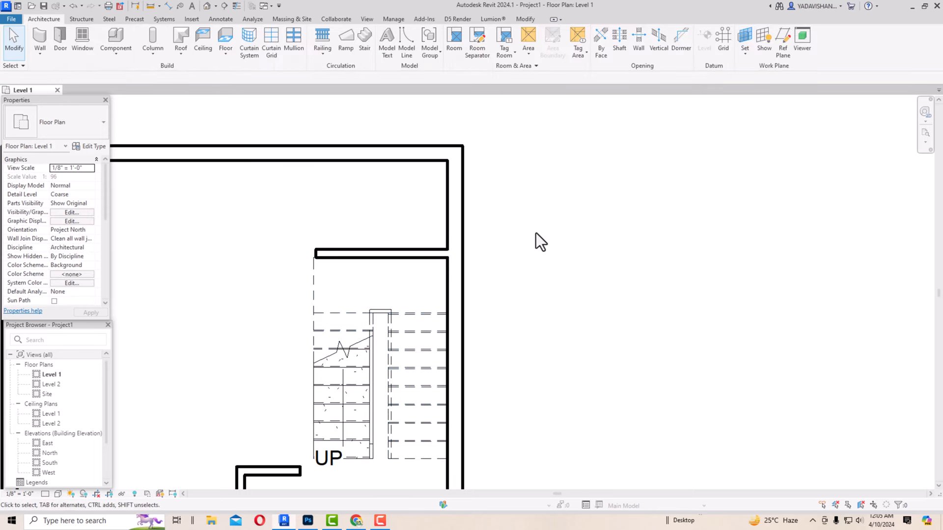
Step: Draw a Generic - 5" partition along the stair's left edge down to the lower partition, using Finish Face: Exterior as the location line
click(40, 37)
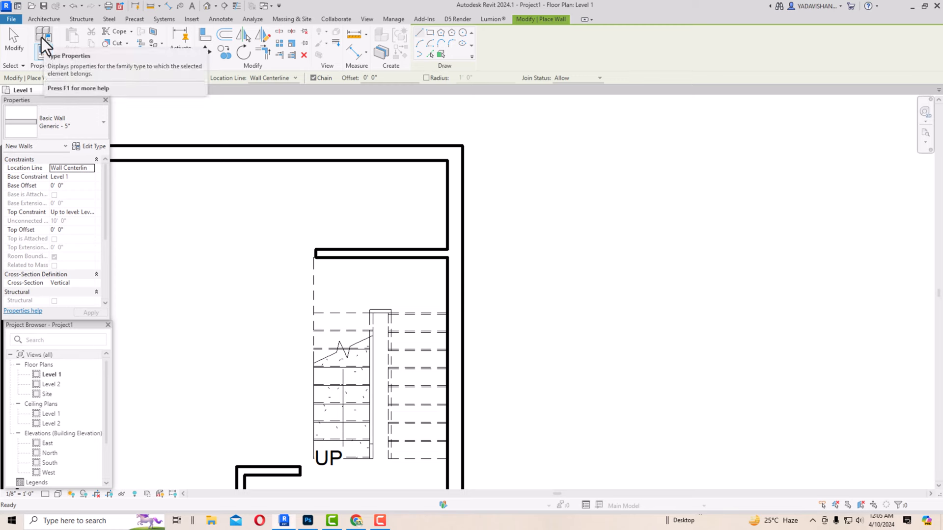
click(309, 459)
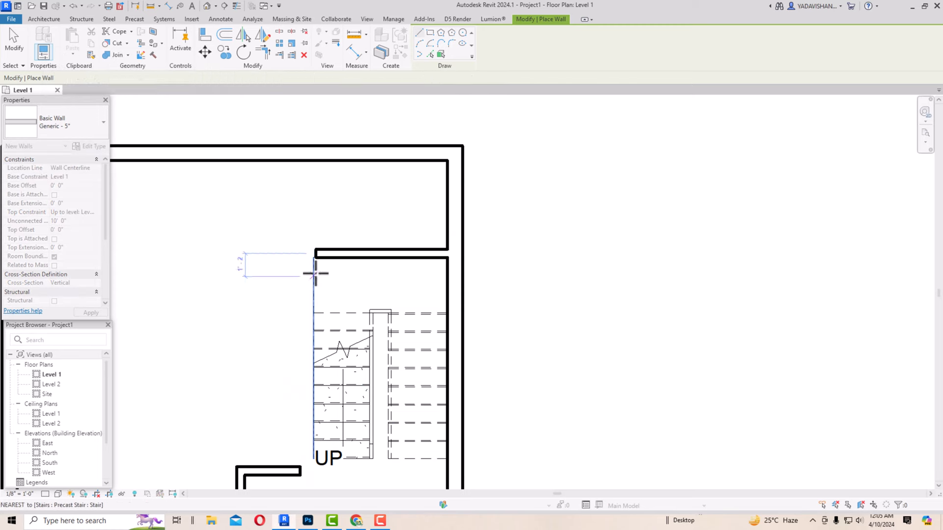
click(313, 257)
key(Escape)
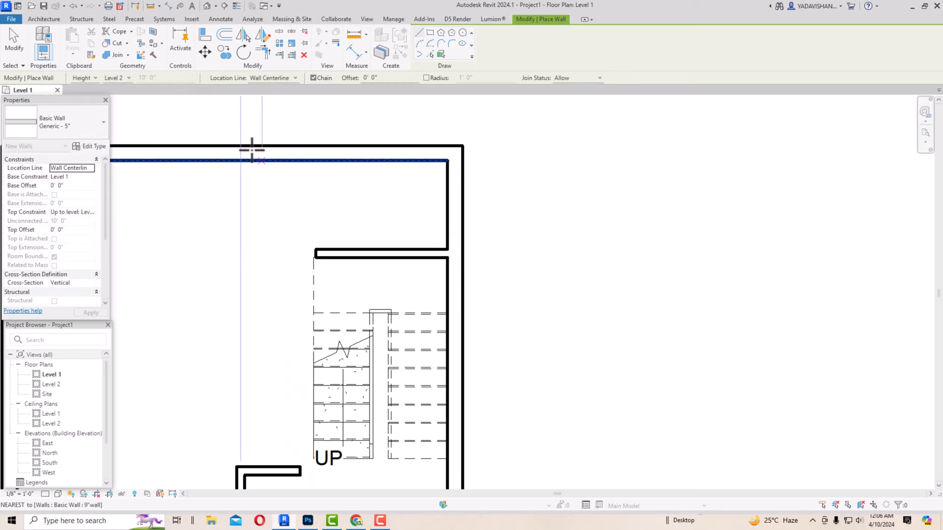
click(267, 80)
click(272, 102)
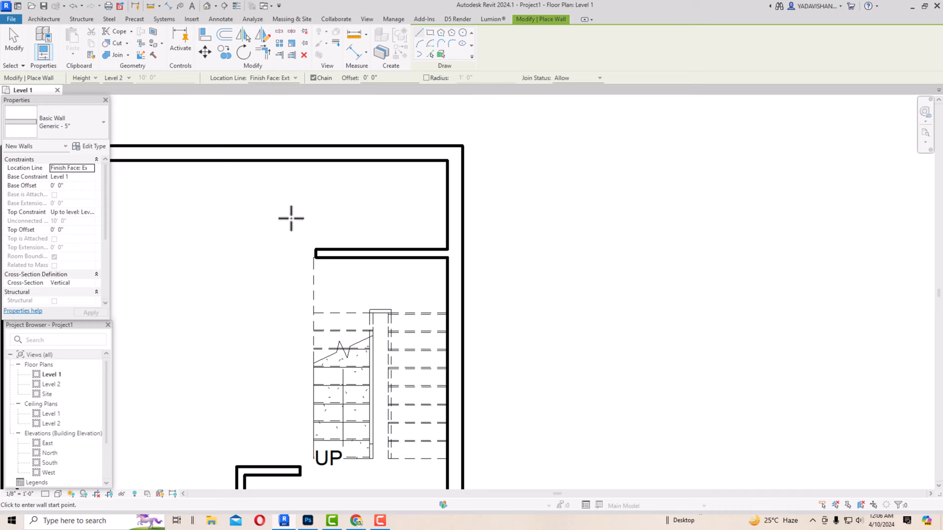
click(310, 254)
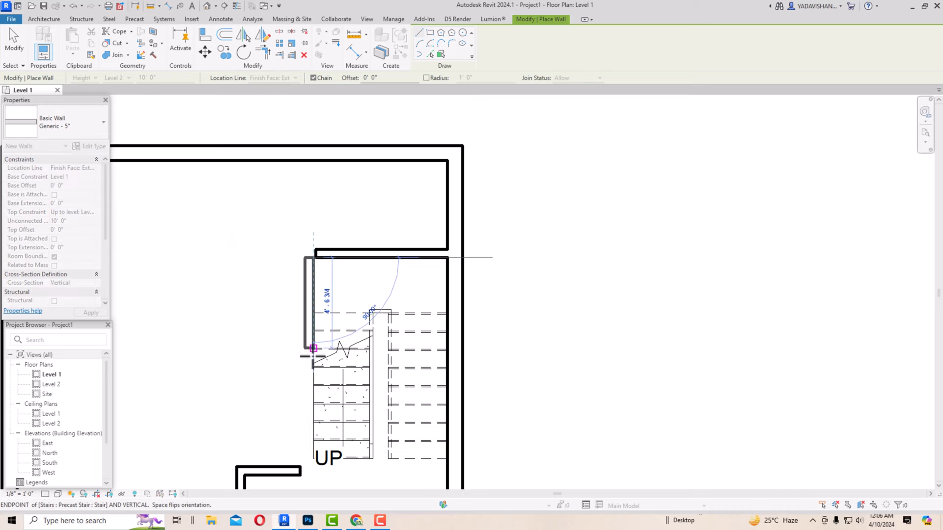
click(307, 469)
key(Escape)
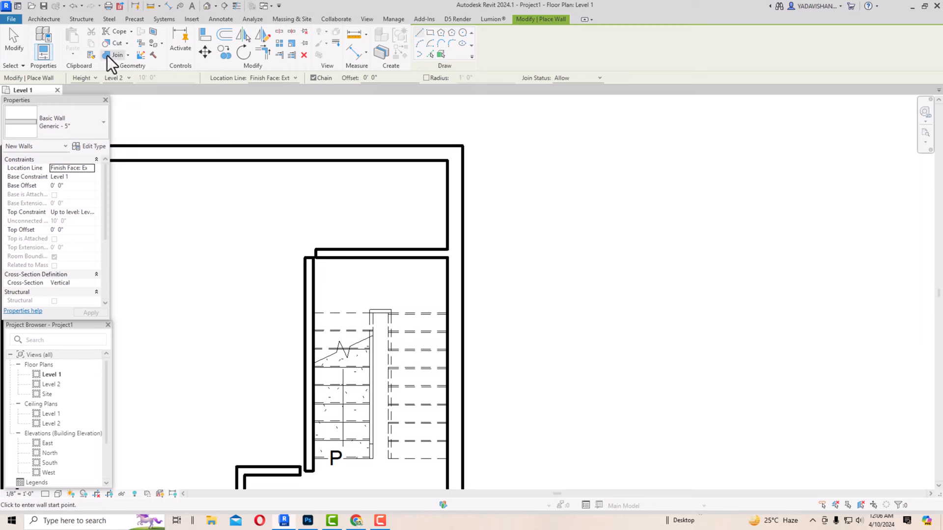
Step: Trim the new vertical partition into clean corners with the horizontal partitions at its lower and upper ends
click(262, 52)
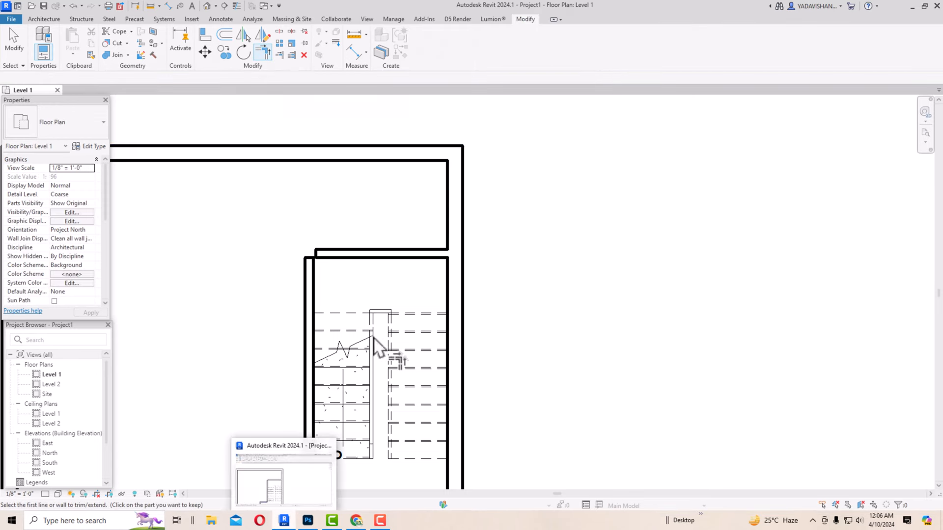
click(303, 472)
click(309, 458)
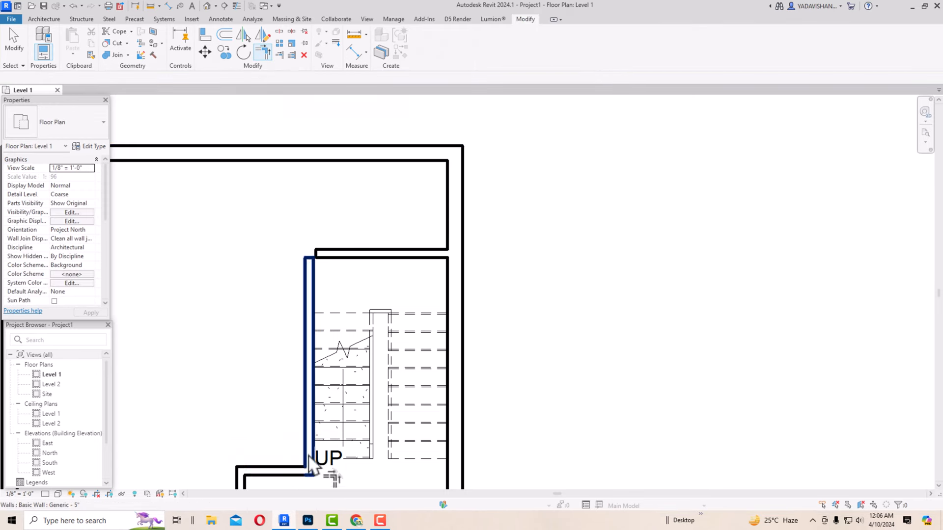
key(Escape)
key(Escape)
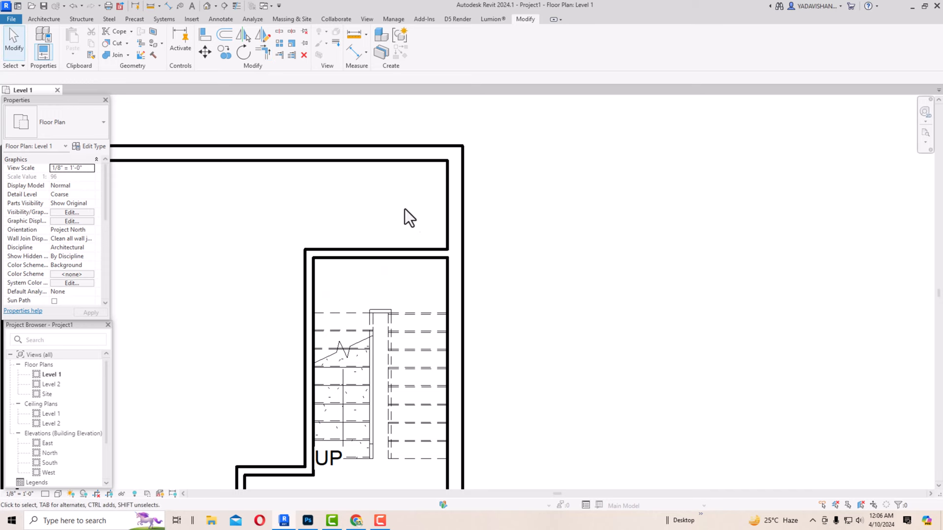
Step: Offset a copy of the partition beside the stair 3'-0" to its left
scroll(402, 209, down, 2)
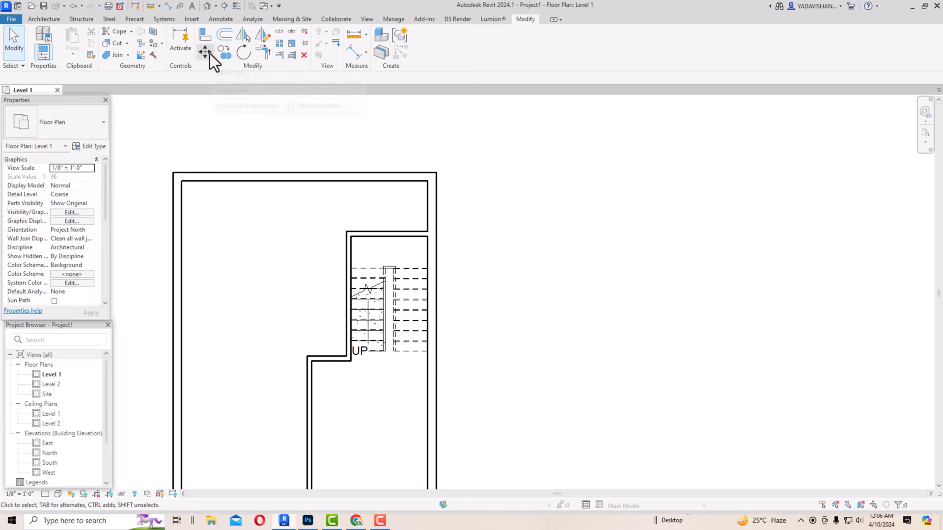
click(224, 34)
drag(125, 77, 105, 79)
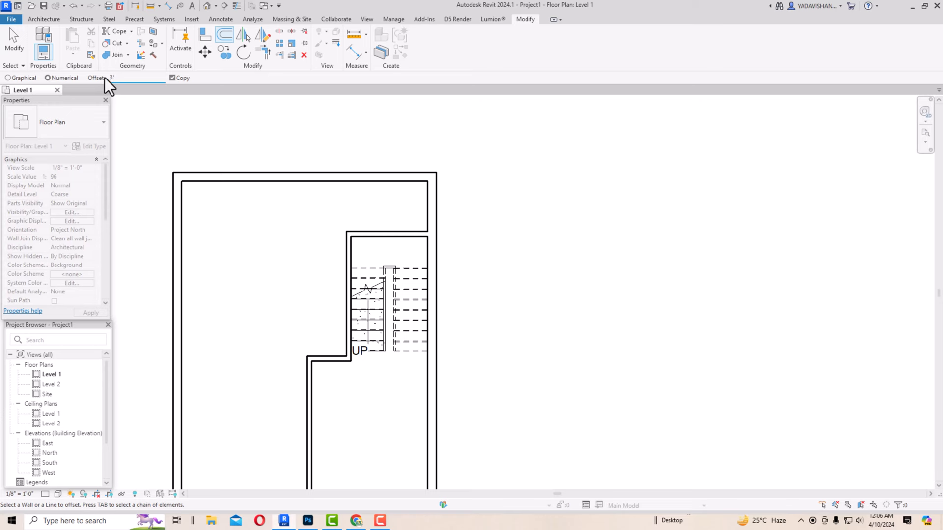
click(346, 263)
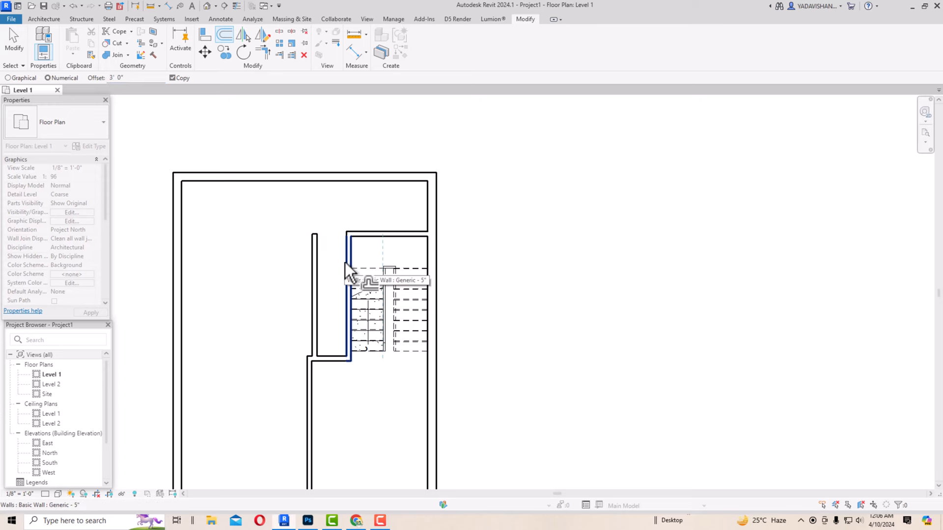
click(354, 34)
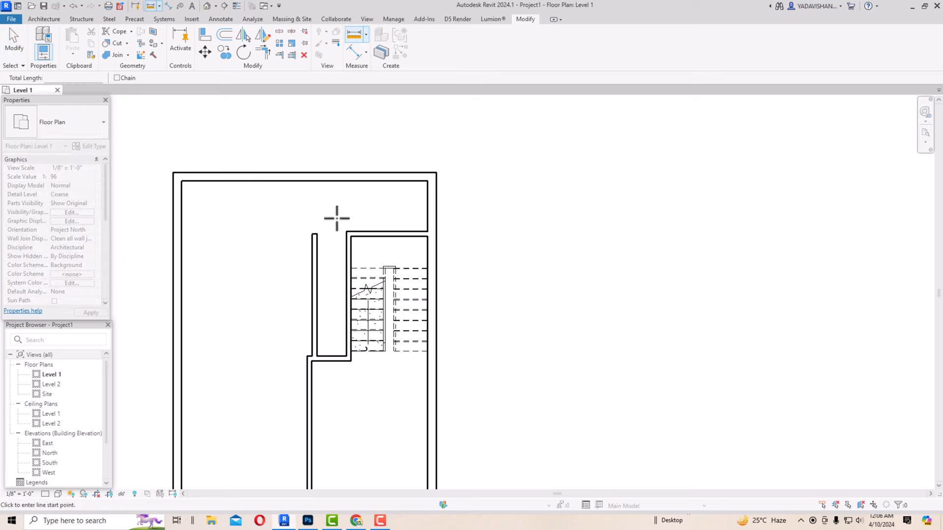
key(Escape)
key(Escape)
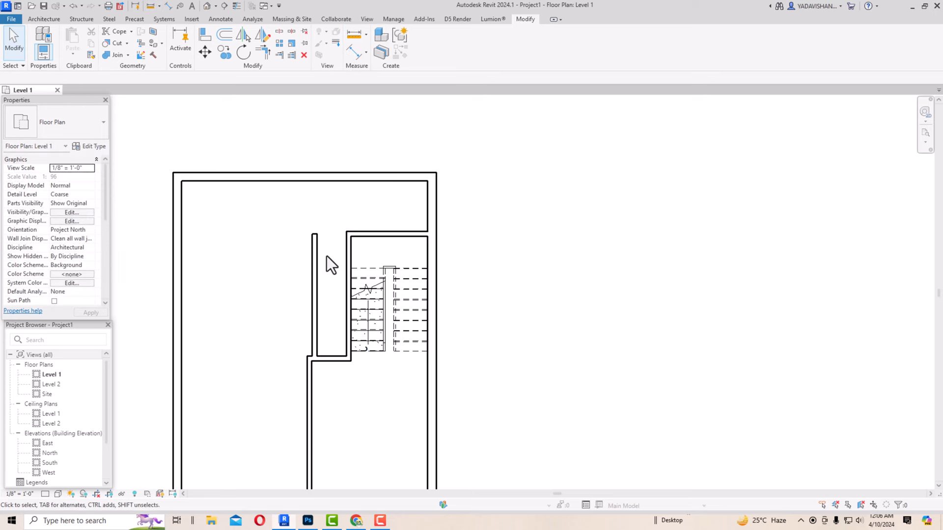
Step: Move the offset partition copy another 5" to the left
click(320, 255)
click(204, 52)
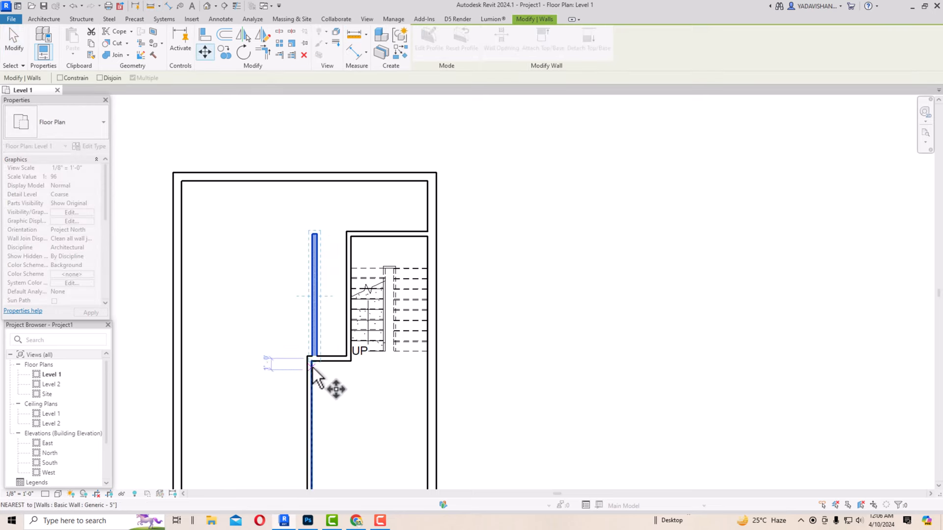
click(316, 355)
text(5)
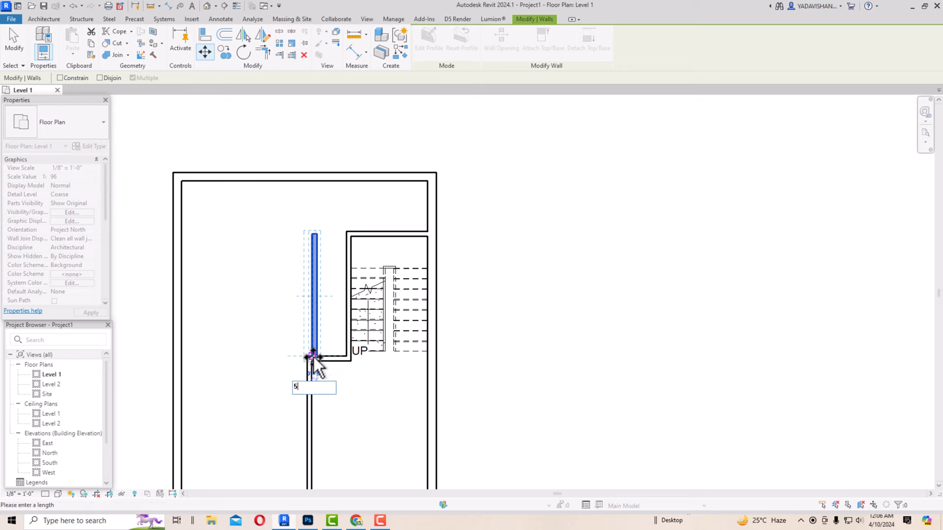
text(')
key(Return)
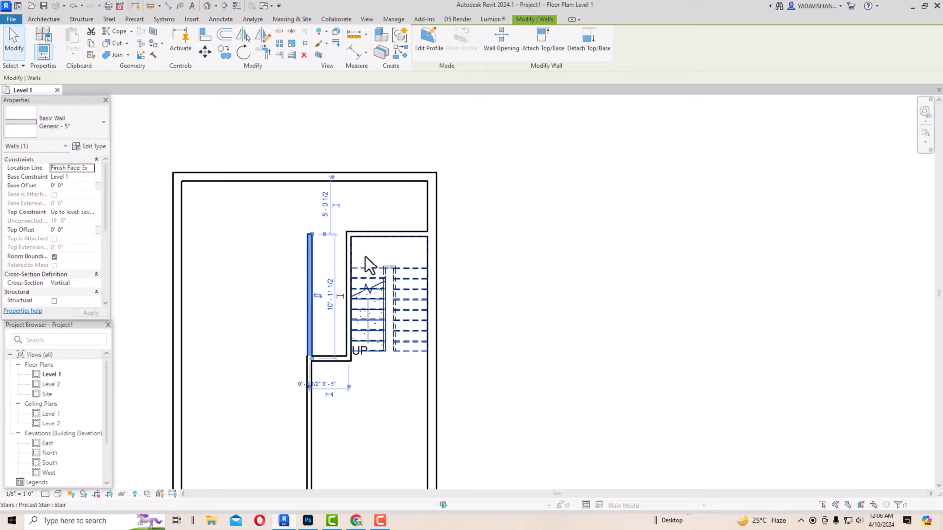
Step: Join the moved partition's upper end to the horizontal partition above the stair and shorten its lower end to a 5'-0" length
click(264, 52)
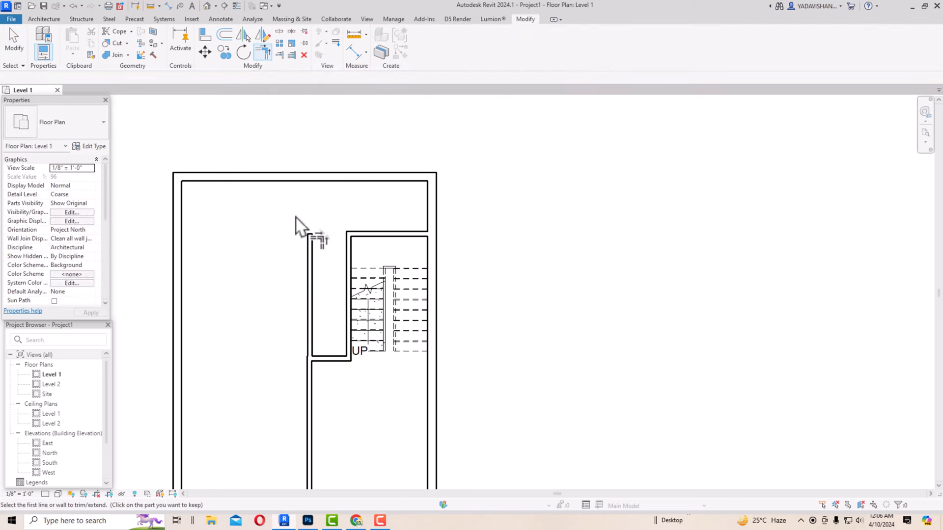
click(310, 246)
click(373, 232)
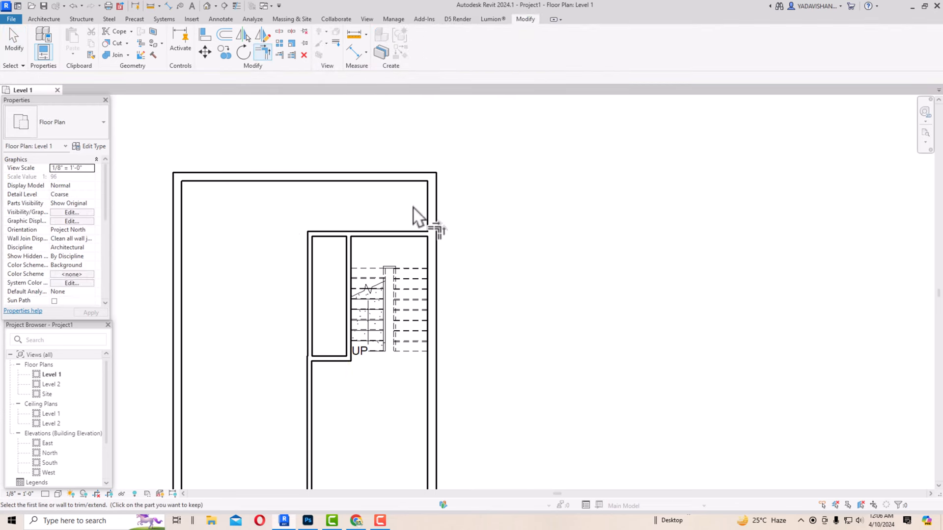
click(314, 307)
drag(309, 357, 315, 290)
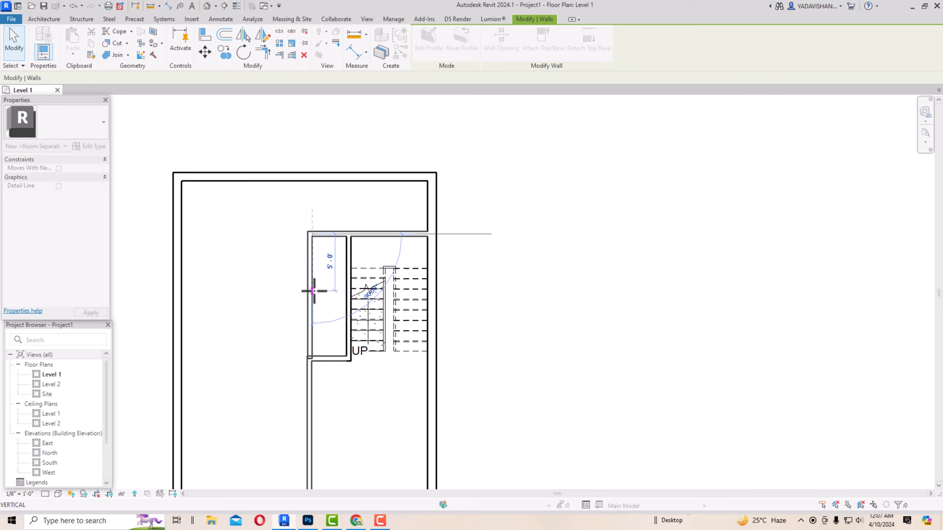
key(Escape)
Step: Draw a horizontal 5" wall about 3'-6" long from the shortened partition's lower end to the wall beside the stair
click(46, 18)
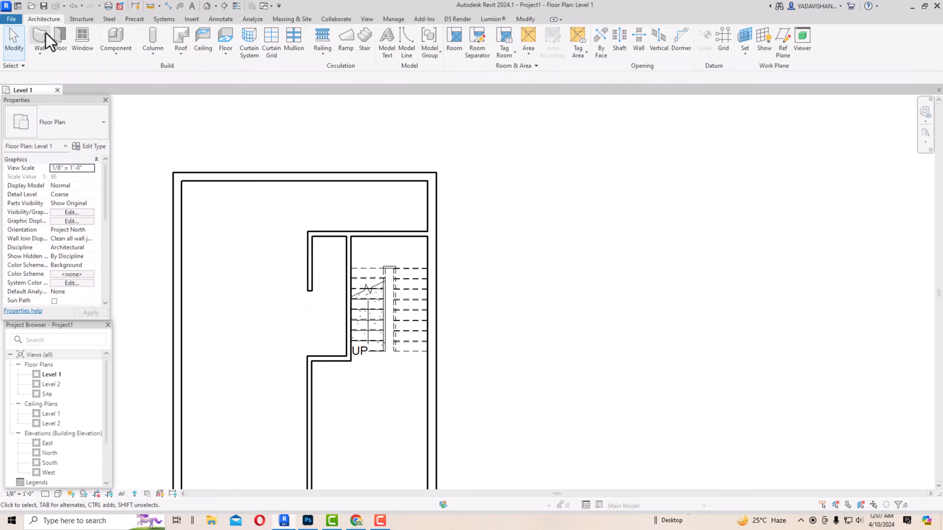
click(46, 34)
click(308, 292)
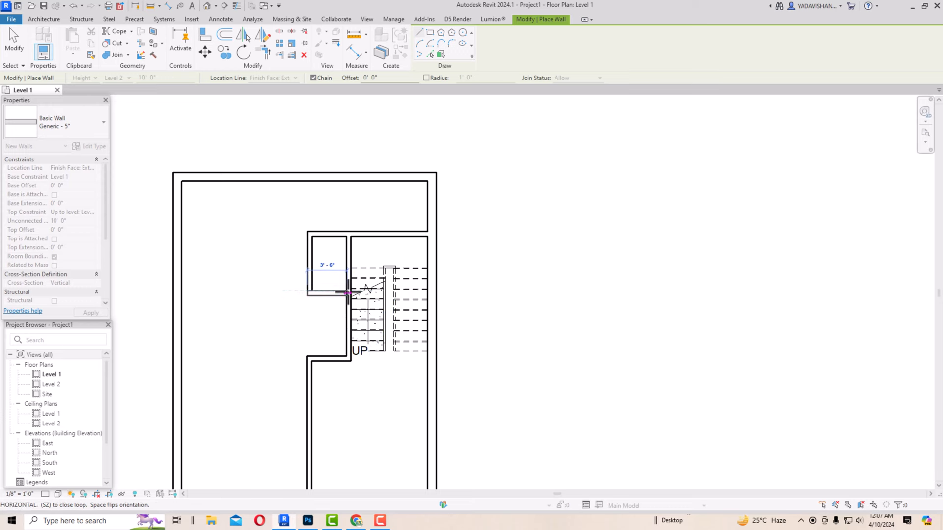
click(348, 292)
key(Escape)
key(Escape)
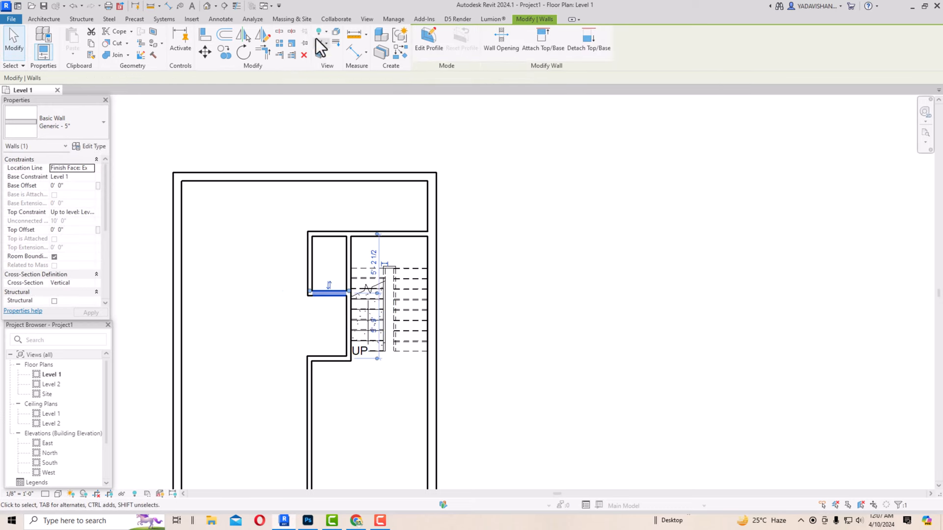
Step: Measure the clear height inside the small room beside the stair, from its upper wall downwards
click(351, 37)
click(330, 237)
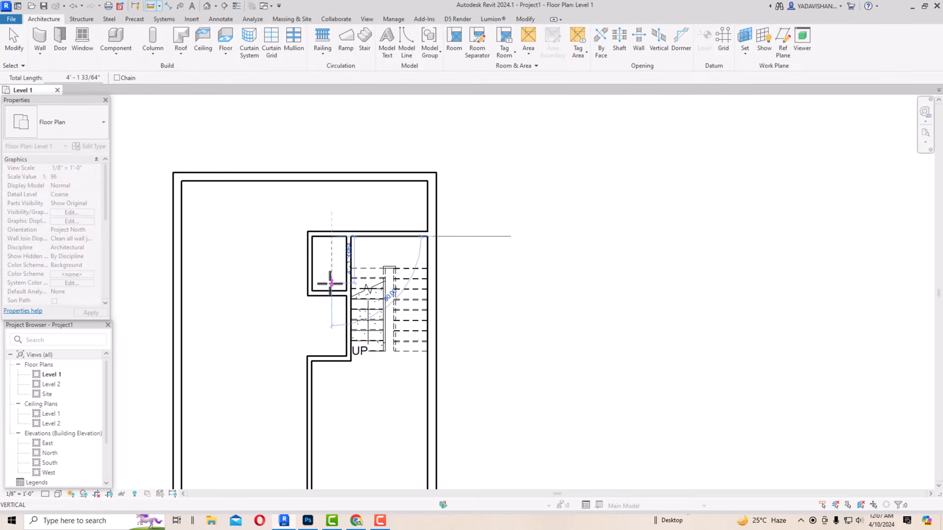
key(Escape)
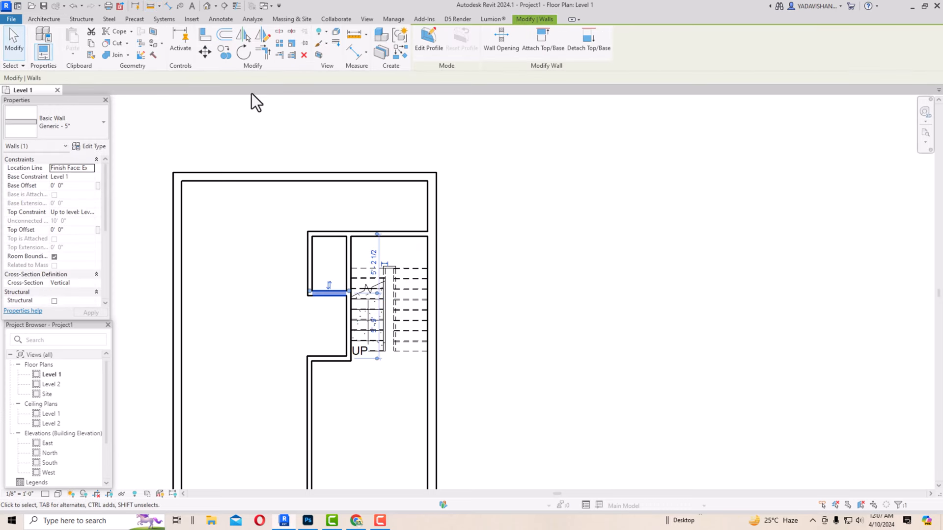
Step: Move the small room's lower wall down about 2"
click(204, 51)
click(346, 291)
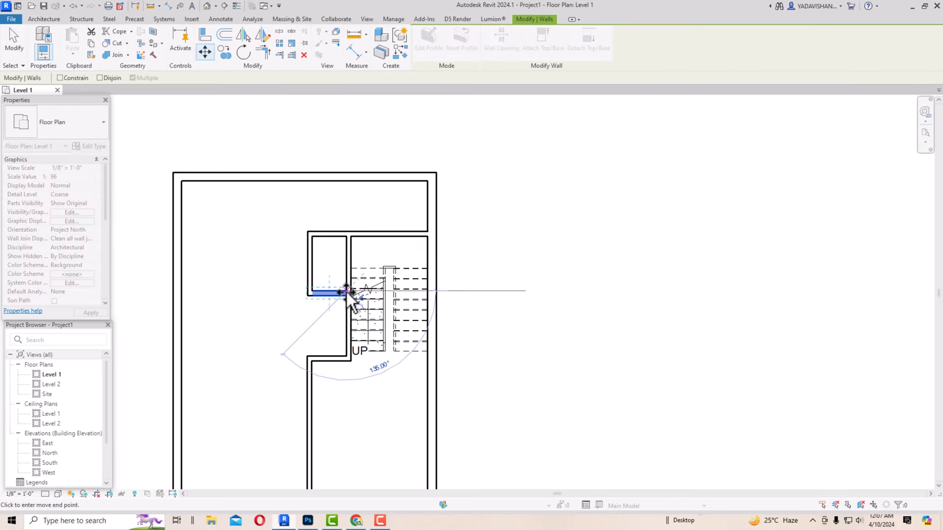
key(Escape)
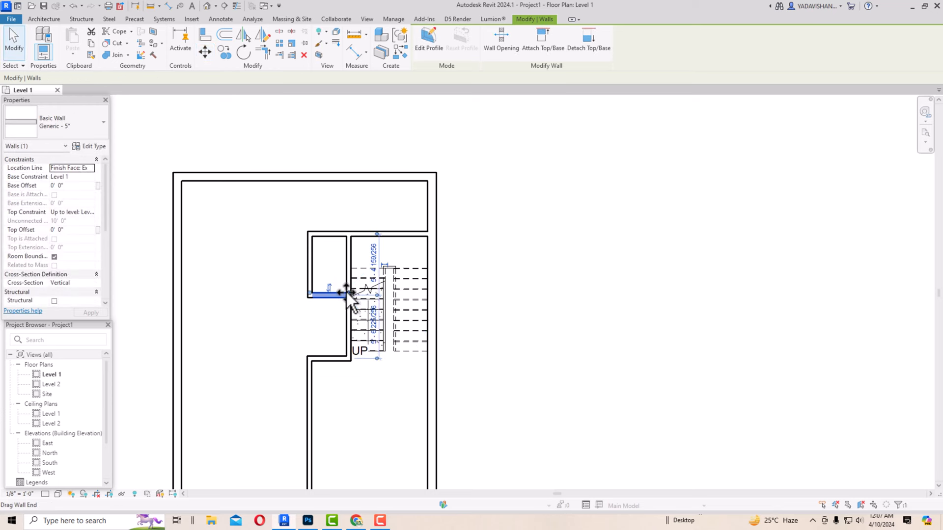
key(Escape)
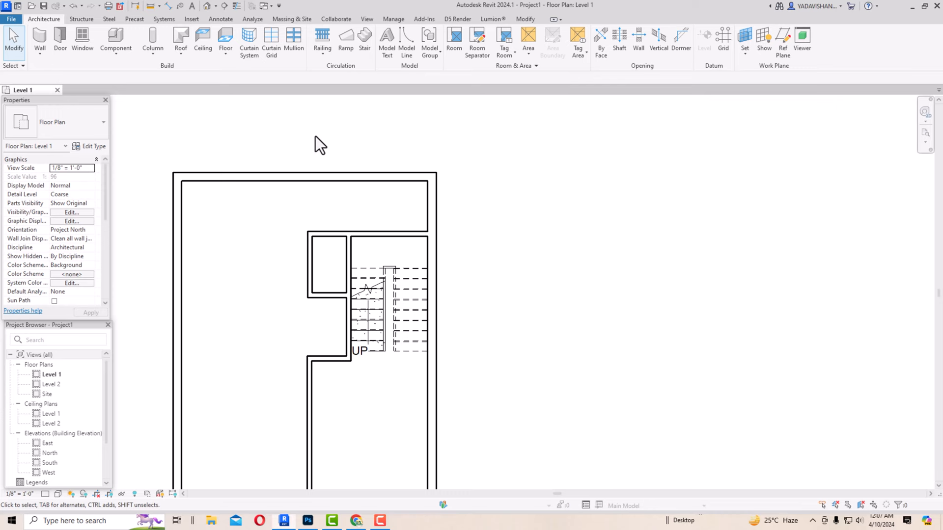
Step: Extend the small room's left wall upward to meet the top exterior wall
scroll(308, 138, down, 3)
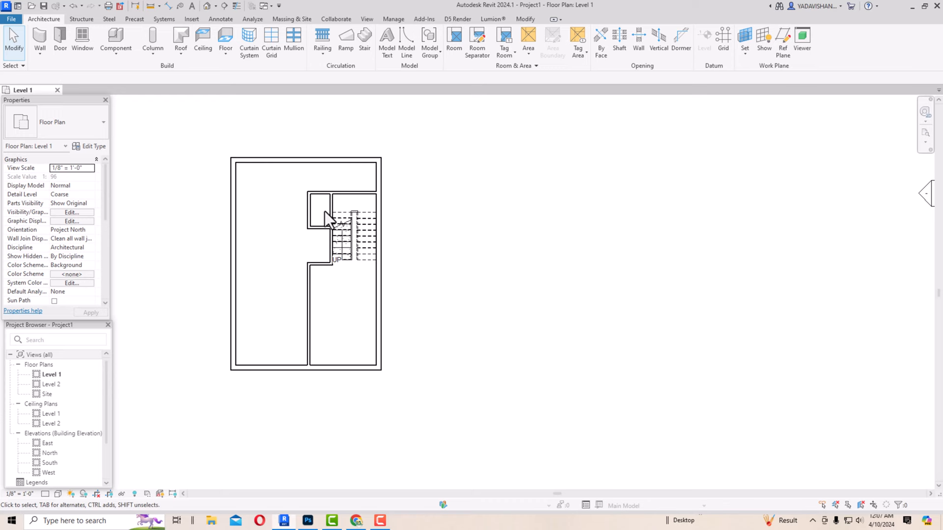
click(311, 205)
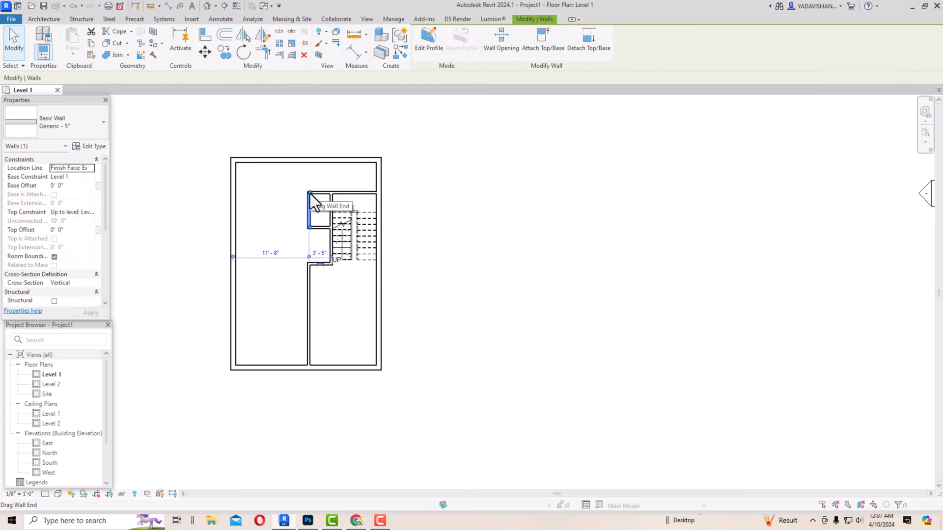
drag(310, 193, 311, 162)
click(327, 175)
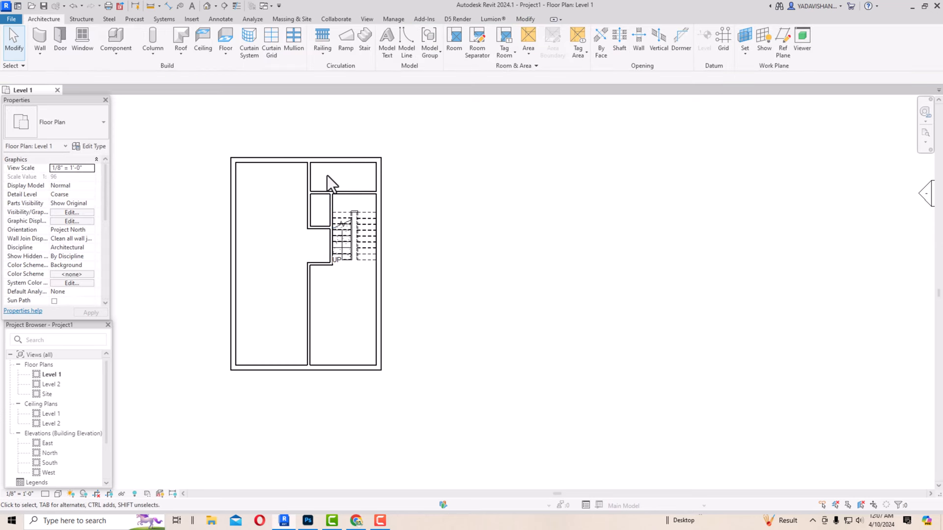
Step: Try to stretch the left end of the small room's lower wall to the left exterior wall
click(316, 231)
drag(309, 227, 237, 229)
click(278, 229)
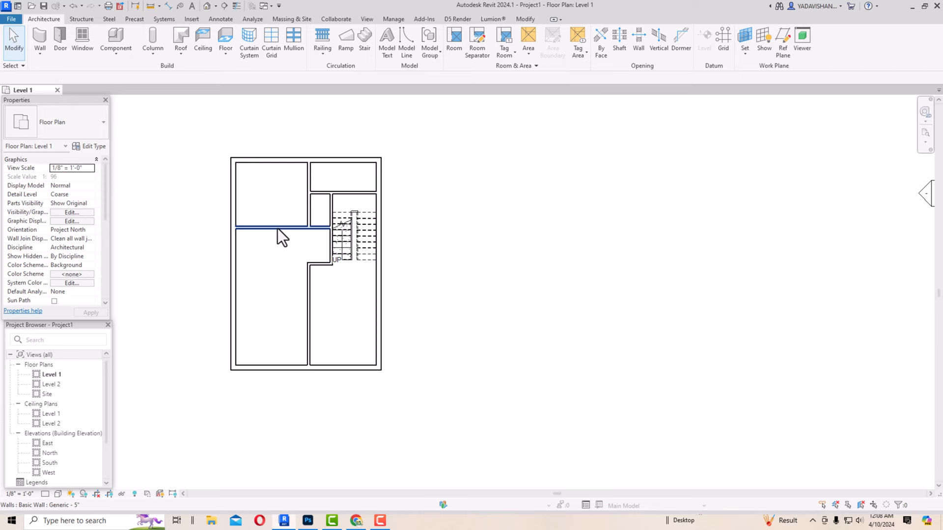
Step: Extend the small room's lower wall to the left exterior wall with Trim/Extend Single Element
click(317, 227)
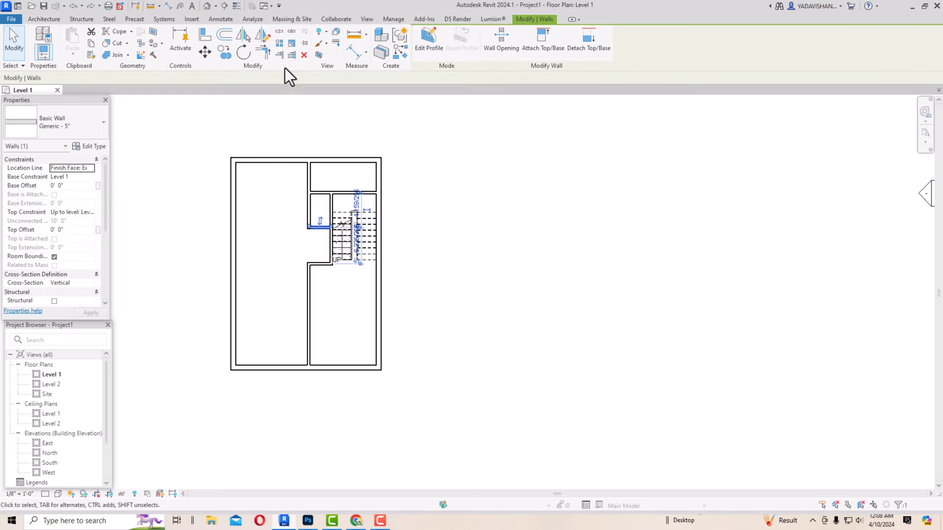
click(278, 55)
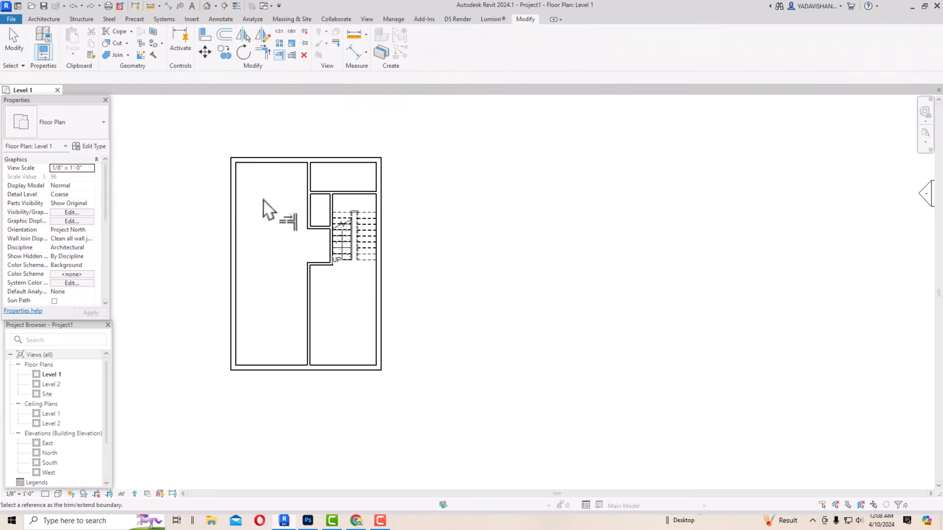
click(237, 231)
click(320, 227)
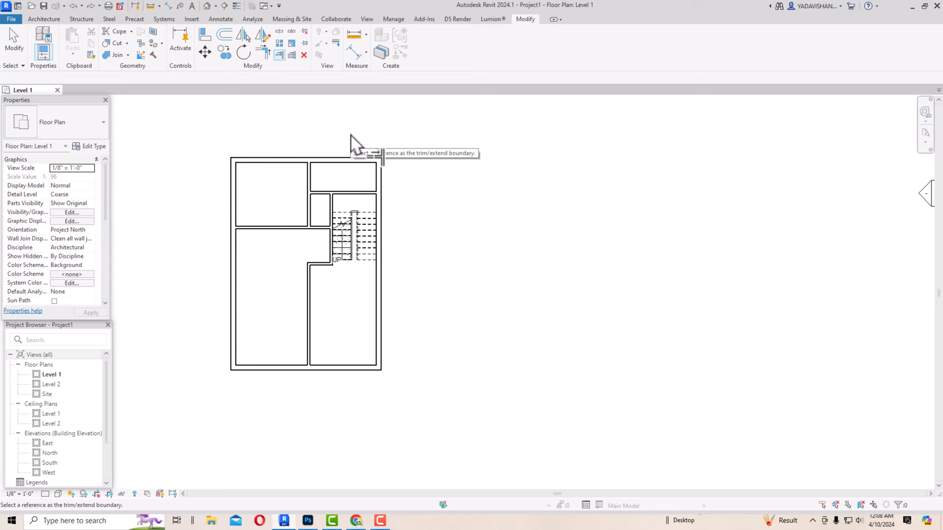
Step: Place a Single-Flush 36" x 84" door in the upper-left room's lower wall, near its right end, swinging into the room
key(Escape)
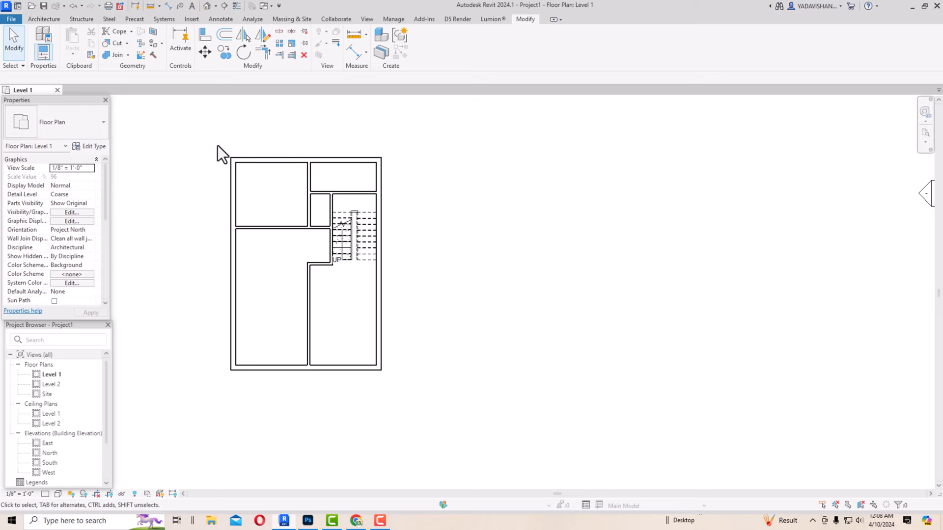
click(51, 18)
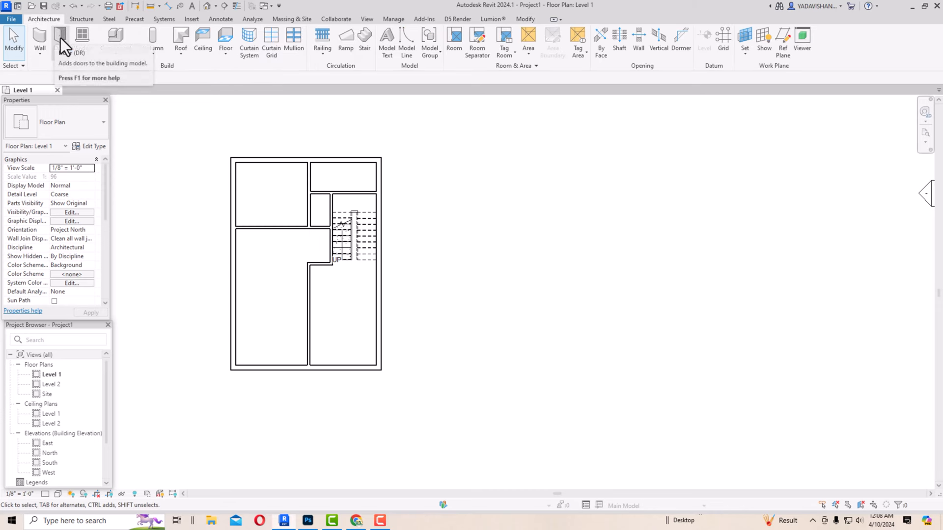
click(61, 37)
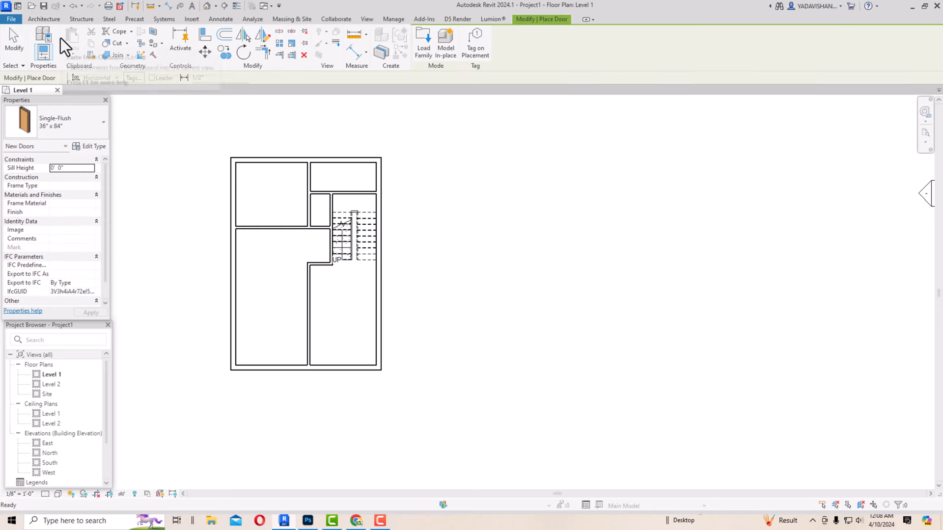
click(75, 133)
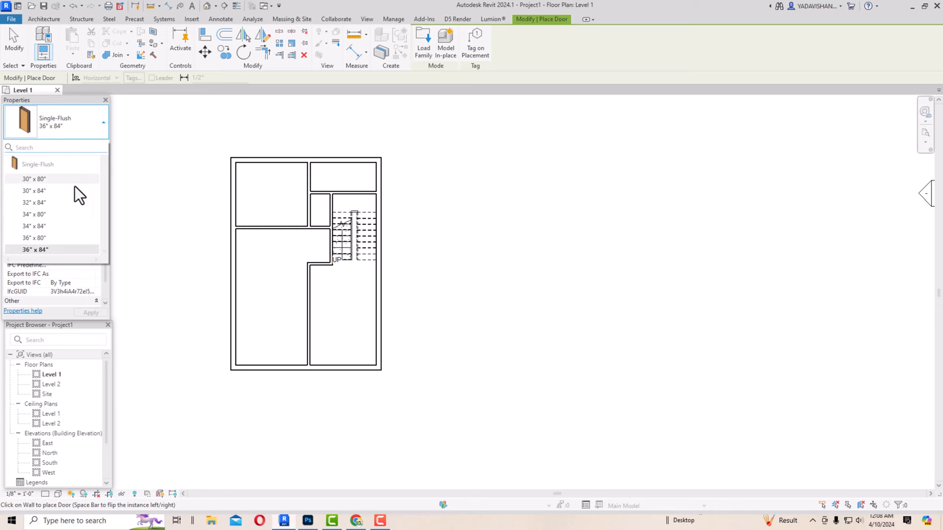
click(20, 249)
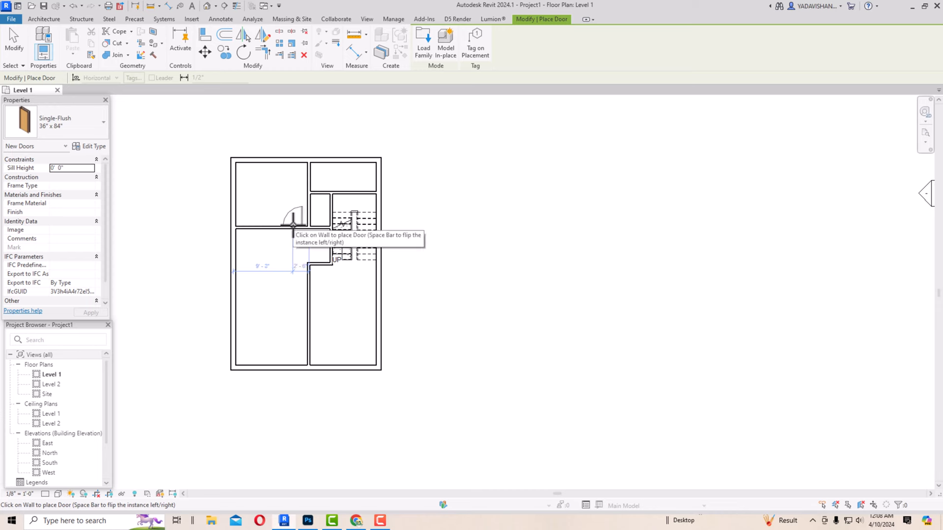
click(293, 225)
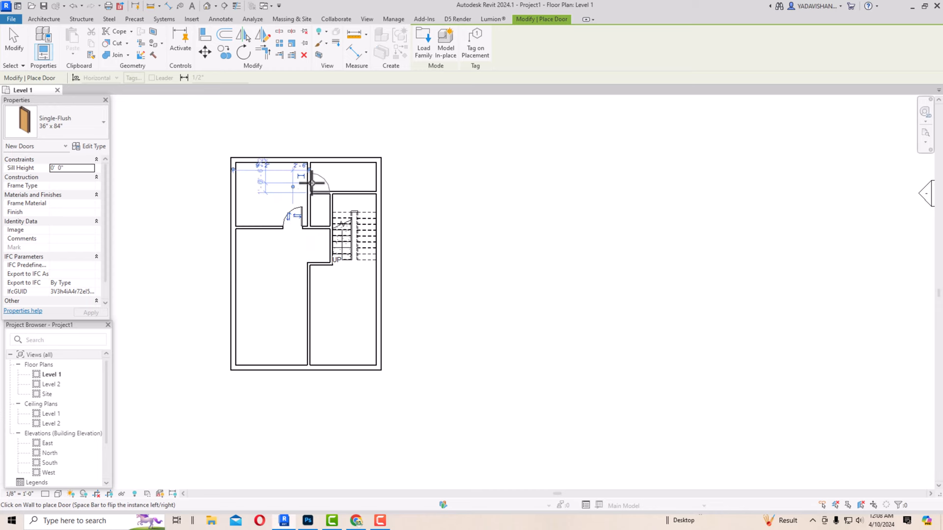
scroll(311, 184, up, 1)
key(Escape)
key(Escape)
Step: Shift the 36" x 84" door along its wall closer to the upper-left room's right partition
click(299, 221)
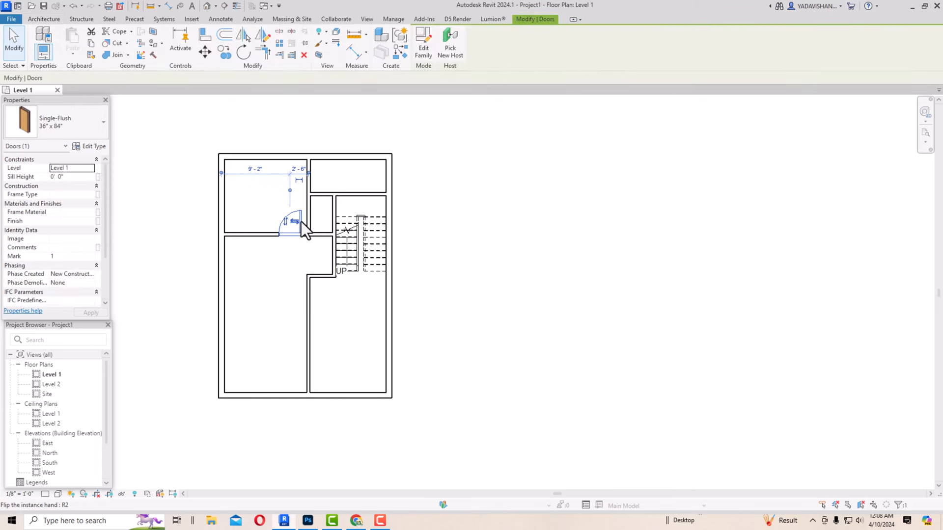
scroll(300, 219, up, 1)
mouse_move(300, 219)
mouse_down()
mouse_move(315, 222)
mouse_move(305, 212)
mouse_up()
click(325, 162)
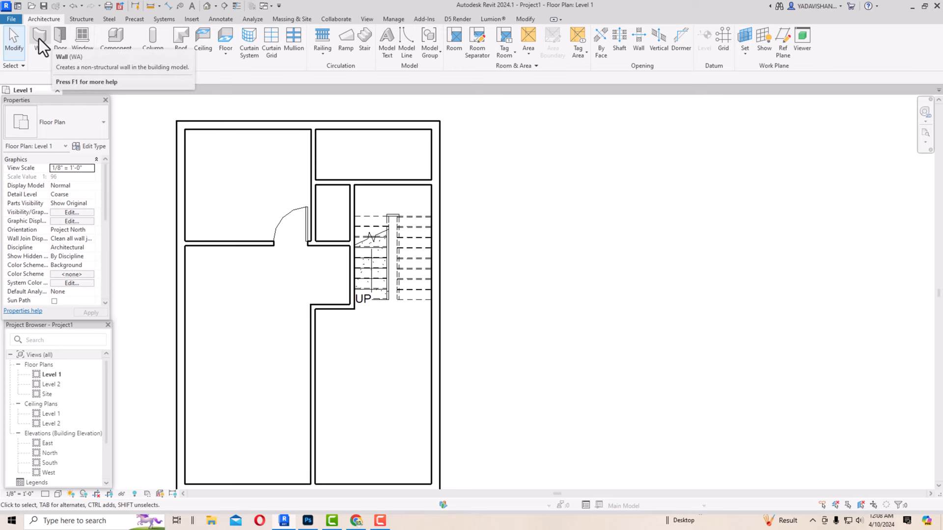
Step: Place a Single-Flush 30" x 84" door in the partition between the upper-left and upper-right rooms, swinging into the upper-right room
click(58, 37)
click(70, 126)
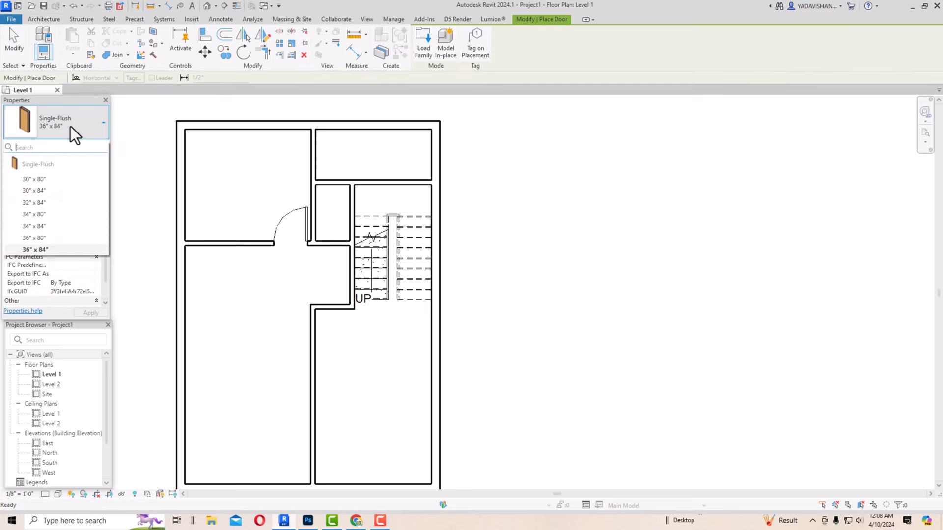
click(57, 190)
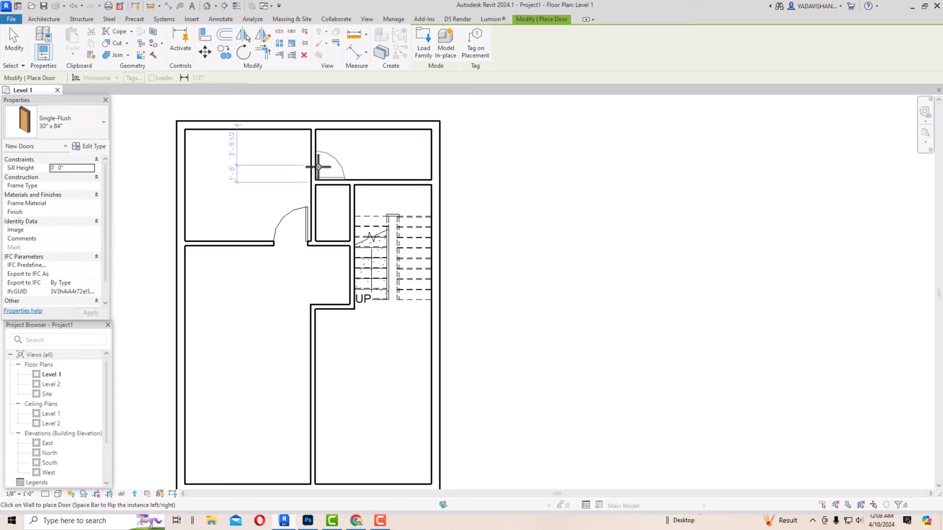
key(Escape)
key(Escape)
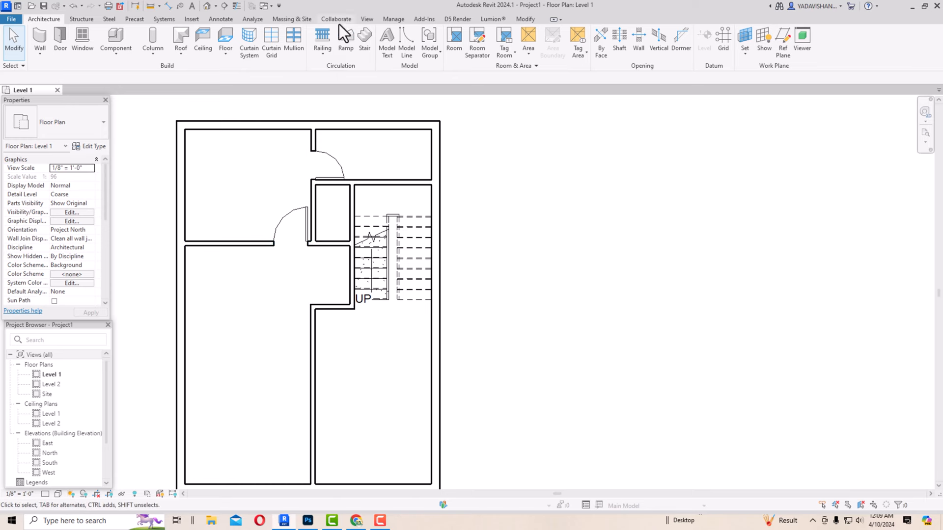
Step: Draw Hidden Lines detail lines in the large left room, 8'-0" down from its upper wall and across to the left exterior wall
click(290, 20)
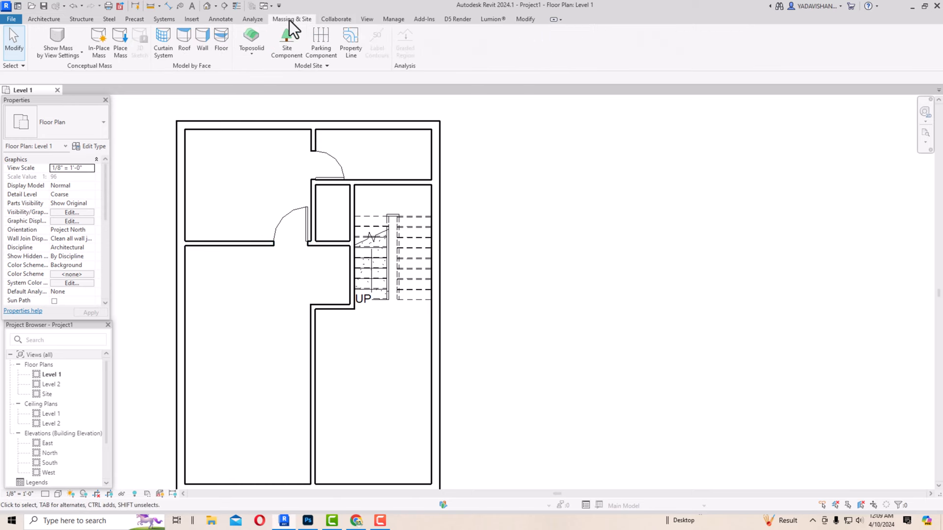
click(222, 19)
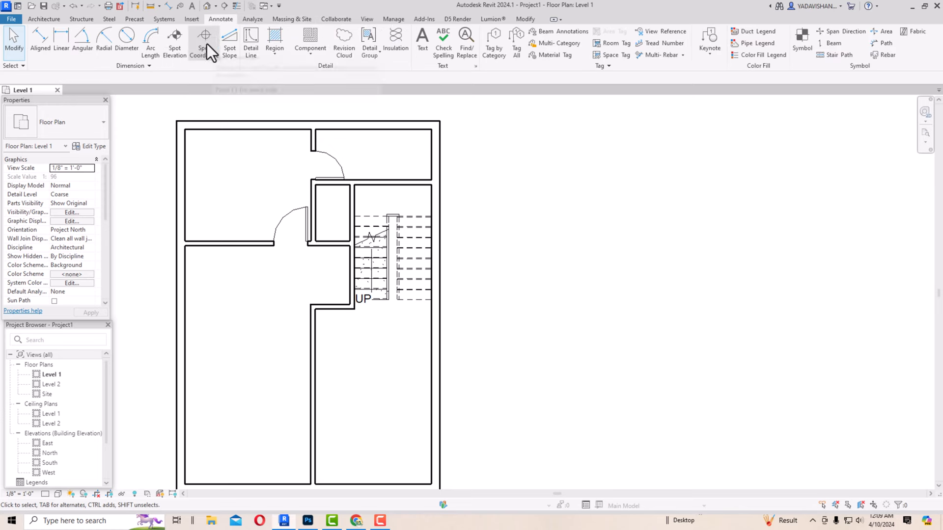
click(254, 51)
click(491, 49)
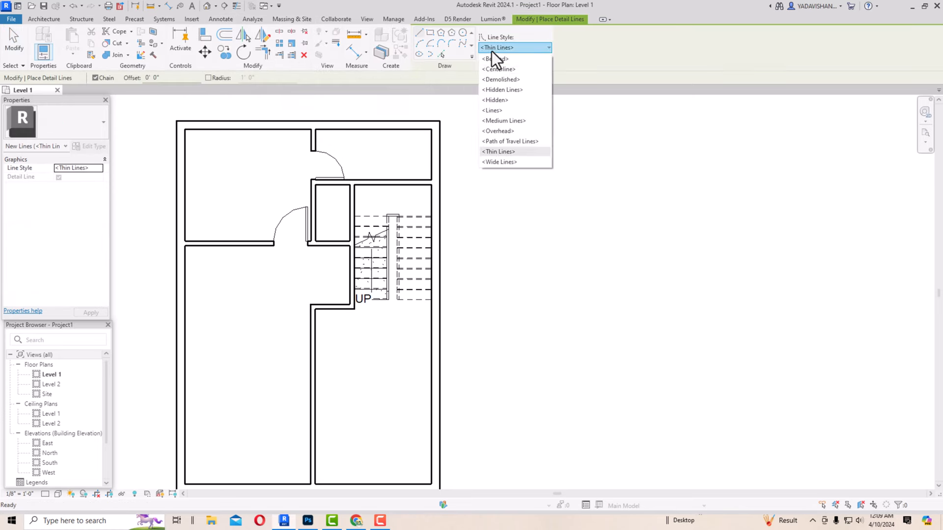
click(496, 91)
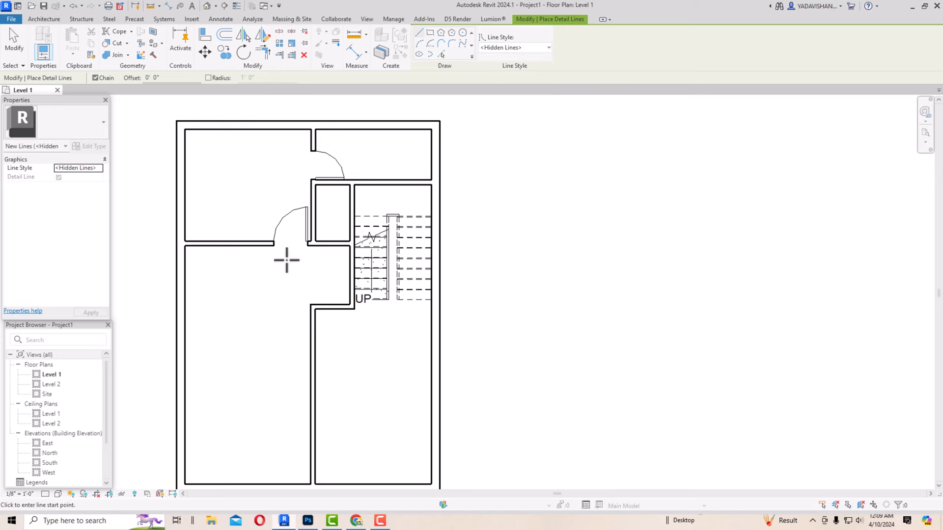
click(255, 246)
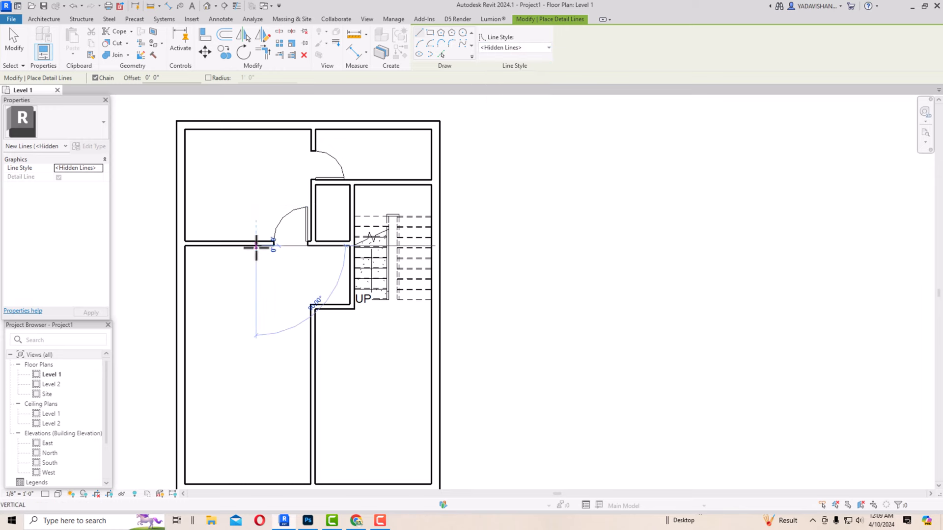
click(255, 337)
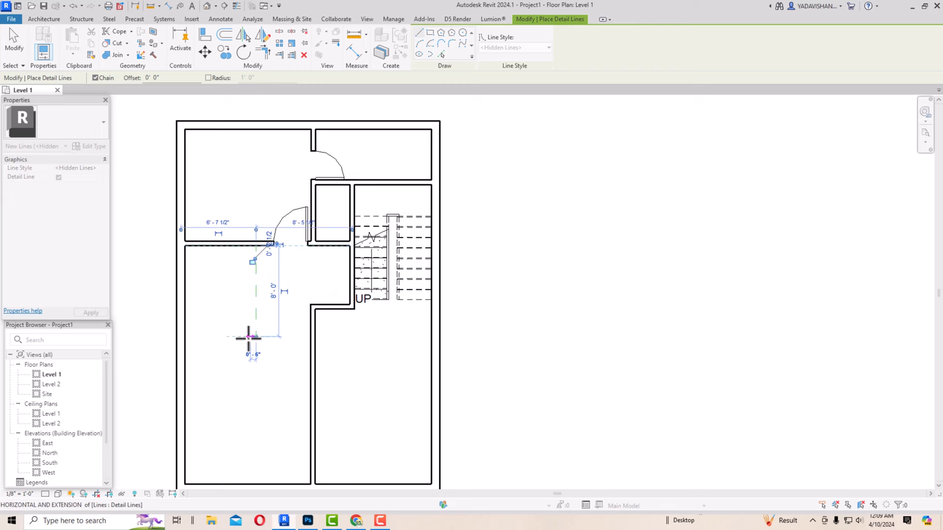
click(184, 337)
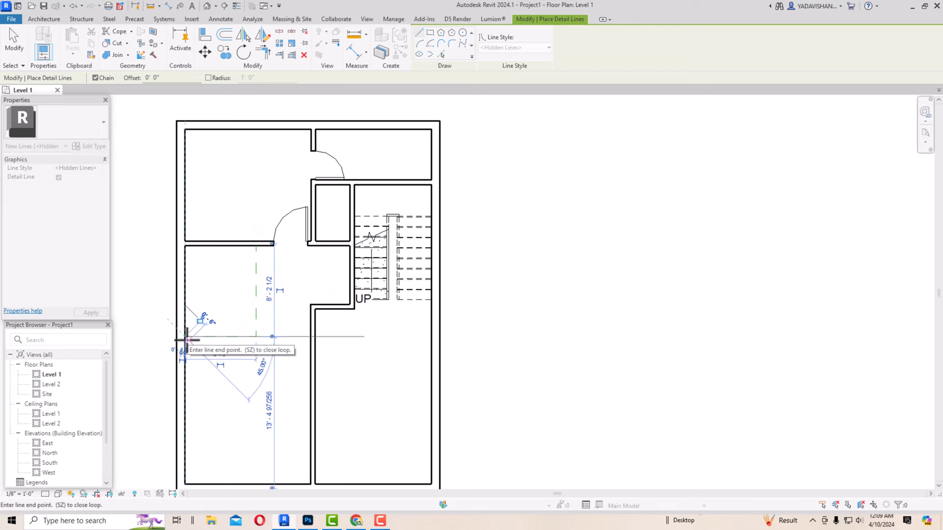
key(Escape)
key(Escape)
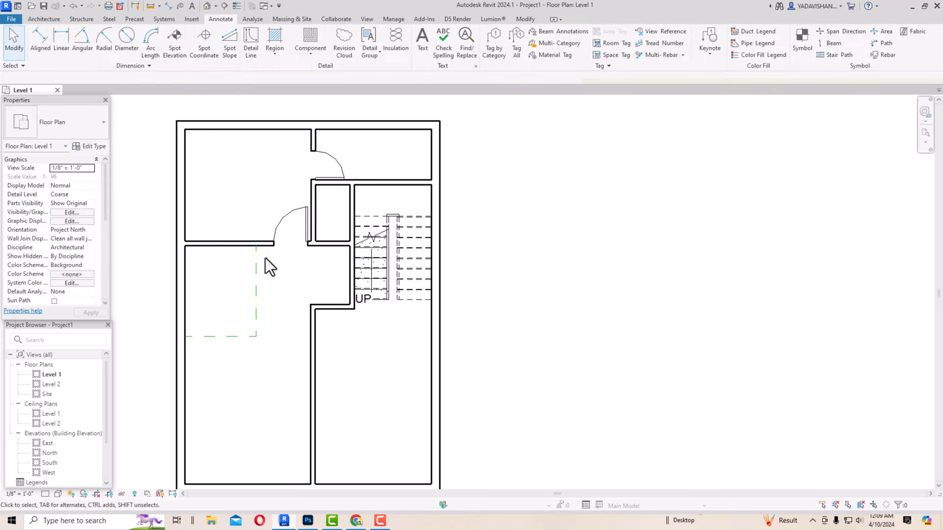
Step: Start a floor boundary and duplicate the Generic - 12" floor type as "kitchenslab"
click(44, 19)
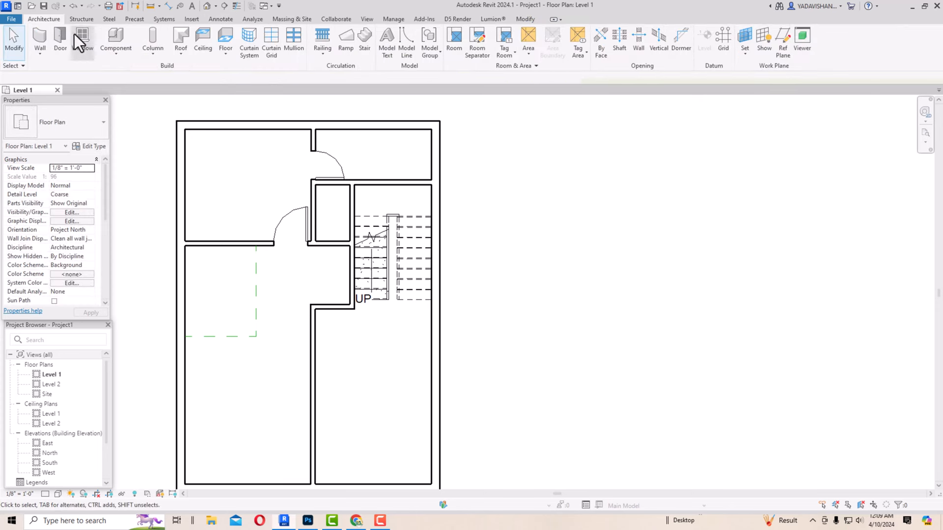
click(228, 36)
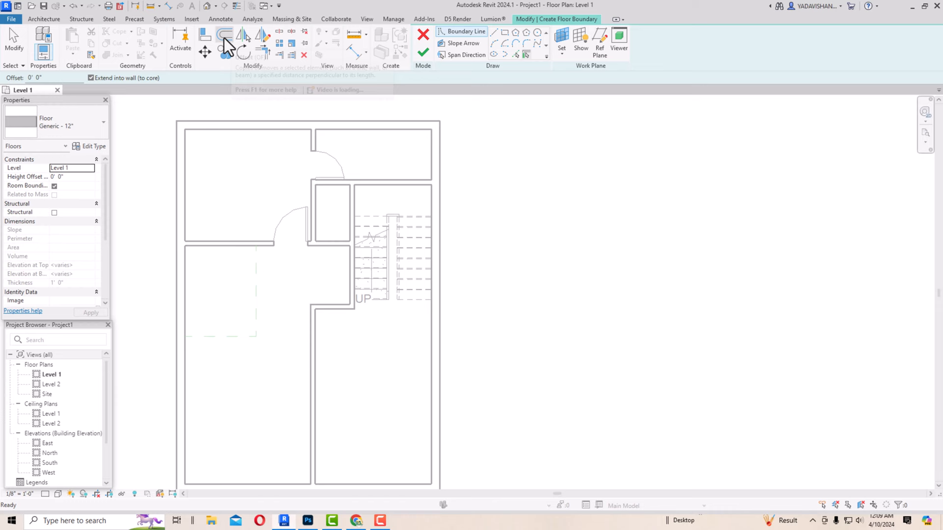
click(84, 147)
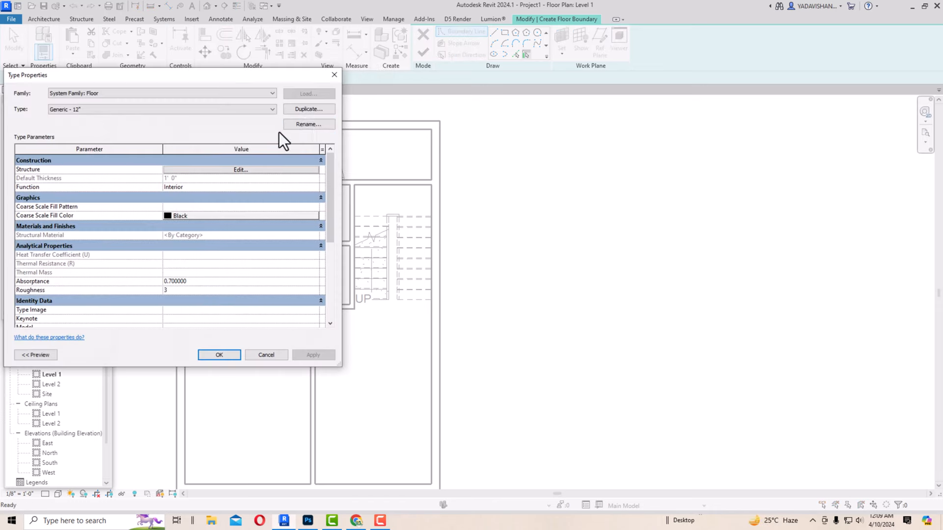
click(308, 109)
text(ki)
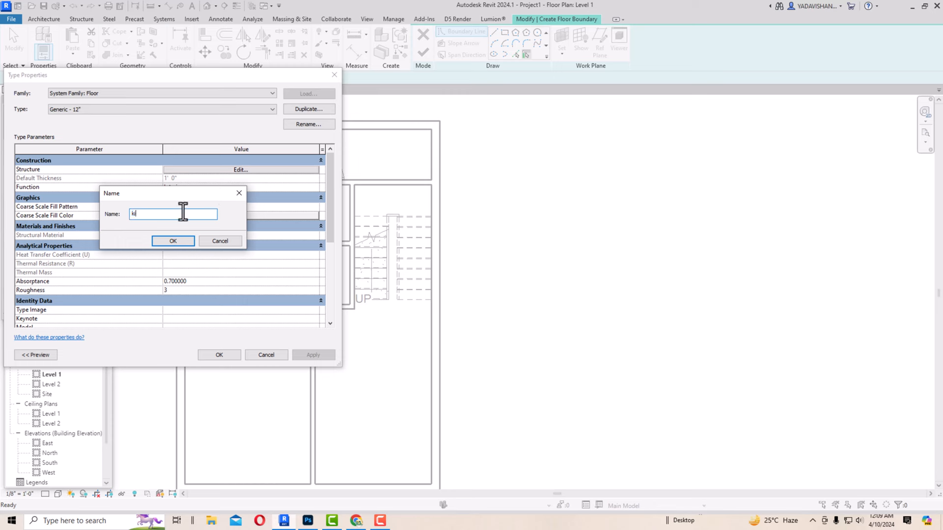
text(tchen sl;ab)
drag(170, 214, 147, 215)
text(slab)
click(173, 241)
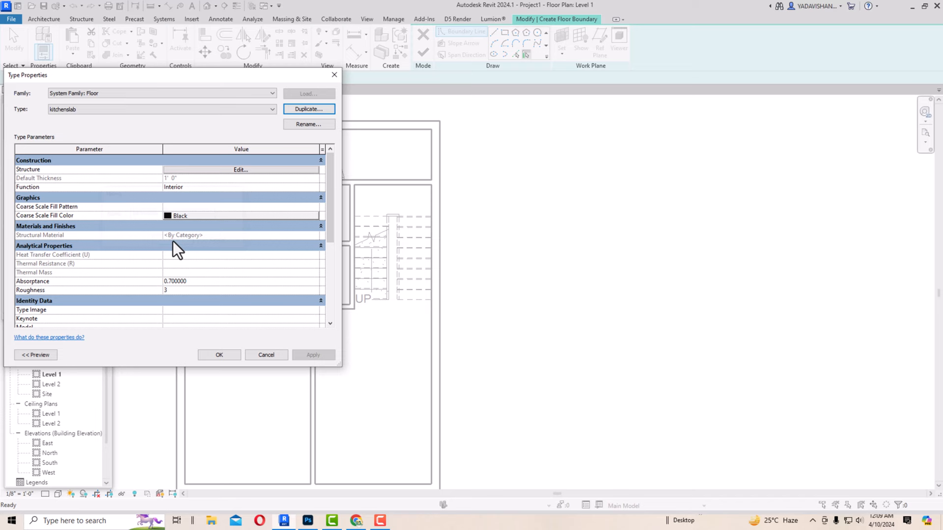
Step: Create a new material named "kitchenslab" for the structure layer of the kitchenslab floor type
click(213, 170)
click(146, 175)
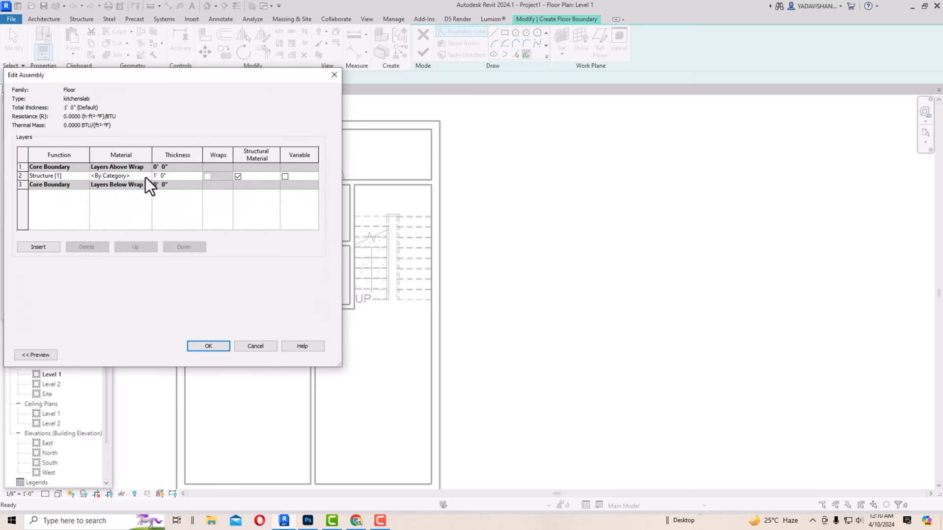
click(146, 176)
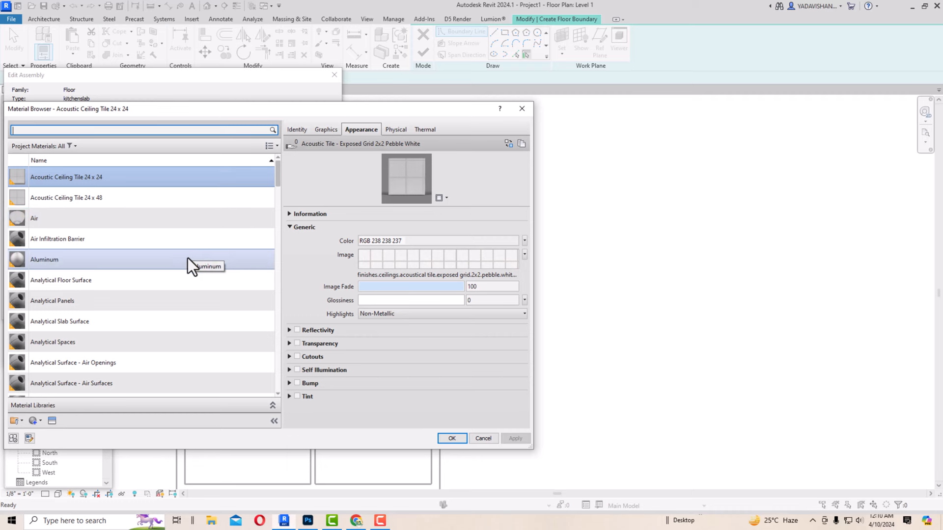
scroll(184, 258, down, 1)
click(40, 421)
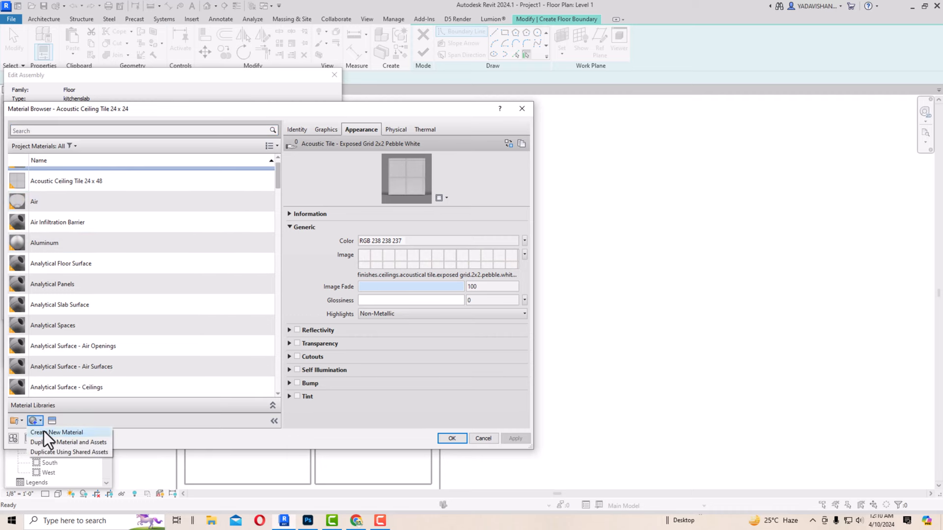
click(44, 431)
right_click(49, 282)
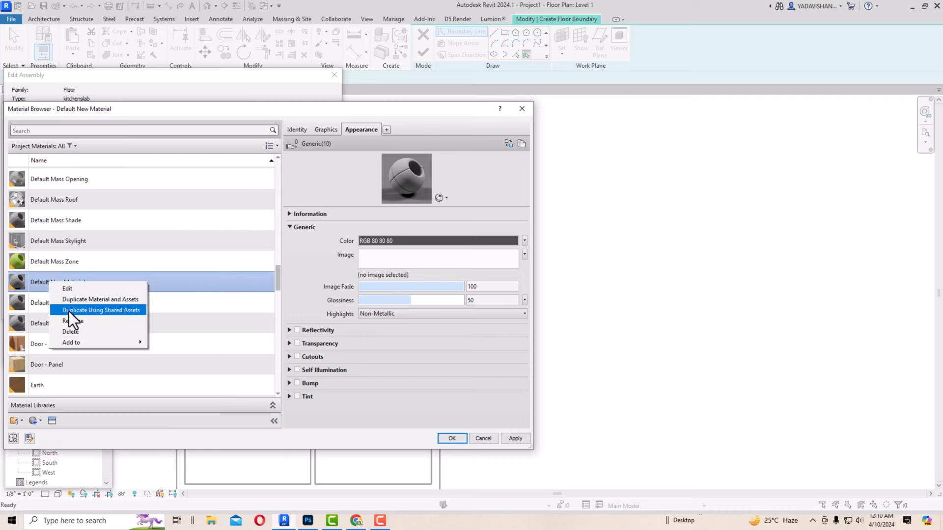
click(74, 323)
text(ki)
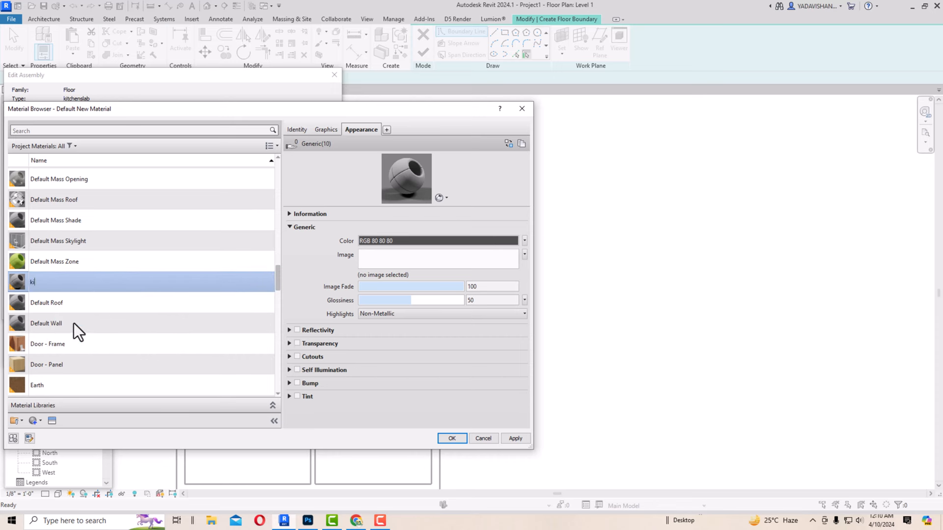
text(tchenslab)
Step: Search the appearance assets for marble and assign the Travertine stone appearance to the kitchenslab material
click(54, 421)
click(591, 126)
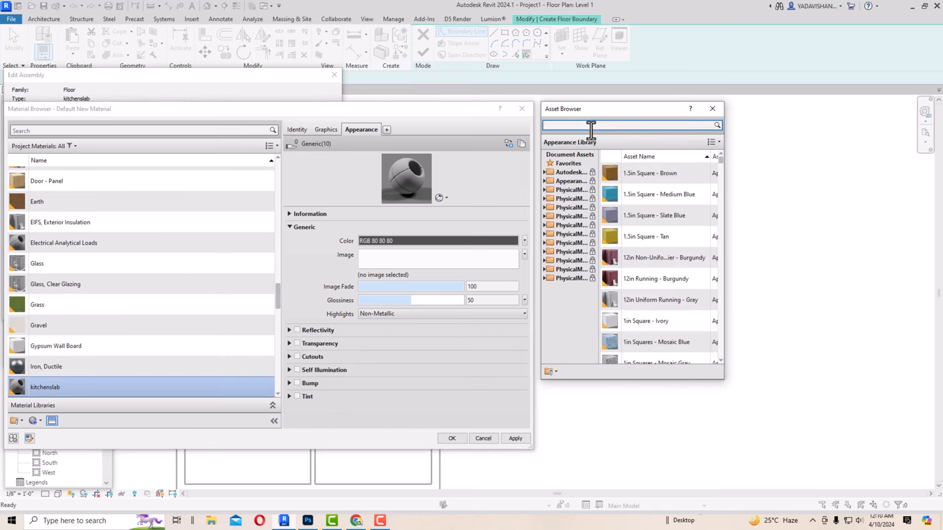
text(marble)
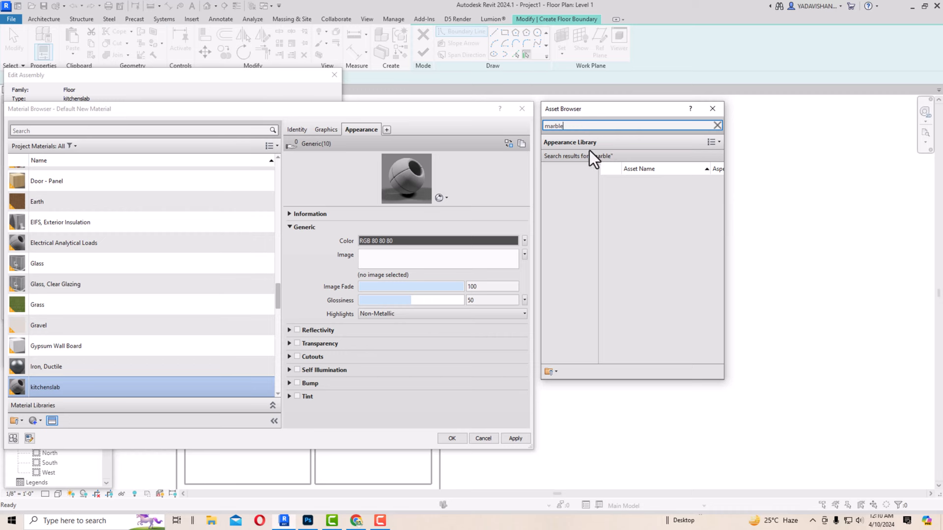
click(576, 226)
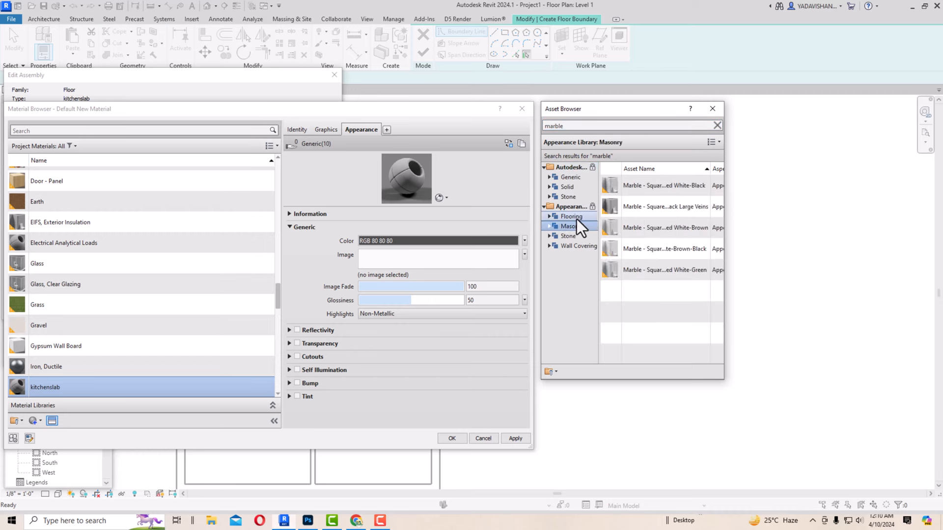
click(577, 235)
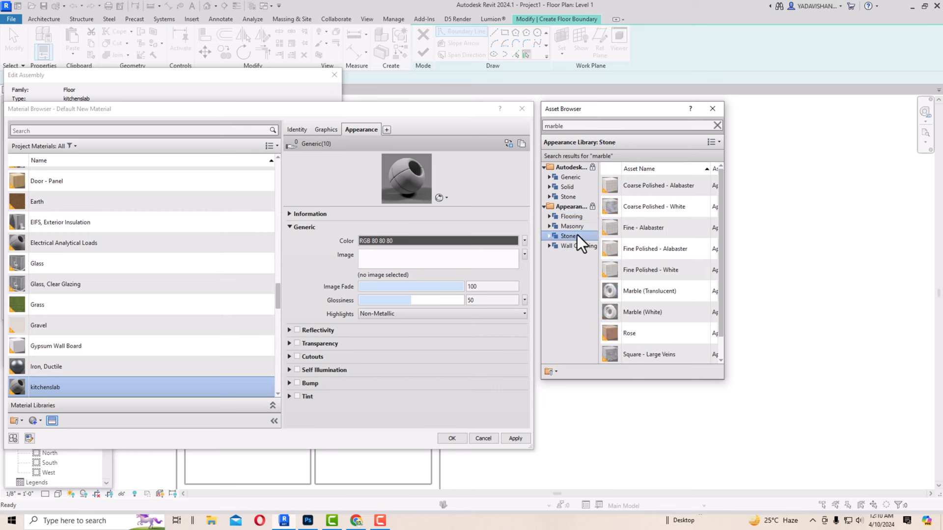
scroll(652, 269, down, 1)
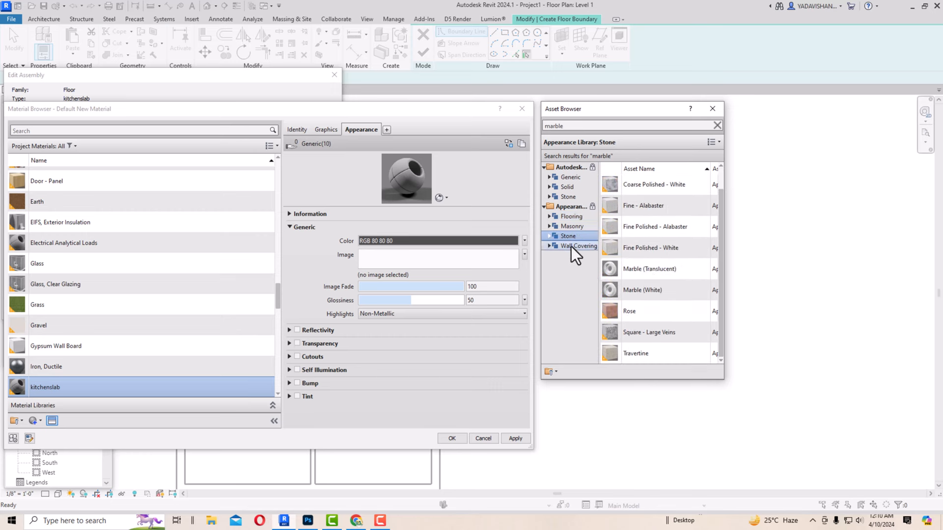
double_click(627, 353)
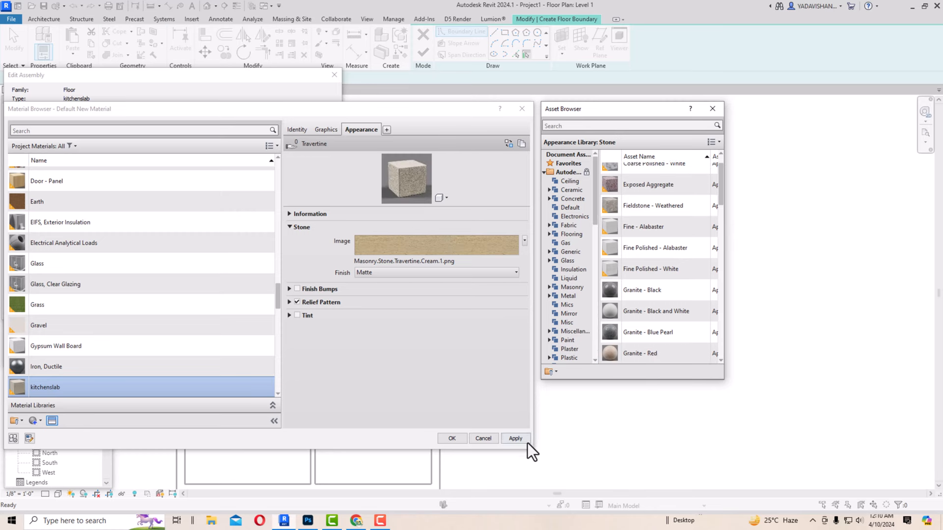
Step: Accept the kitchenslab material, set the floor type's structure layer thickness to 0' 3" and apply the type changes
click(452, 438)
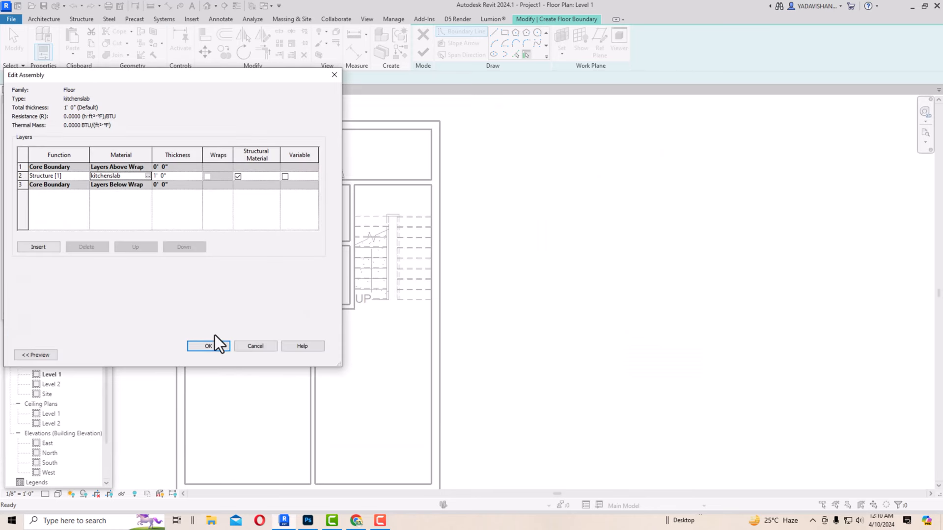
click(172, 176)
click(202, 344)
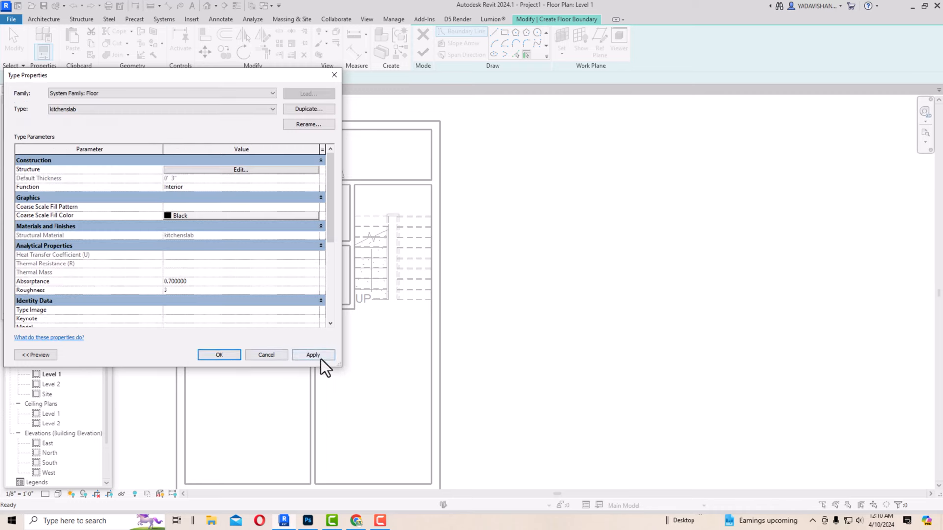
click(320, 359)
click(223, 356)
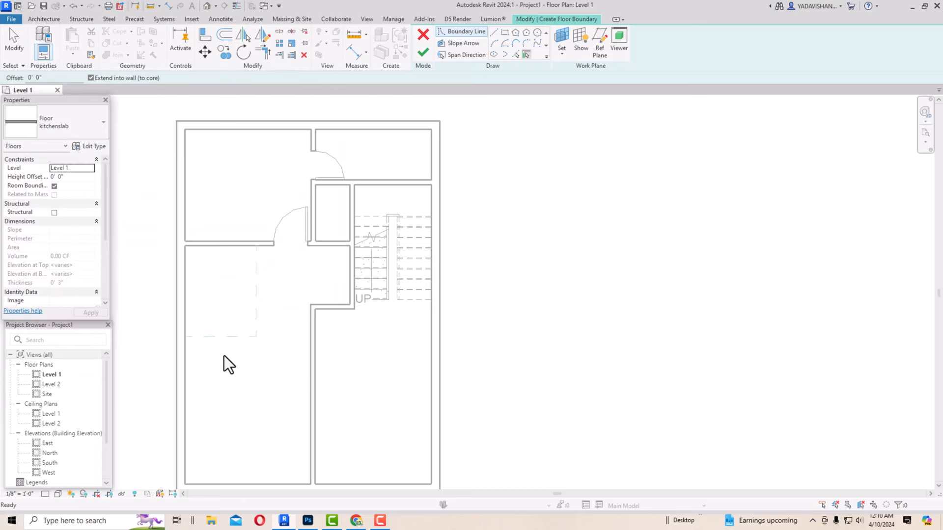
Step: Sketch an L-shaped floor boundary along the kitchen's upper and left walls, 6'-3" wide and 8'-0" long, following the dashed outline
click(493, 33)
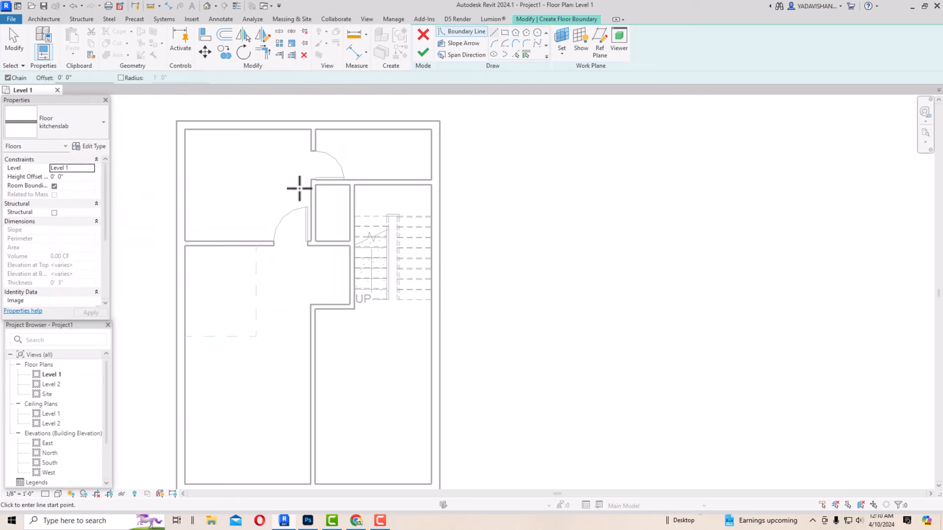
click(185, 337)
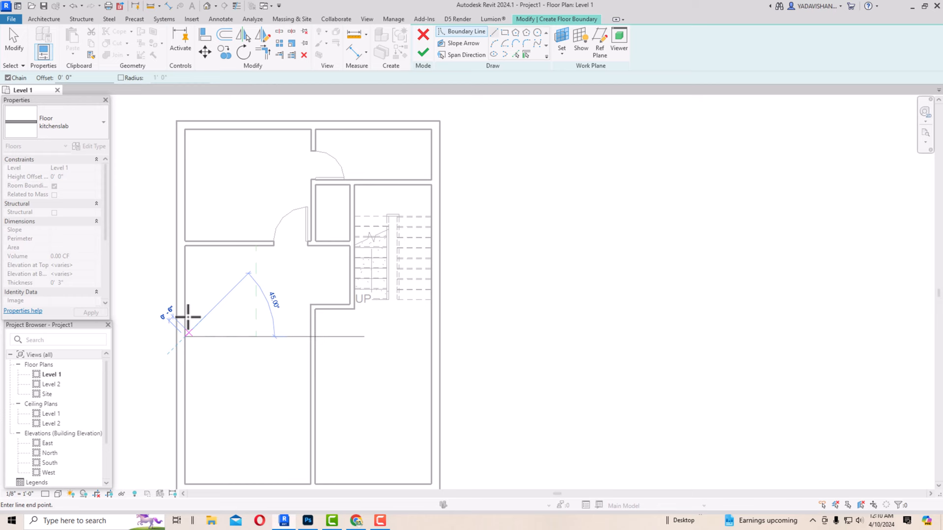
click(185, 245)
click(256, 246)
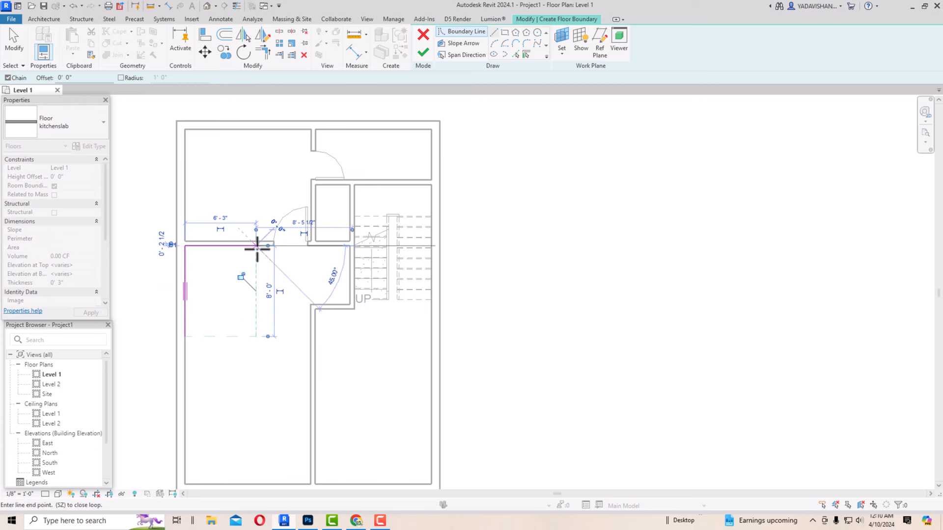
click(256, 269)
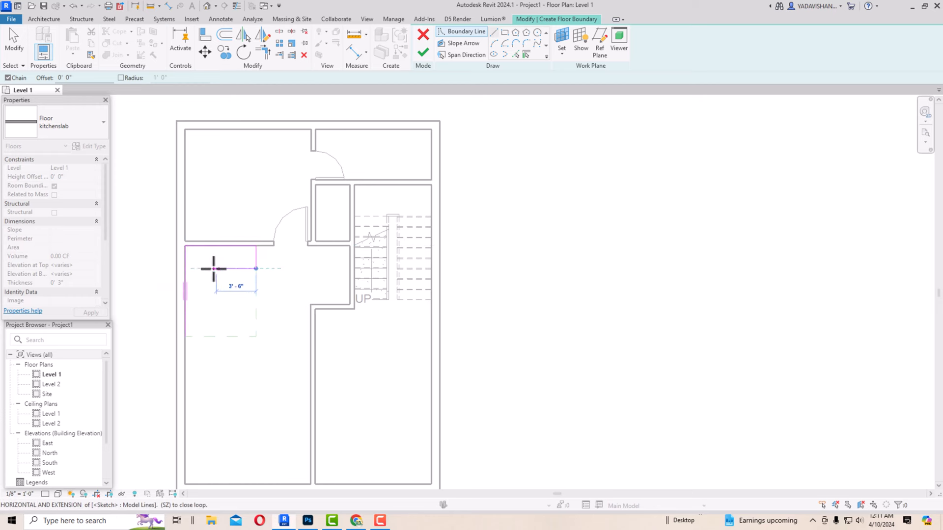
click(199, 269)
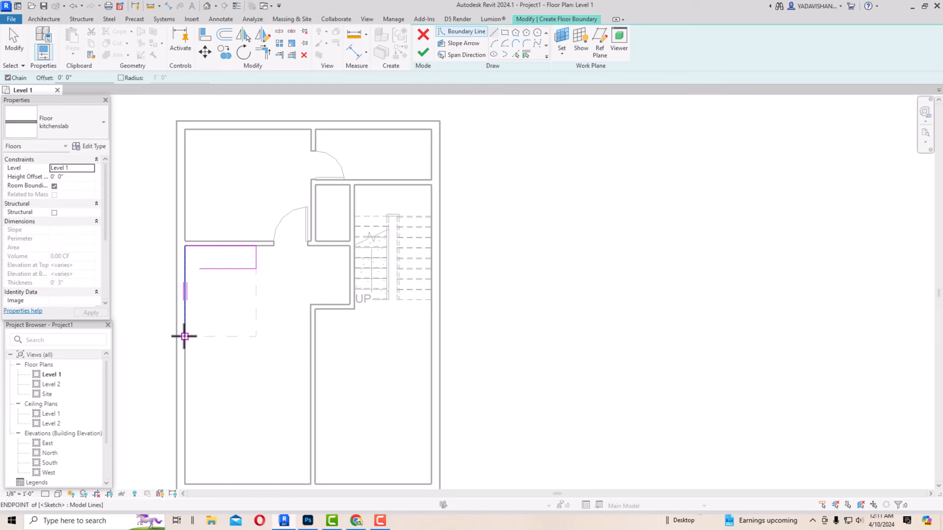
click(208, 336)
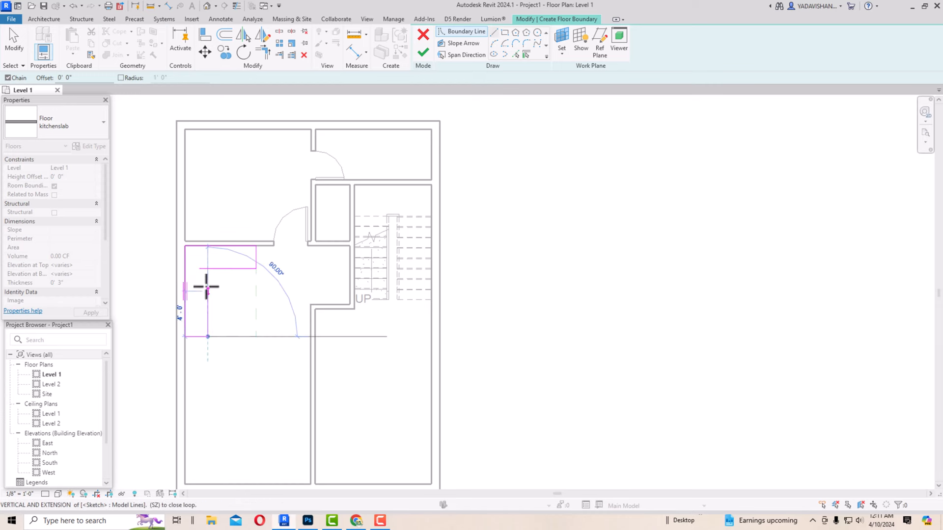
click(208, 269)
Step: Trim the two inner boundary lines of the kitchen slab sketch to each other to form a clean inside corner
click(263, 52)
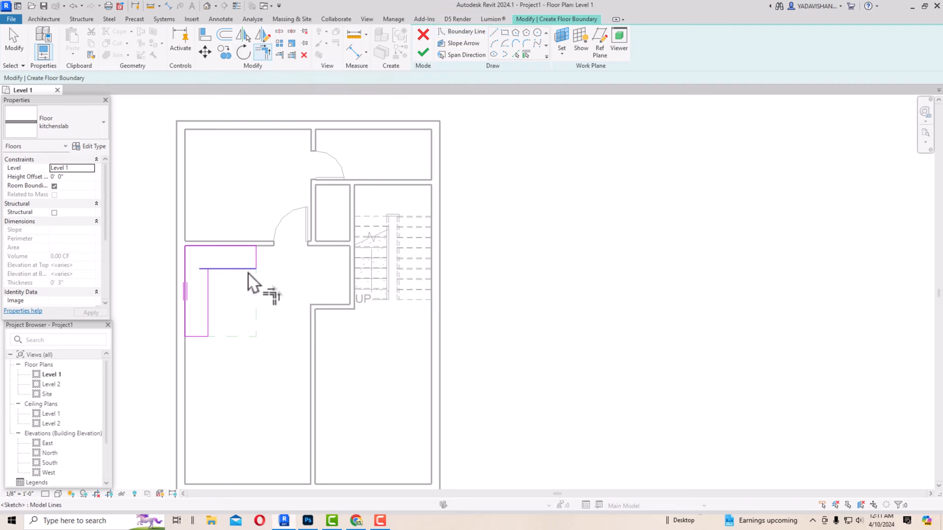
click(208, 289)
click(222, 269)
key(Escape)
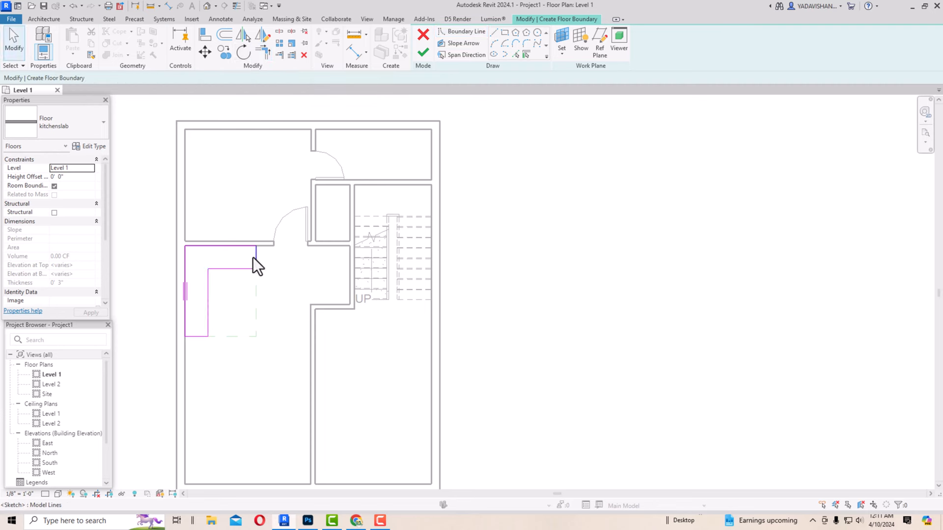
Step: Set the kitchen slab's height offset from Level 1 to 2' 9" and finish the floor sketch
click(74, 177)
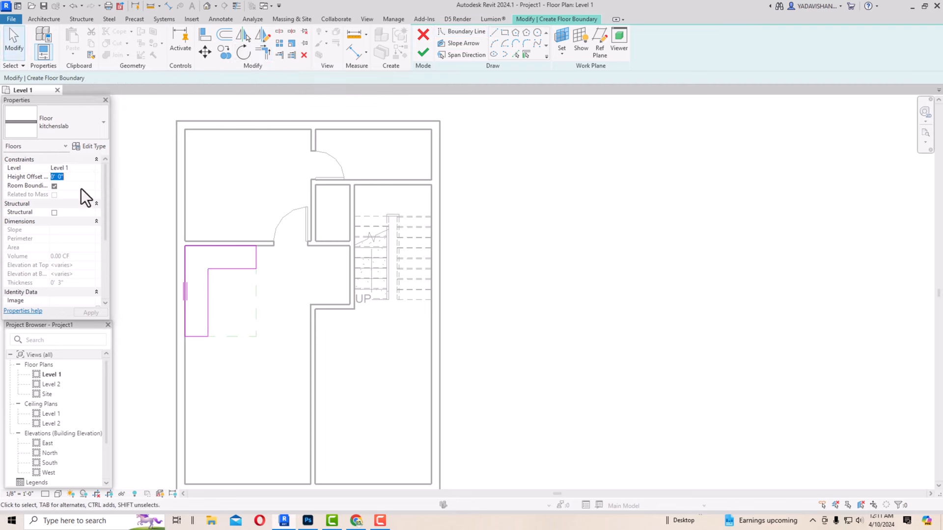
click(61, 177)
click(21, 176)
text(2'9)
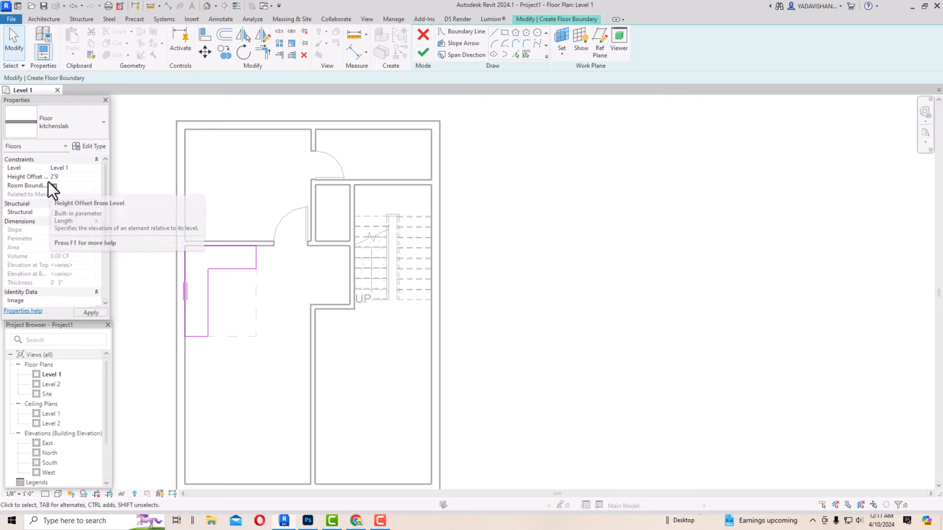
text(")
click(90, 312)
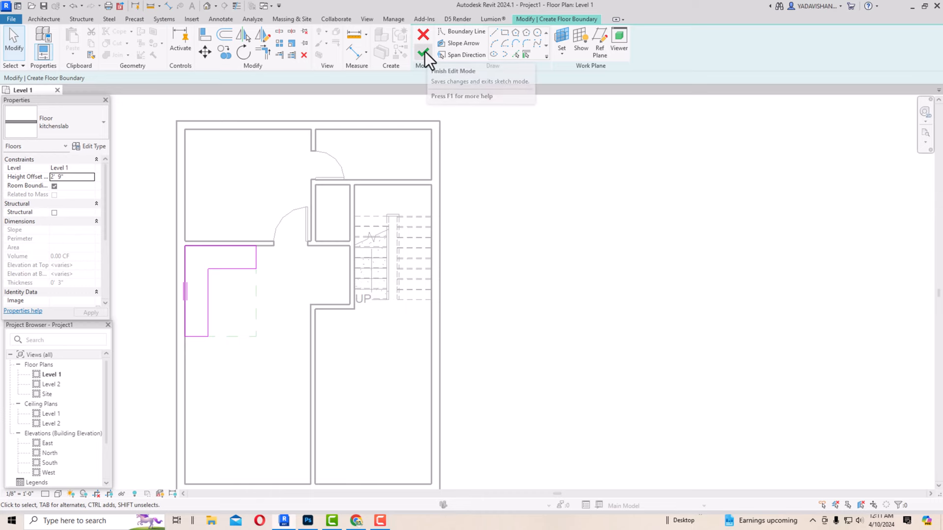
click(426, 51)
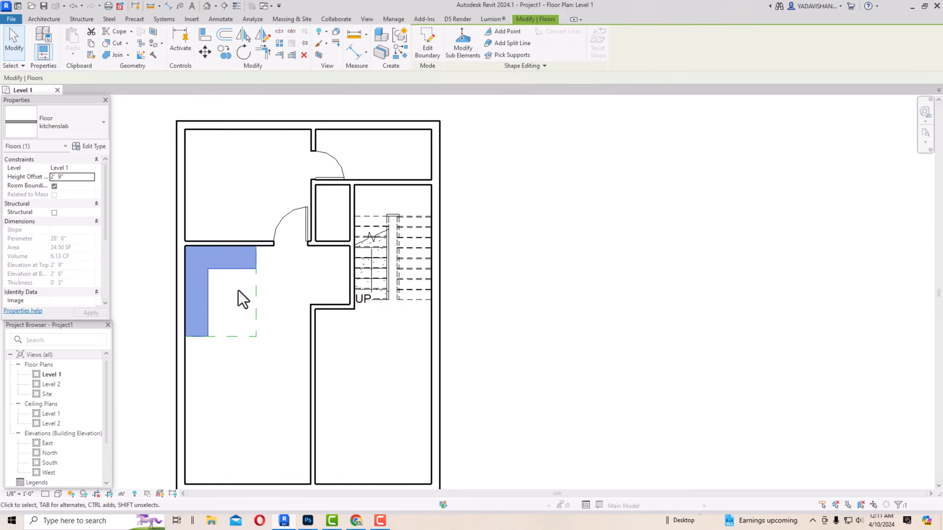
Step: Change the line style of the two dashed kitchen outline lines to <Overhead>
click(252, 347)
drag(271, 349, 243, 318)
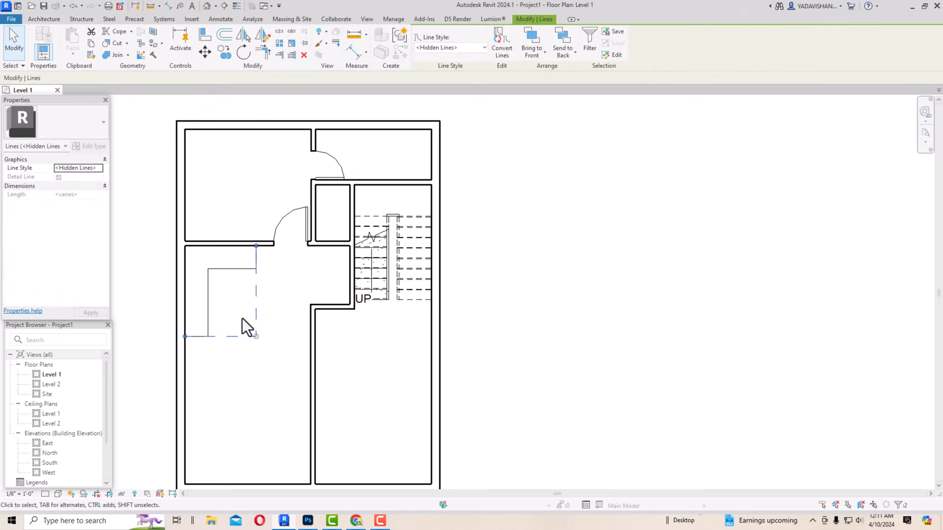
click(453, 47)
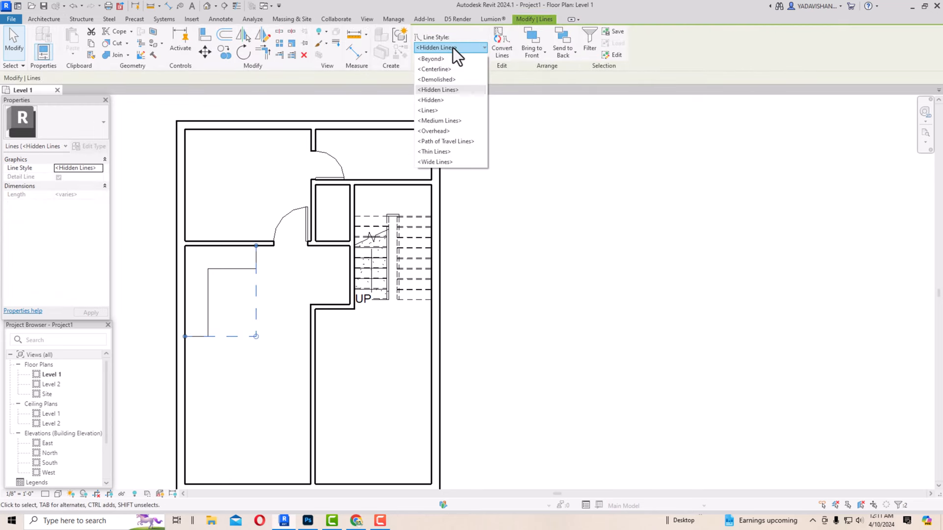
click(448, 130)
click(596, 280)
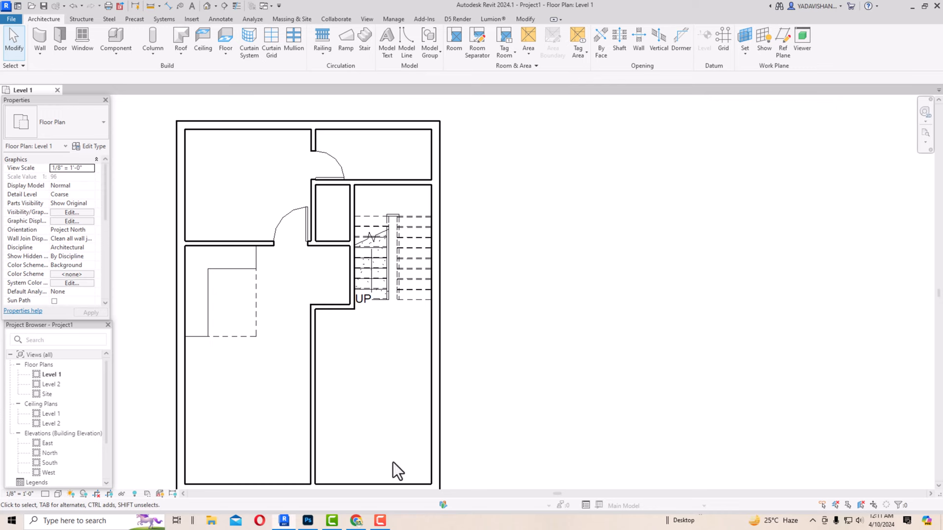
Step: Place a Single-Flush 36" x 84" door at the upper end of the partition between the kitchen room and the stair area, swinging into the kitchen room
scroll(288, 319, down, 1)
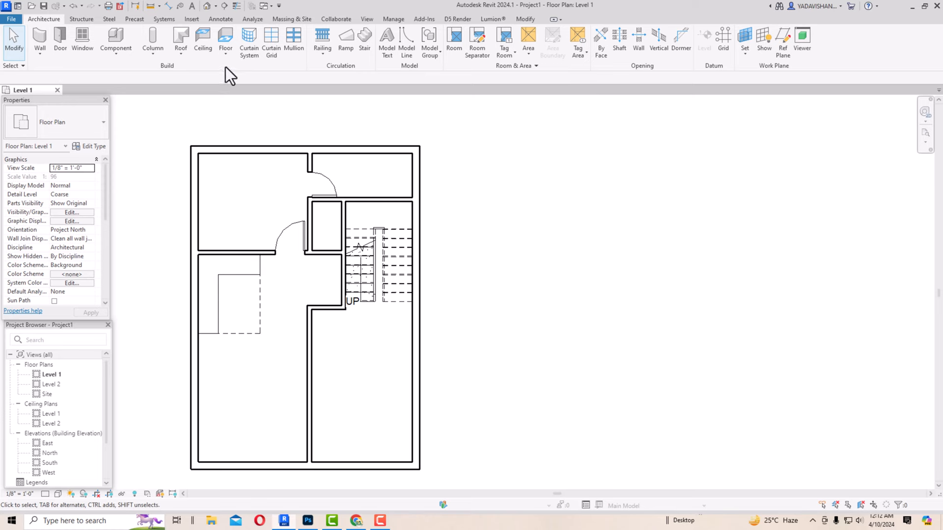
click(60, 38)
click(74, 129)
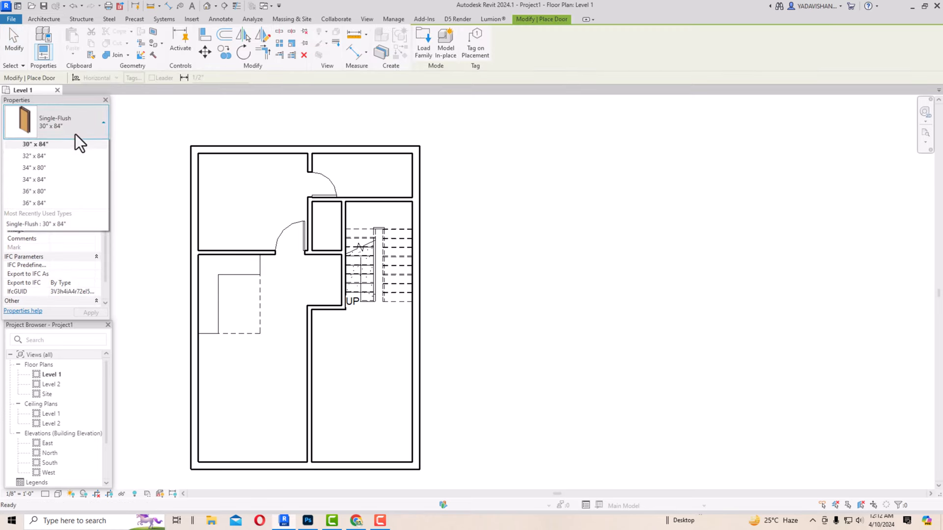
click(55, 250)
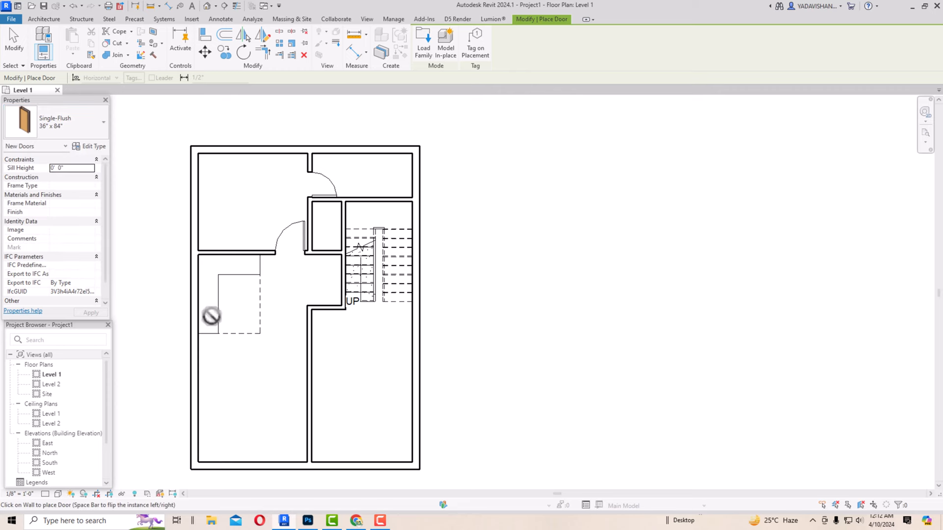
click(306, 328)
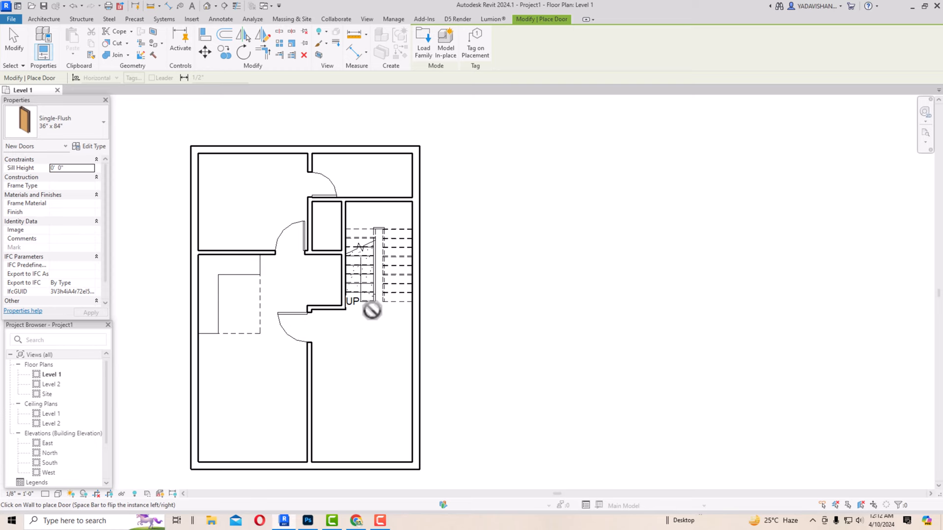
key(Escape)
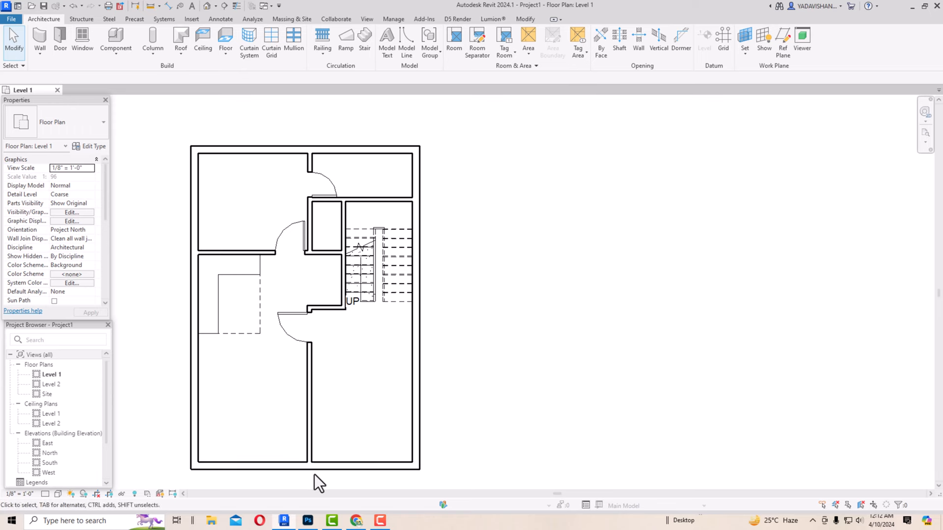
Step: Trim the lower exterior wall to the central partition, leaving the front of the stair area open
click(361, 466)
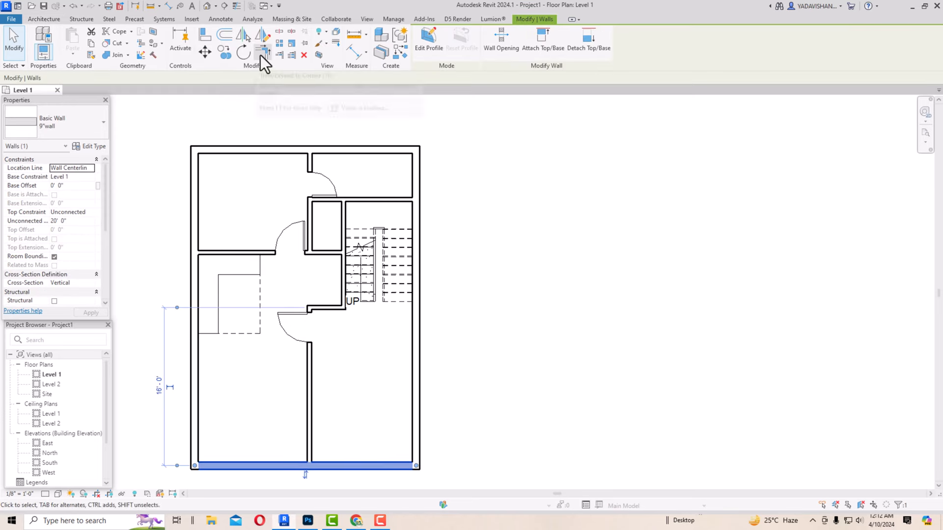
click(262, 52)
click(297, 466)
click(310, 456)
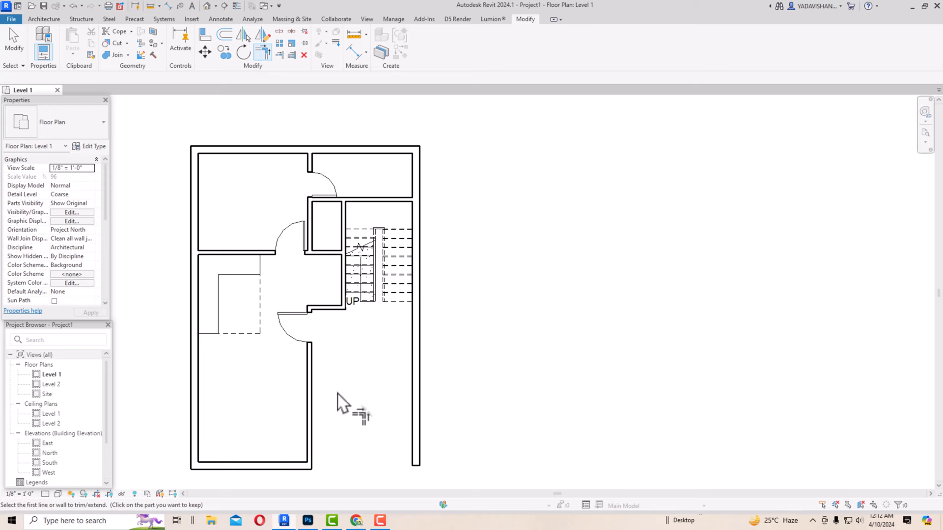
key(Escape)
Step: Draw a Hidden Lines detail line across the open front of the stair area, from the right exterior wall to the central partition
click(55, 21)
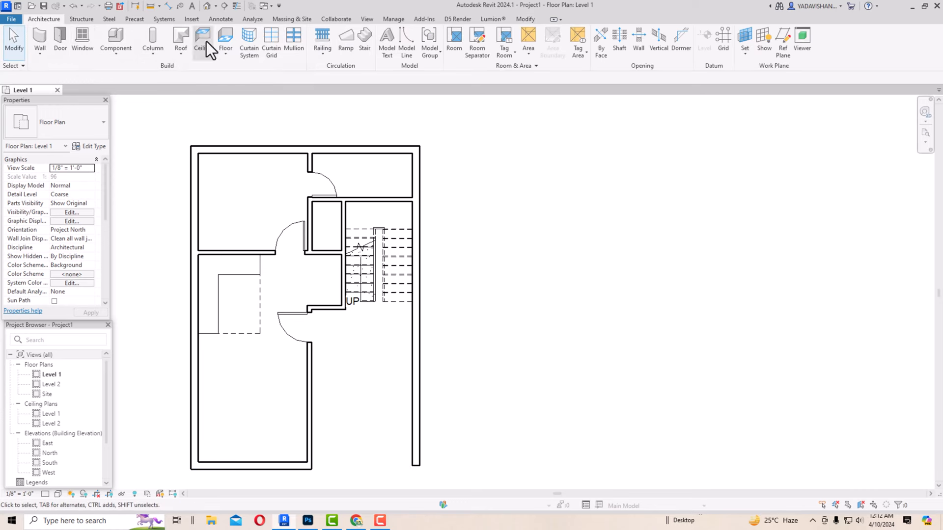
click(221, 18)
click(254, 48)
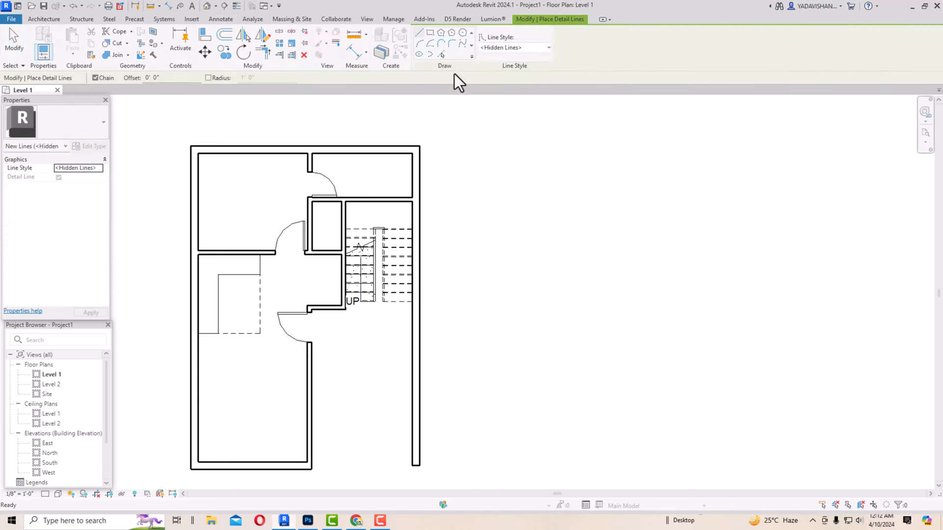
click(414, 466)
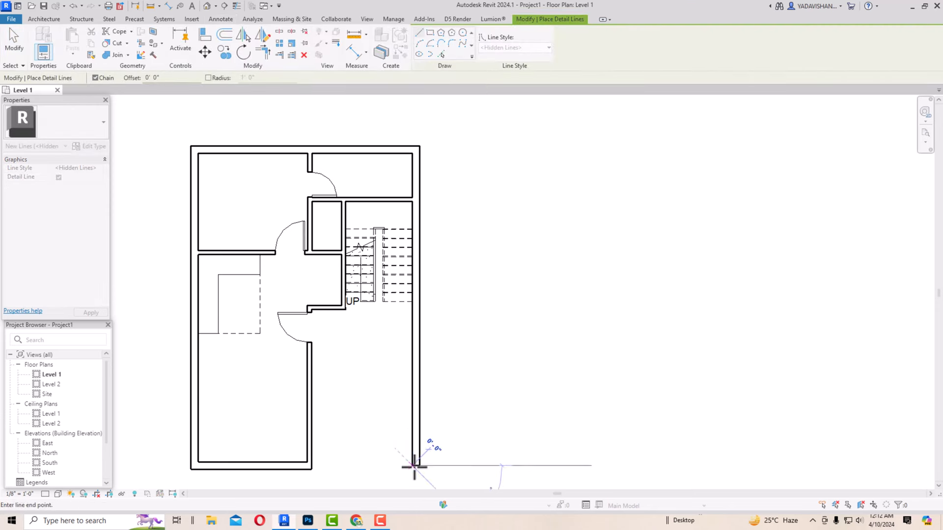
click(313, 465)
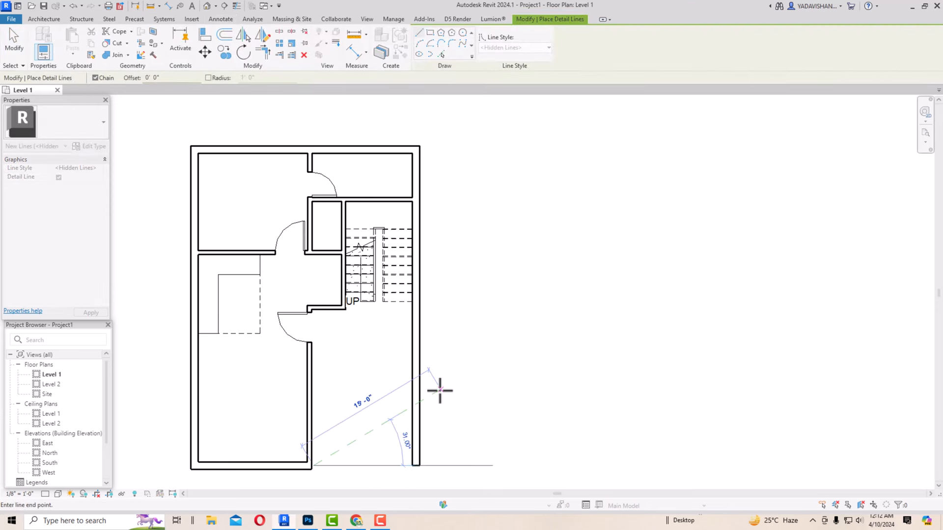
key(Escape)
key(Escape)
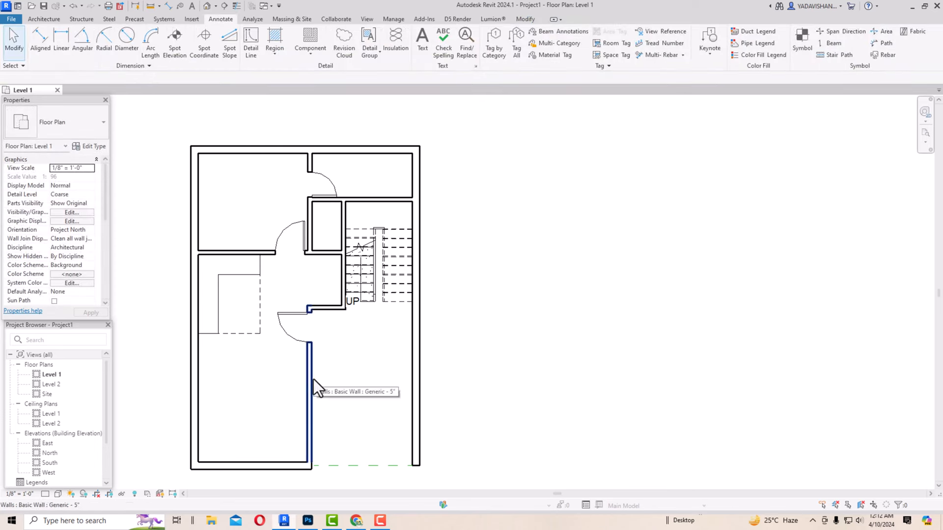
Step: Open the Window-Casement-Double.rfa family from the Windows folder of the US library for loading
click(44, 19)
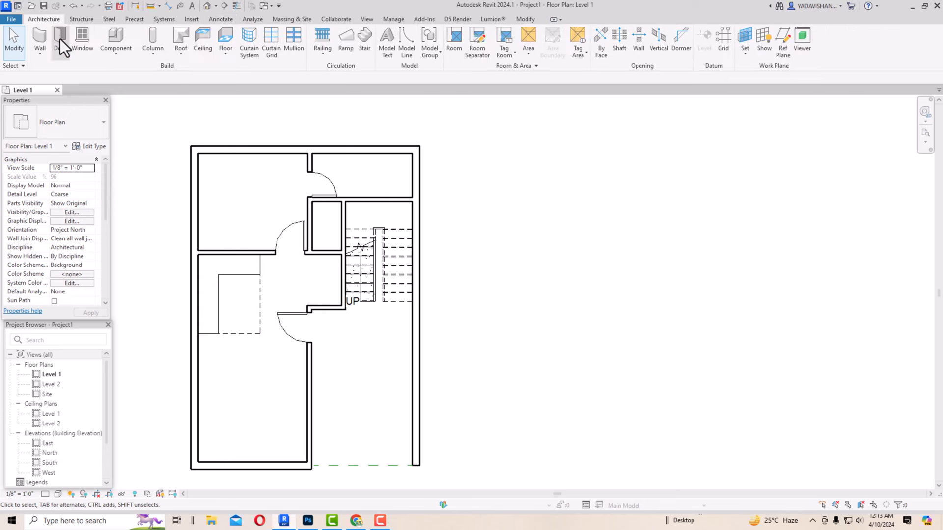
click(89, 40)
click(81, 131)
click(81, 134)
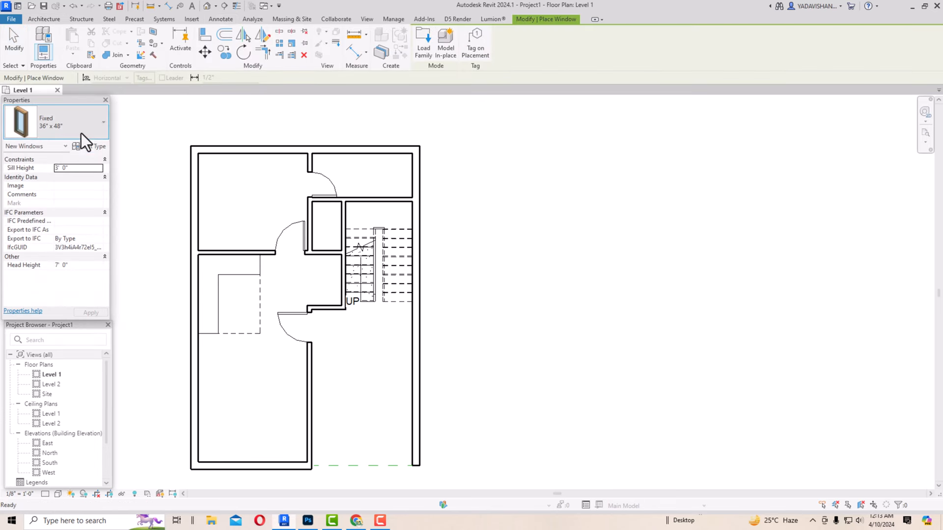
click(195, 22)
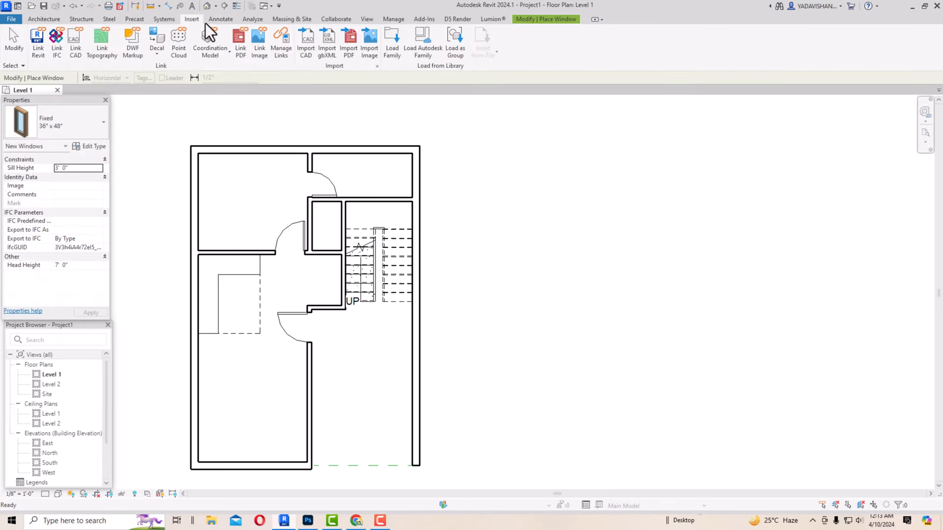
click(396, 46)
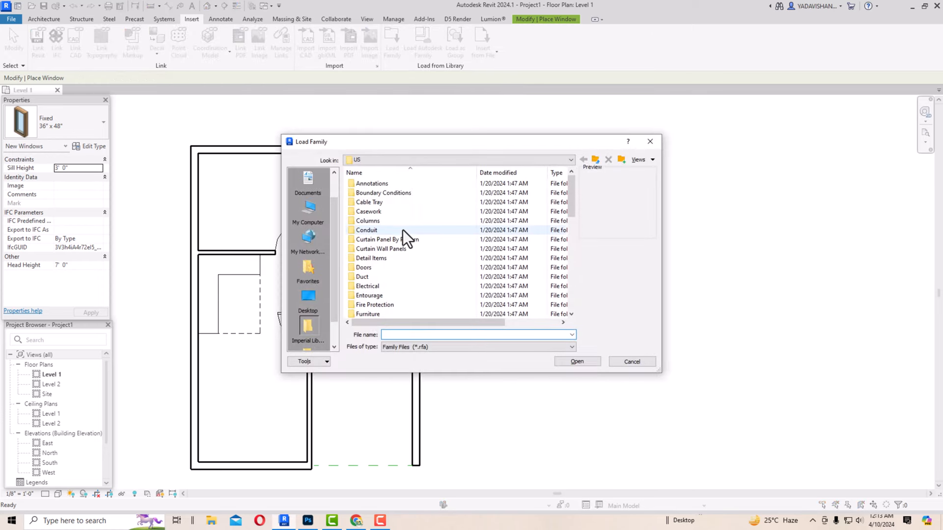
scroll(403, 268, down, 6)
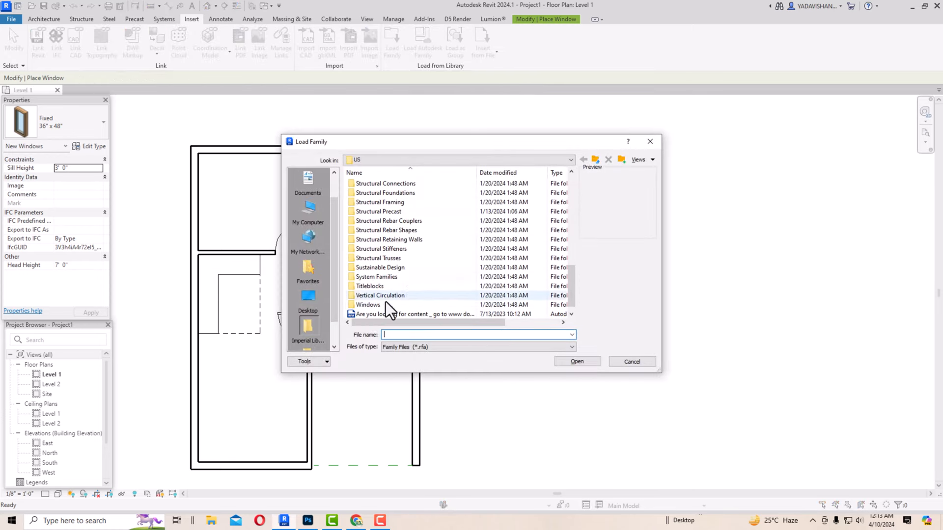
double_click(385, 301)
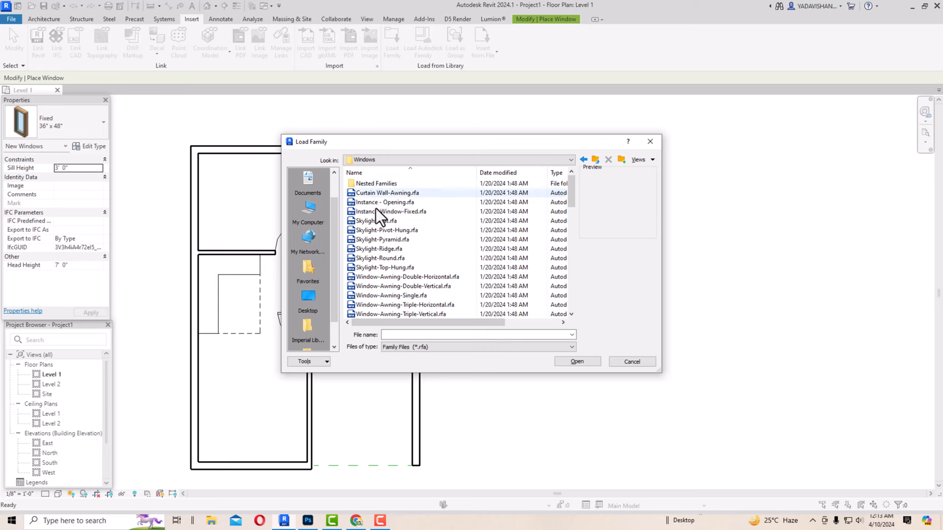
scroll(387, 259, down, 2)
scroll(388, 259, down, 3)
click(387, 258)
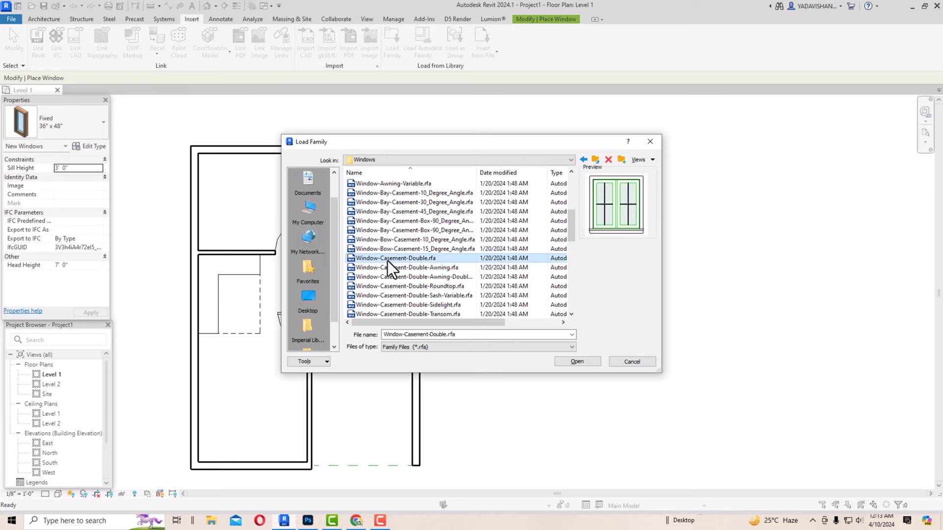
click(578, 363)
Step: Load the 48" x 72" double casement window type, overwriting the existing family version and its parameter values
scroll(415, 269, down, 4)
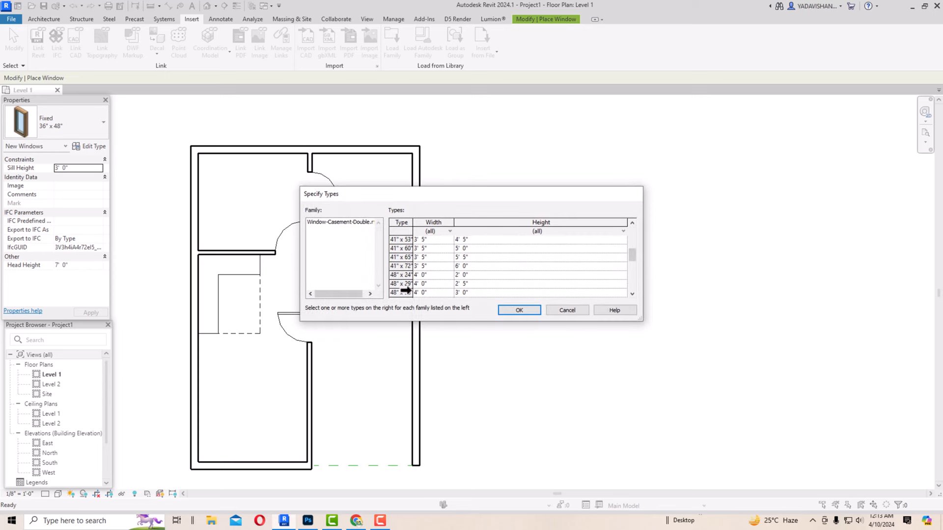
scroll(406, 289, down, 2)
click(406, 293)
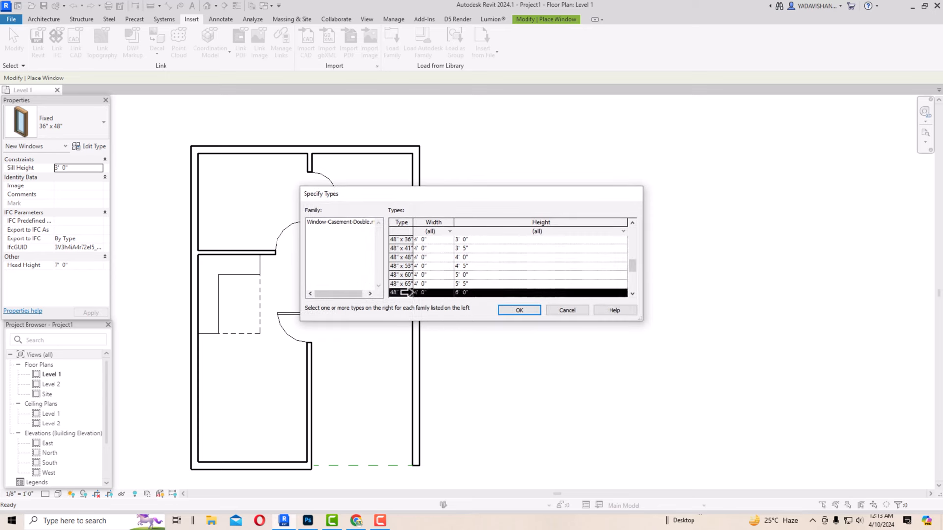
click(517, 311)
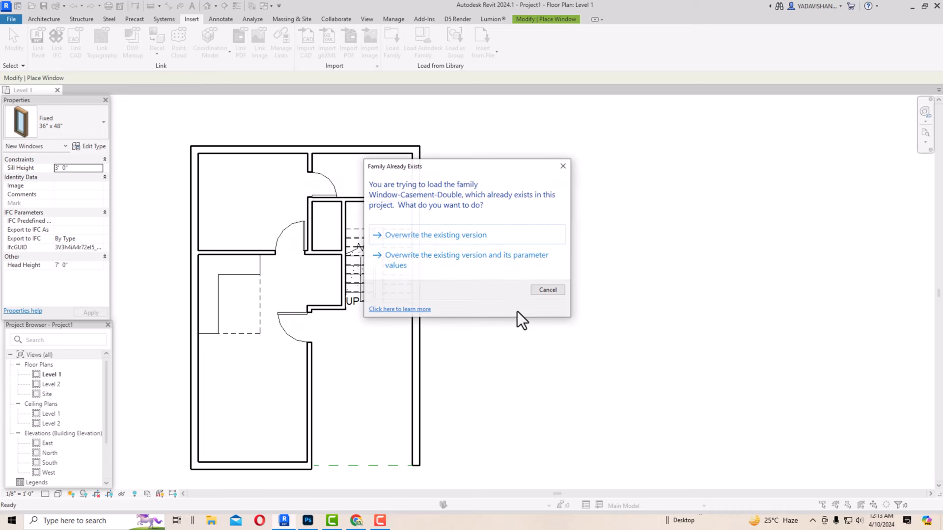
click(455, 260)
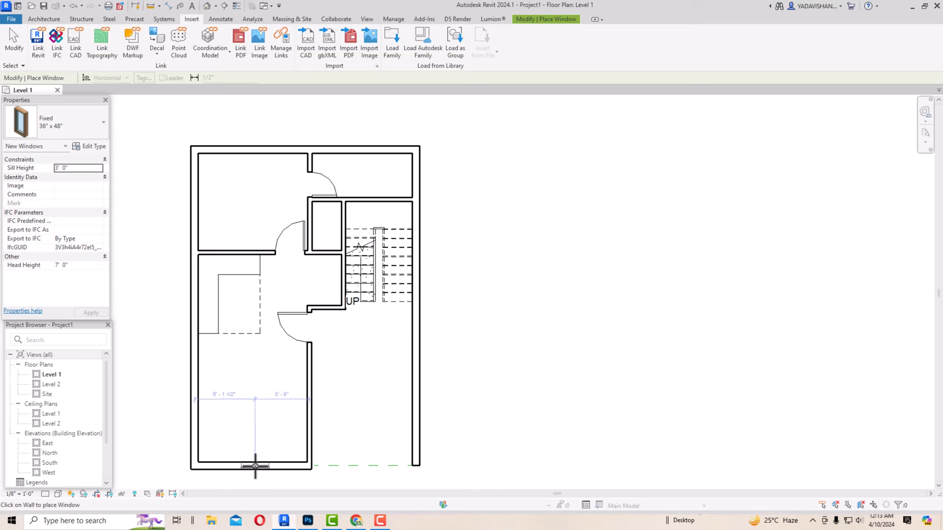
key(Escape)
key(Escape)
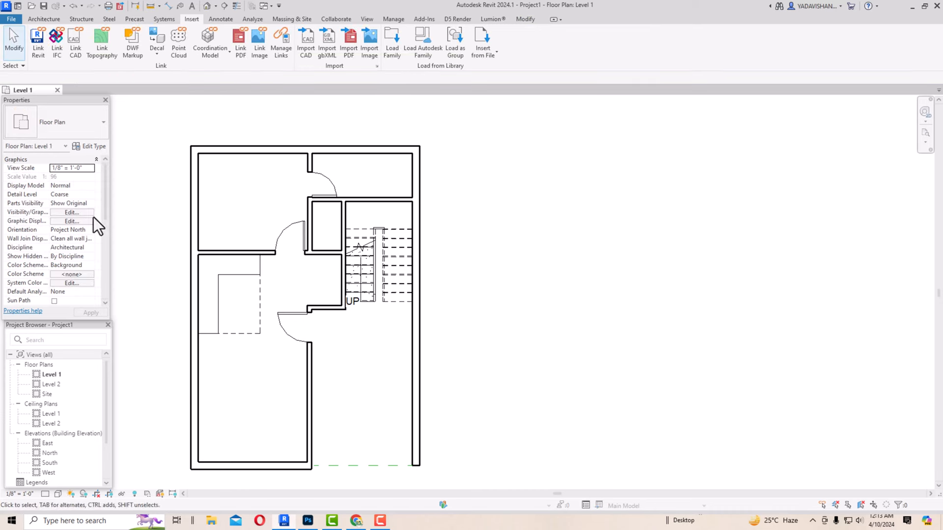
click(43, 20)
click(80, 34)
click(63, 123)
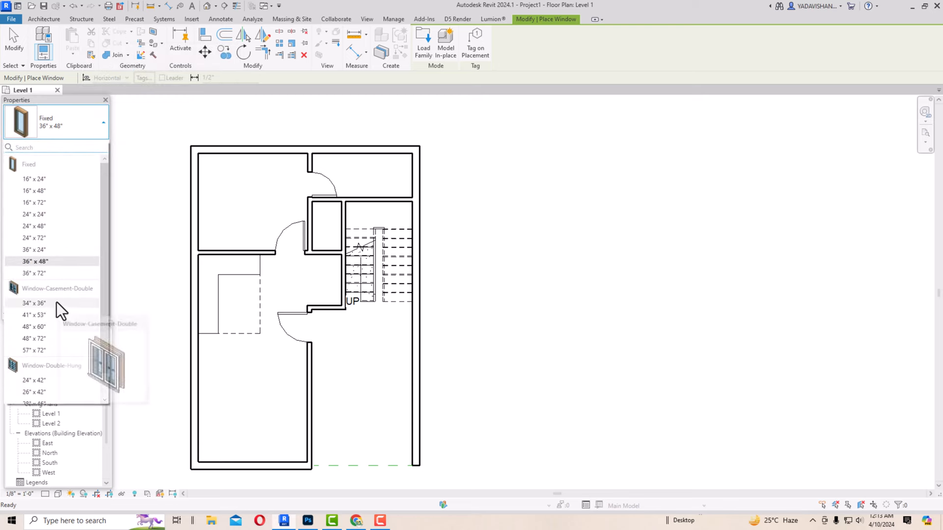
key(Escape)
key(Escape)
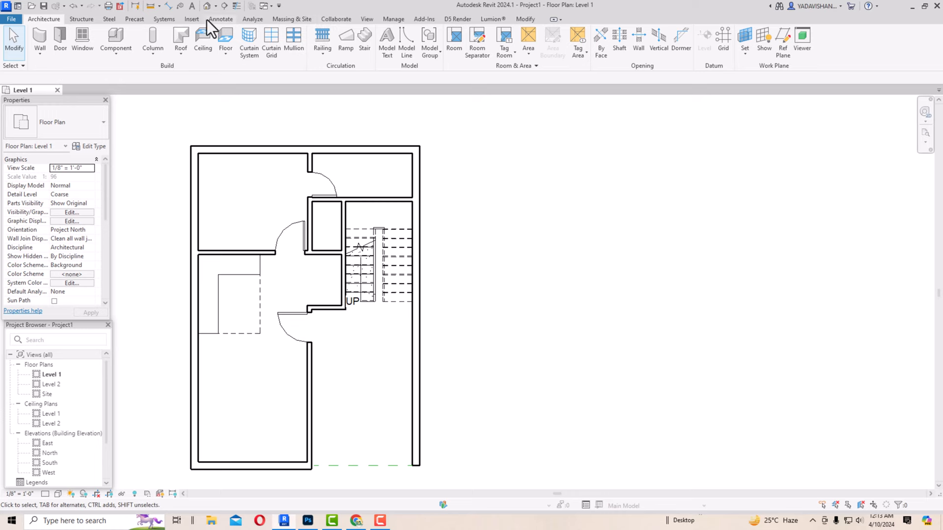
Step: Load the Window-Awning-Triple-Horizontal.rfa family from the Windows library folder with its 72" x 32" type
click(191, 18)
click(393, 40)
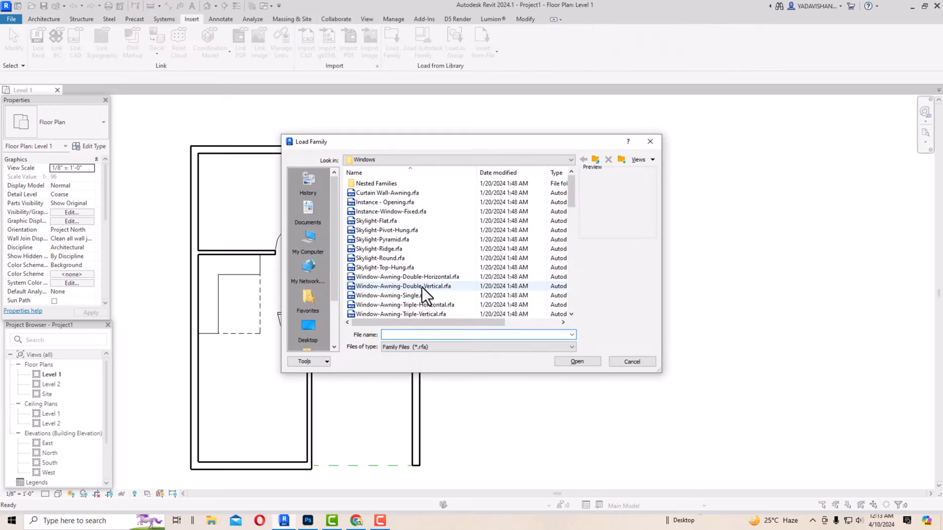
scroll(422, 287, down, 2)
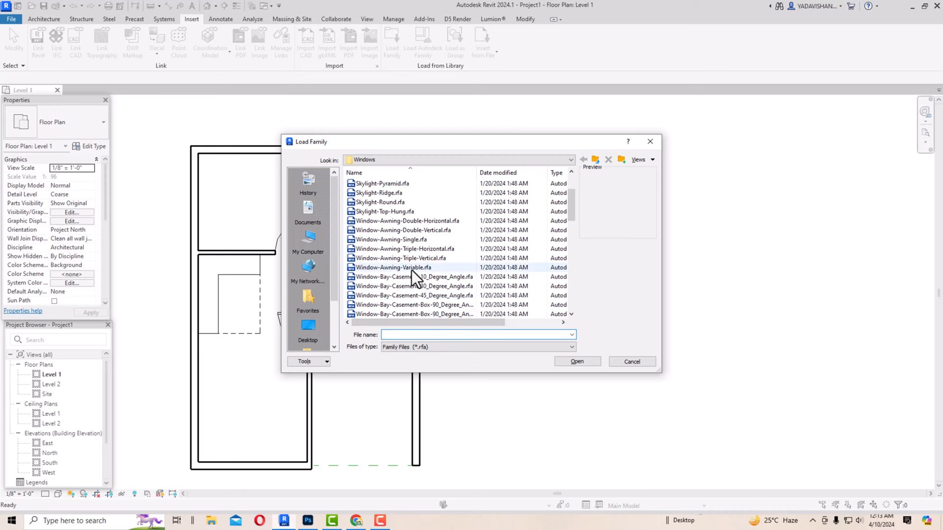
click(414, 276)
click(400, 247)
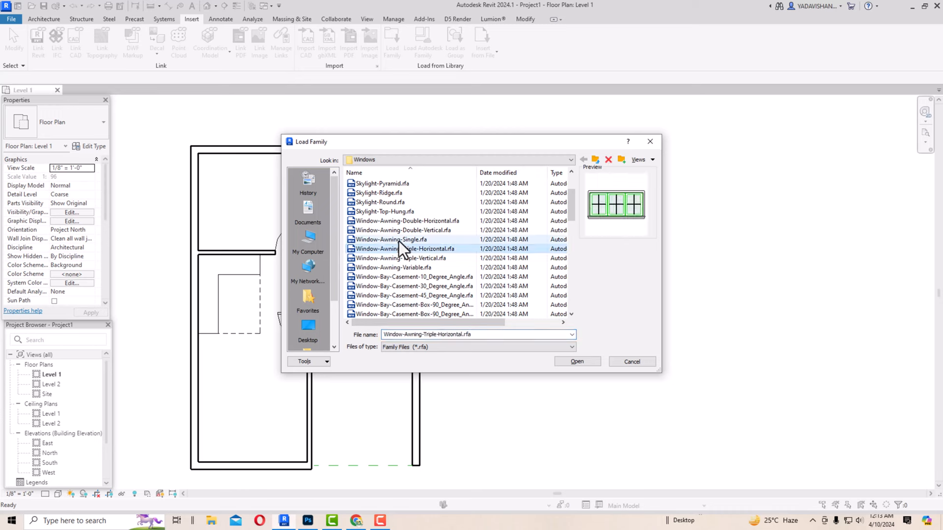
scroll(388, 224, up, 2)
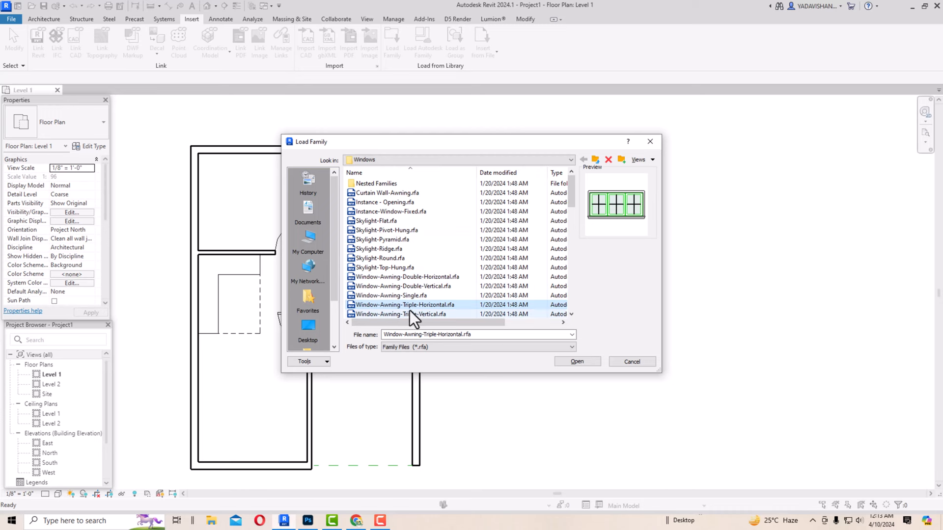
click(577, 362)
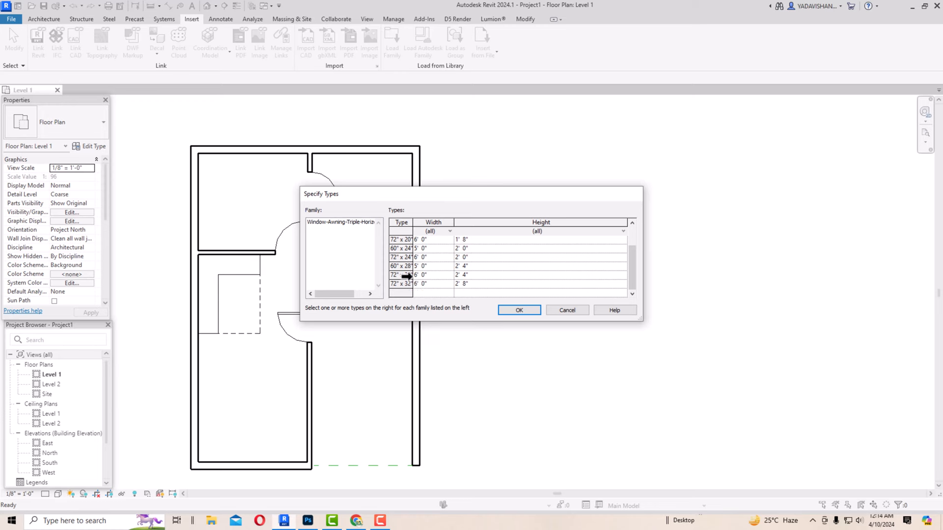
click(502, 310)
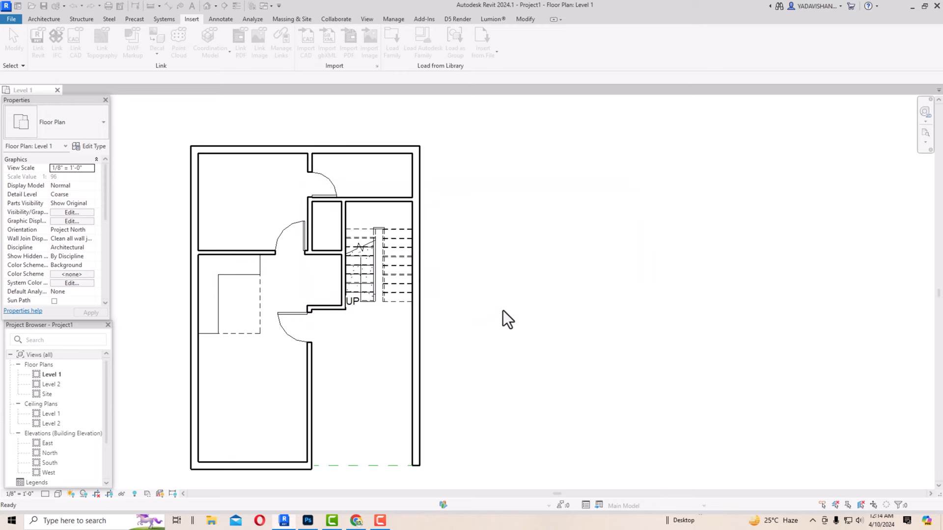
Step: Place a 72" x 32" Window-Awning-Triple-Horizontal window centred in the lower exterior wall of the kitchen room
click(49, 22)
click(80, 43)
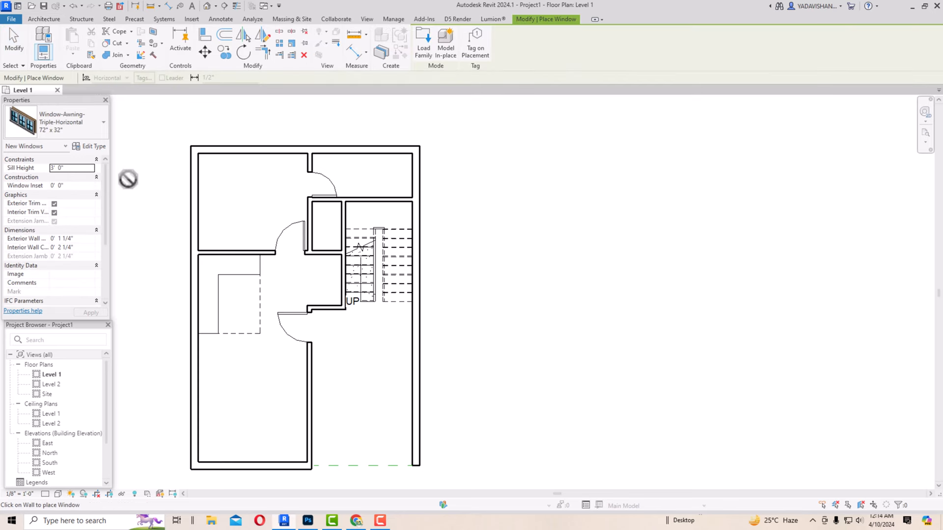
click(251, 464)
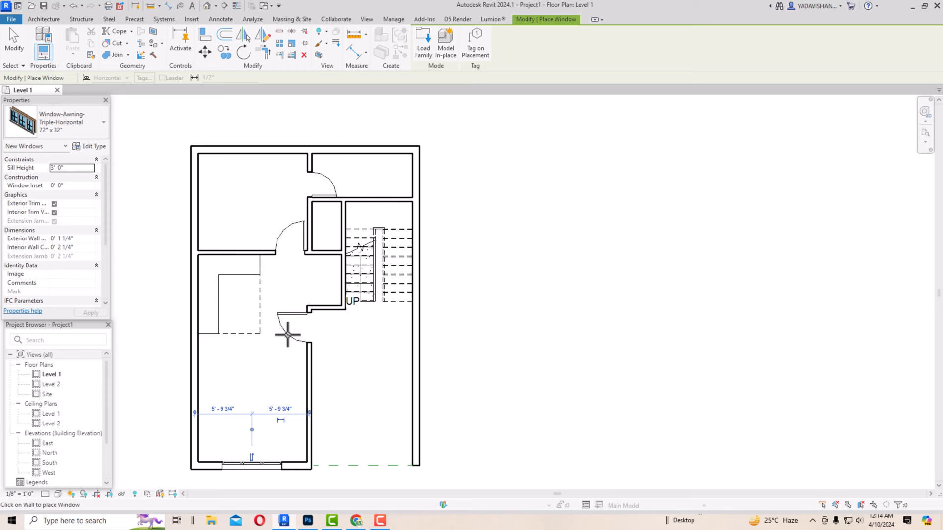
key(Escape)
key(Escape)
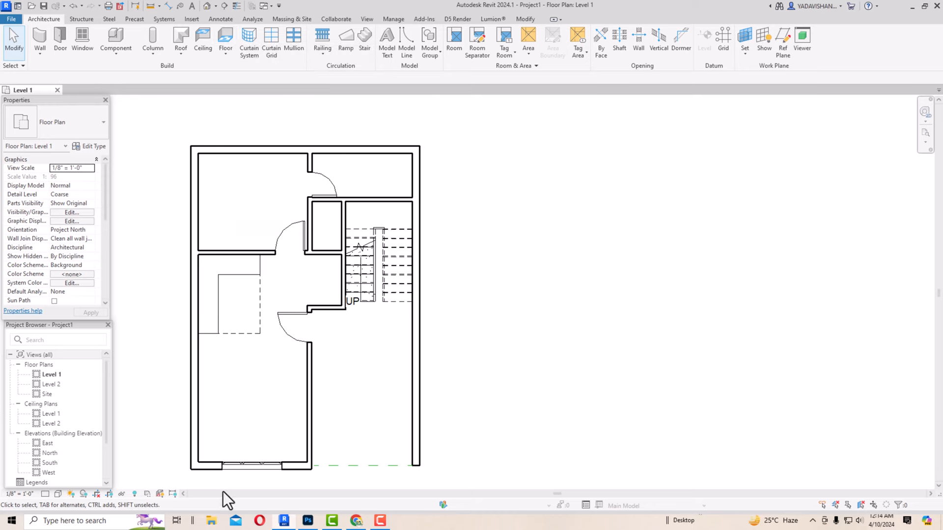
Step: Bring the Sony Professional FW-100BZ40J TV family from the Downloads folder in File Explorer into the Level 1 plan
click(211, 521)
click(360, 190)
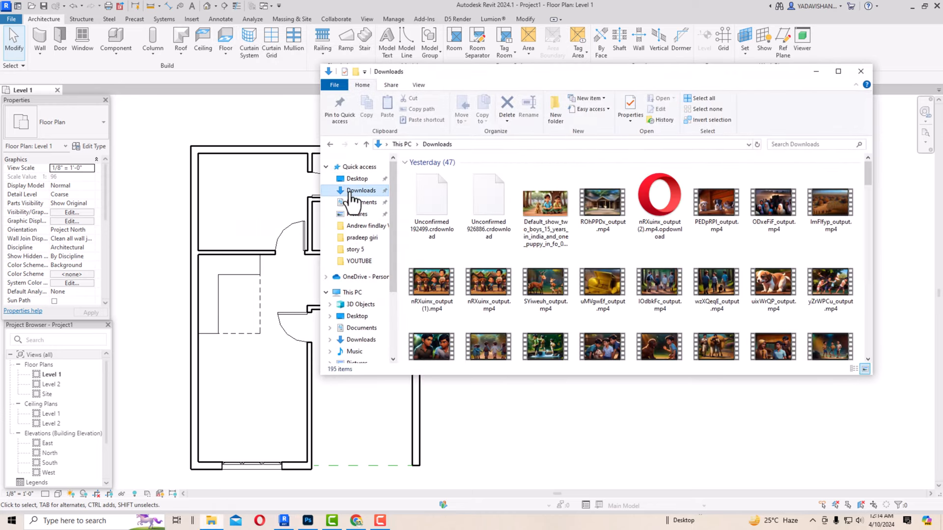
scroll(502, 214, down, 5)
scroll(501, 213, down, 2)
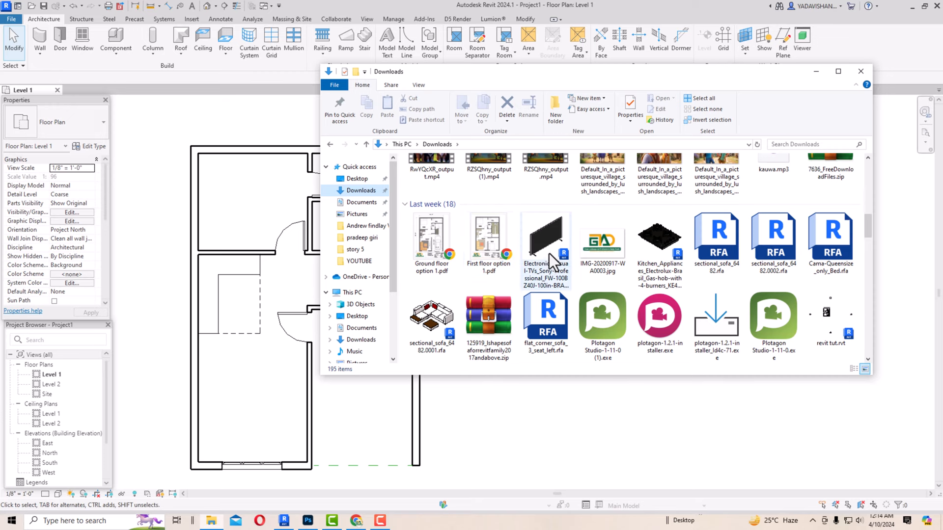
drag(548, 252, 298, 408)
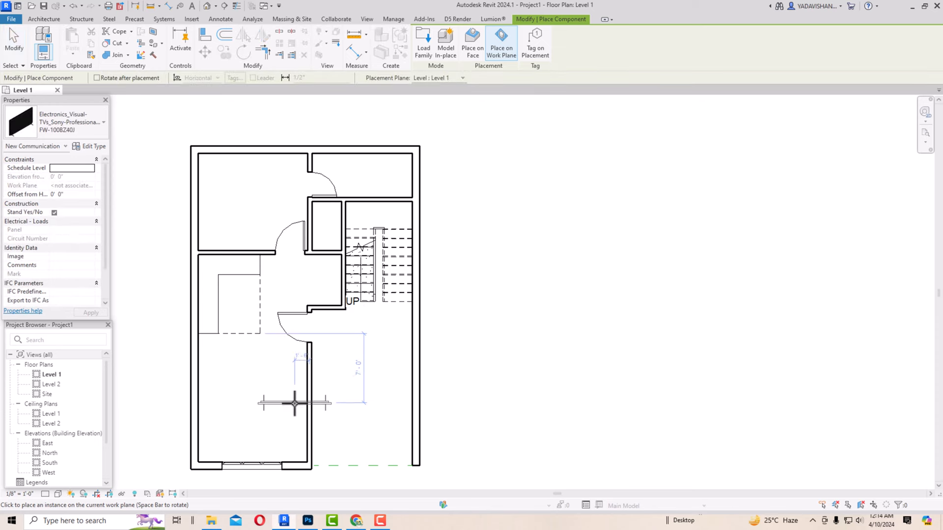
Step: Rotate the TV parallel to the central partition and place it against the partition's room side, below the door
key(space)
key(space)
key(space)
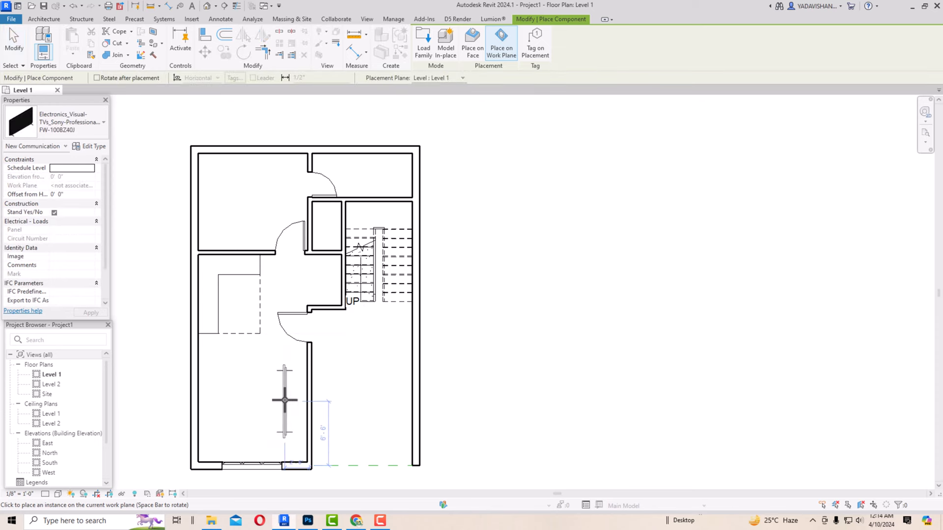
scroll(285, 400, up, 2)
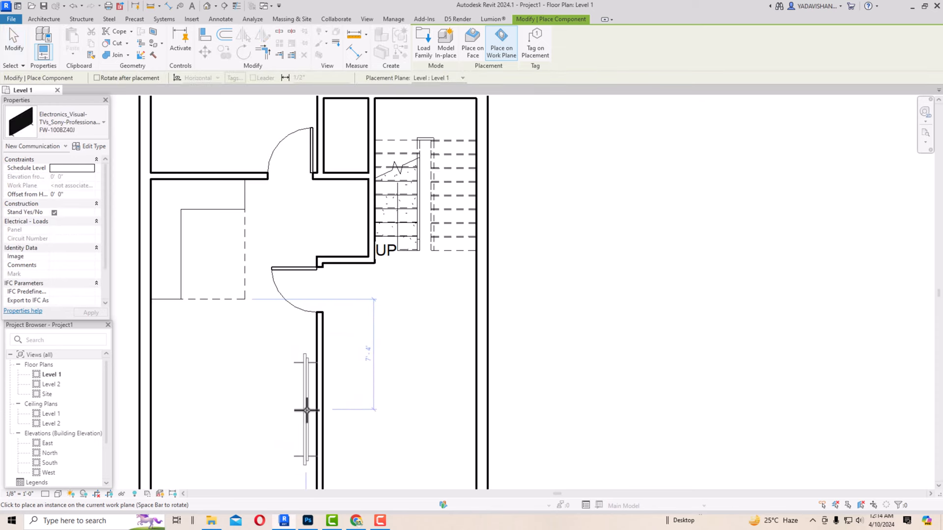
click(306, 410)
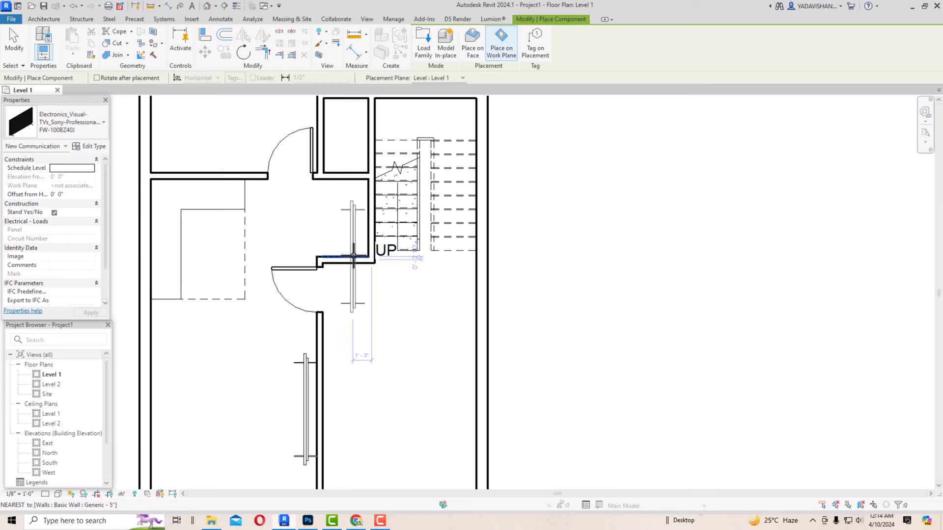
key(Escape)
key(Escape)
Step: Load the sectional_sofa_6482.0001.rfa family from the Downloads folder into the project
scroll(321, 260, down, 2)
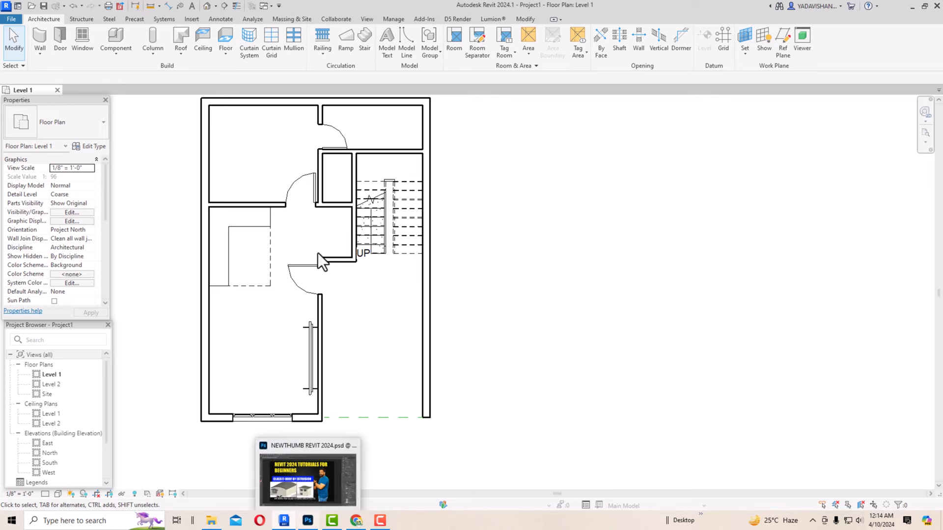
click(191, 19)
click(392, 48)
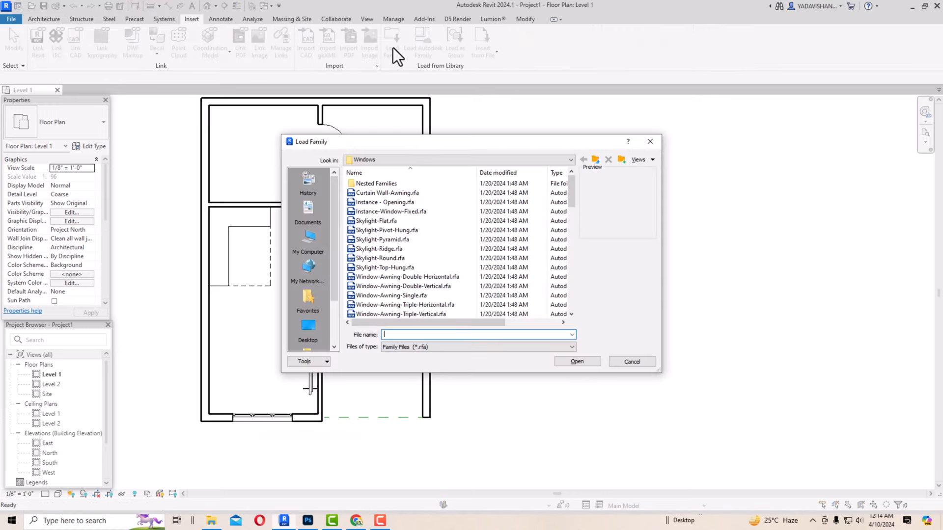
click(308, 325)
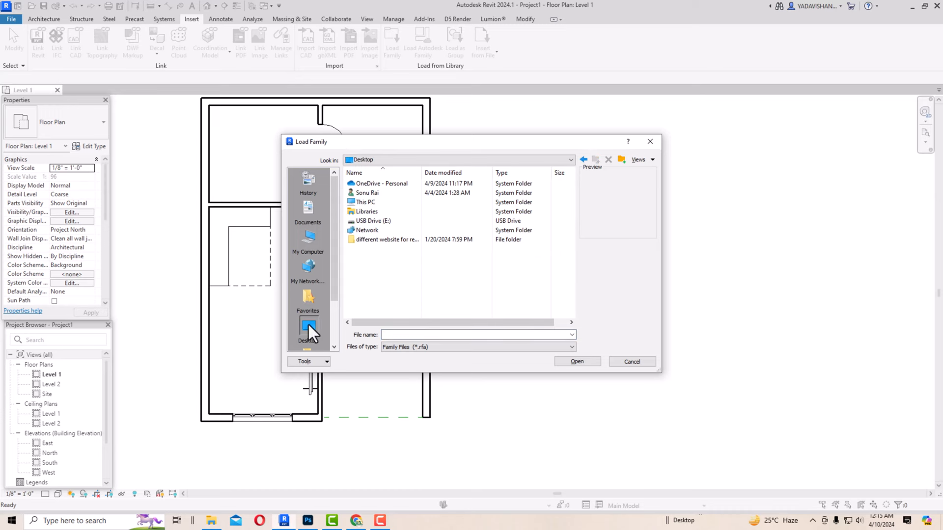
click(311, 245)
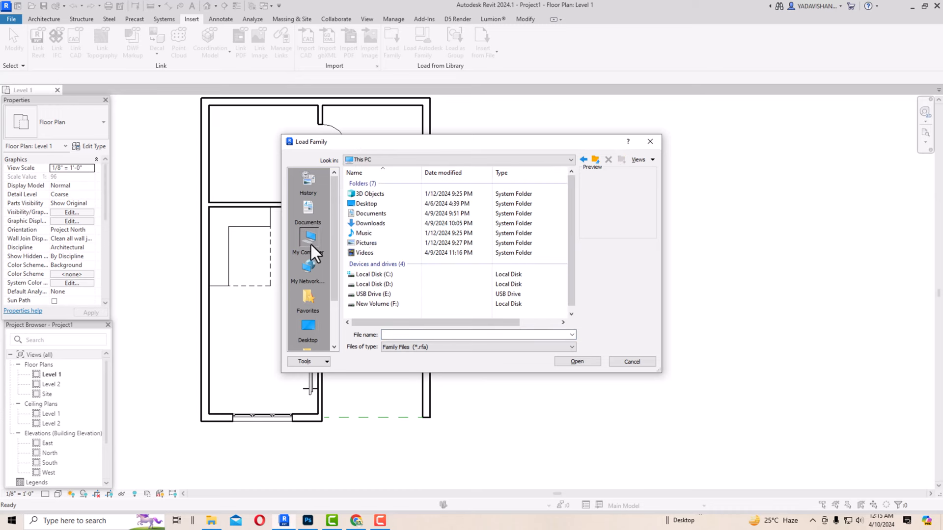
double_click(363, 228)
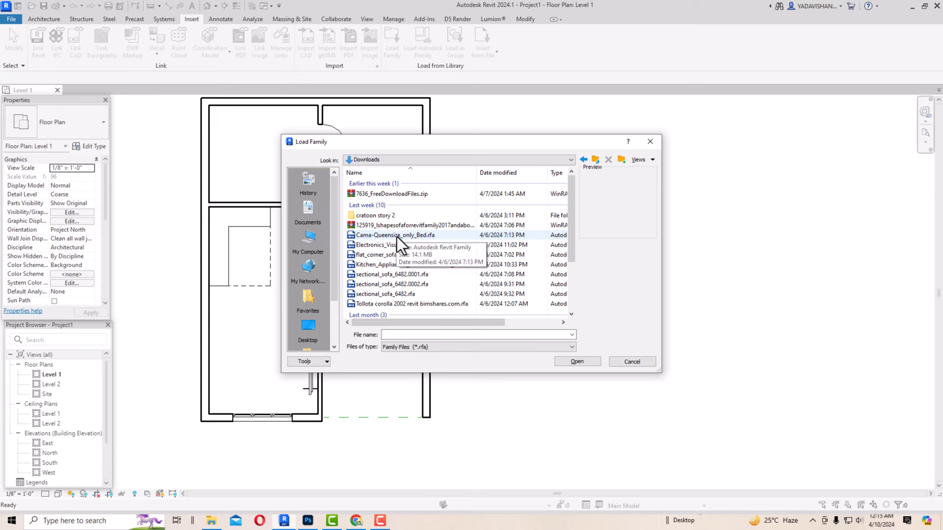
click(391, 275)
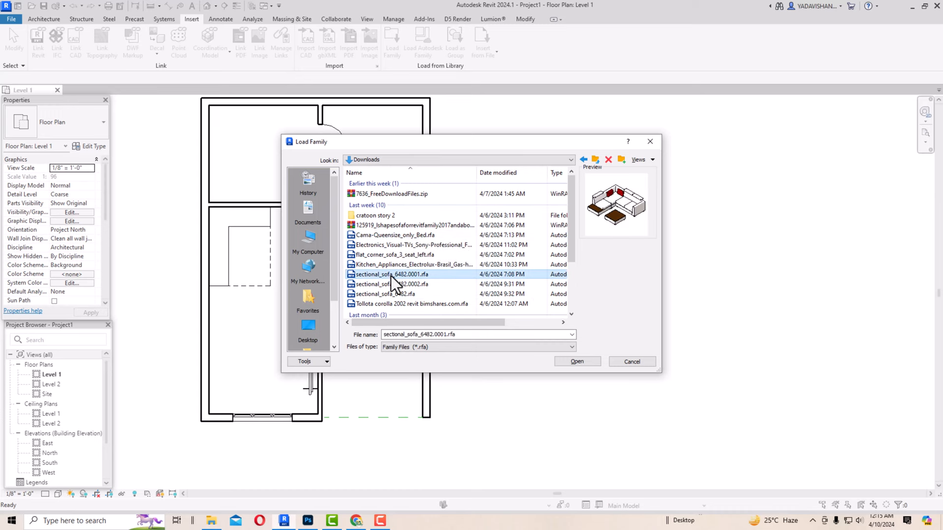
click(576, 362)
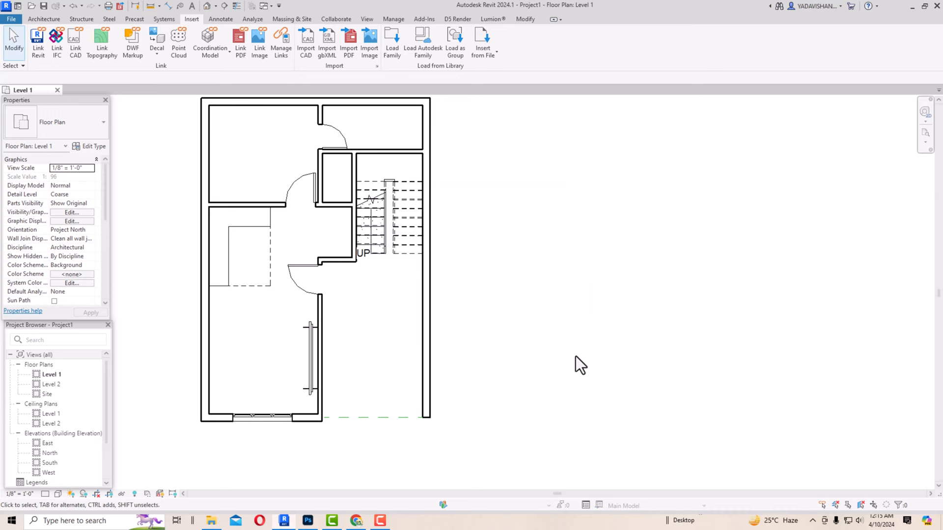
click(44, 19)
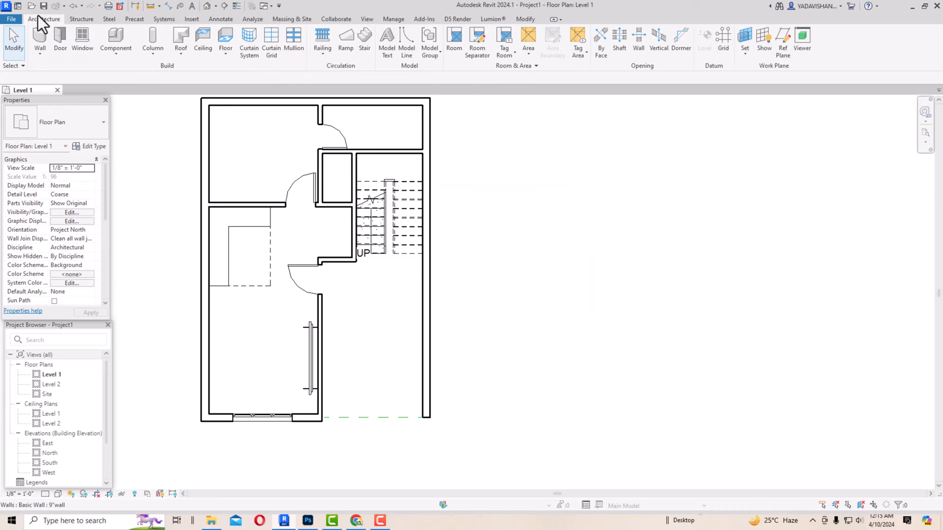
click(104, 50)
click(113, 67)
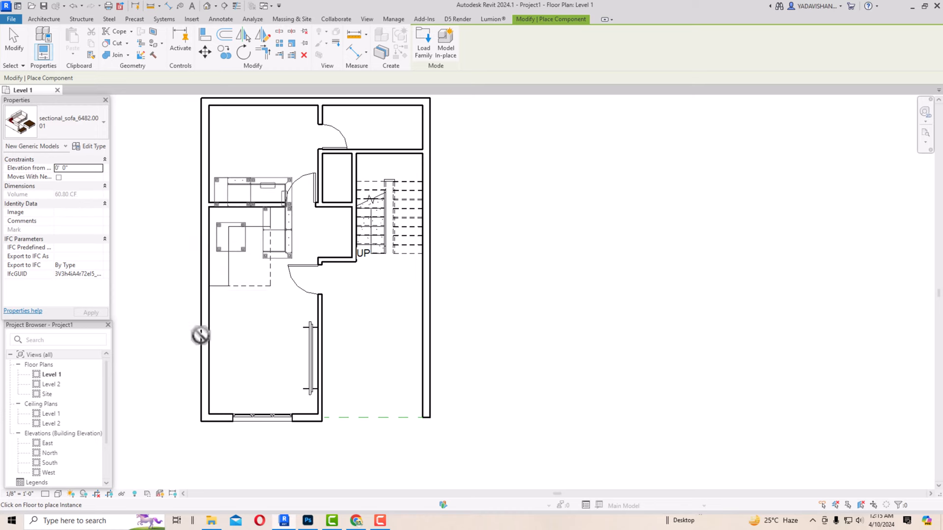
key(Escape)
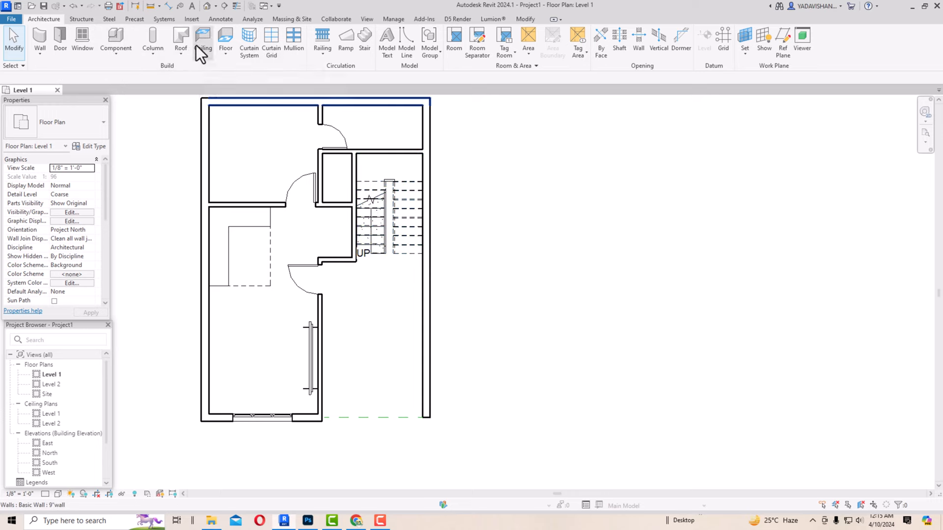
Step: Start a new floor on Level 1 and duplicate the Generic - 12" floor type as "wooden flooring"
click(226, 40)
click(90, 130)
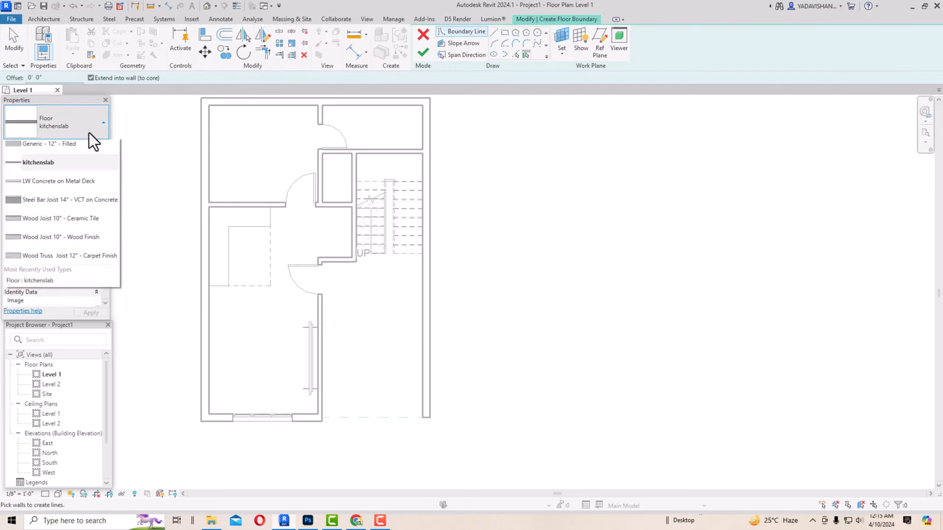
click(59, 197)
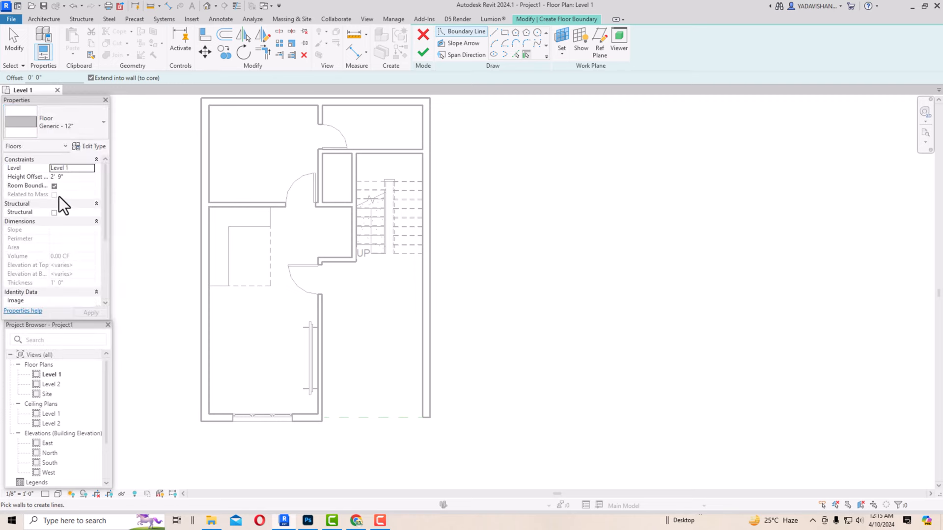
click(88, 149)
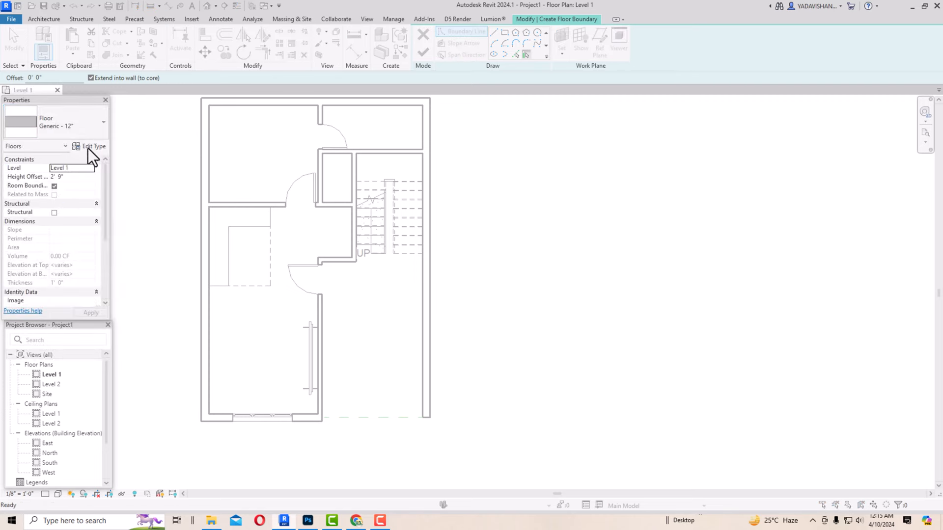
click(311, 110)
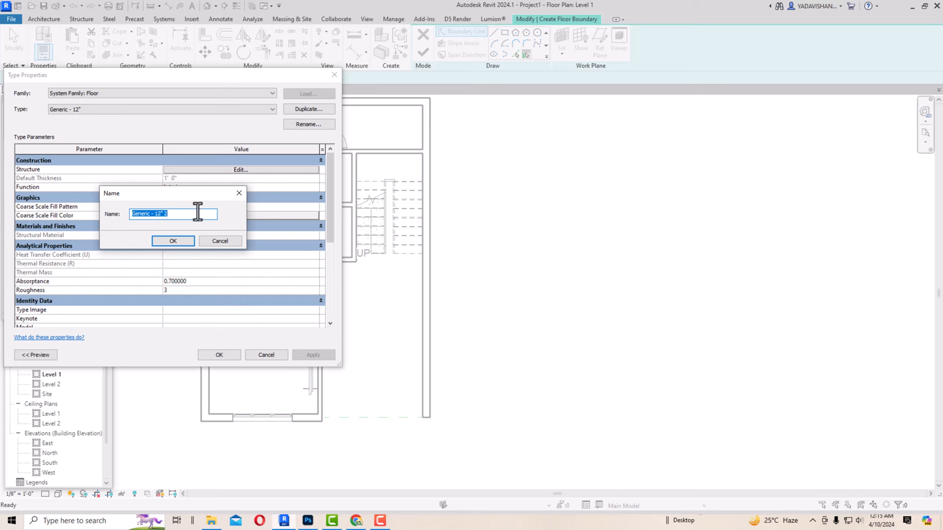
text(wooden gflooring)
click(175, 241)
Step: Edit the wooden flooring type's structure layer and create a new material for it named "wooden floor"
click(190, 170)
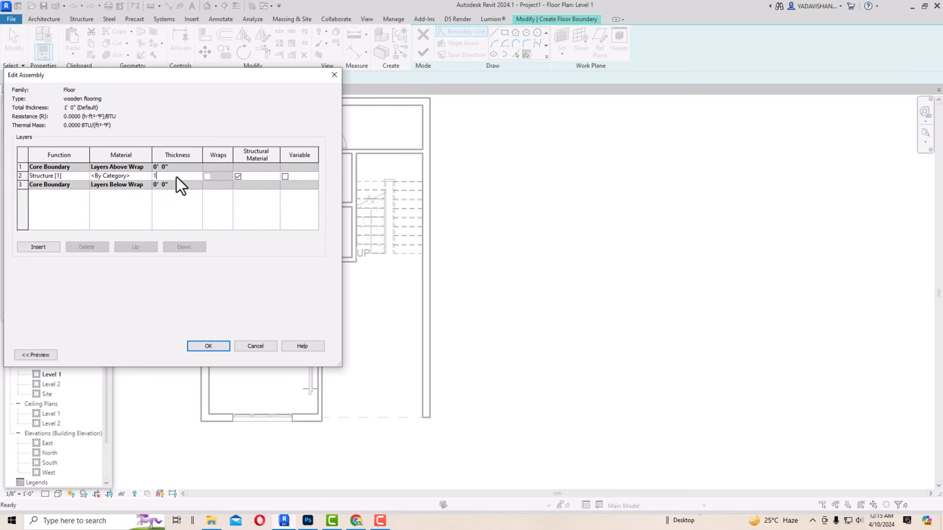
click(145, 178)
click(146, 177)
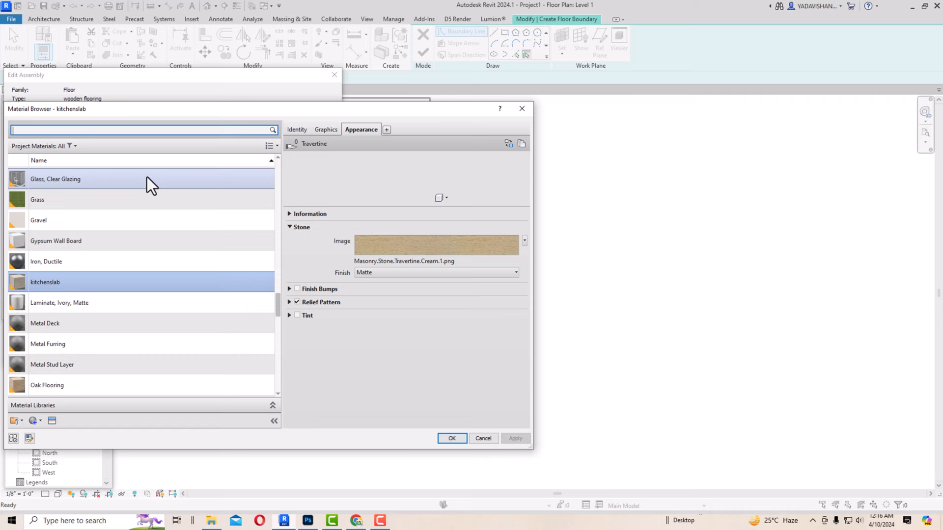
click(42, 421)
click(45, 431)
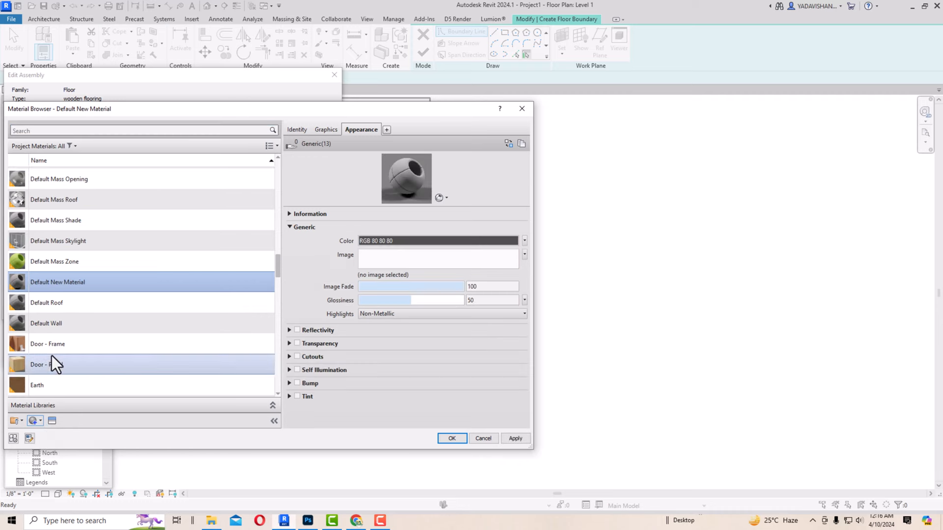
right_click(75, 282)
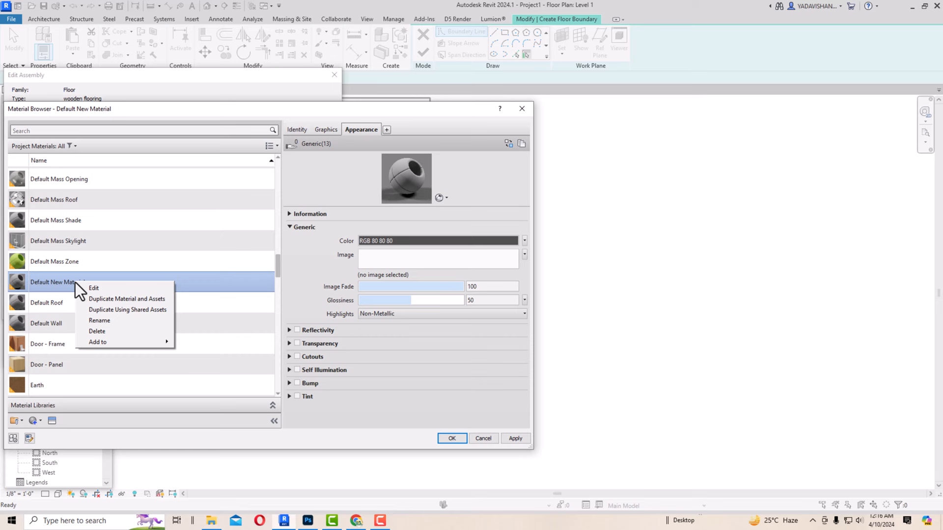
click(93, 320)
text(wooden )
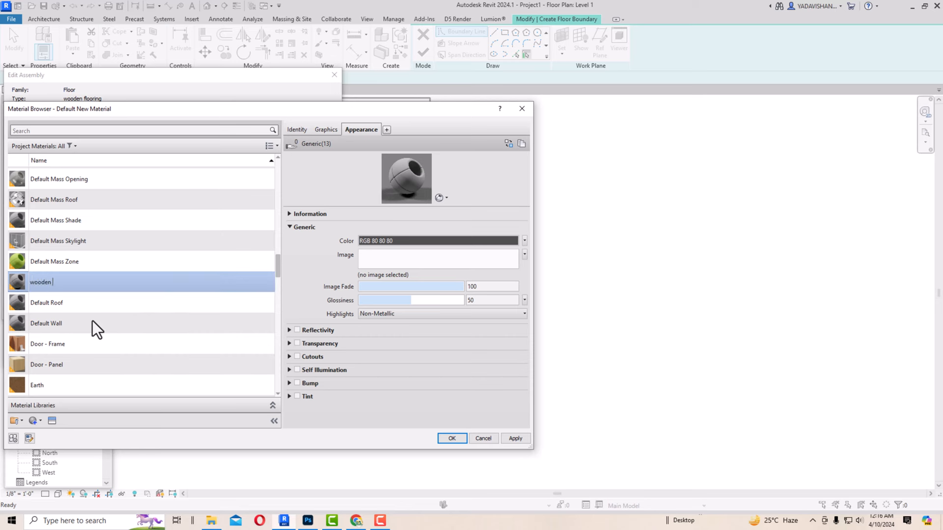
text(floor)
Step: Search the appearance asset library for "wooden flooring" and clear the search
click(52, 421)
click(560, 126)
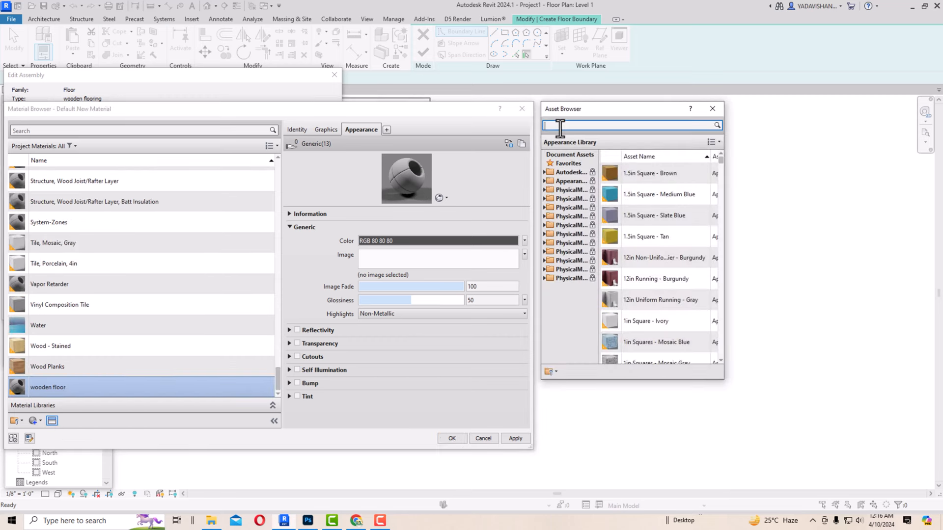
text(wooden flooring)
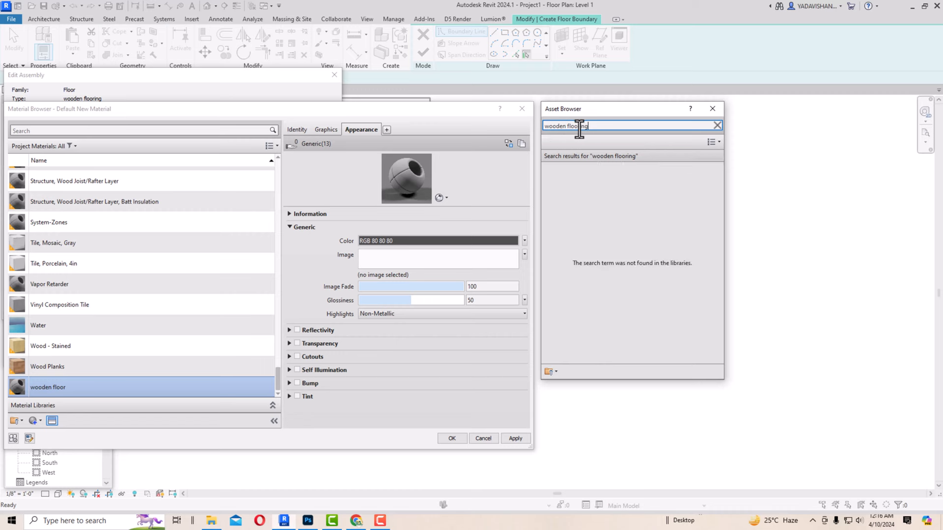
key(BackSpace)
key(BackSpace)
key(BackSpace)
key(BackSpace)
key(BackSpace)
key(BackSpace)
key(BackSpace)
key(BackSpace)
key(BackSpace)
key(BackSpace)
key(BackSpace)
key(BackSpace)
key(BackSpace)
key(BackSpace)
key(BackSpace)
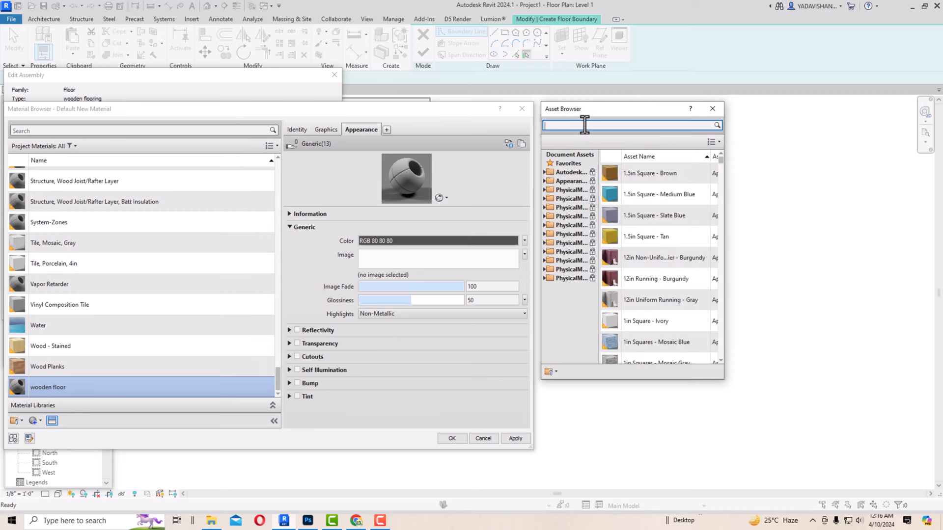
Step: Search the assets for "wood" and apply the Beechwood - Honey flooring appearance to the wooden floor material
text(wood)
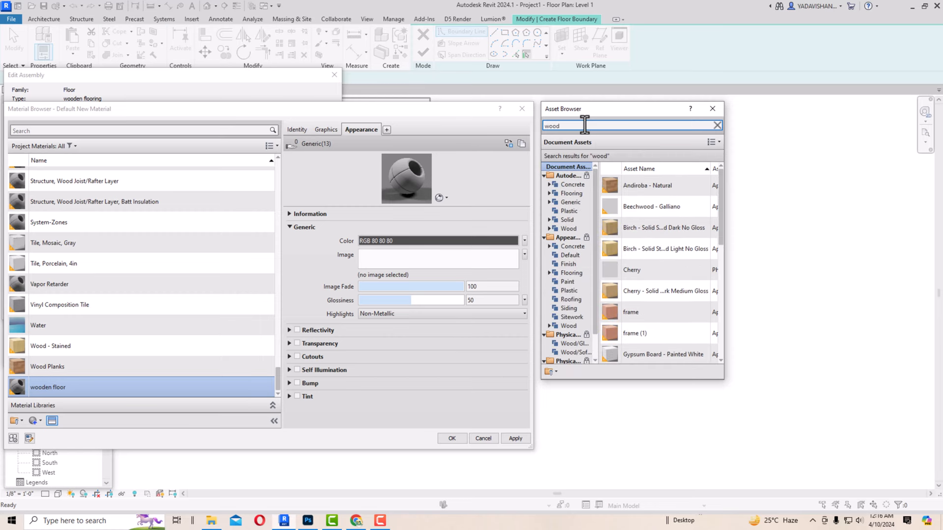
click(567, 272)
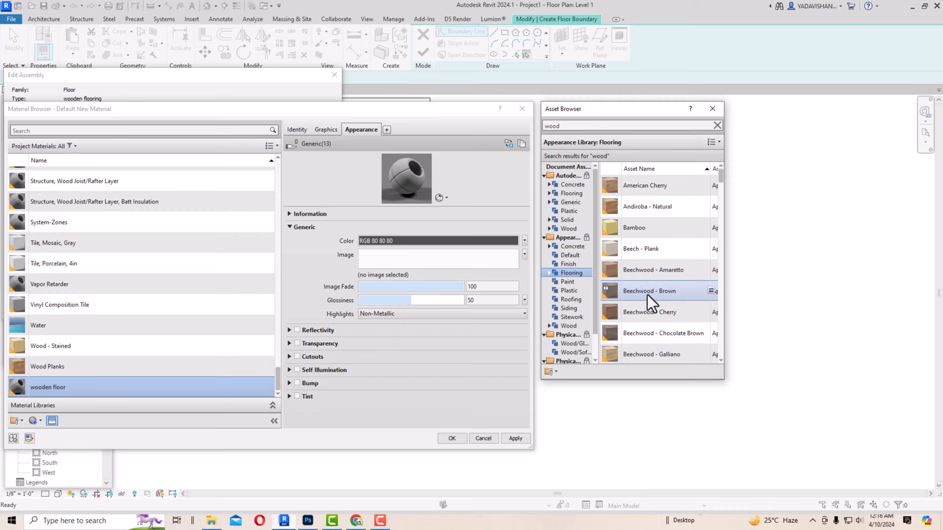
scroll(646, 353, down, 1)
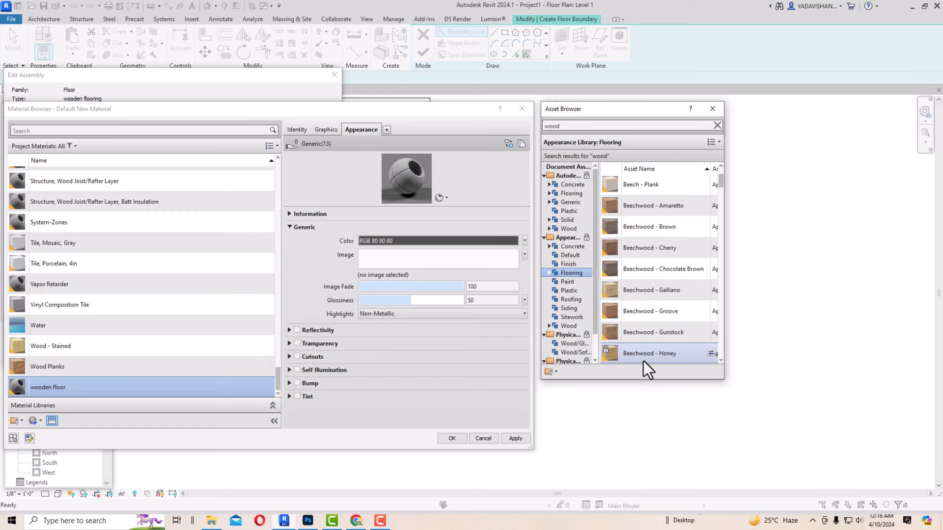
scroll(643, 361, down, 1)
double_click(639, 289)
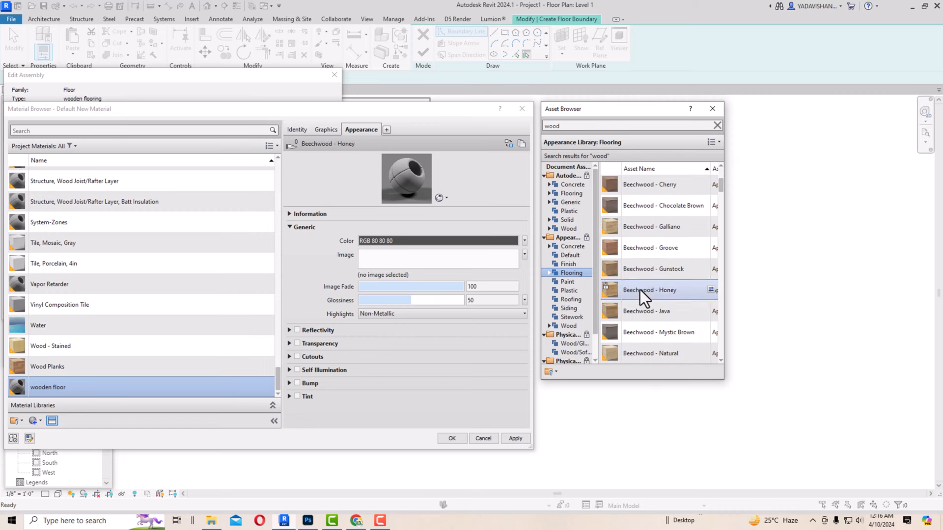
click(710, 108)
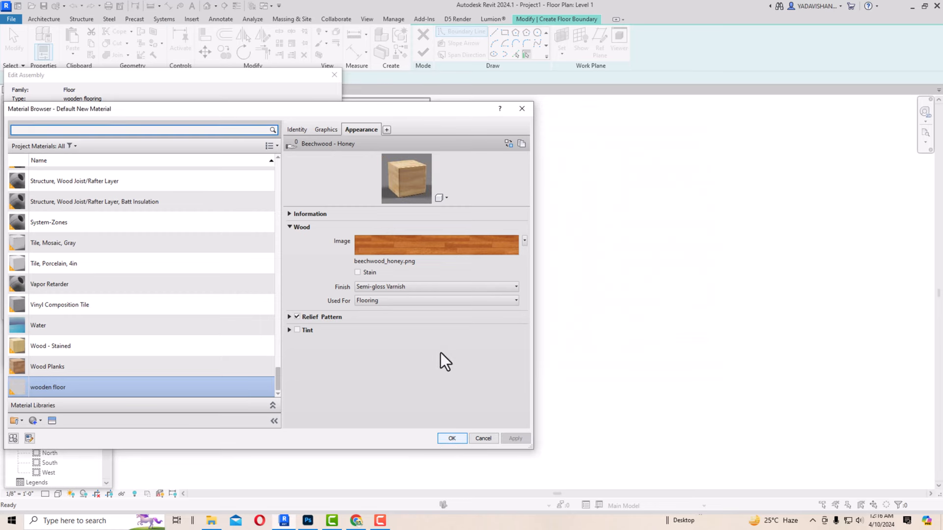
Step: Unlink the Beechwood - Honey image's sample width and height, set both to 10'-0", and accept the wooden floor material
click(416, 249)
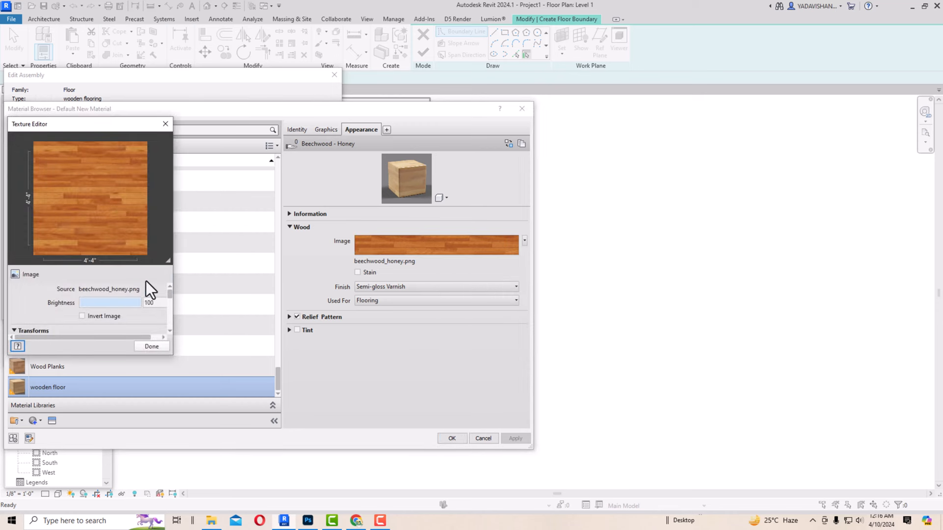
scroll(147, 295, down, 2)
scroll(148, 301, up, 1)
scroll(150, 302, down, 1)
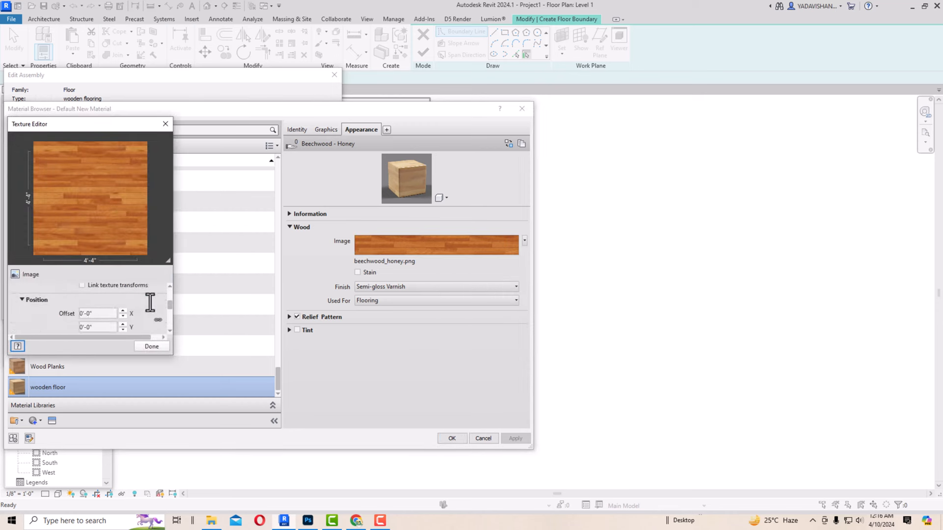
scroll(150, 299, down, 3)
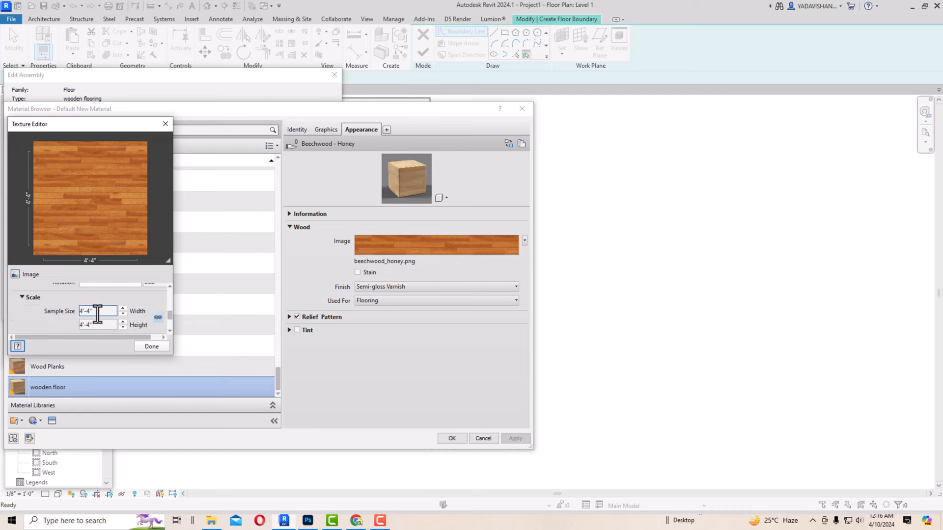
click(98, 311)
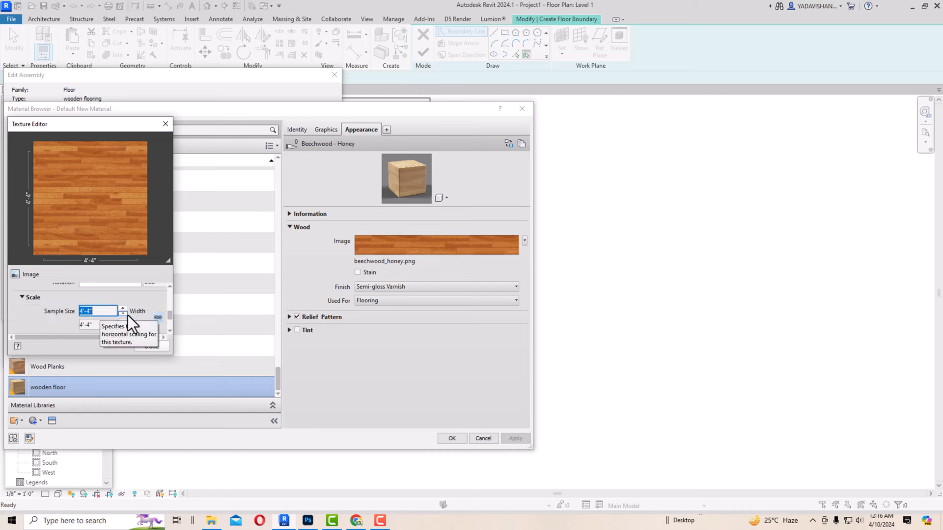
click(158, 317)
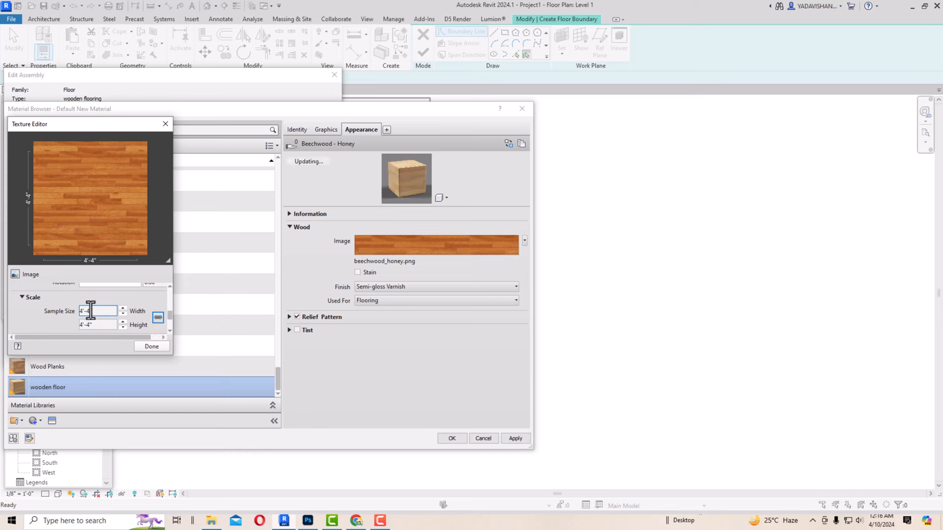
drag(98, 314, 73, 313)
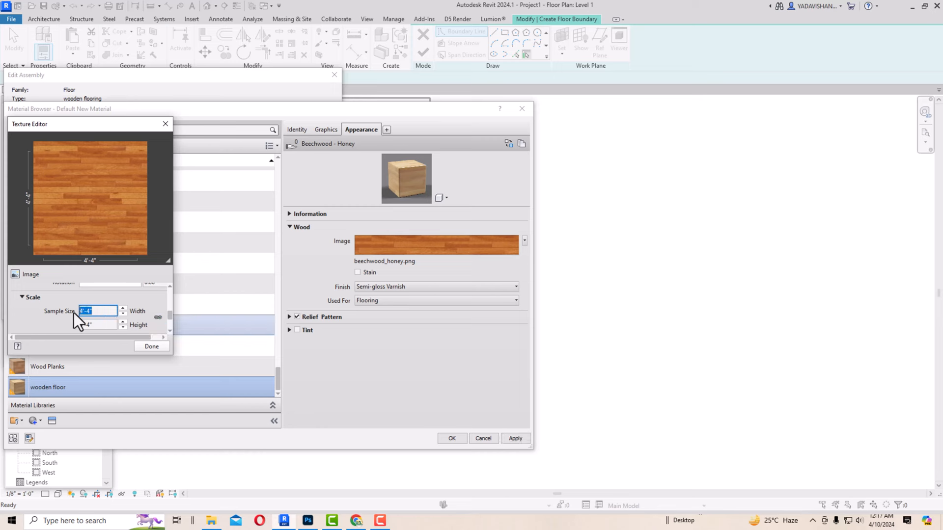
text(10)
click(99, 326)
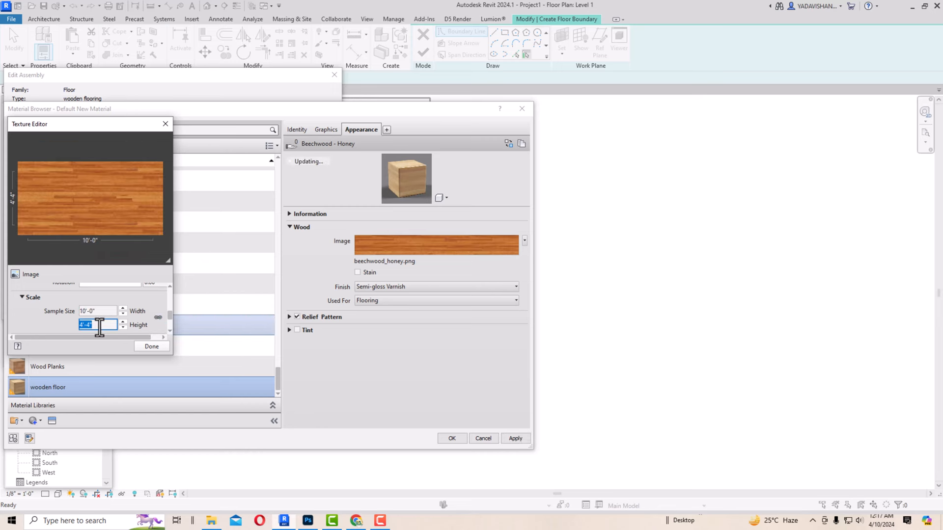
text(10)
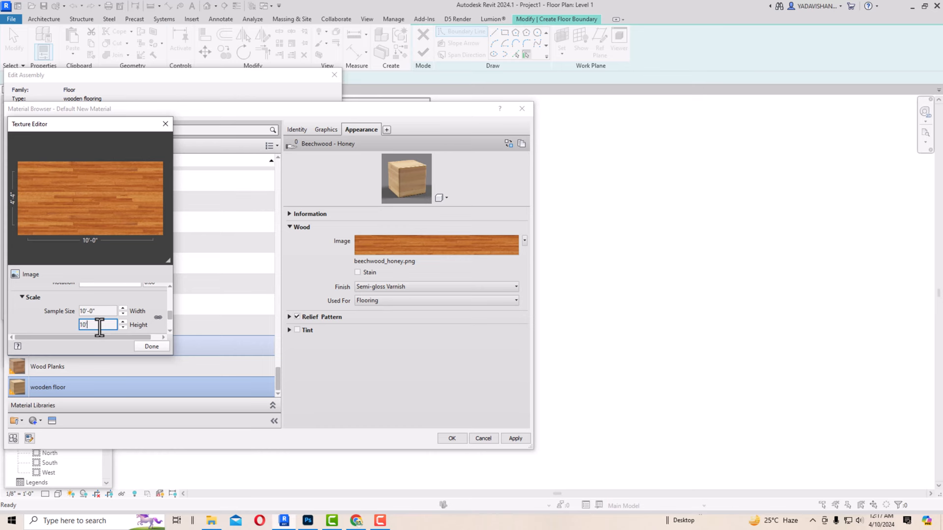
key(Return)
click(144, 346)
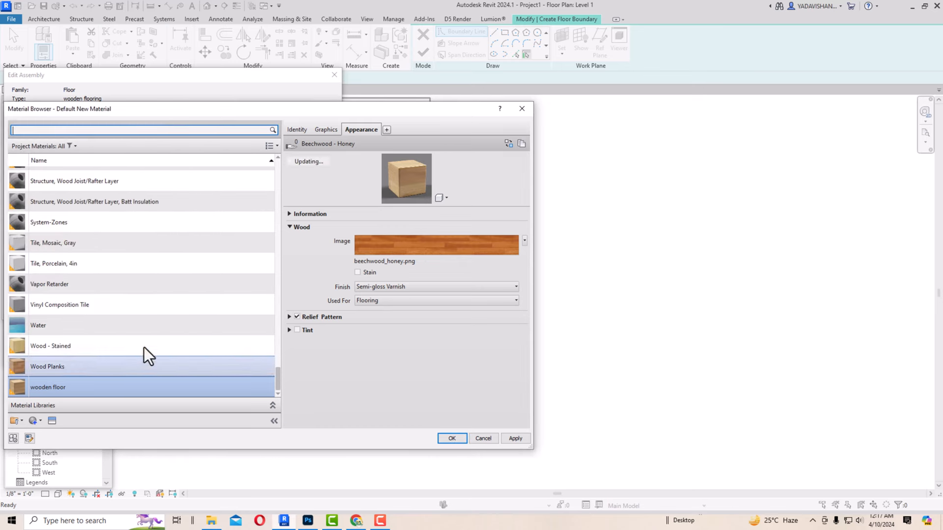
click(463, 440)
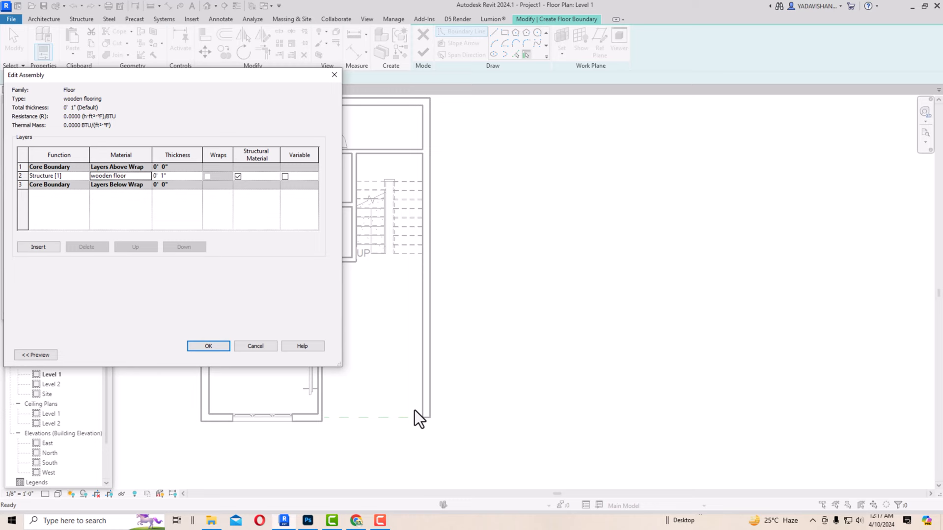
Step: Accept the wooden flooring layer and type settings, and set the new floor's height offset to 0' 1"
click(208, 346)
click(306, 356)
click(211, 355)
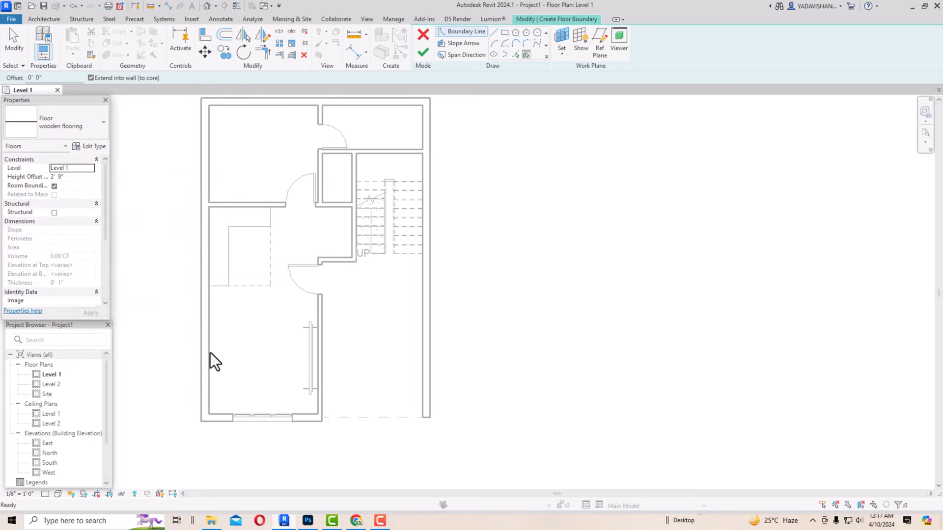
click(493, 32)
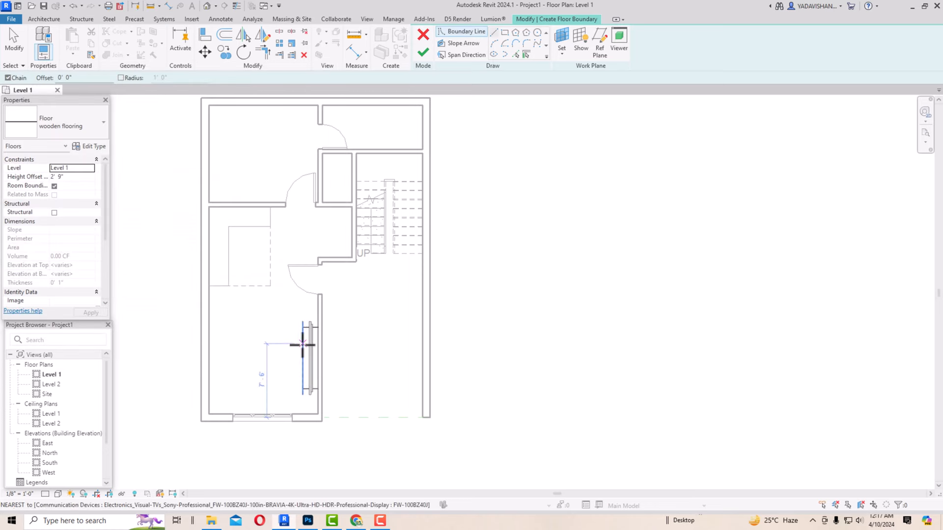
click(76, 179)
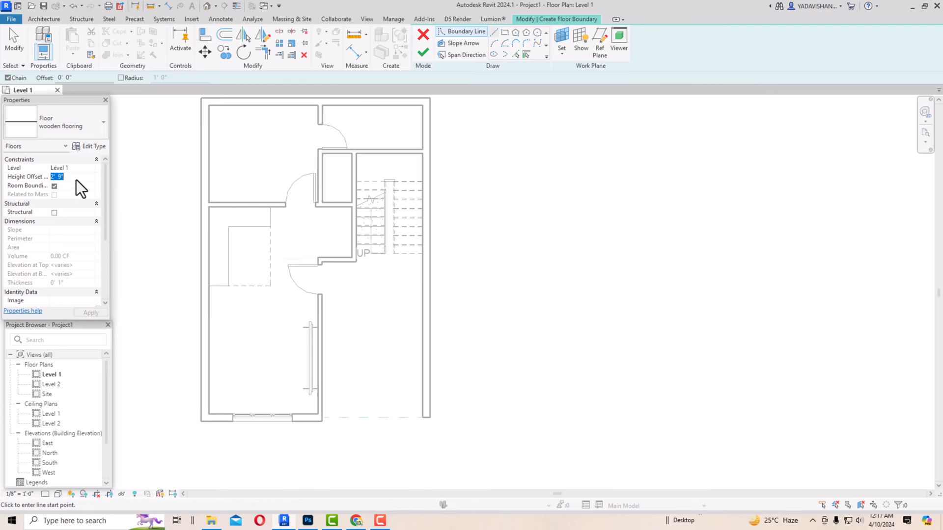
text(1)
Step: Sketch a closed line boundary along the inner walls of the living area, excluding the kitchen rectangle, and finish the floor
click(318, 414)
click(208, 414)
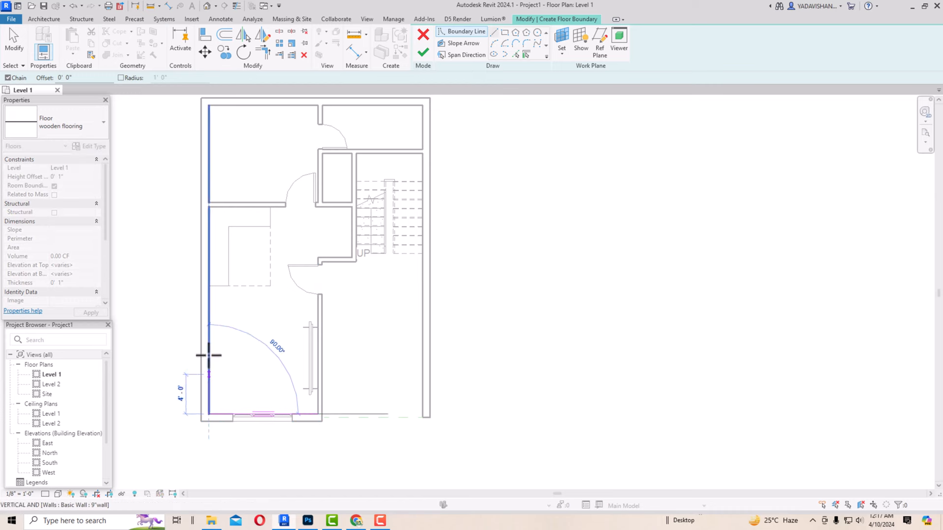
click(209, 285)
click(270, 284)
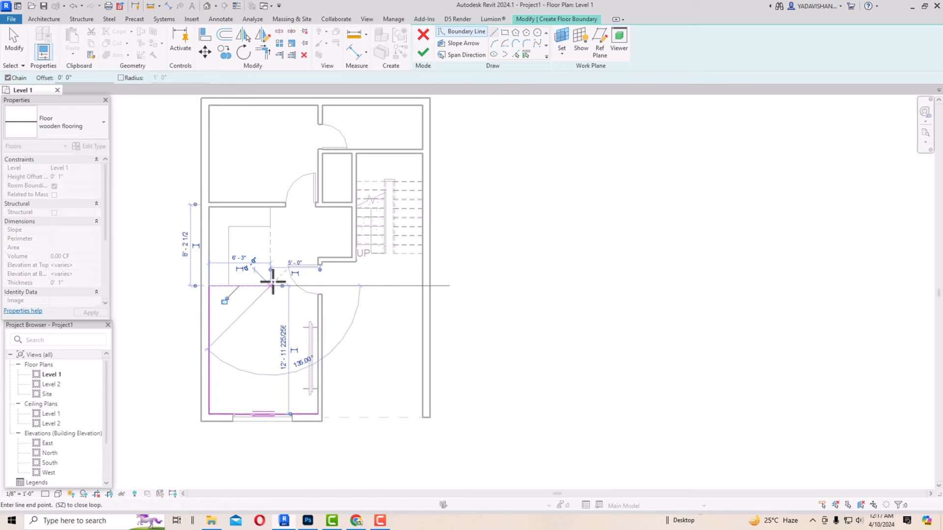
click(270, 207)
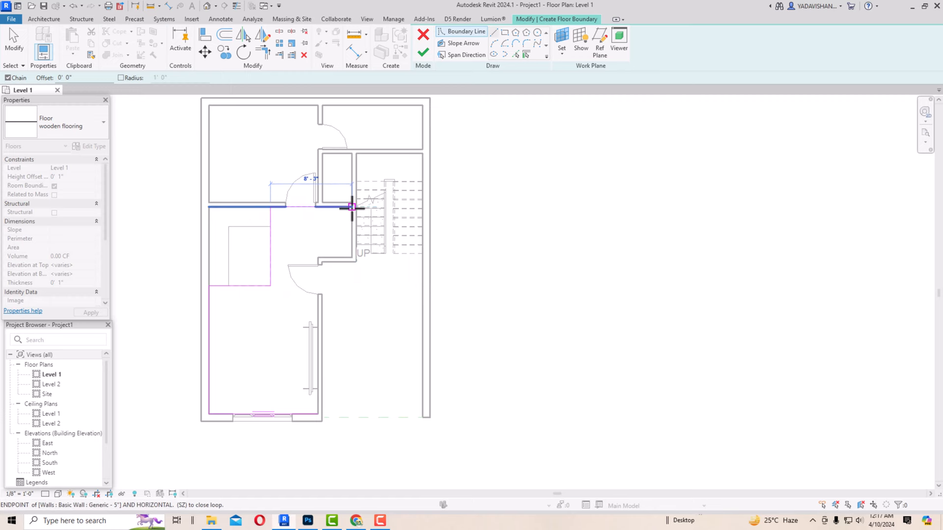
click(351, 207)
click(351, 258)
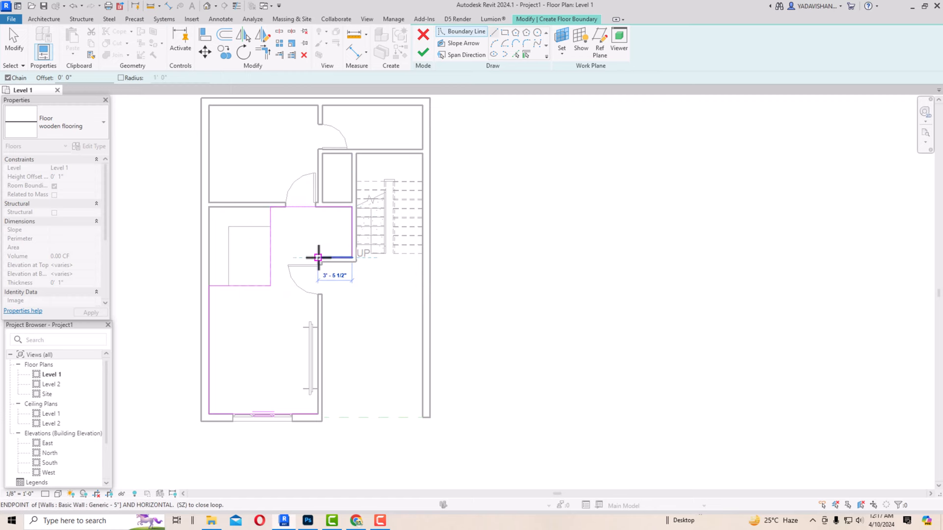
click(318, 258)
click(318, 413)
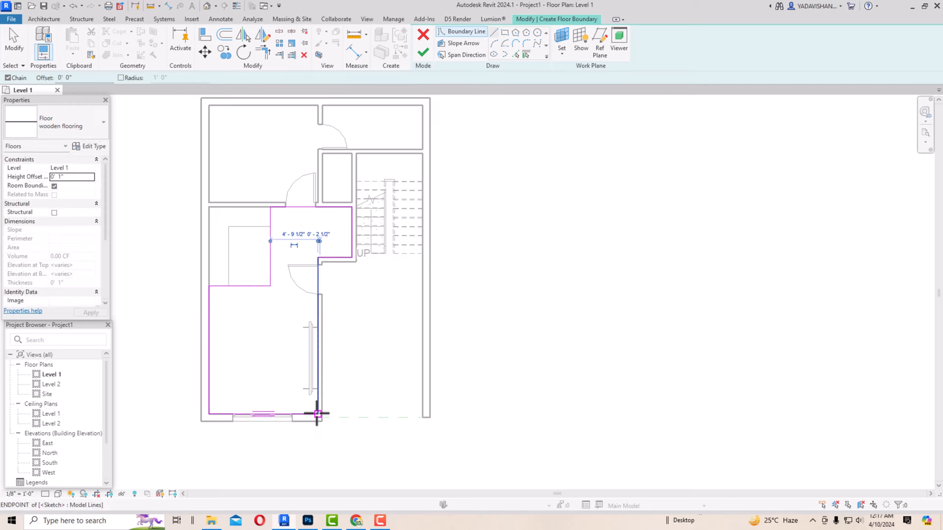
key(Escape)
key(Escape)
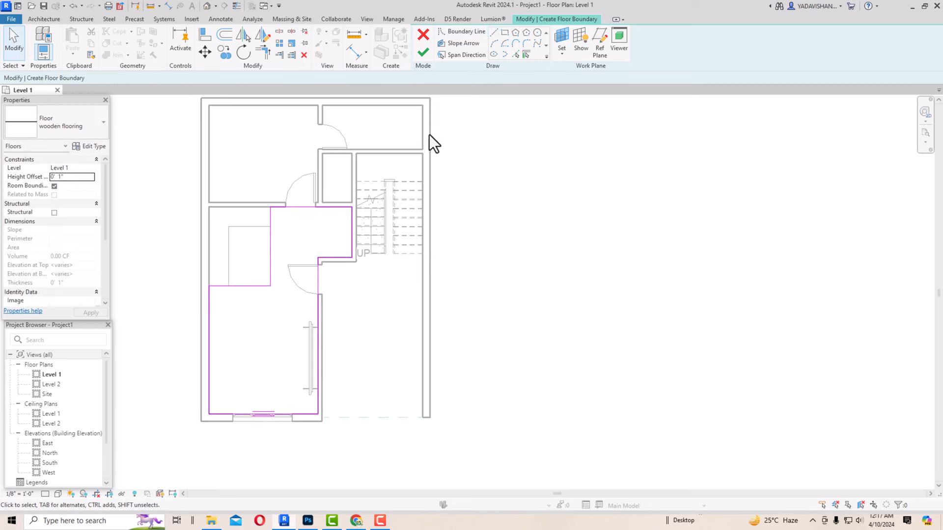
click(423, 53)
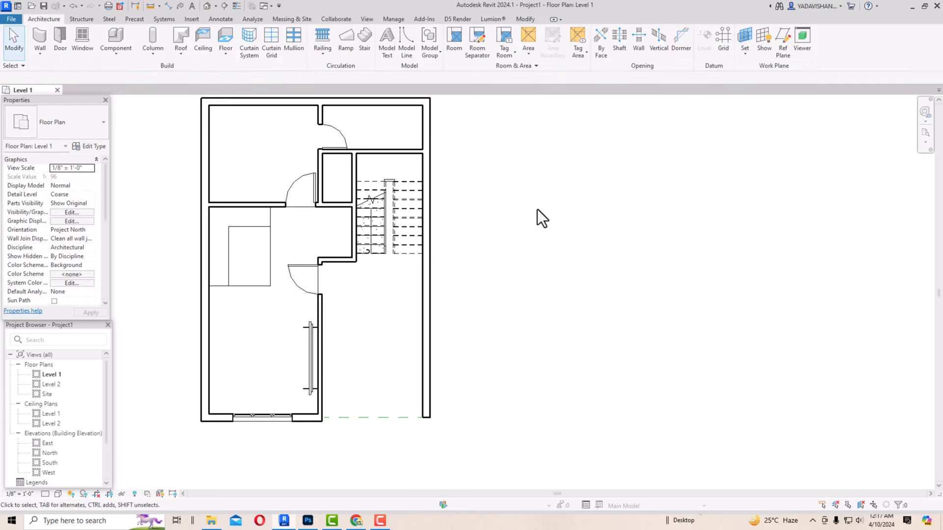
Step: Set the Level 1 plan's visual style to Realistic and inspect the wooden flooring
click(61, 495)
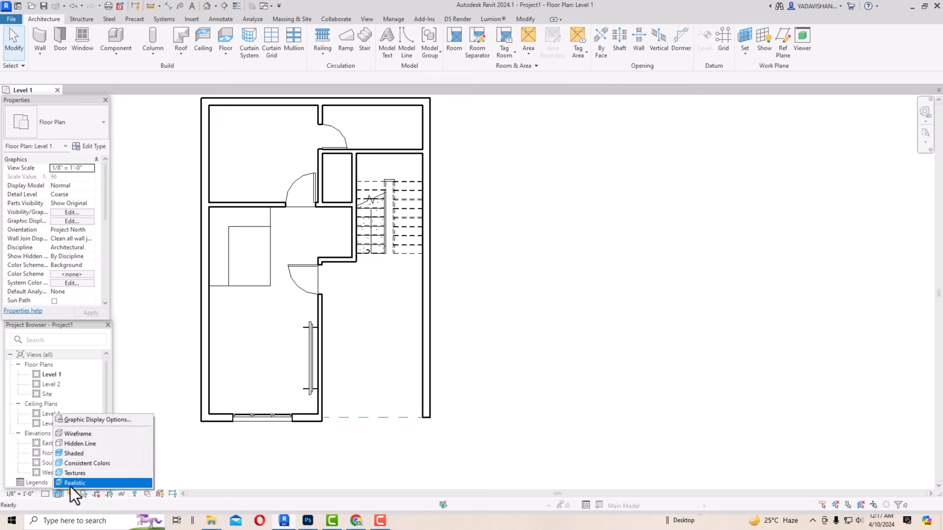
click(70, 485)
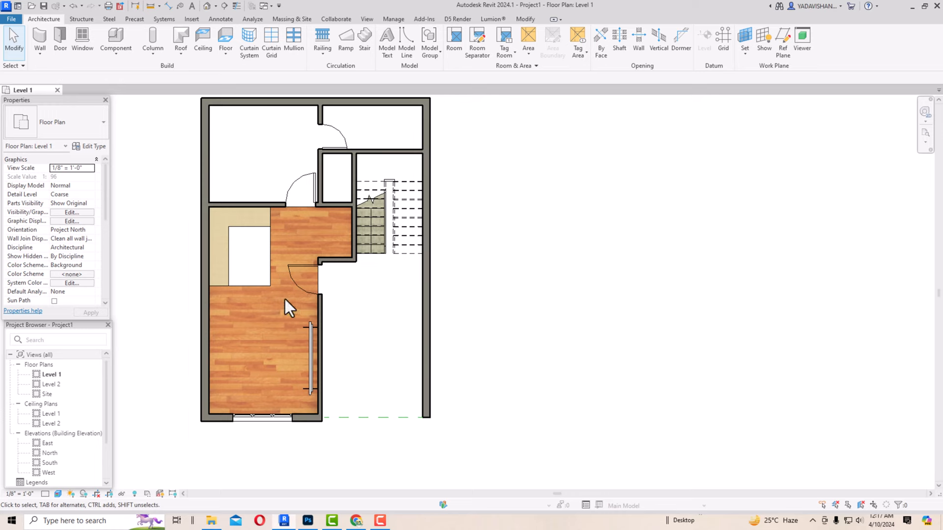
scroll(285, 299, up, 2)
scroll(290, 265, down, 2)
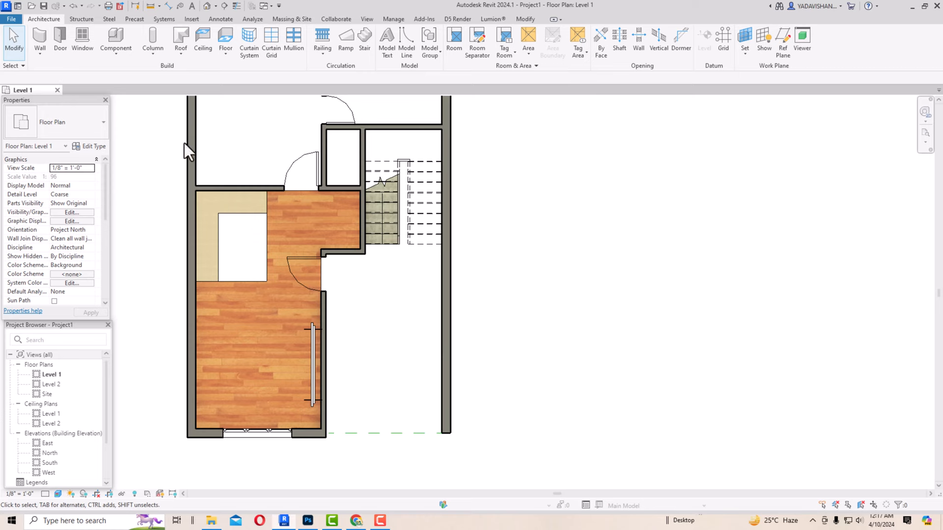
Step: Place the sectional_sofa_6482.0001 component on the wooden floor in front of the TV wall
click(116, 42)
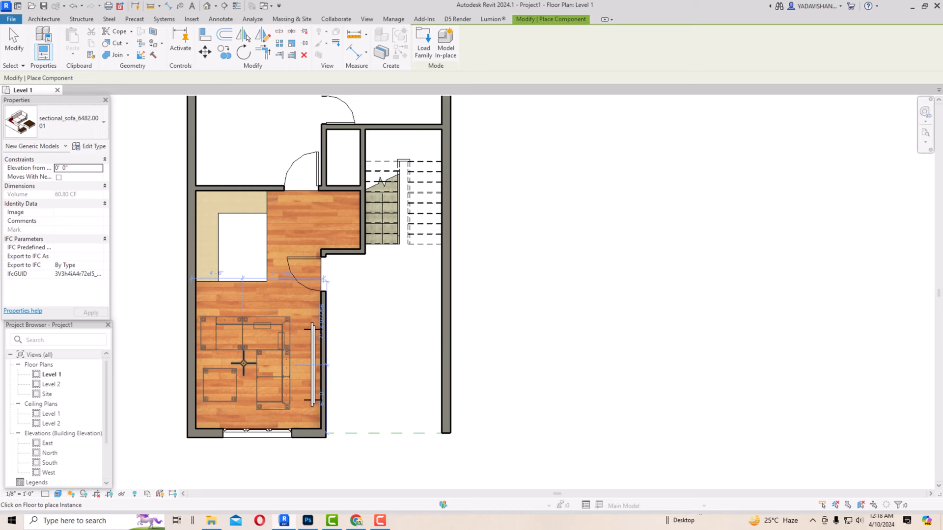
click(246, 363)
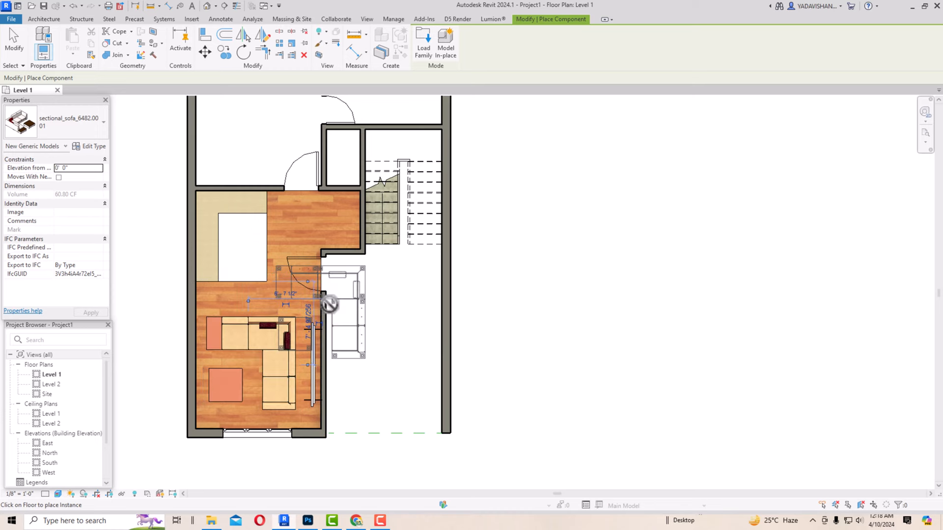
key(Escape)
key(Escape)
Step: Rotate the sectional sofa by two quarter turns so its L-shape follows the exterior side wall and the window wall
click(283, 322)
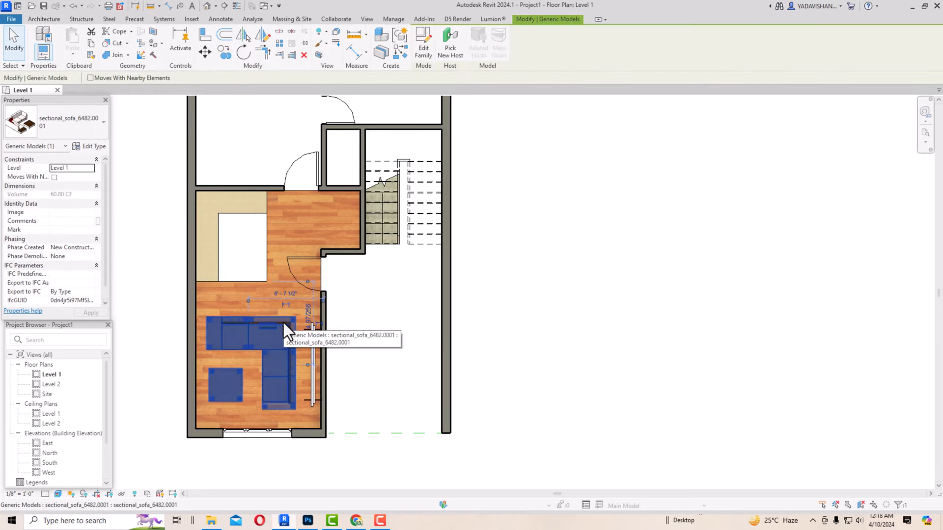
key(space)
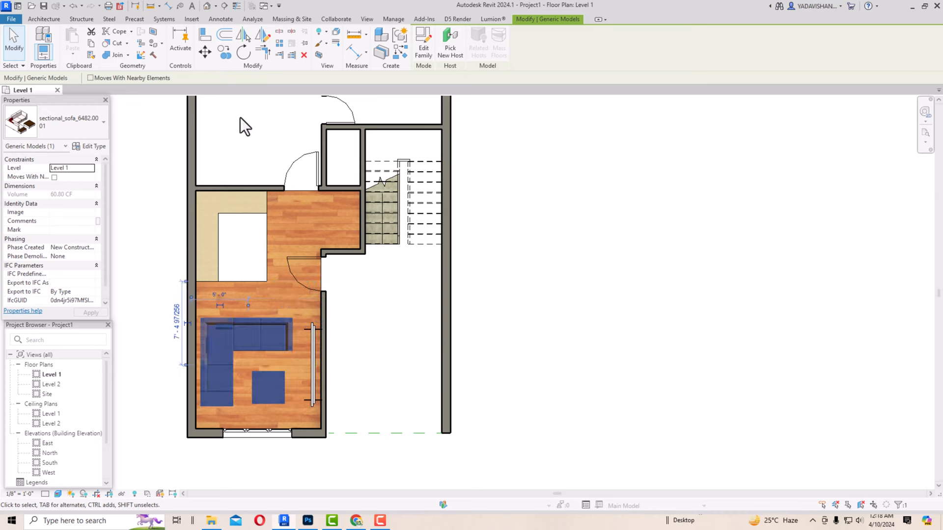
key(space)
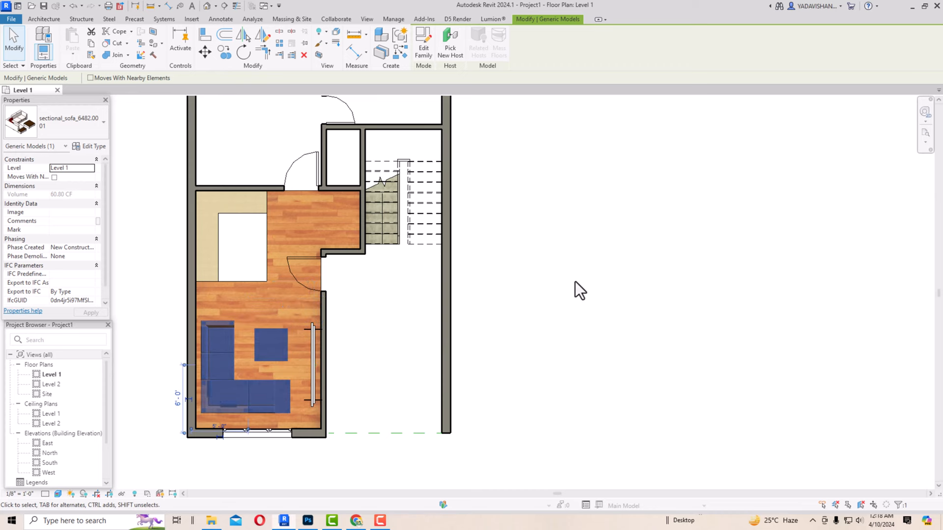
click(574, 309)
Step: Move the sectional sofa by its outer corner into the room corner between the exterior side wall and the window wall
click(276, 404)
click(206, 57)
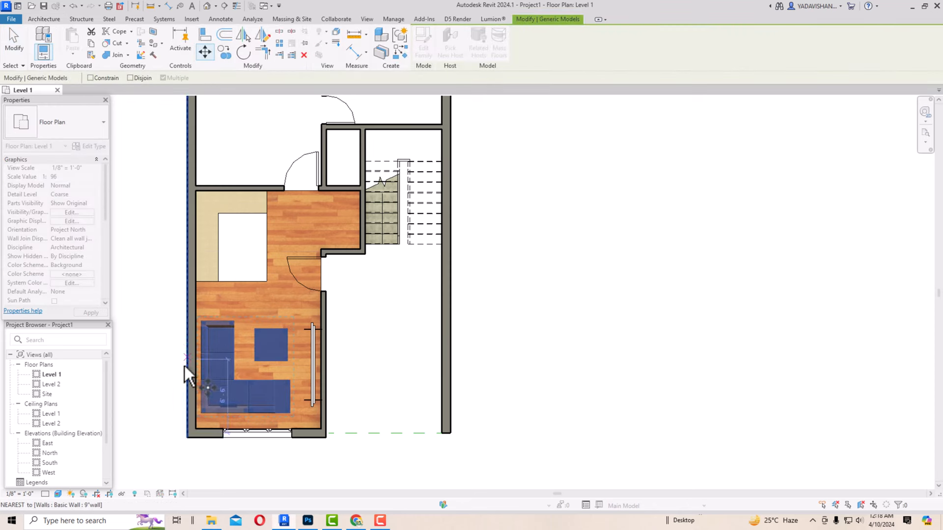
click(200, 413)
click(196, 426)
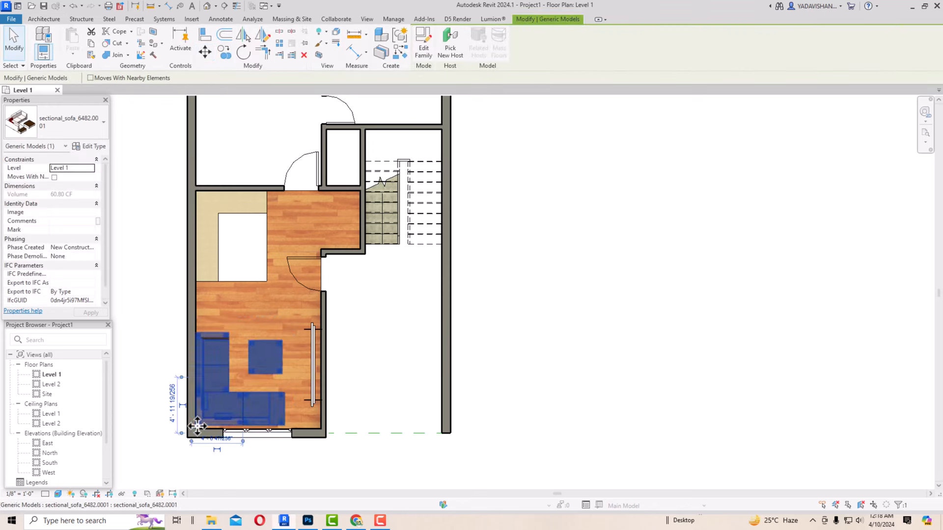
click(564, 332)
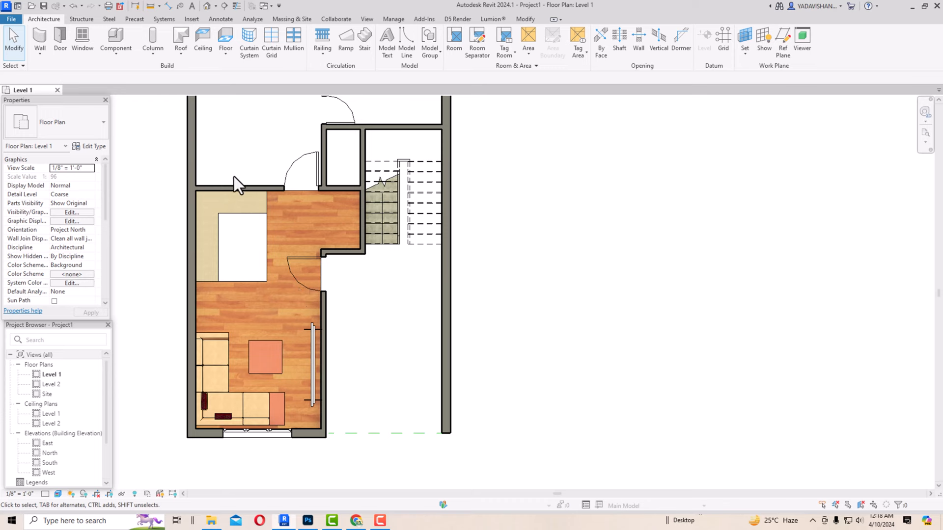
Step: Start another floor on Level 1 and duplicate the wooden flooring type as "kitchenflooring"
click(222, 43)
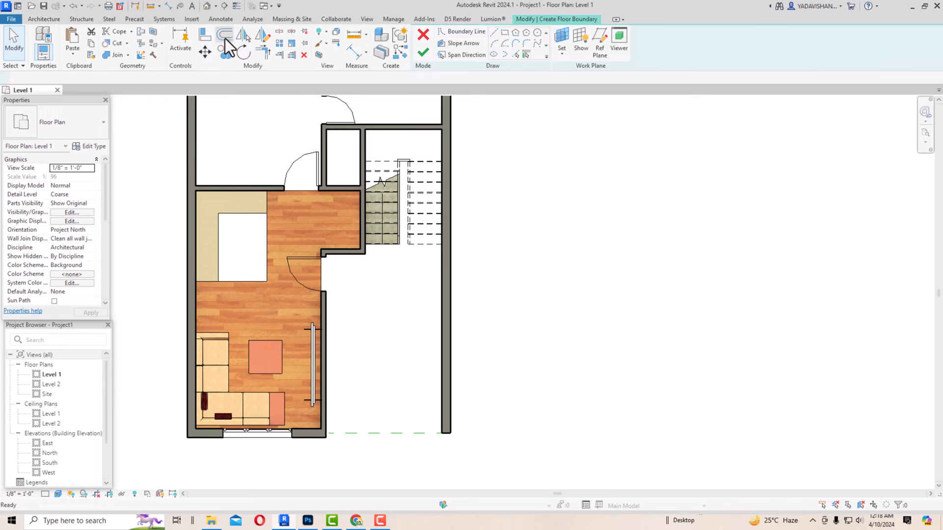
click(90, 146)
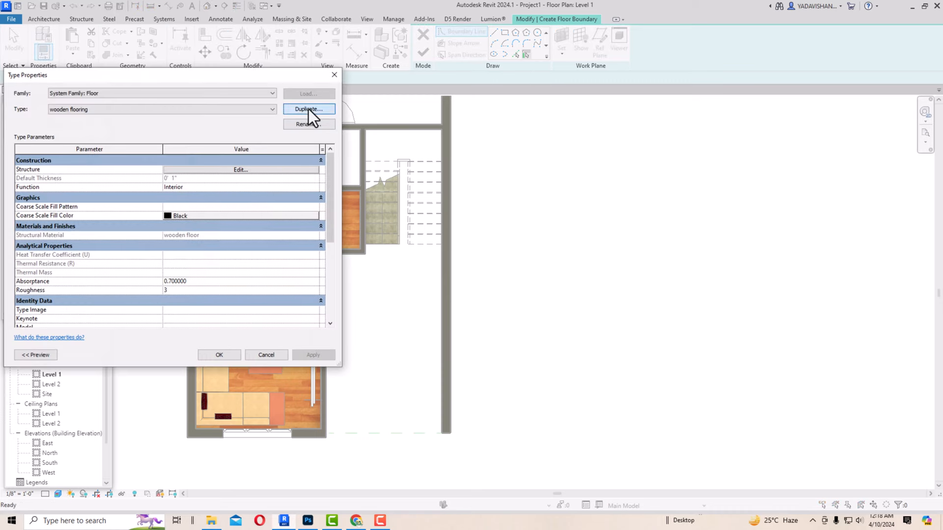
click(308, 109)
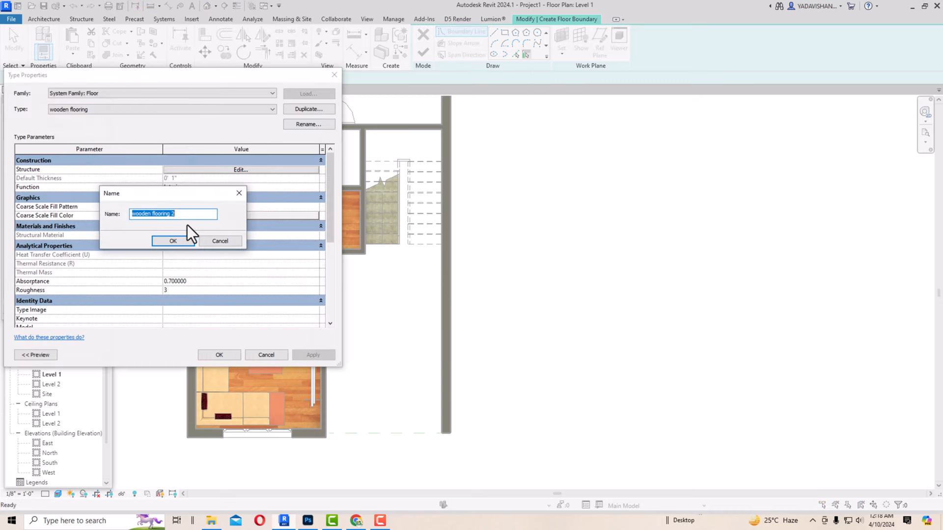
text(kitchn)
key(BackSpace)
text(enflo)
click(183, 242)
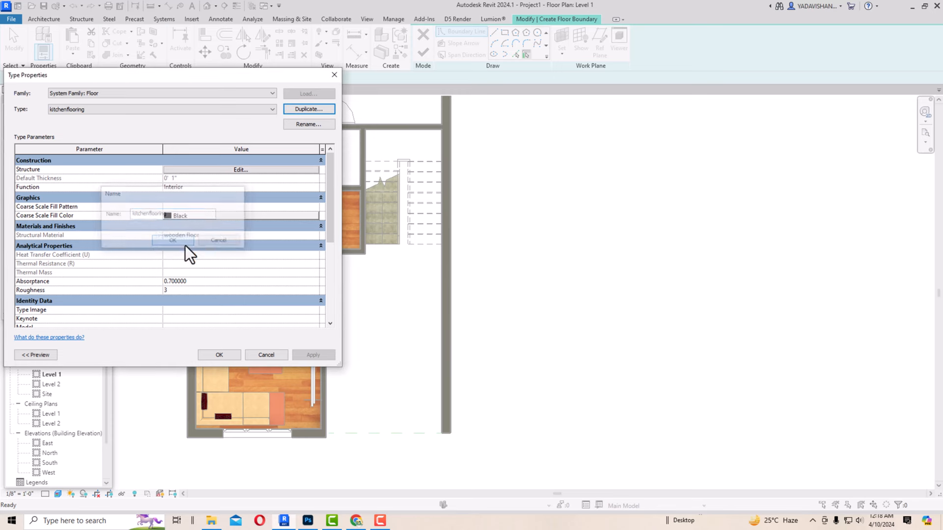
Step: Create a new material named "kitchen floor" for the structure layer of the kitchenflooring type
click(194, 169)
click(144, 177)
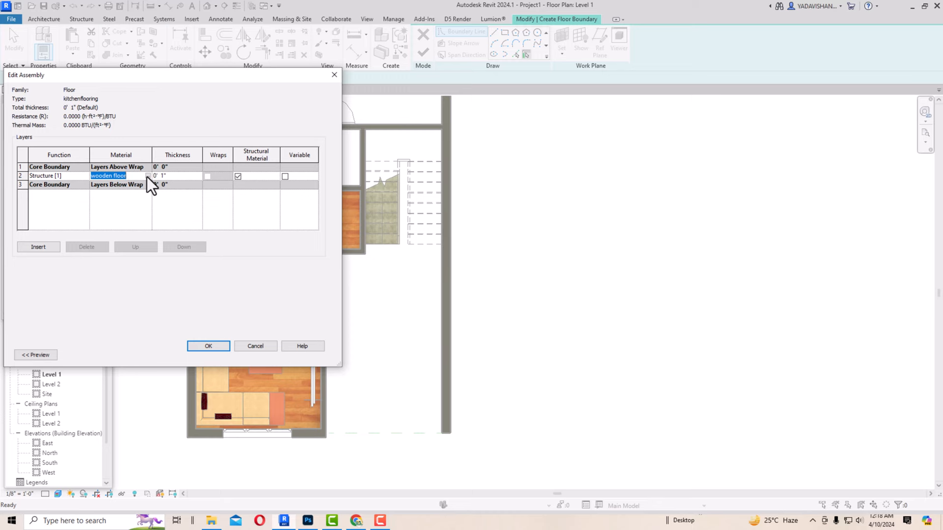
click(147, 176)
click(37, 423)
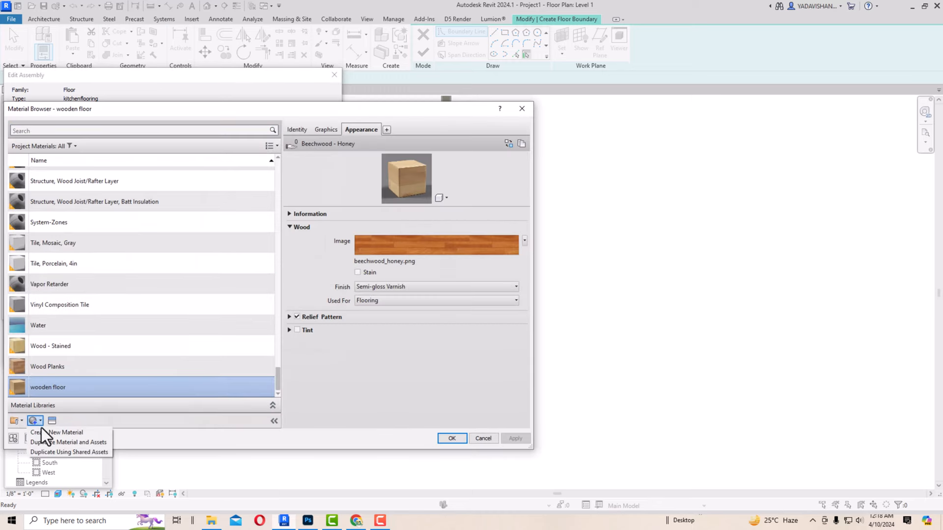
click(42, 430)
right_click(55, 280)
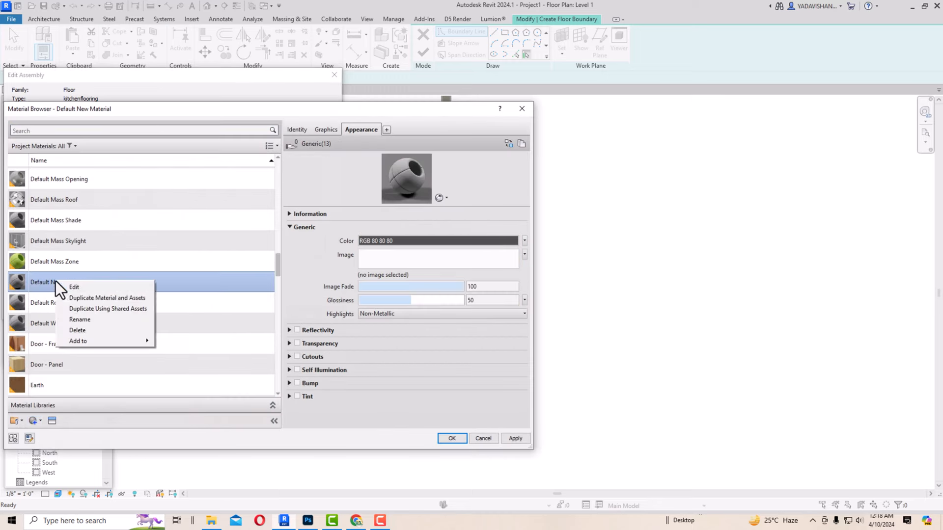
click(76, 322)
text(kitchen floor)
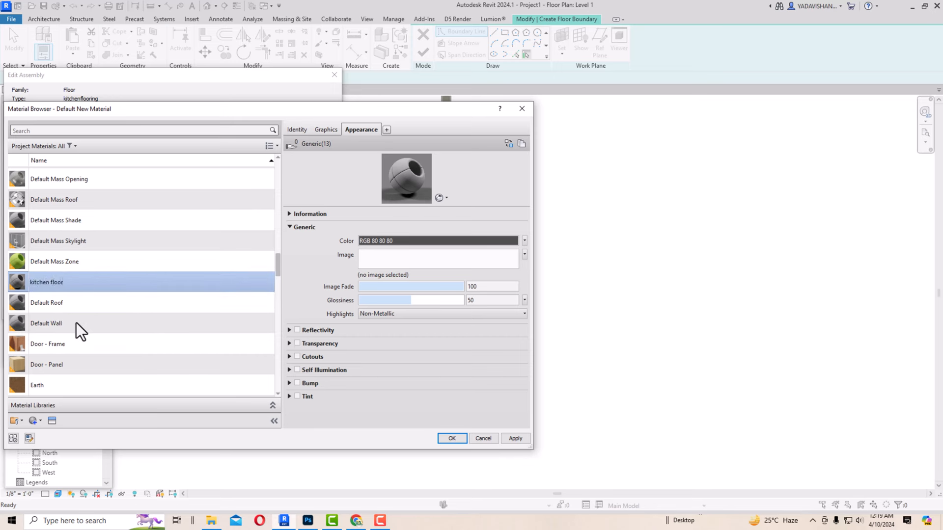
Step: Search the appearance assets for "stone" and apply the flooring asset Marble - Dark Gray-Blue Squares to the kitchen floor material
click(52, 420)
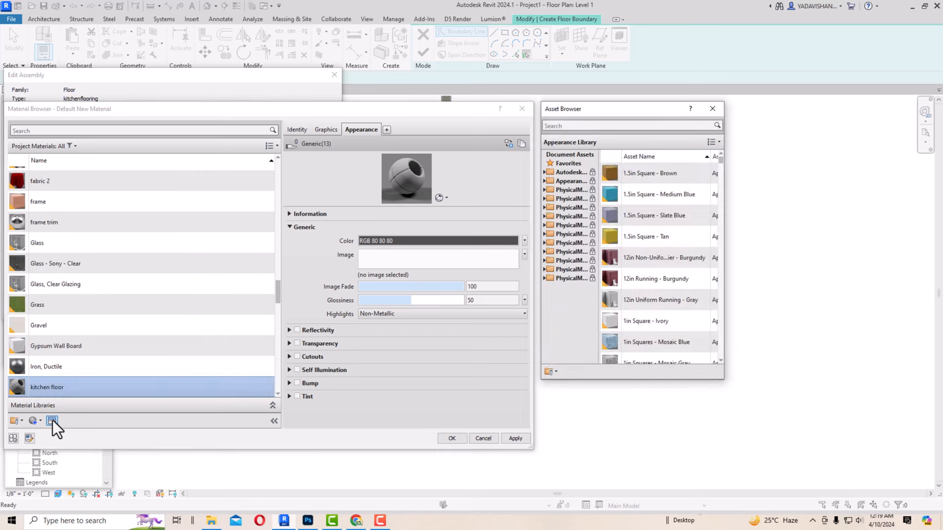
click(594, 127)
text(s)
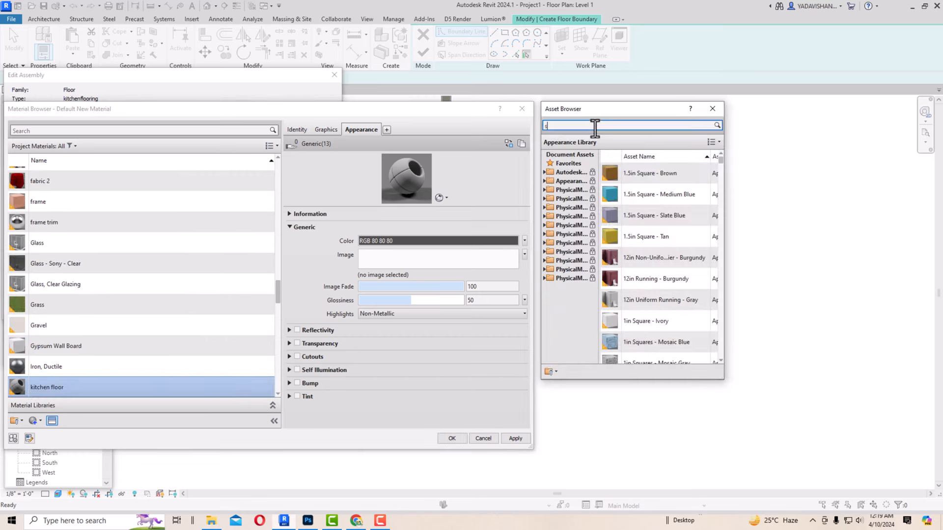
text(tone)
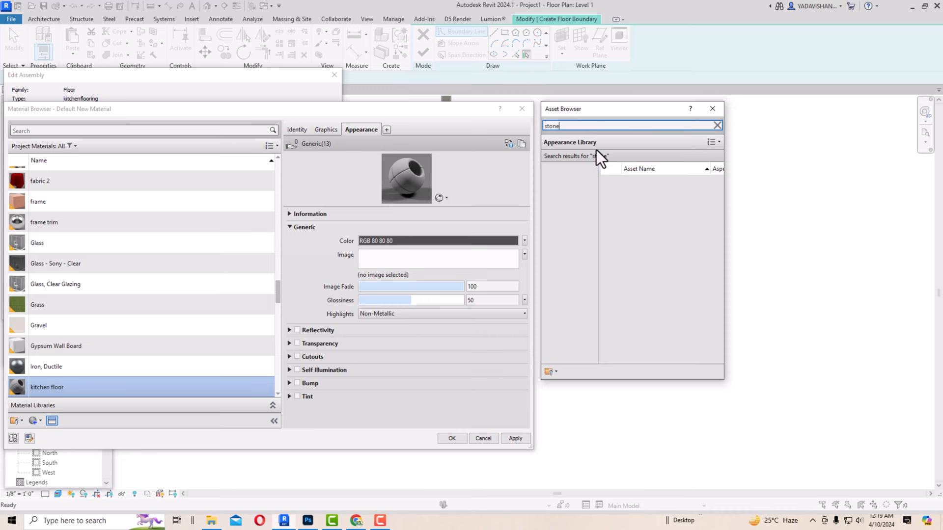
click(577, 184)
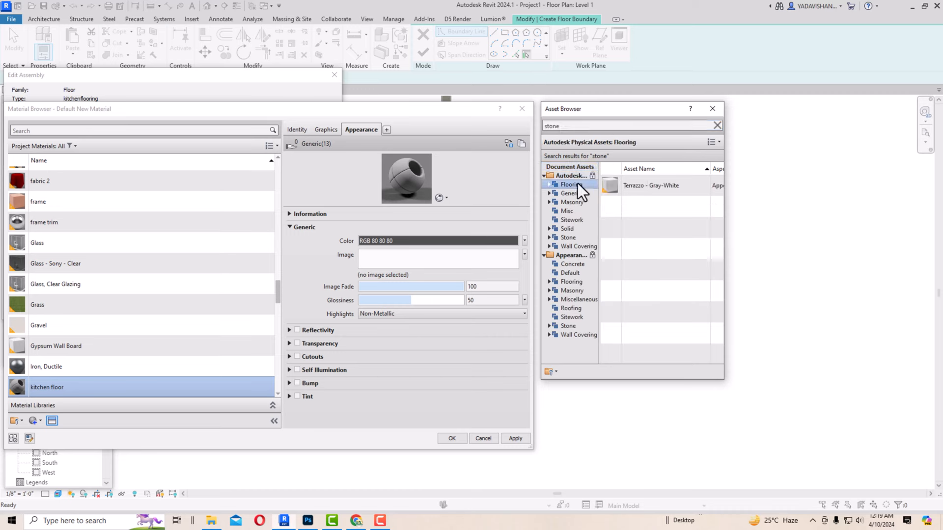
click(572, 282)
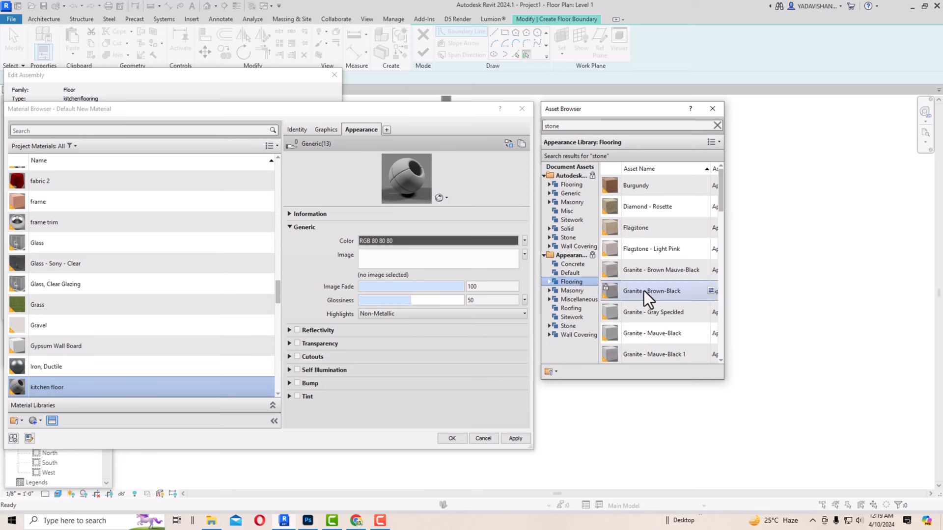
scroll(643, 290, down, 1)
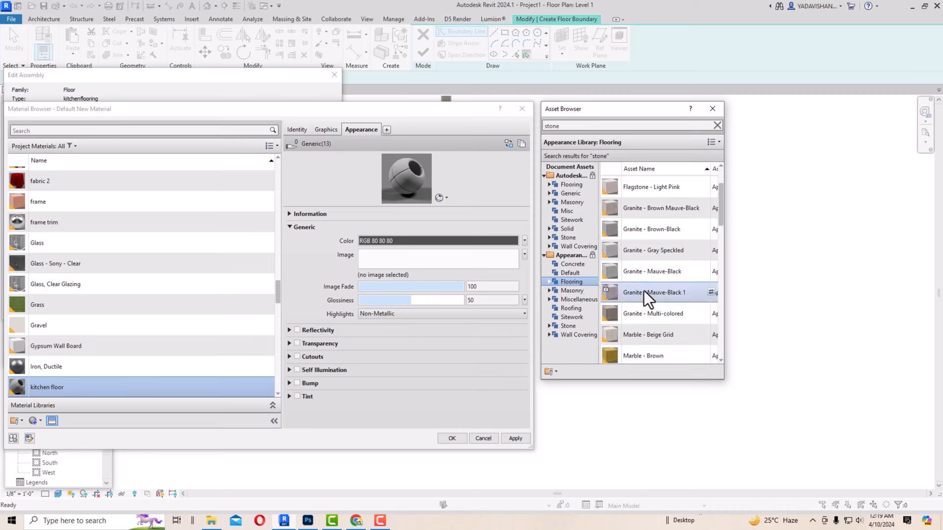
scroll(649, 334, down, 2)
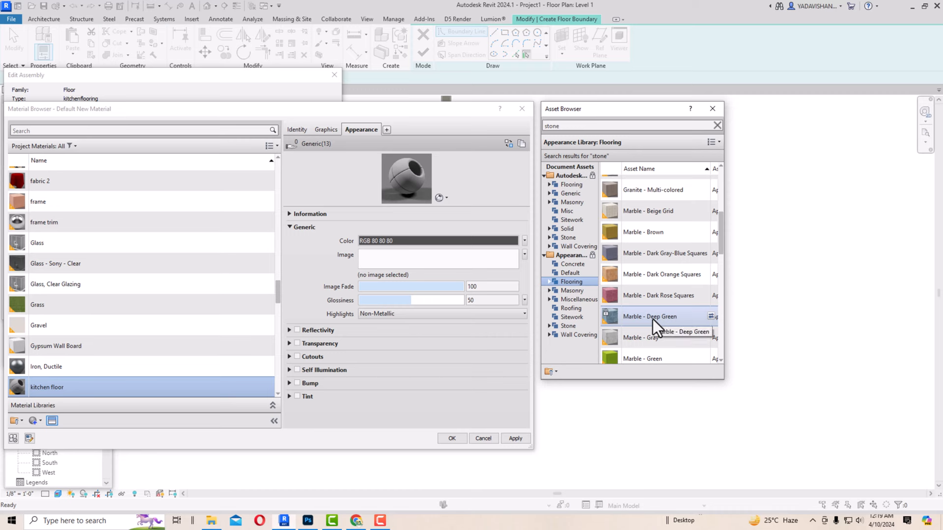
double_click(632, 253)
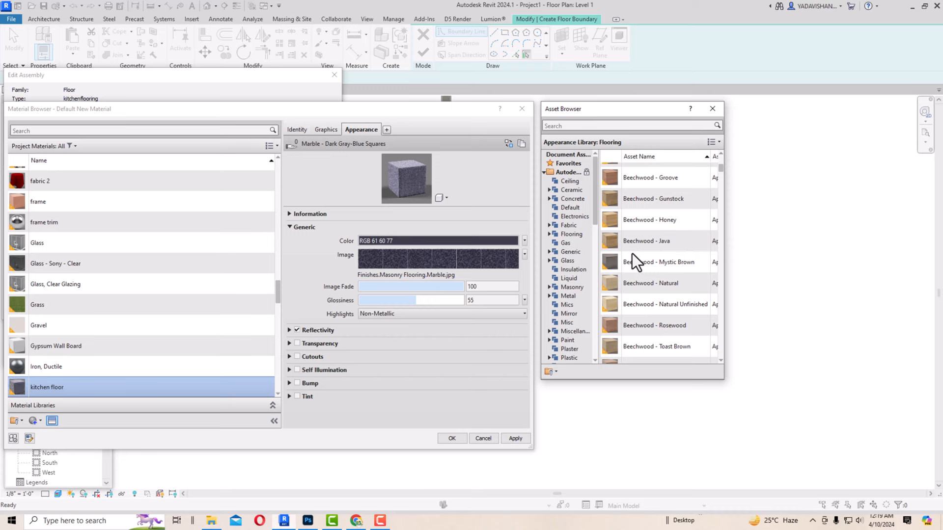
Step: Search the flooring appearance assets for "stone" again and apply Granite - Brown Mauve-Black to the kitchen floor material
scroll(644, 294, down, 2)
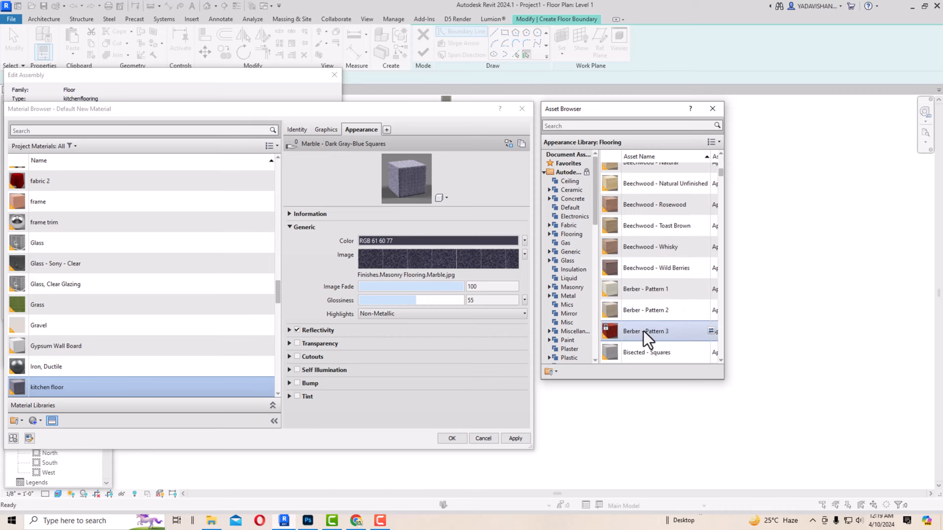
scroll(629, 241, up, 5)
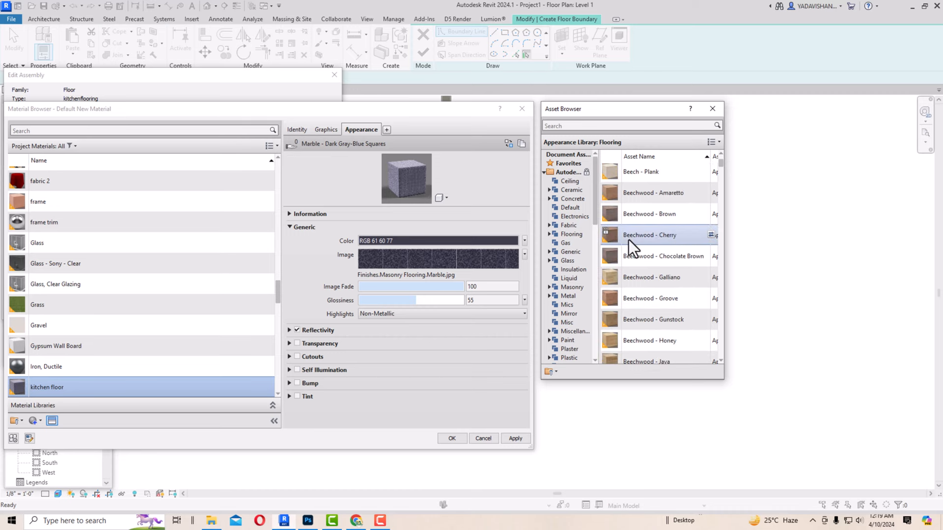
scroll(643, 275, down, 5)
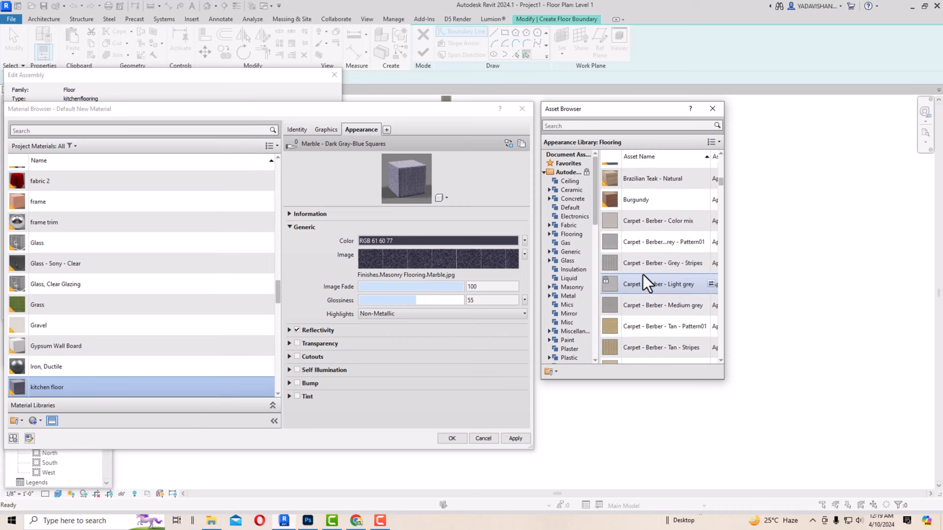
click(571, 125)
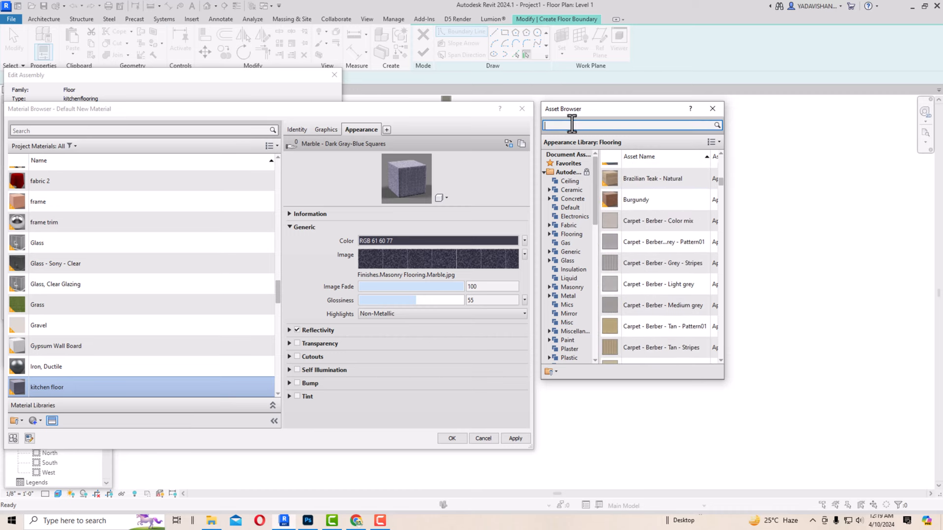
text(stone)
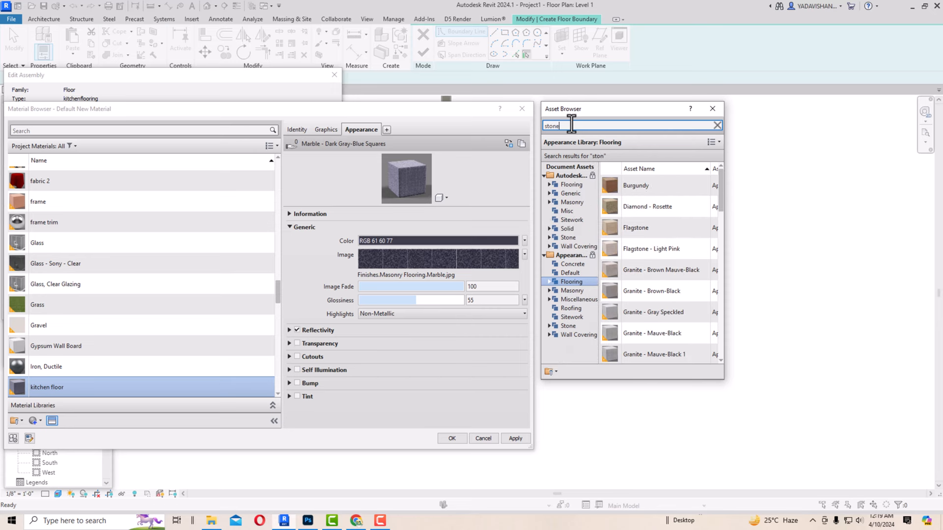
key(Return)
double_click(629, 270)
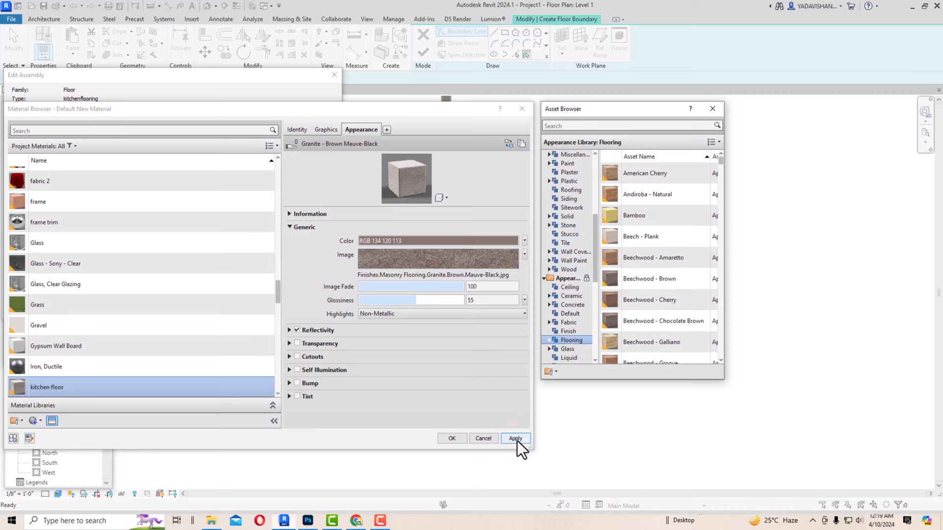
Step: Open the granite image of the kitchen floor material in the Texture Editor
click(437, 255)
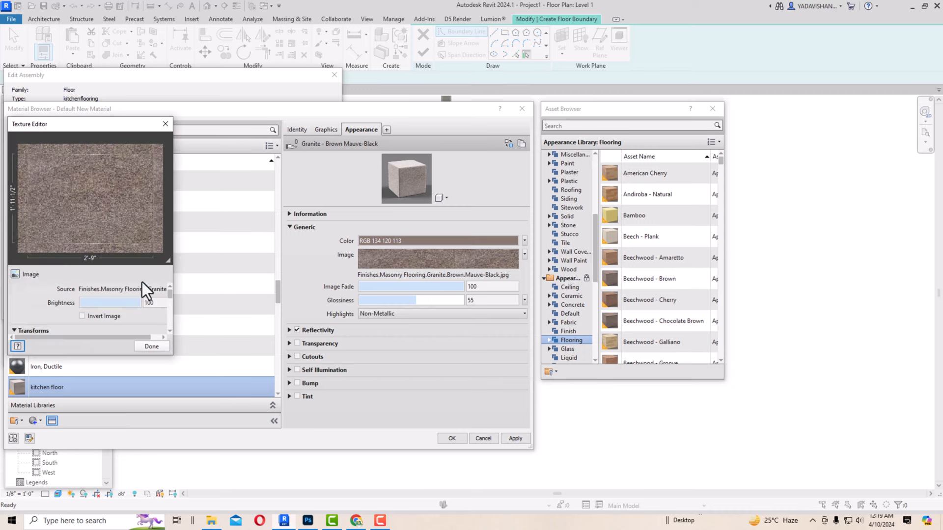
Step: Set the granite texture's sample size to 8 ft wide and 5 ft high for the kitchen floor material
scroll(146, 302, down, 5)
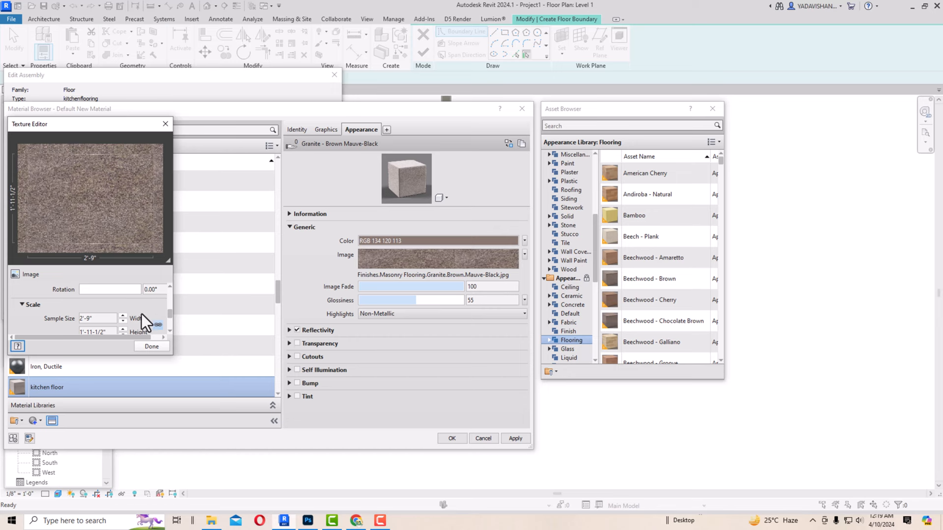
click(106, 318)
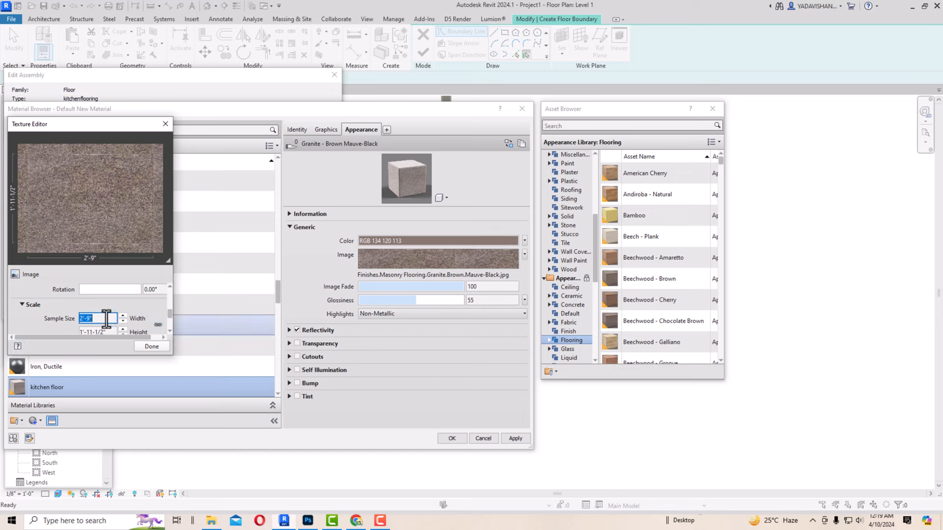
text(8)
click(106, 332)
text(5)
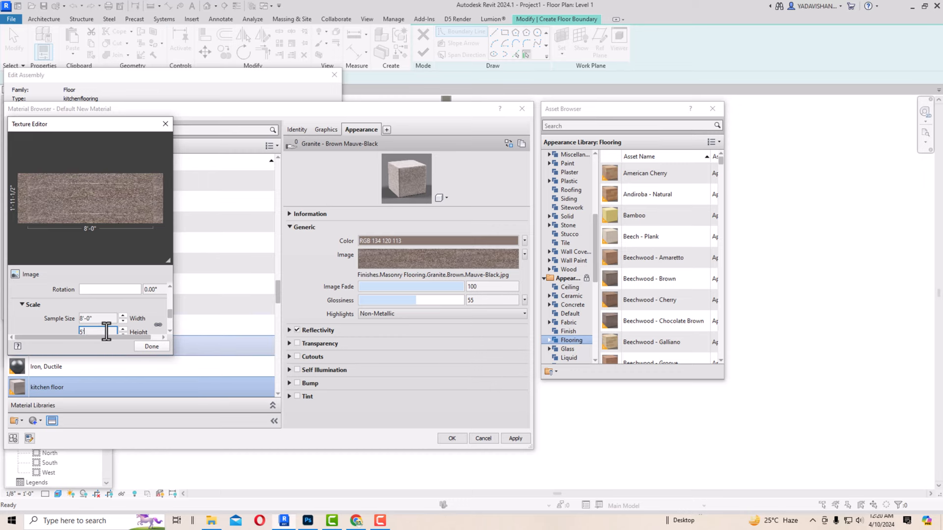
key(Tab)
click(160, 348)
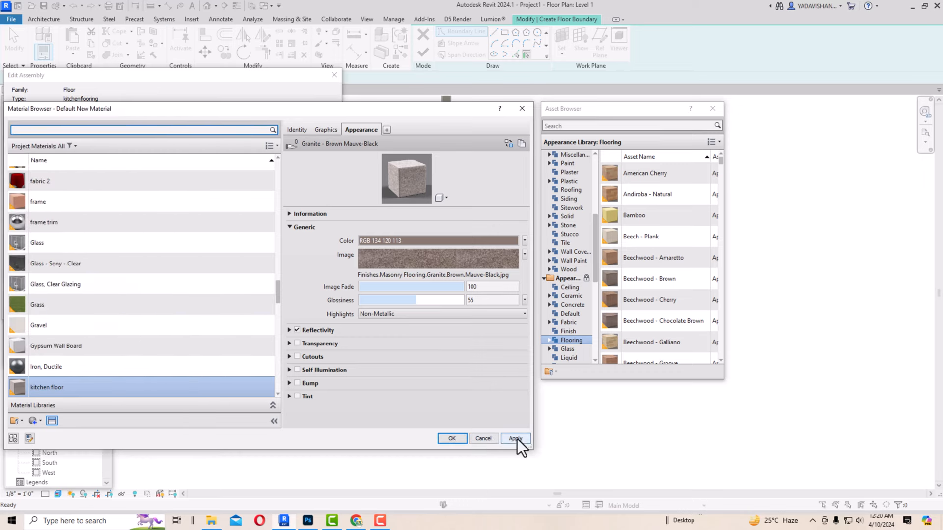
Step: Accept the kitchen floor material, the layer assembly and the kitchenflooring type properties
click(452, 439)
click(208, 346)
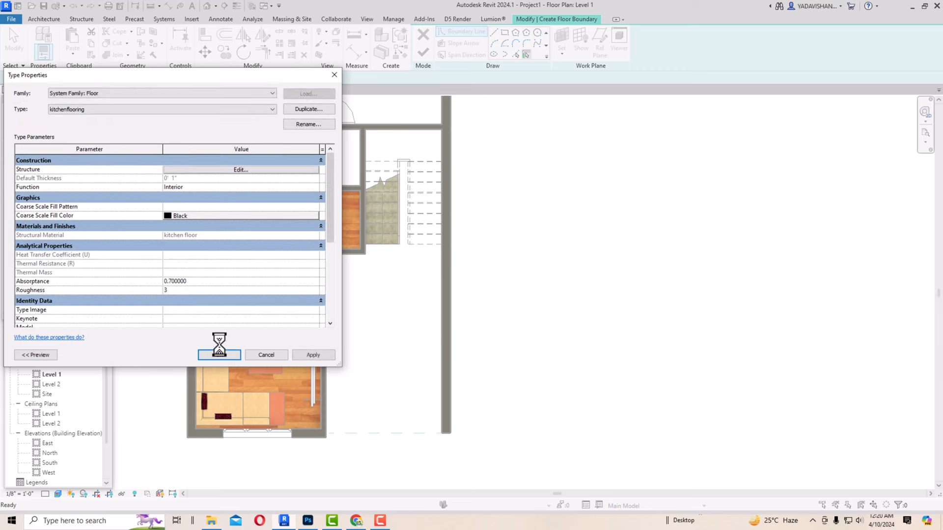
click(299, 357)
click(220, 355)
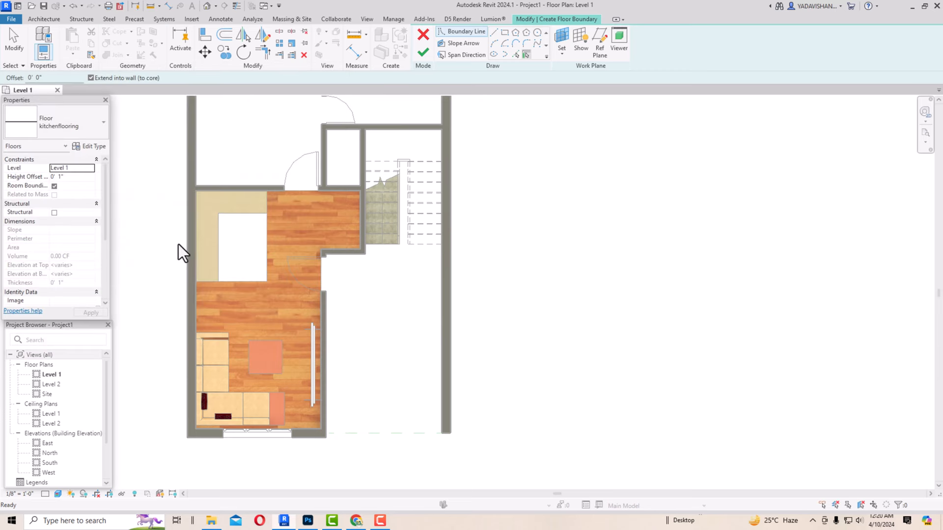
Step: Sketch a rectangular kitchenflooring boundary over the empty area inside the L-shaped kitchen slab and finish the floor
click(504, 33)
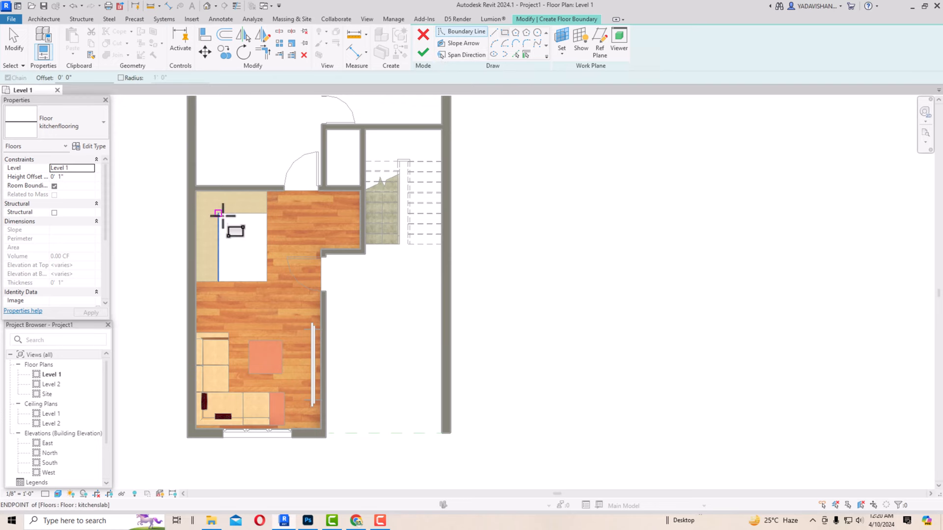
click(266, 282)
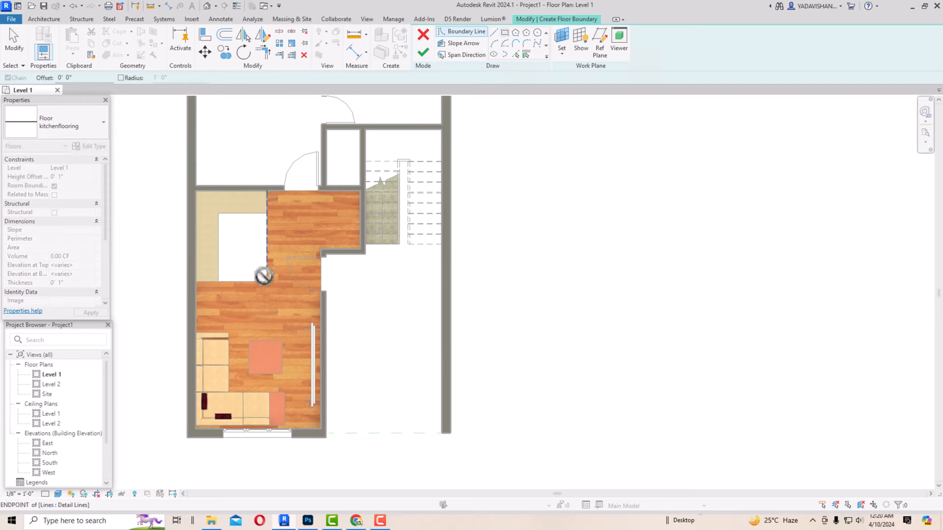
click(195, 191)
click(423, 52)
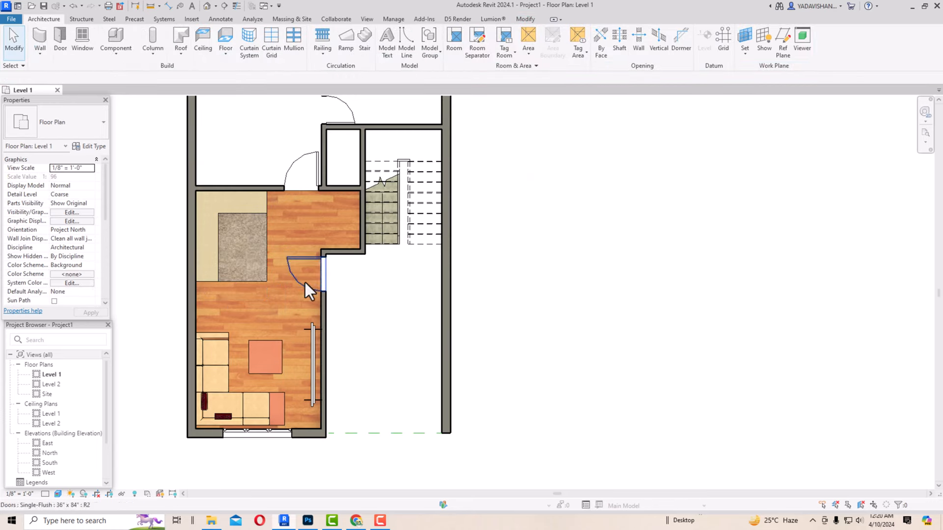
Step: Edit the boundary of the wooden flooring and delete its line along the partition wall with the door to the upper room
scroll(425, 376, down, 2)
scroll(323, 215, up, 2)
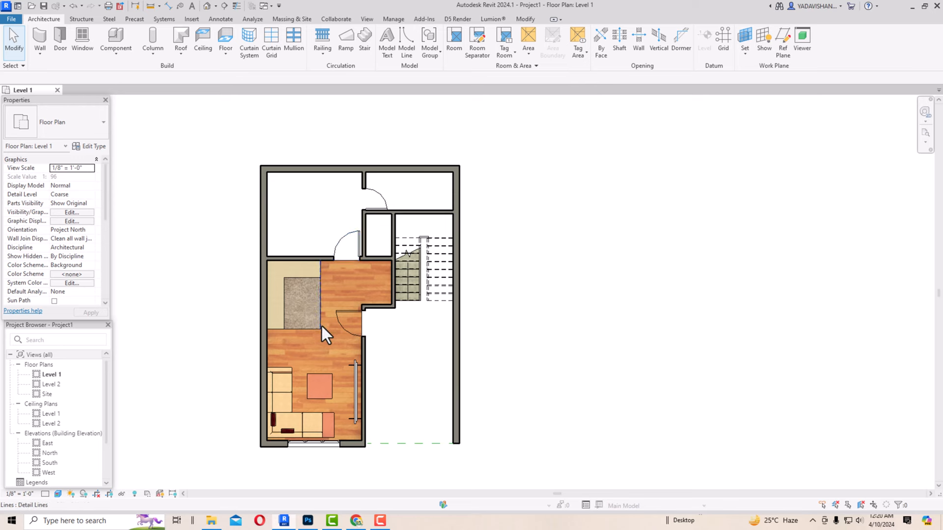
key(Tab)
key(Tab)
click(362, 326)
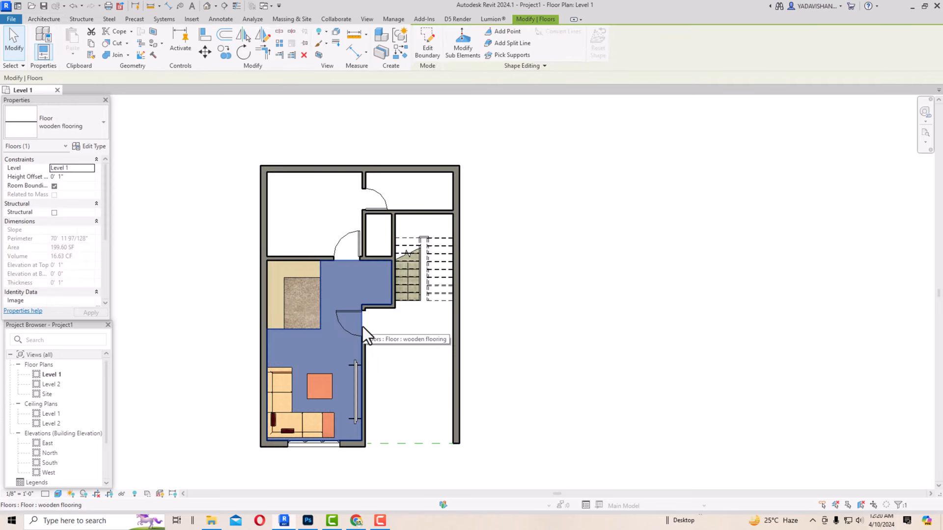
click(426, 45)
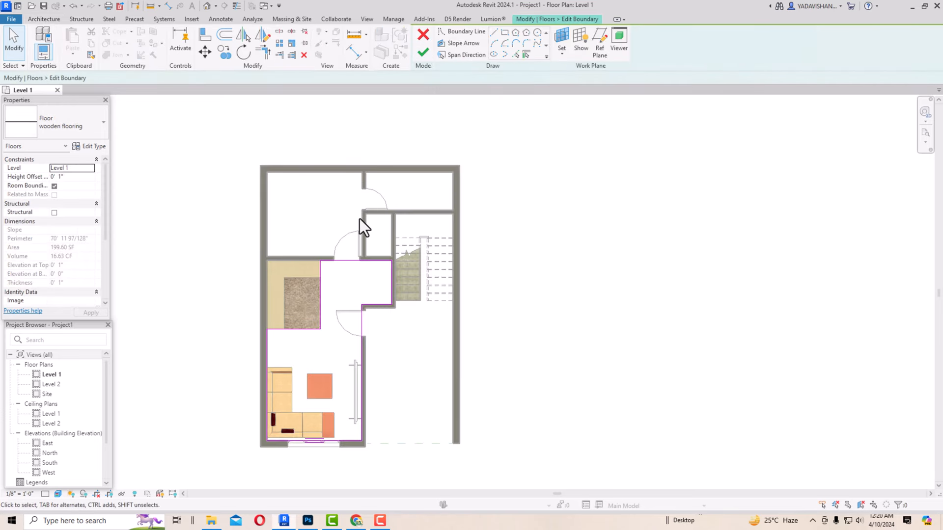
click(343, 260)
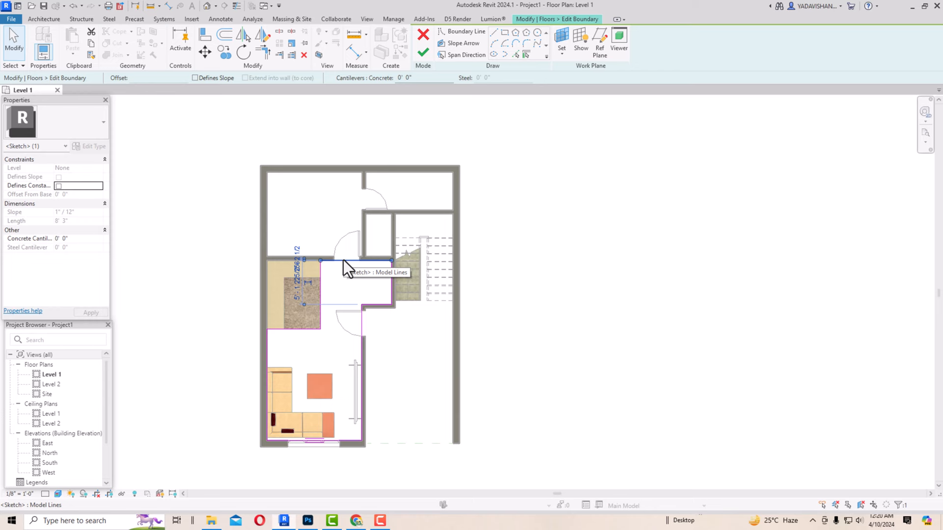
key(Delete)
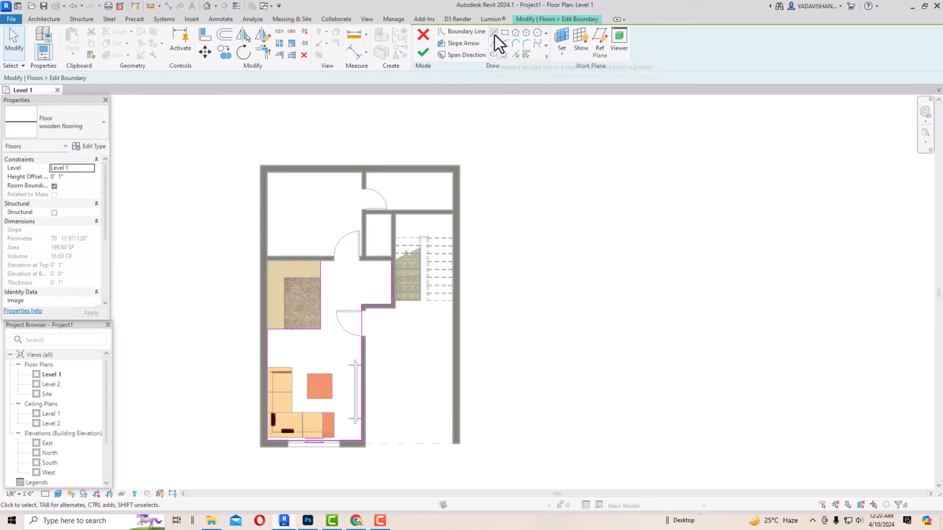
Step: Draw boundary lines from the kitchen slab's upper-right corner to the door jamb, through the wall and along its far face to the outer wall
click(494, 33)
click(320, 261)
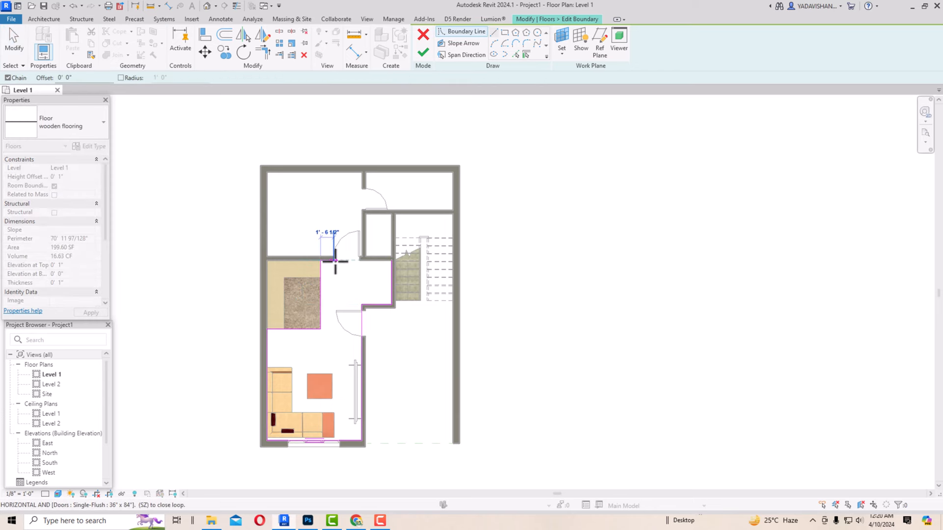
scroll(335, 261, up, 3)
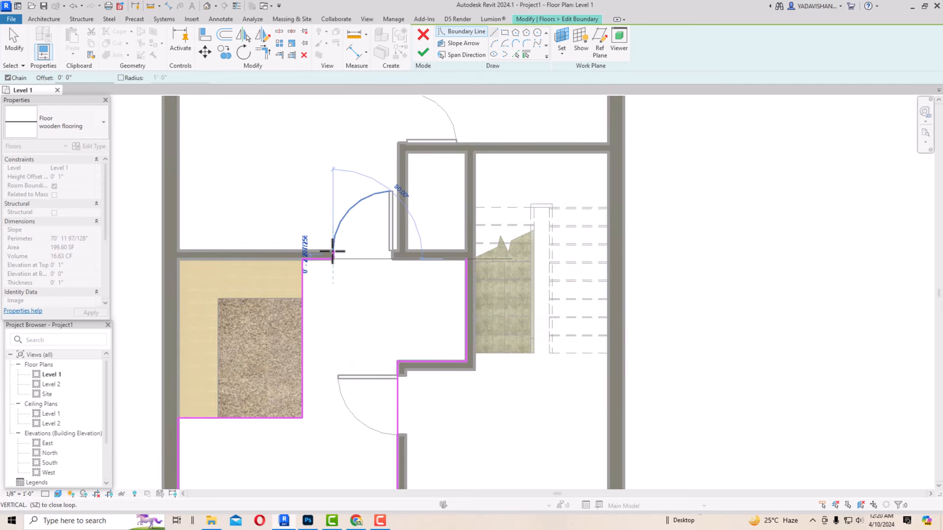
scroll(329, 252, up, 3)
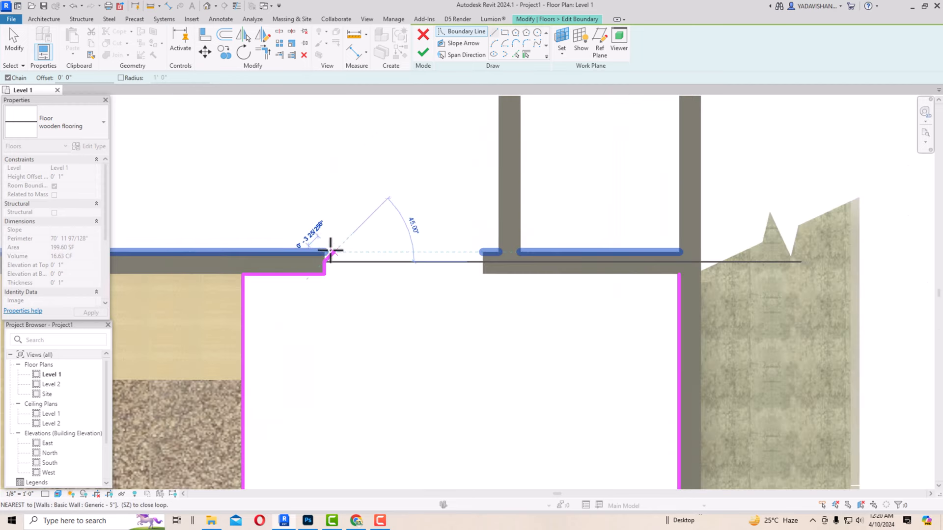
scroll(404, 252, down, 3)
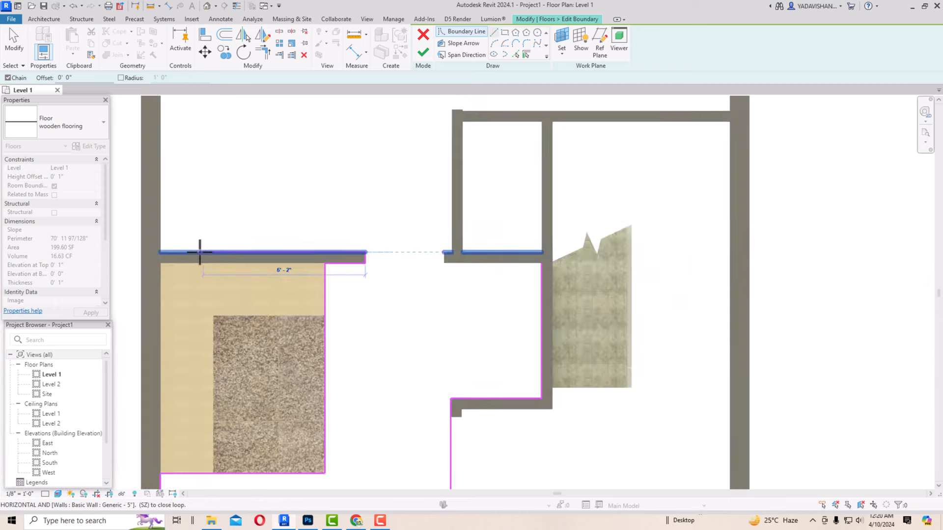
click(160, 252)
Step: Continue the boundary along the upper-left room's outer, top and inner walls, ending at the opposite jamb of its door opening
scroll(200, 299, down, 4)
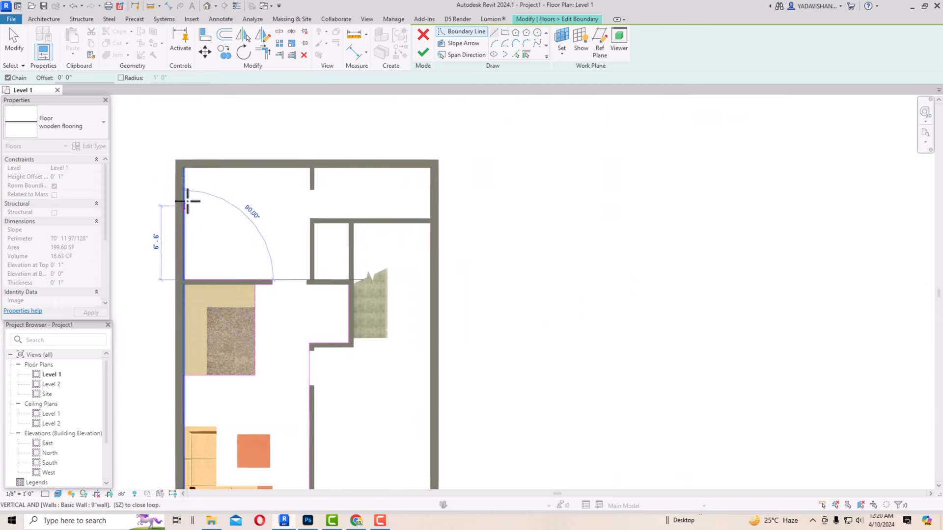
scroll(184, 191, up, 3)
click(187, 156)
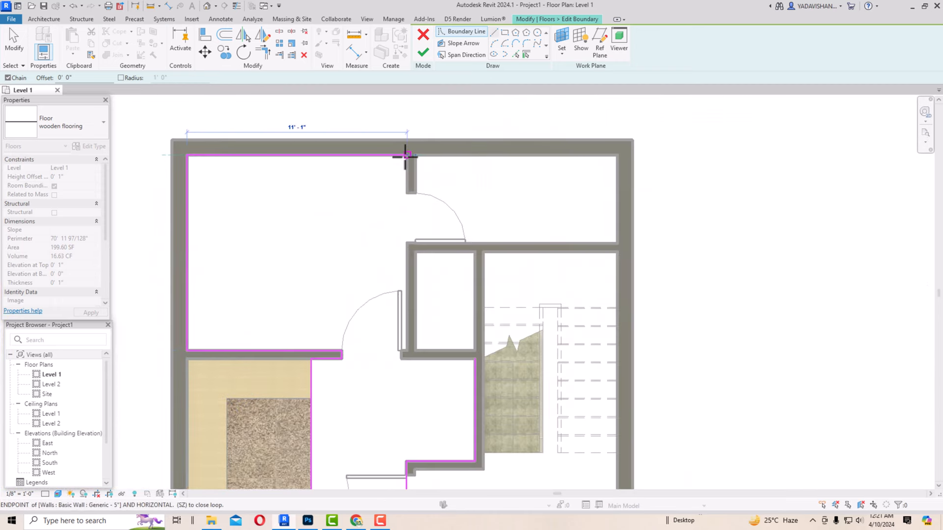
click(405, 156)
scroll(402, 354, up, 2)
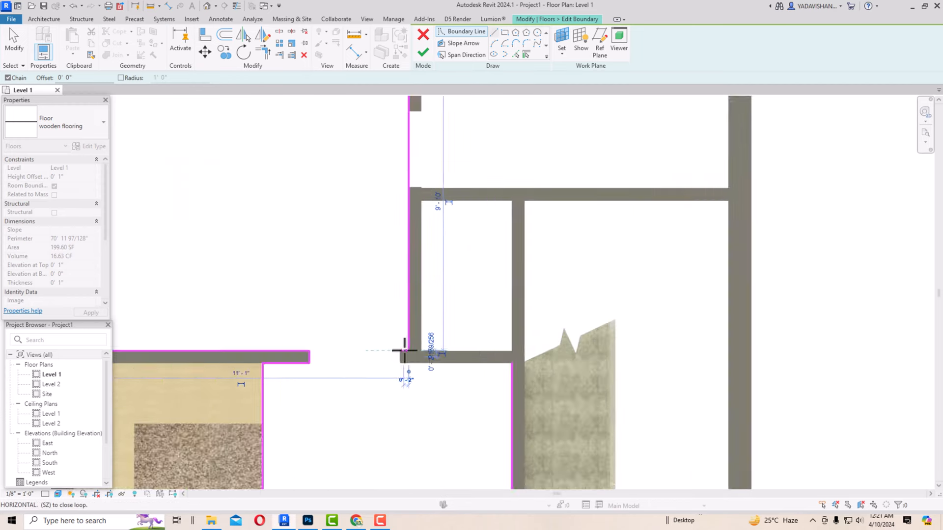
scroll(404, 350, down, 2)
click(410, 351)
click(397, 351)
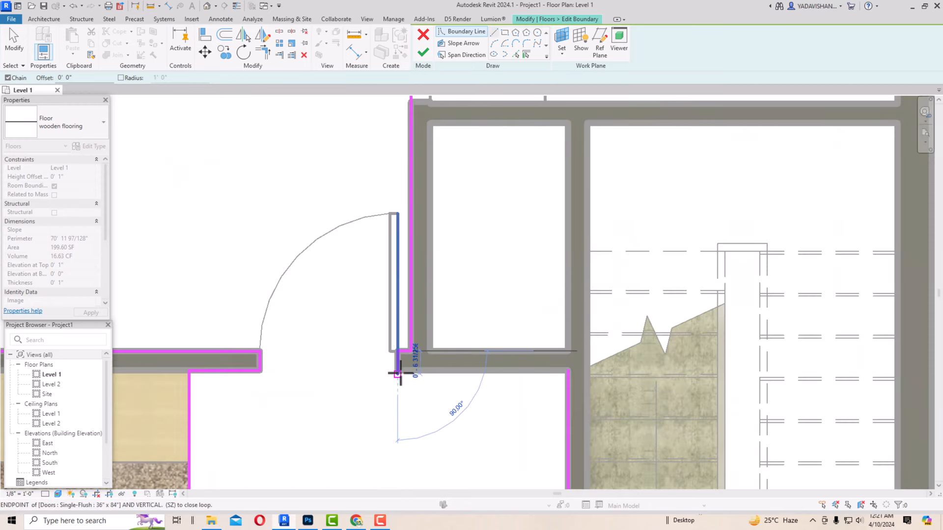
Step: Close the boundary down the door jamb and along the partition wall to the hall's corner, and finish the wooden flooring edit
click(397, 374)
click(566, 373)
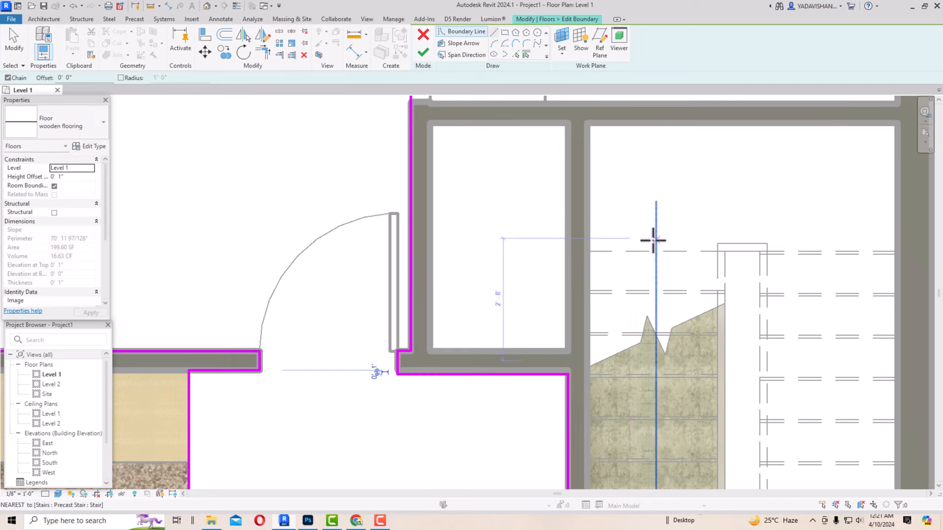
key(Escape)
key(Escape)
scroll(322, 286, down, 4)
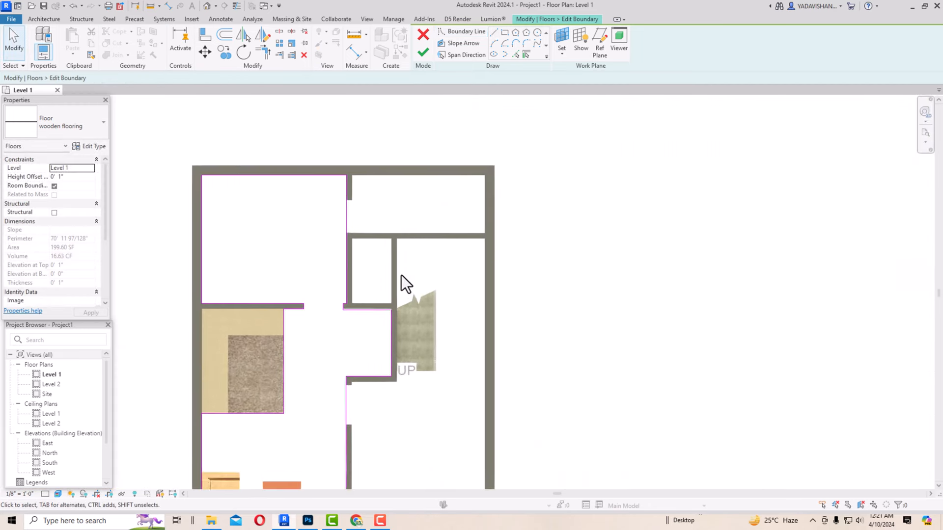
click(425, 53)
click(607, 225)
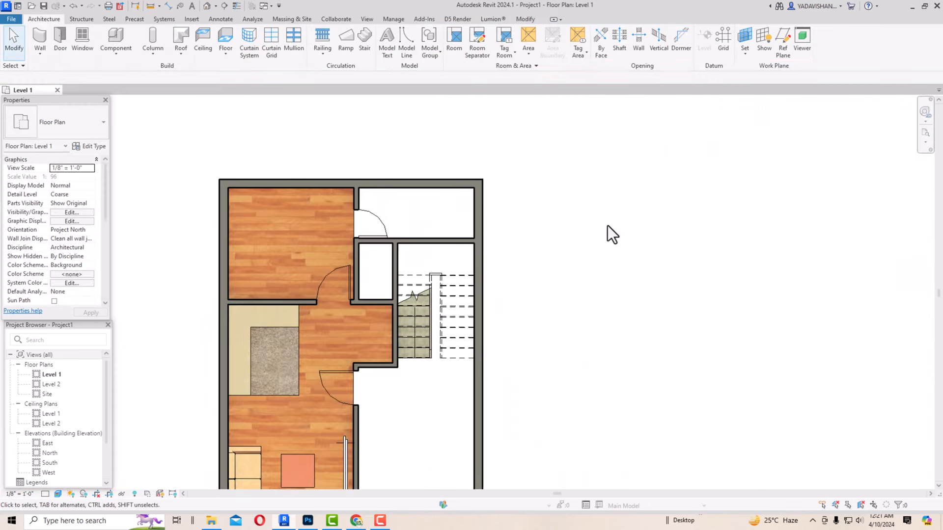
Step: Start a new floor and duplicate the kitchenflooring type as "toilet flooring"
scroll(413, 174, down, 1)
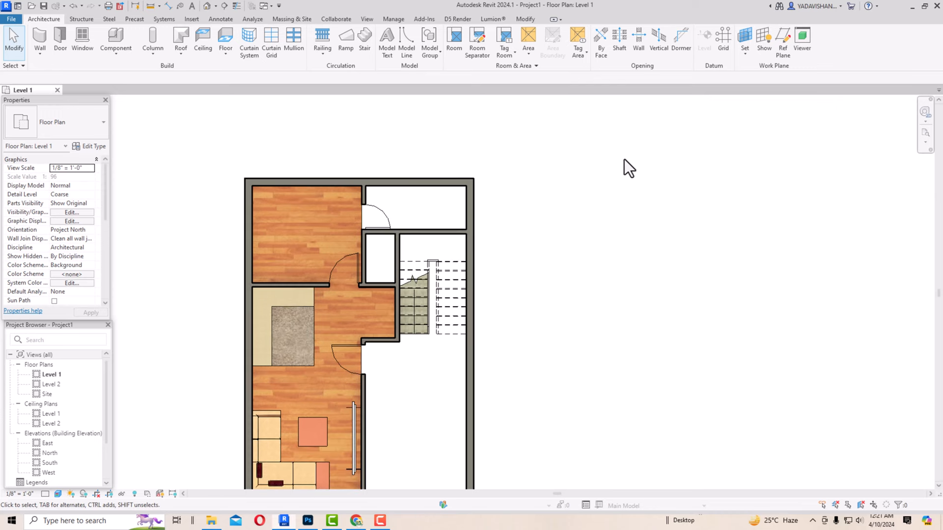
scroll(290, 135, down, 1)
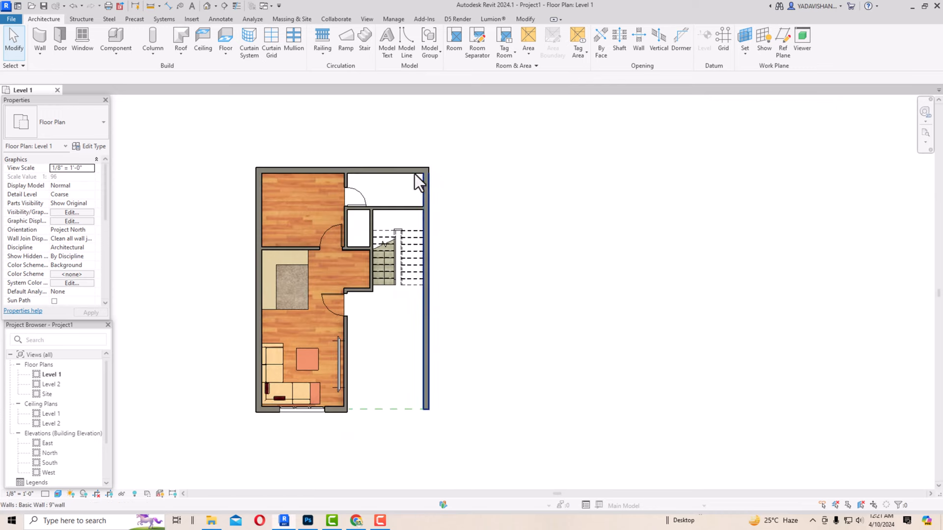
scroll(393, 175, up, 1)
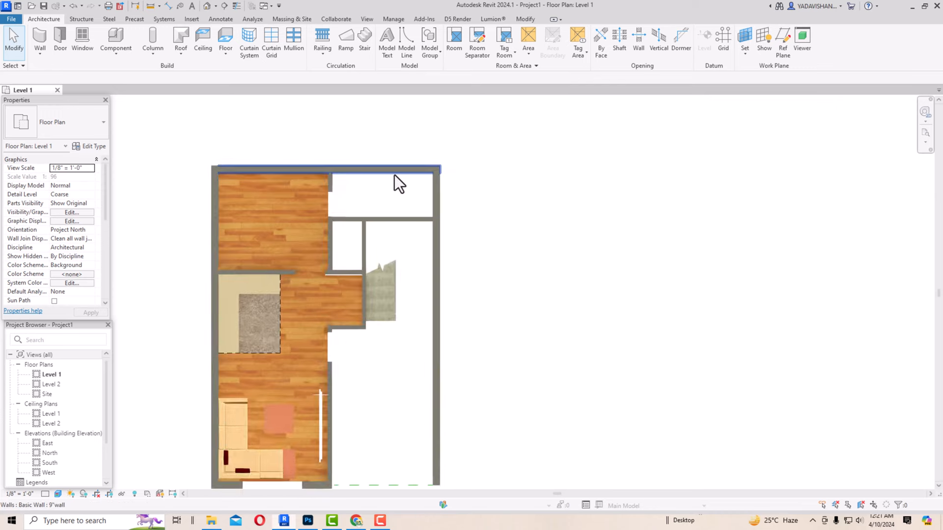
click(220, 39)
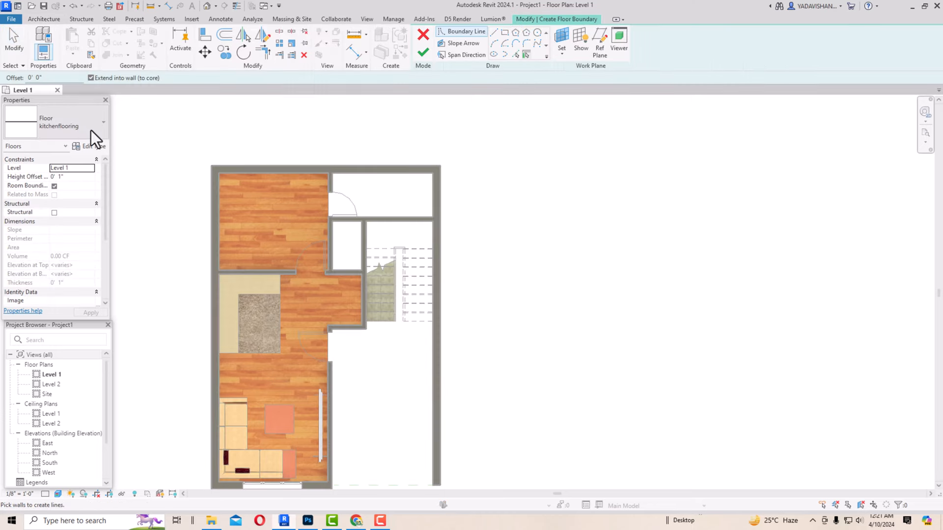
click(90, 146)
click(312, 109)
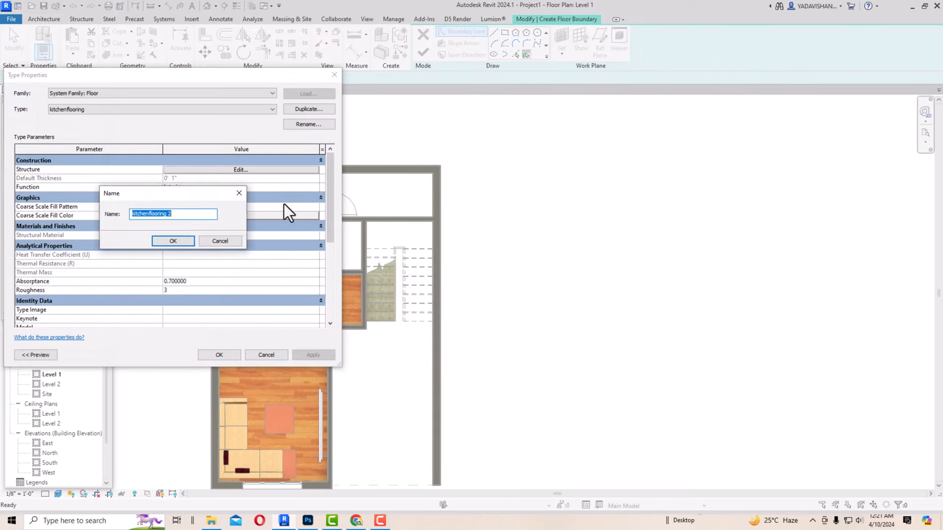
text(toilet flooring)
click(172, 241)
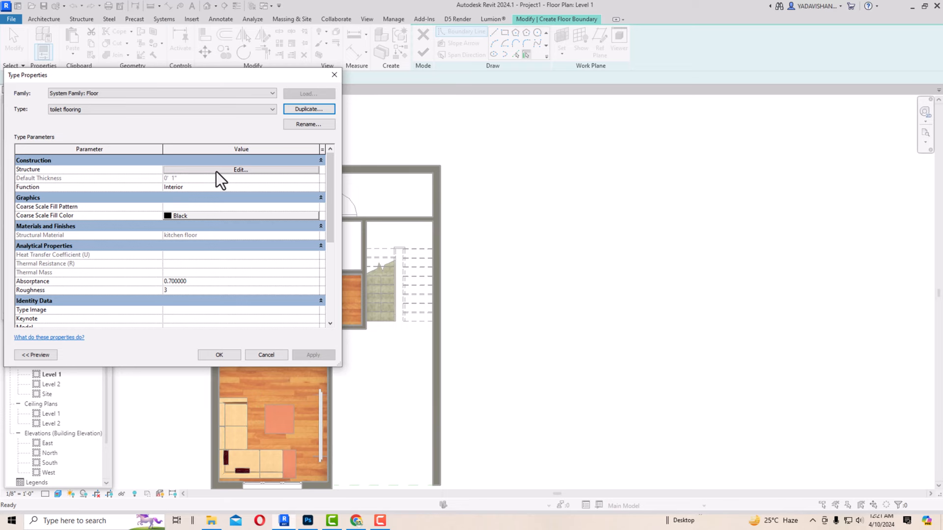
Step: Create a new material named "toilet flooring" for the structure layer of the toilet flooring type
click(216, 171)
click(137, 176)
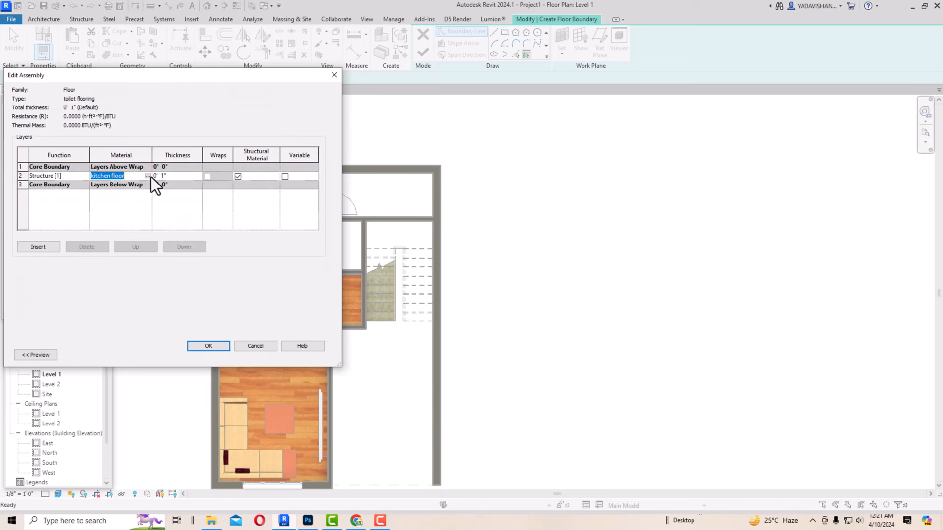
click(148, 176)
click(35, 421)
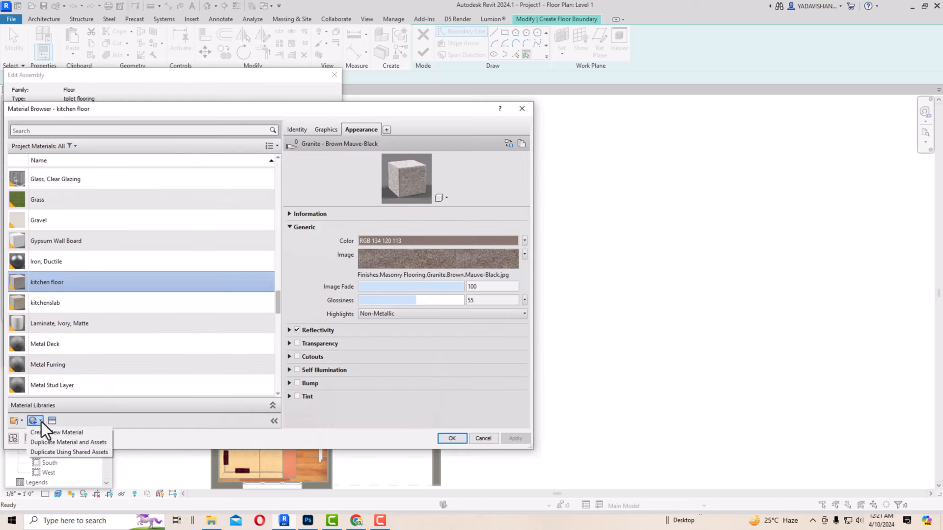
click(43, 431)
right_click(66, 264)
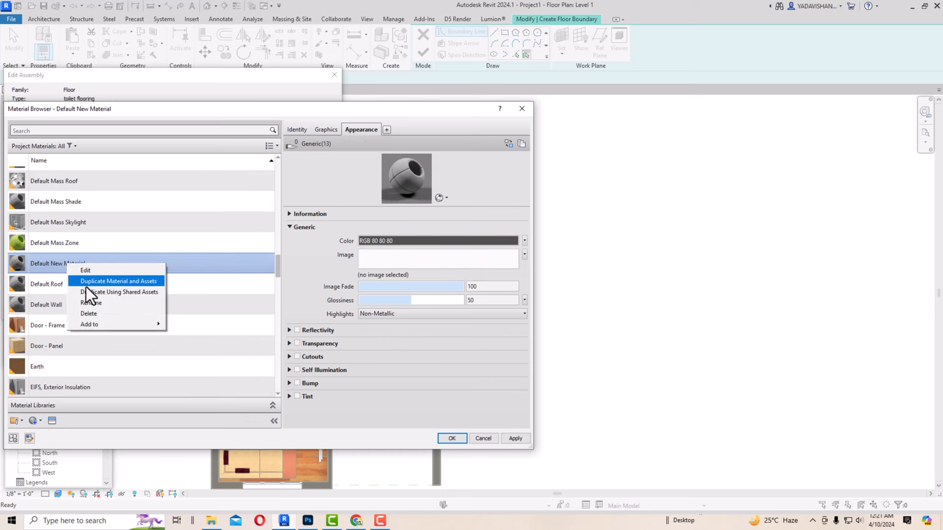
click(93, 303)
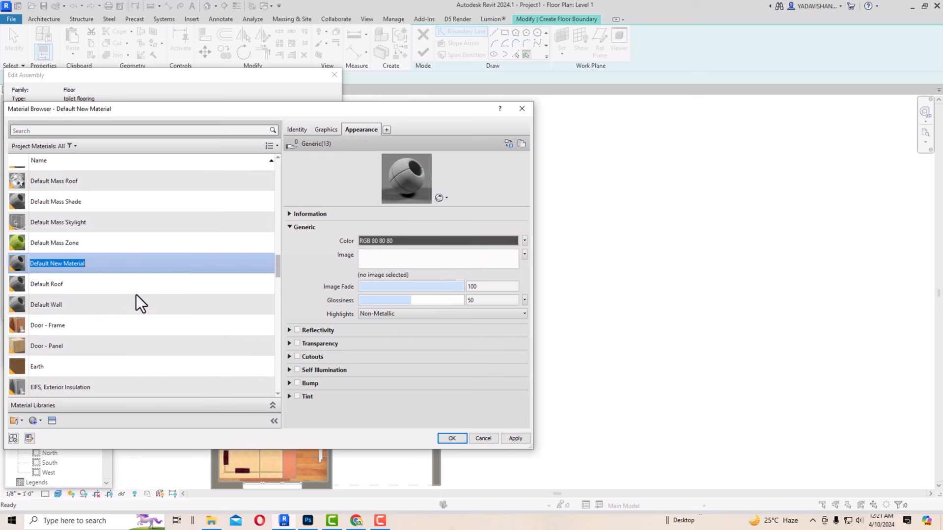
text(toilet )
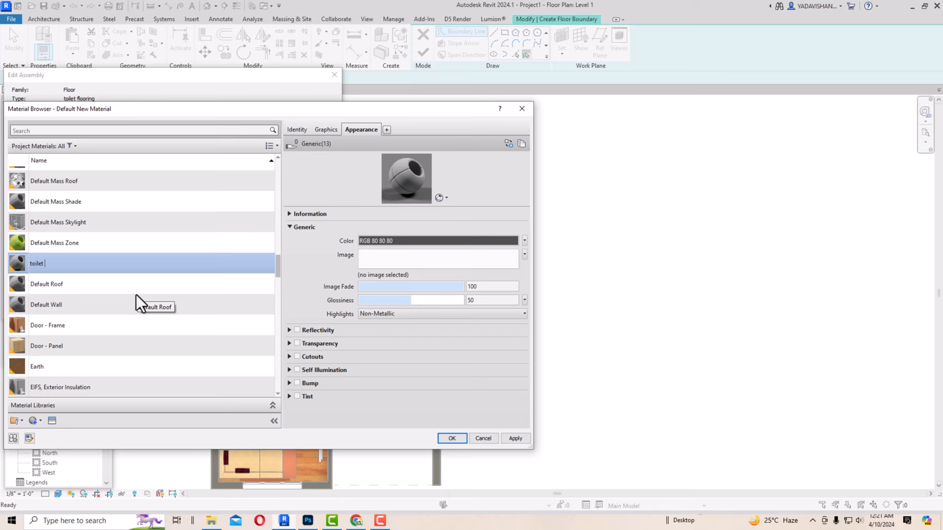
text(flooring)
Step: Search the appearance assets for "floor" and apply the ceramic 1in Squares - Mosaic Blue to the toilet flooring material
click(52, 421)
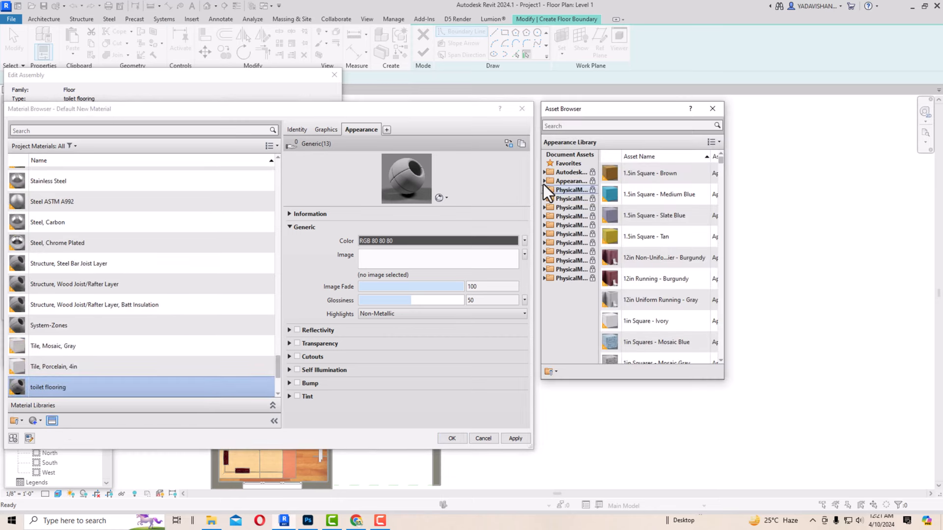
click(566, 125)
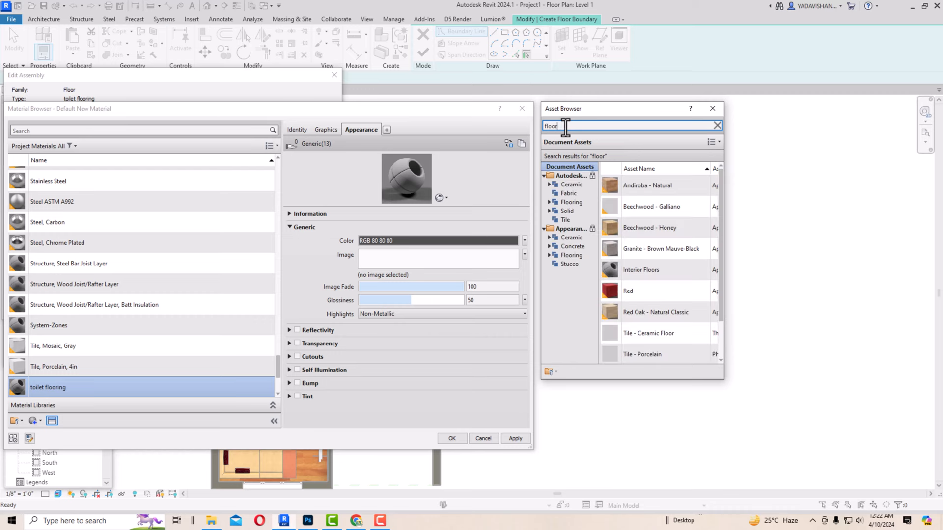
click(573, 238)
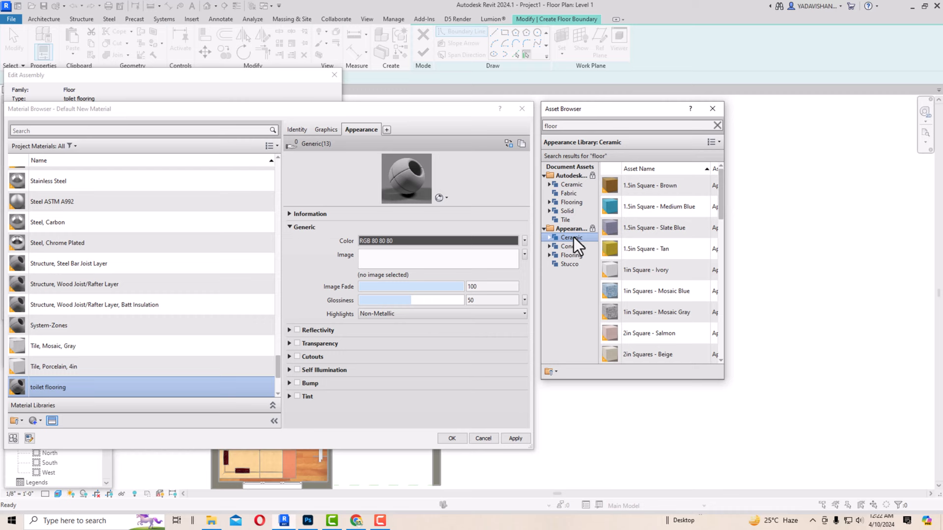
double_click(662, 293)
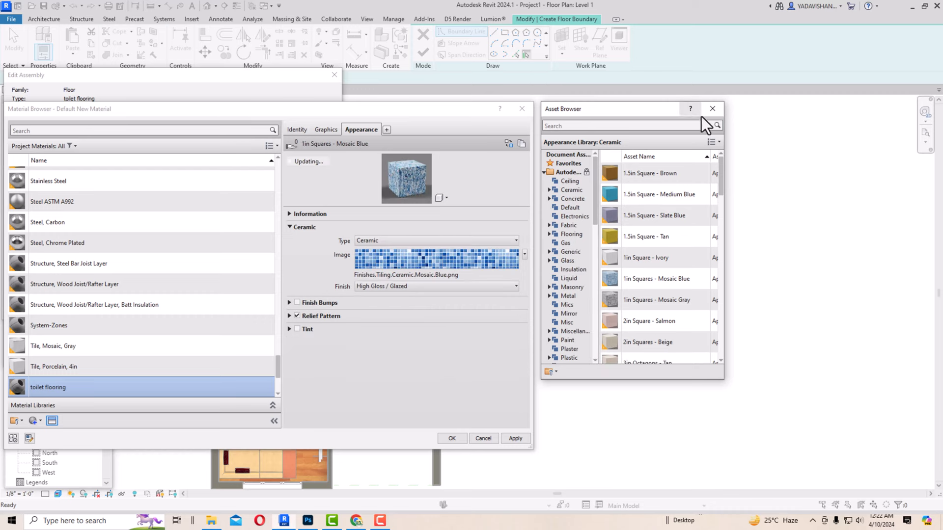
click(713, 110)
Step: Unlink the mosaic texture's proportions, set its sample size to 10' wide by 4'5" high, and accept the material and floor type
click(456, 265)
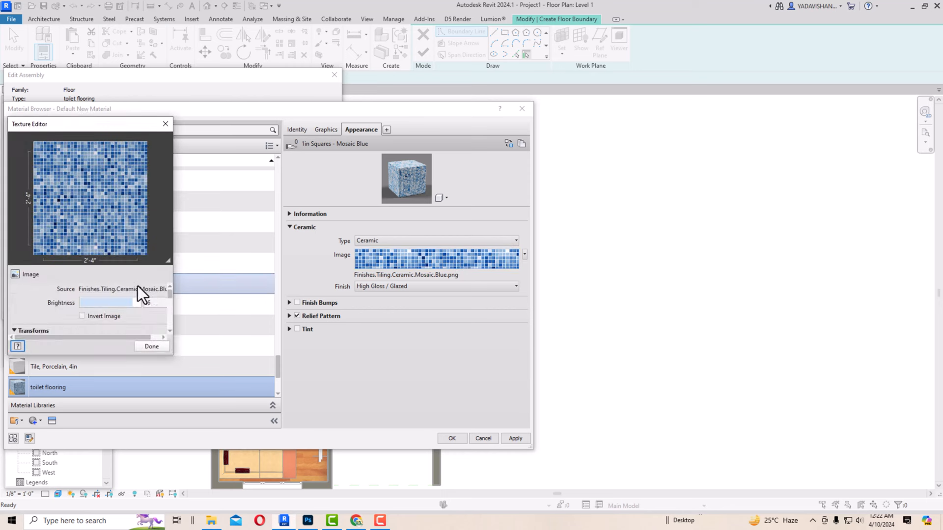
scroll(128, 287, down, 5)
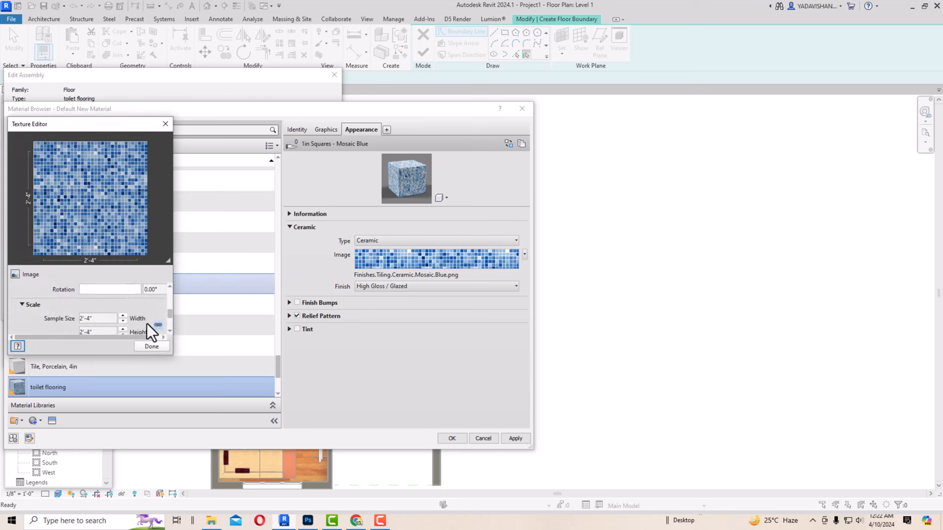
click(156, 325)
click(79, 319)
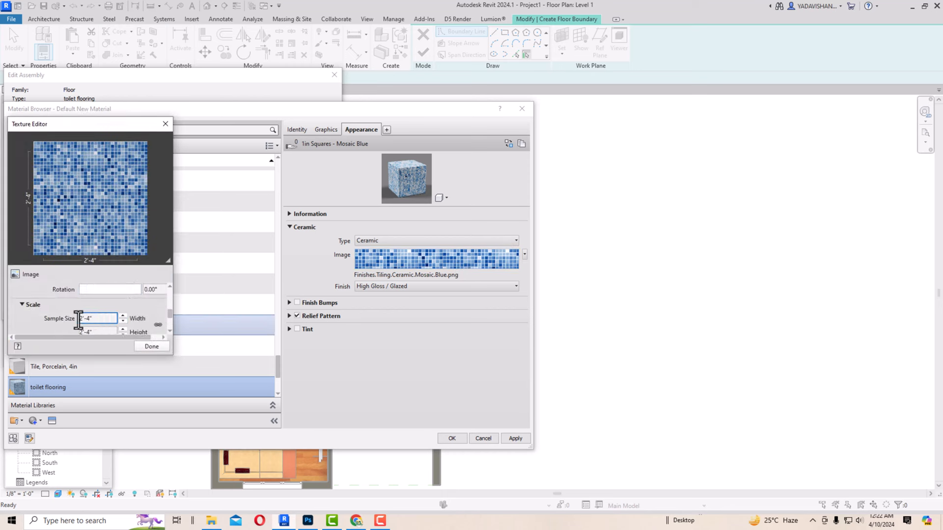
drag(94, 319, 77, 319)
text(10)
click(81, 332)
drag(95, 332, 77, 332)
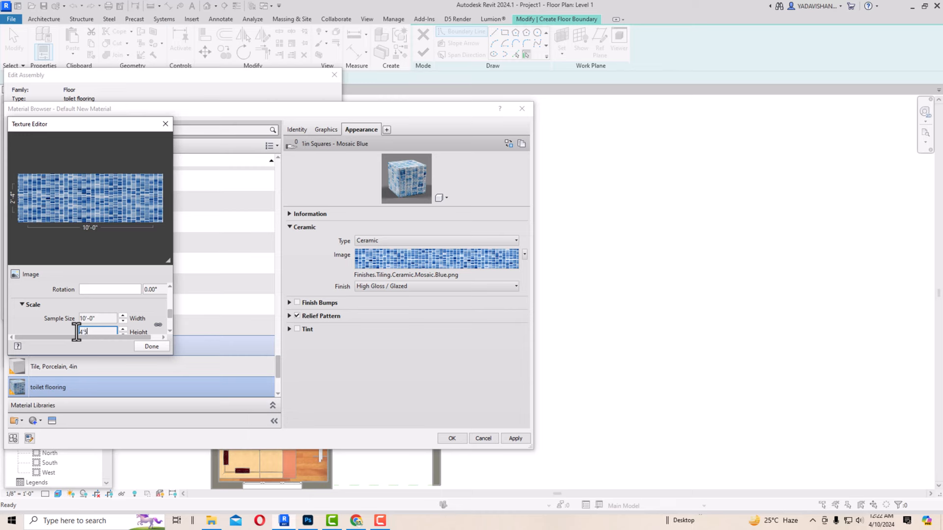
text(4'5")
click(147, 347)
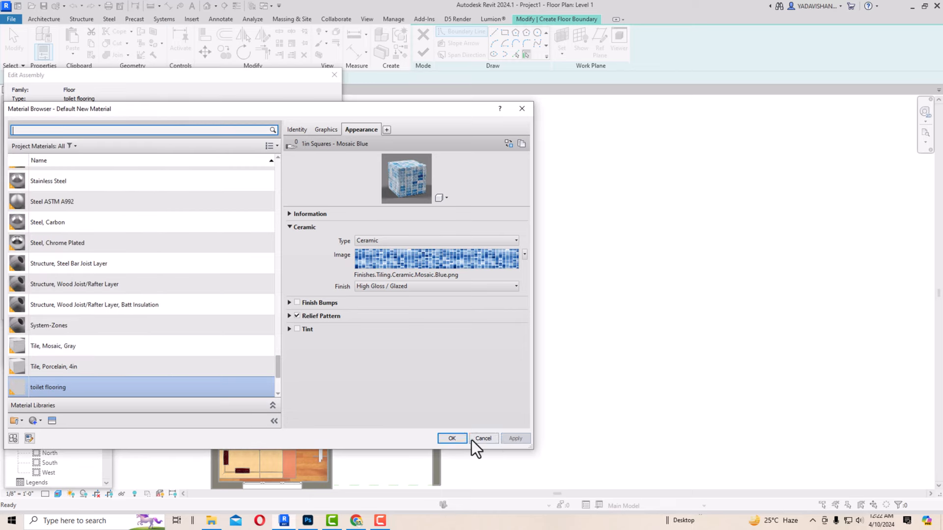
click(451, 438)
click(208, 347)
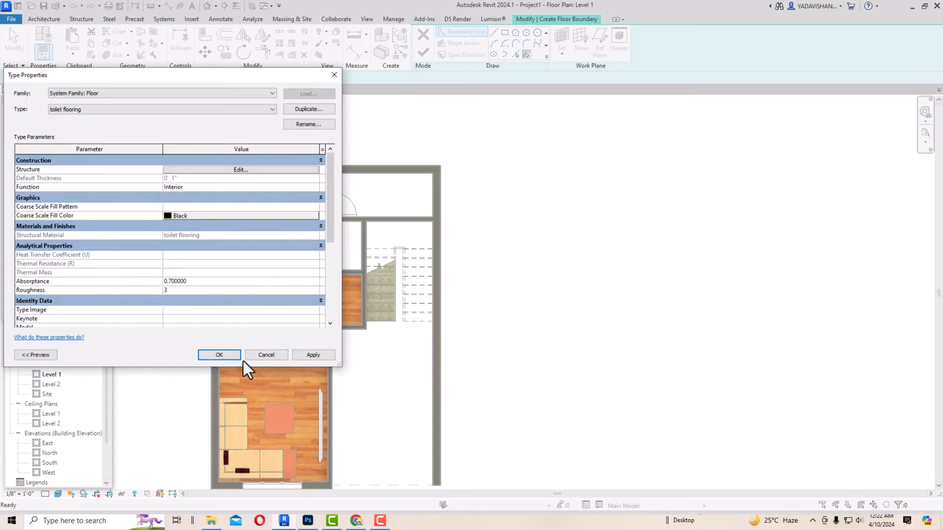
click(207, 355)
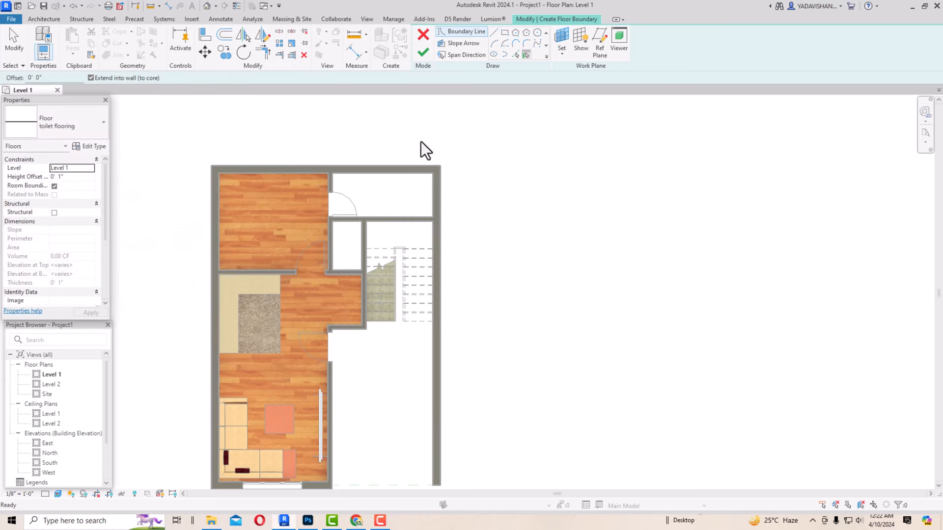
Step: Draw a rectangular floor boundary along the inner wall faces of the upper-right toilet room
click(505, 33)
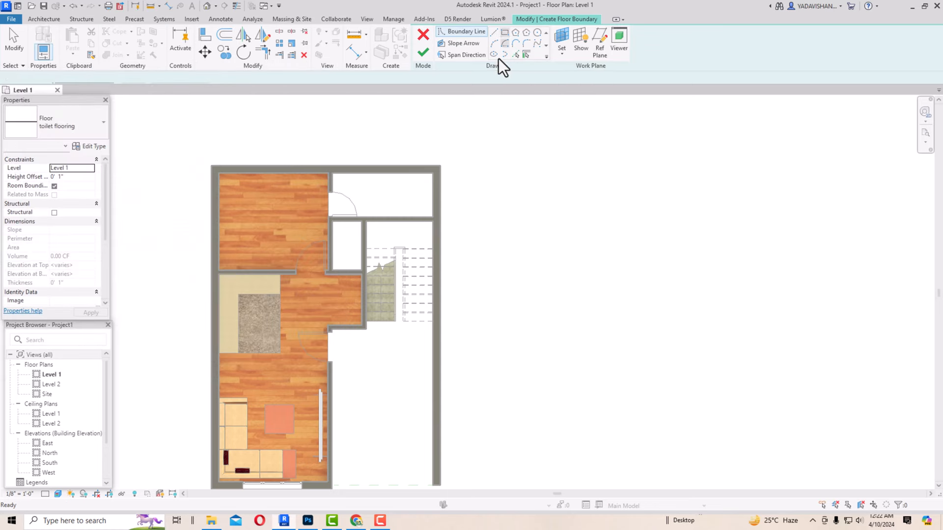
click(433, 217)
click(334, 173)
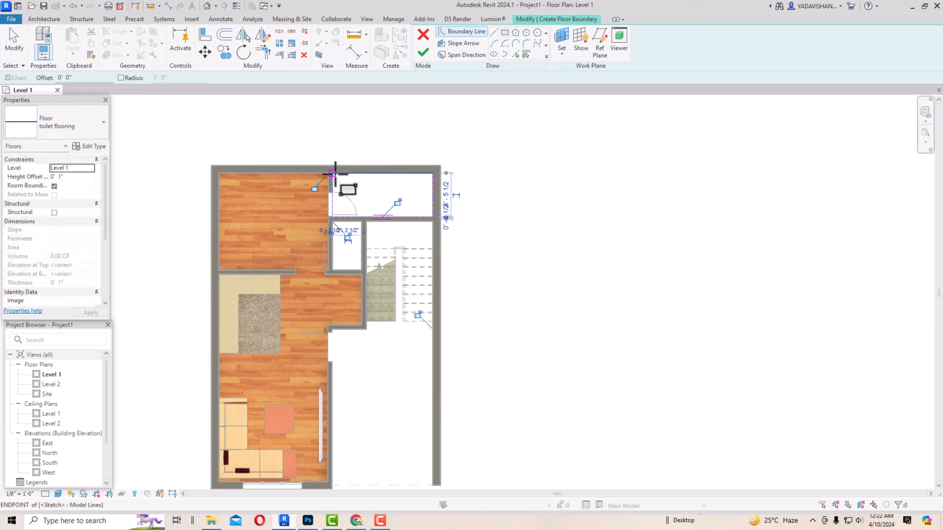
scroll(379, 160, up, 2)
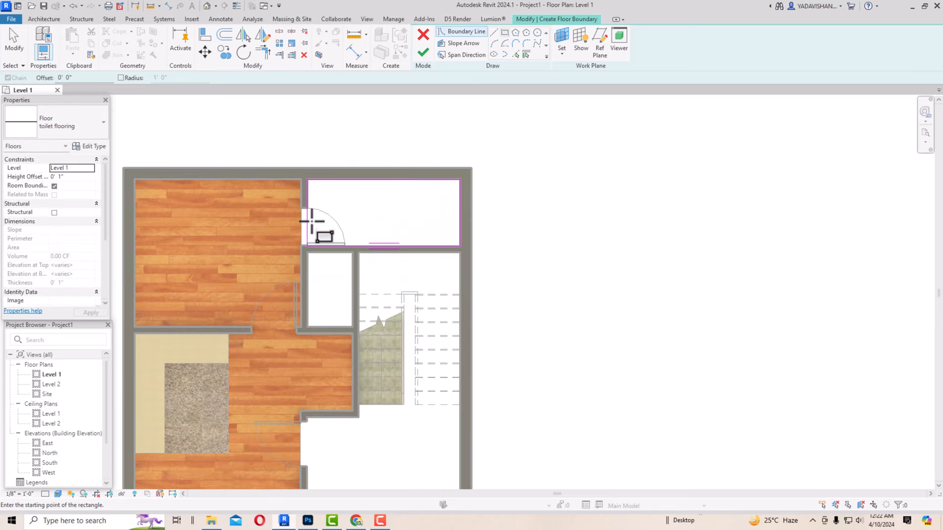
key(Escape)
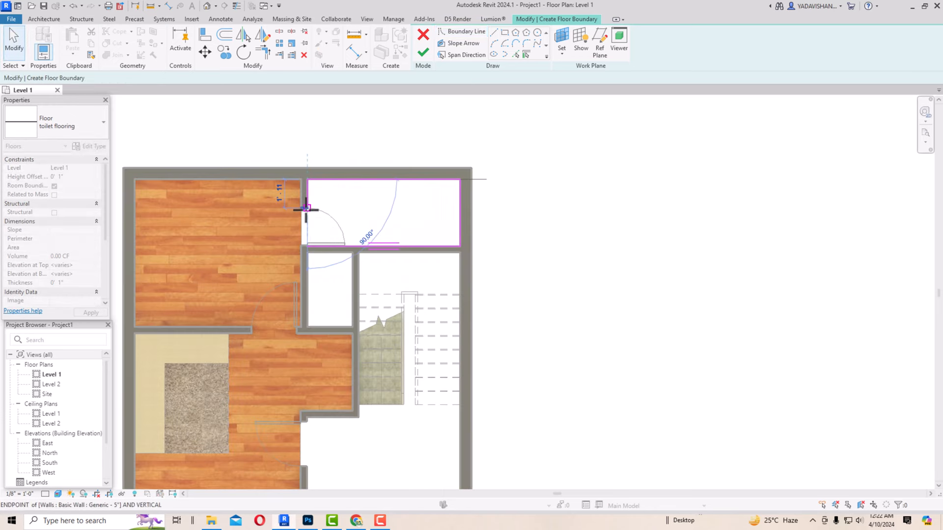
Step: Draw boundary lines from the upper door jamb through the wall thickness and down the wall's far face across the toilet's door opening
click(494, 32)
click(307, 210)
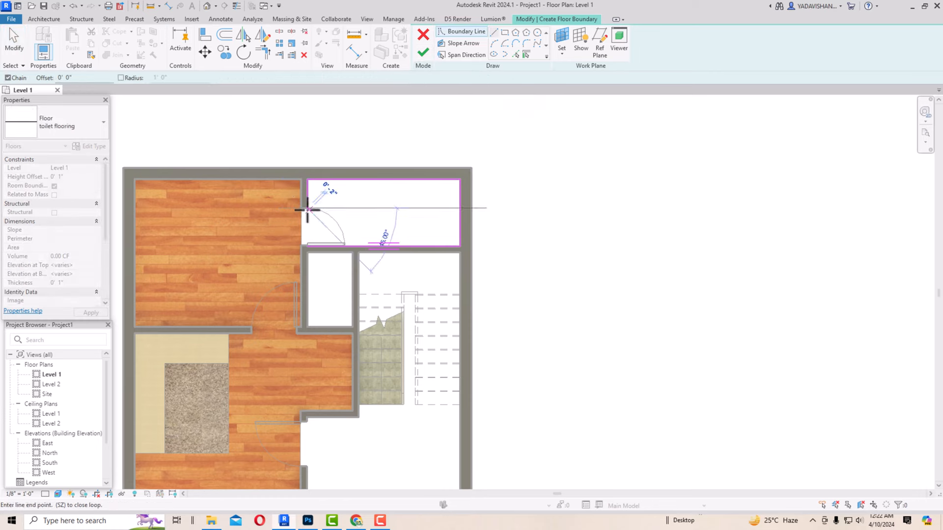
click(301, 210)
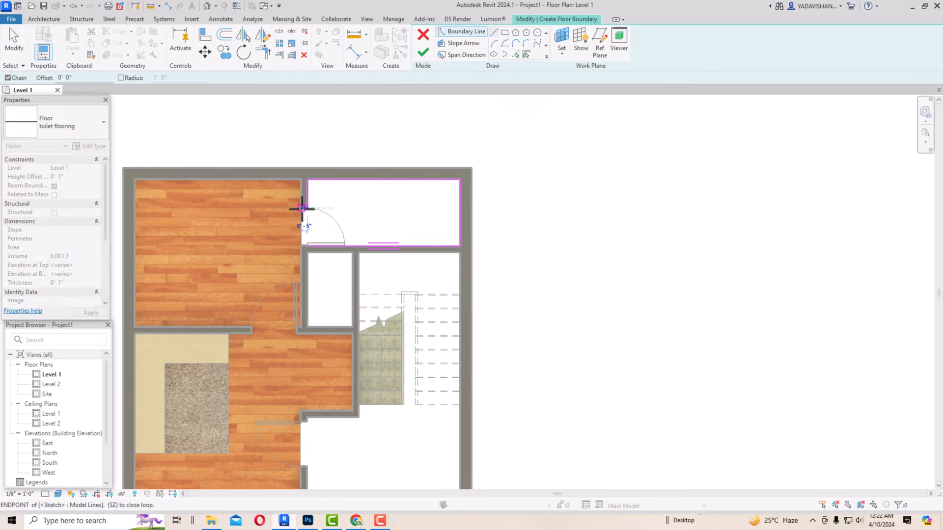
click(302, 246)
key(Escape)
scroll(329, 223, up, 2)
key(Escape)
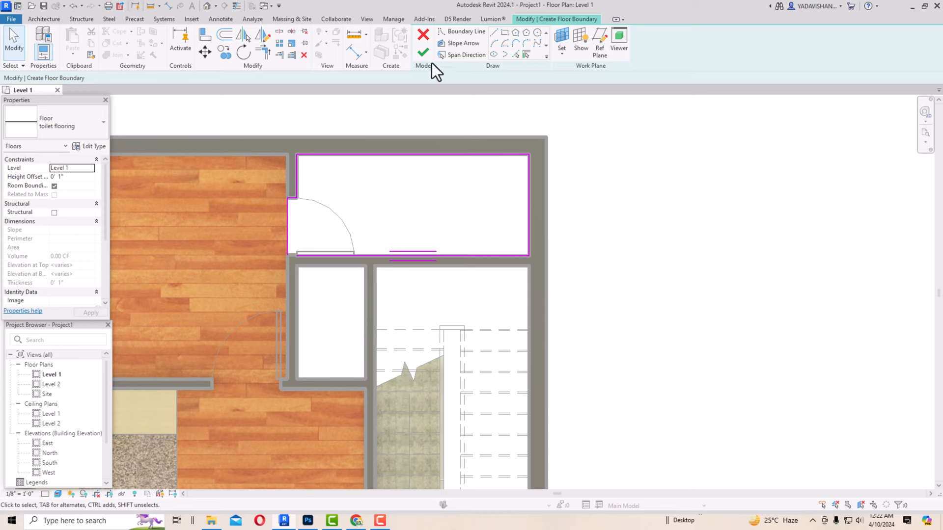
Step: Trim the bottom and door-side boundary lines to a corner at the lower door jamb and finish the toilet floor
click(263, 52)
click(311, 254)
click(287, 250)
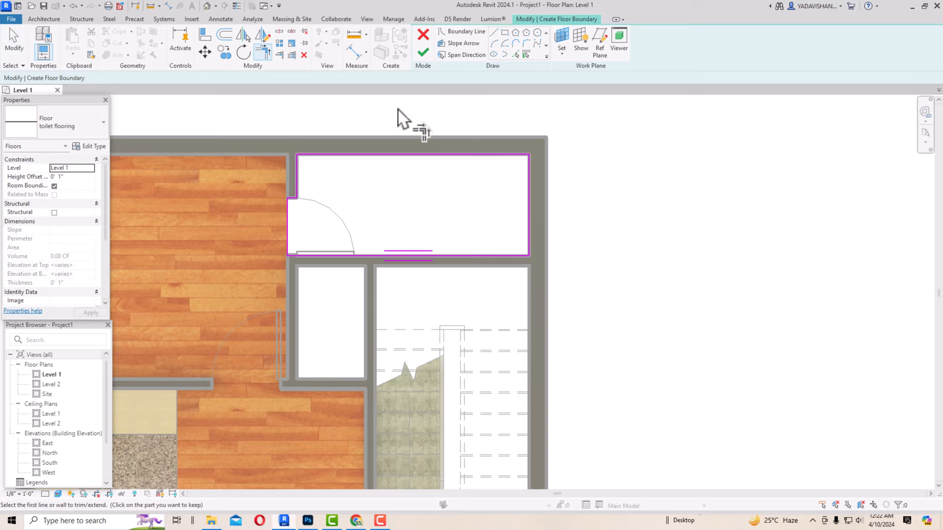
click(422, 53)
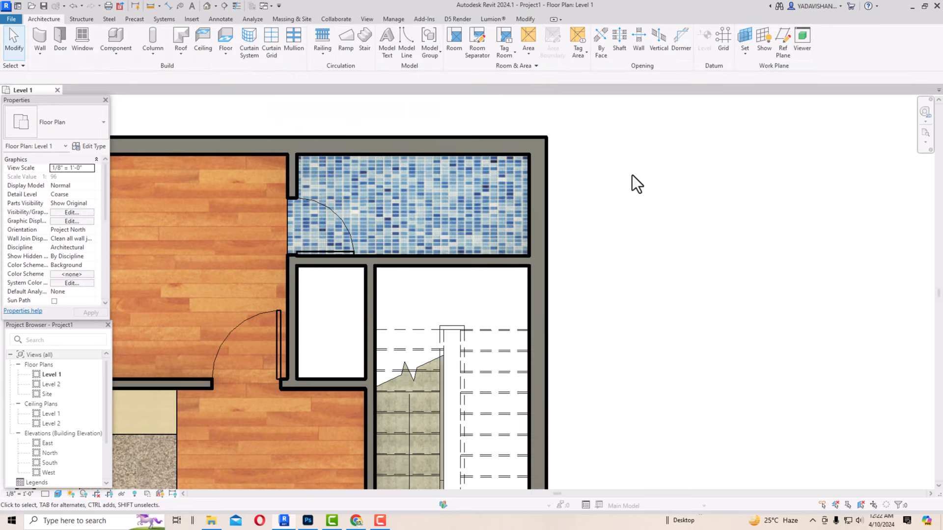
Step: Start a new floor and duplicate the toilet flooring type as "parking"
scroll(635, 181, down, 2)
scroll(382, 168, down, 1)
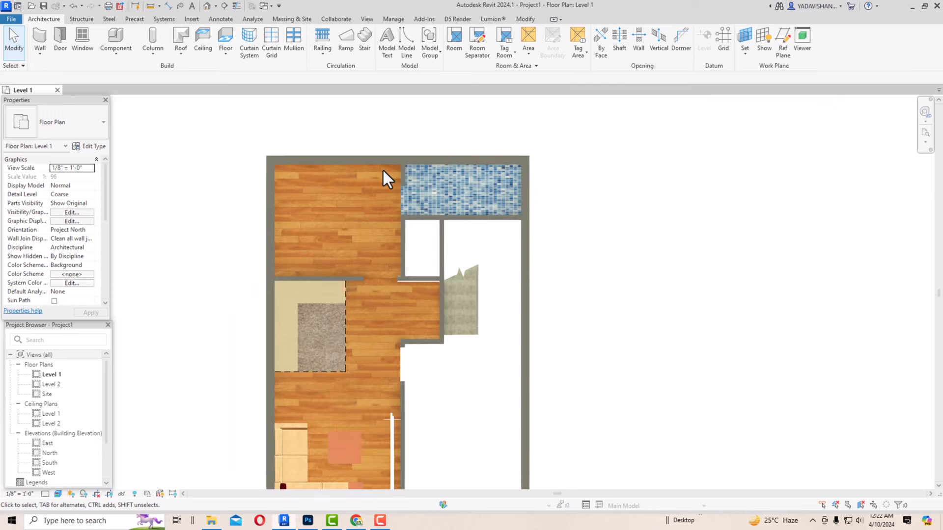
scroll(475, 231, down, 1)
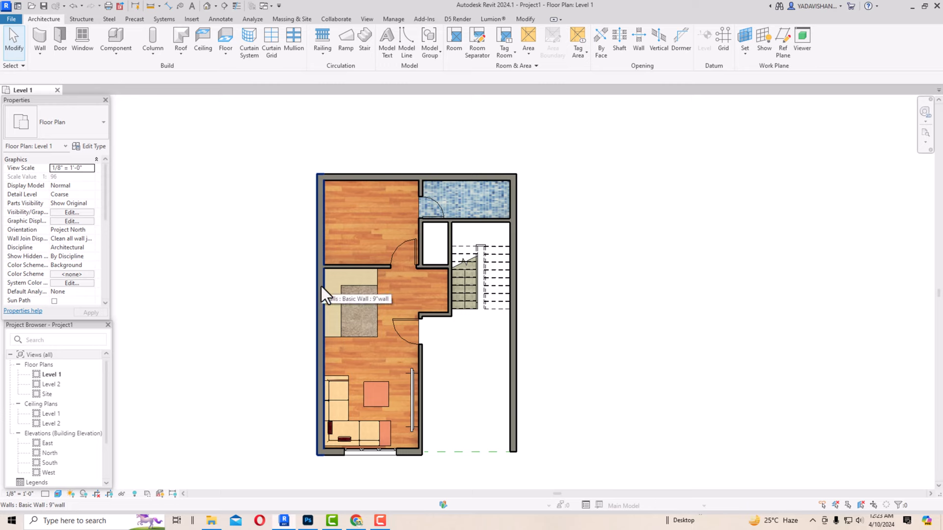
click(224, 39)
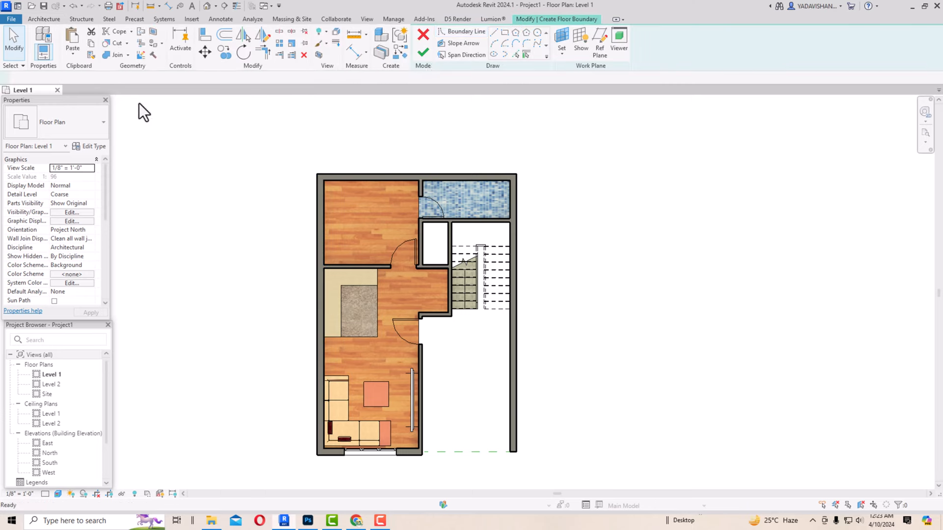
click(92, 149)
click(326, 110)
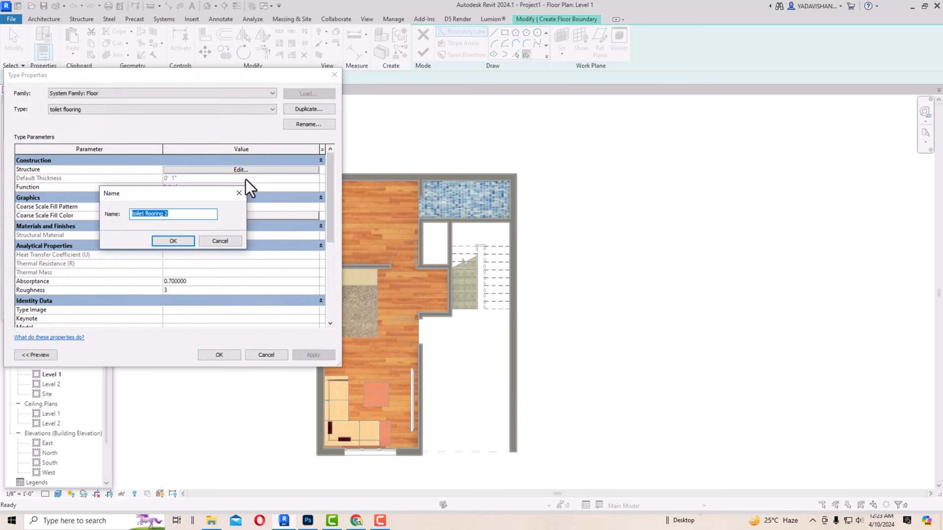
text(parking)
click(174, 240)
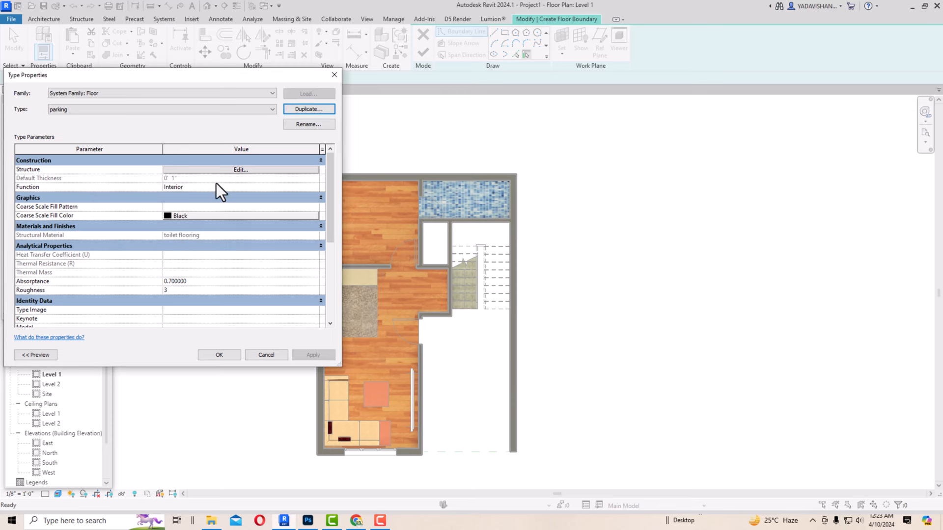
Step: Open the parking type's structure layer material and create a new material named "parking"
click(223, 169)
click(144, 176)
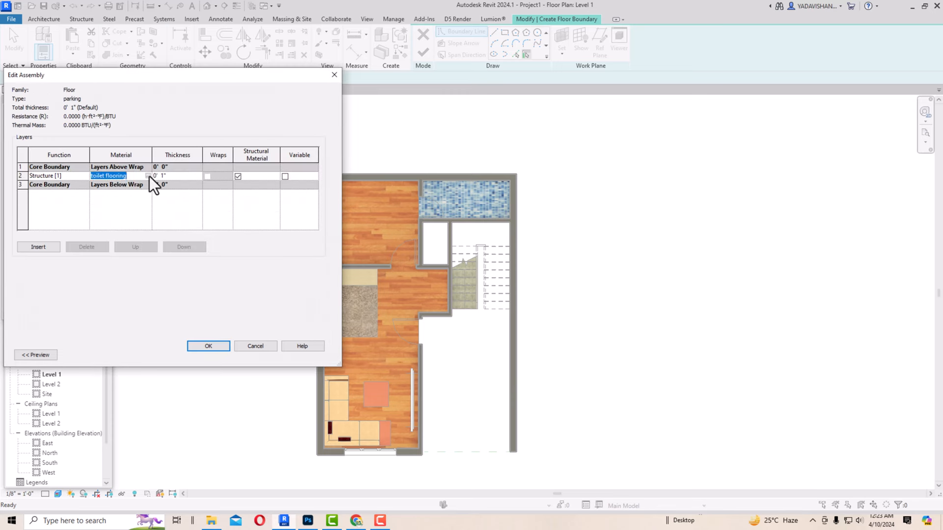
click(148, 175)
click(40, 421)
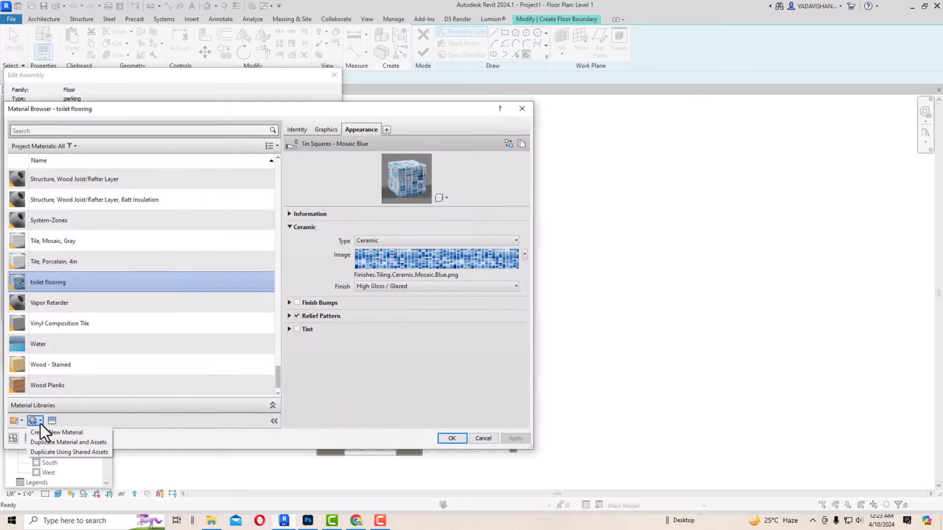
click(46, 430)
right_click(59, 282)
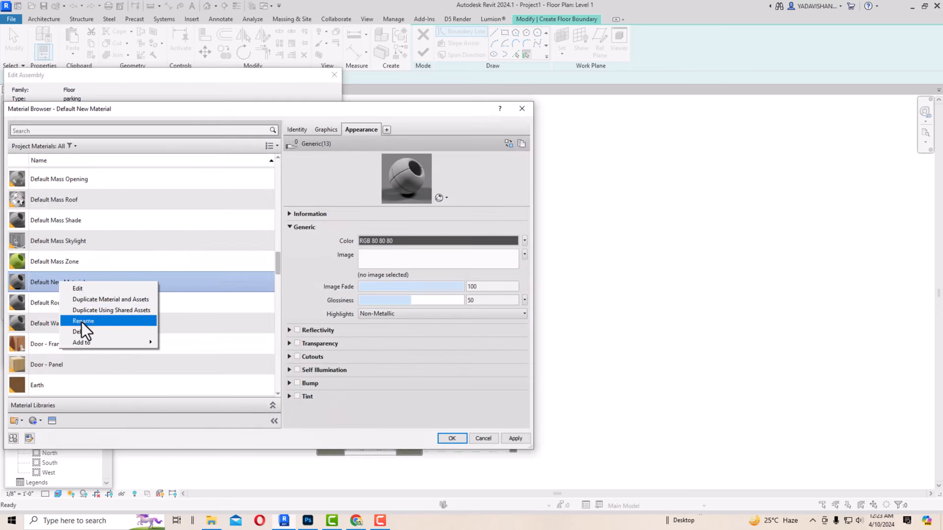
click(82, 321)
text(pa)
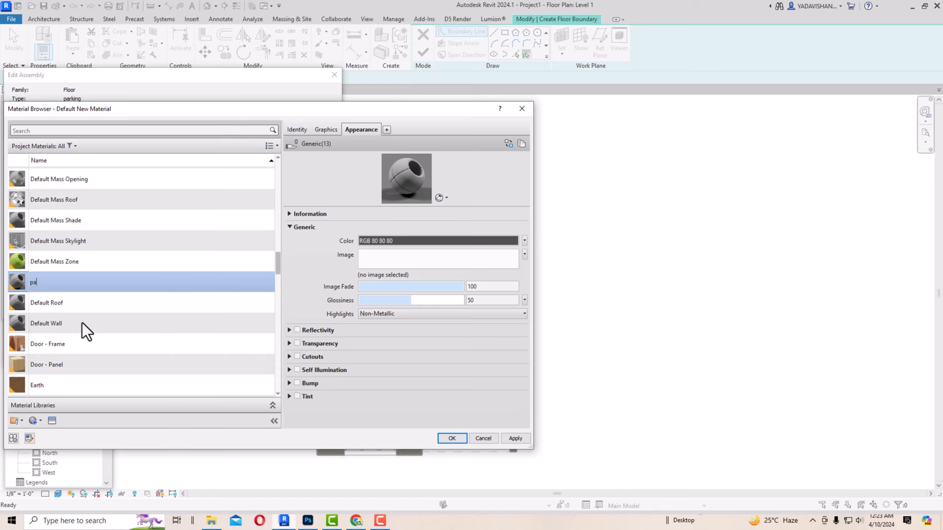
text(rking)
Step: Search the appearance assets for "stone" and apply the Flagstone - Light Pink flooring asset to the parking material
click(51, 420)
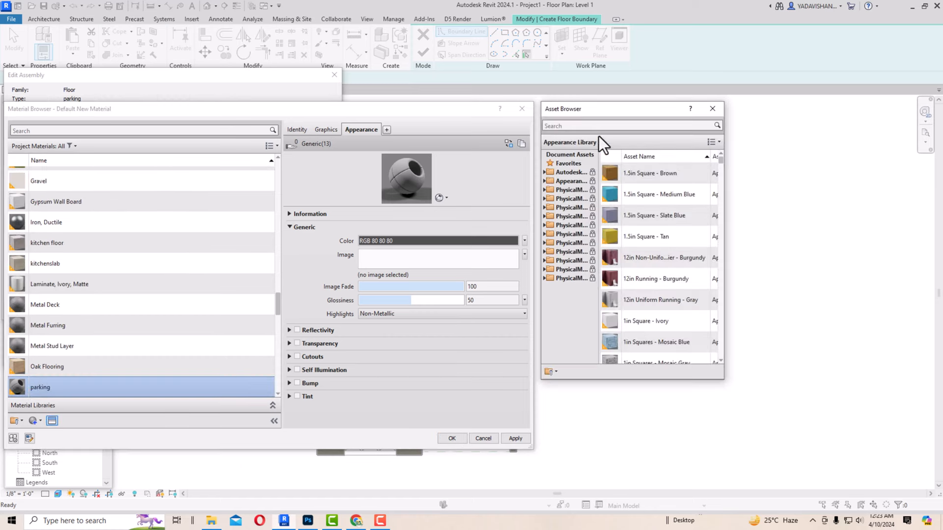
click(596, 126)
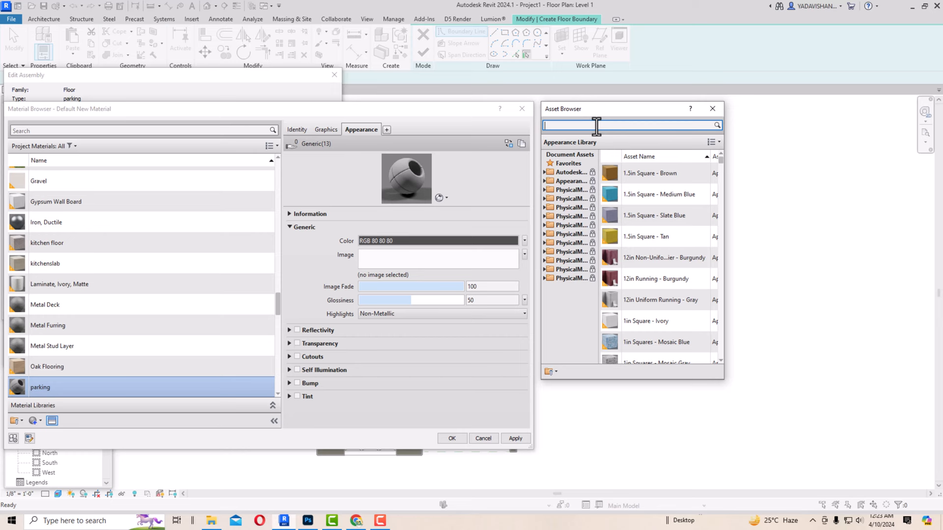
text(stone)
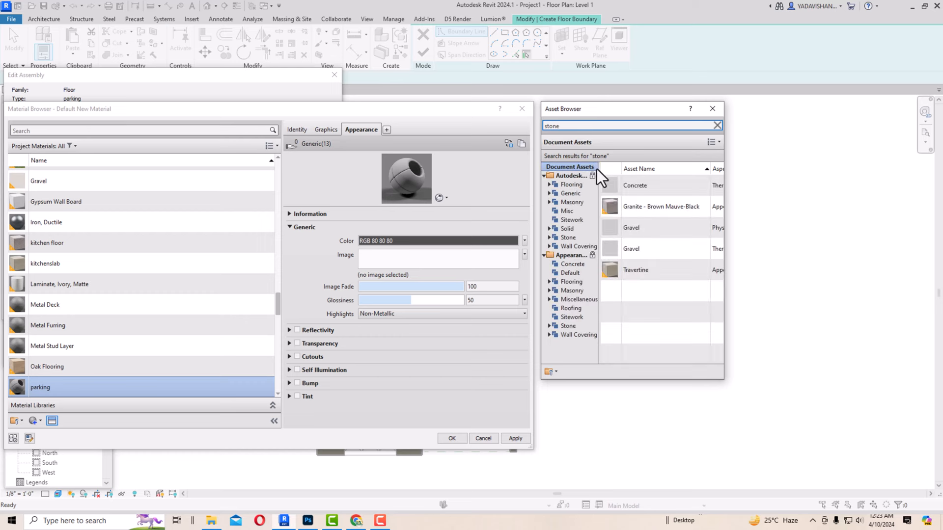
click(581, 283)
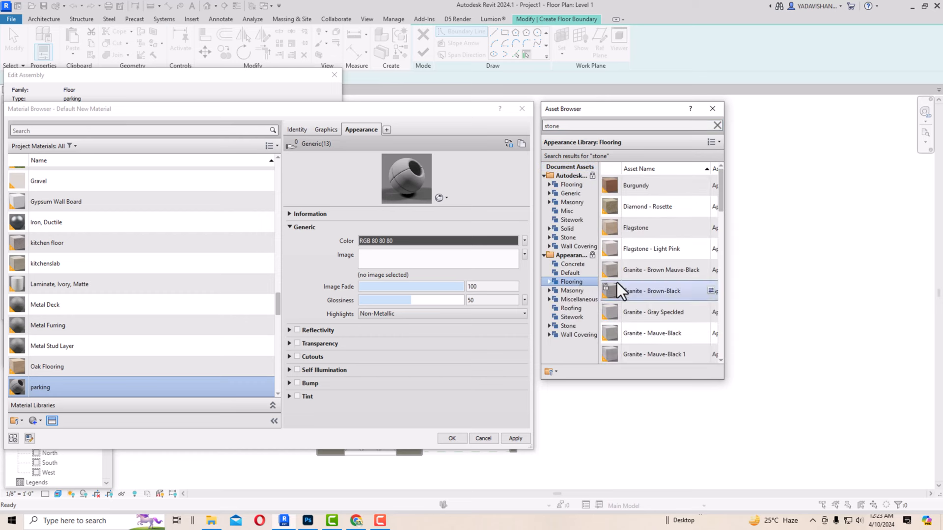
double_click(650, 255)
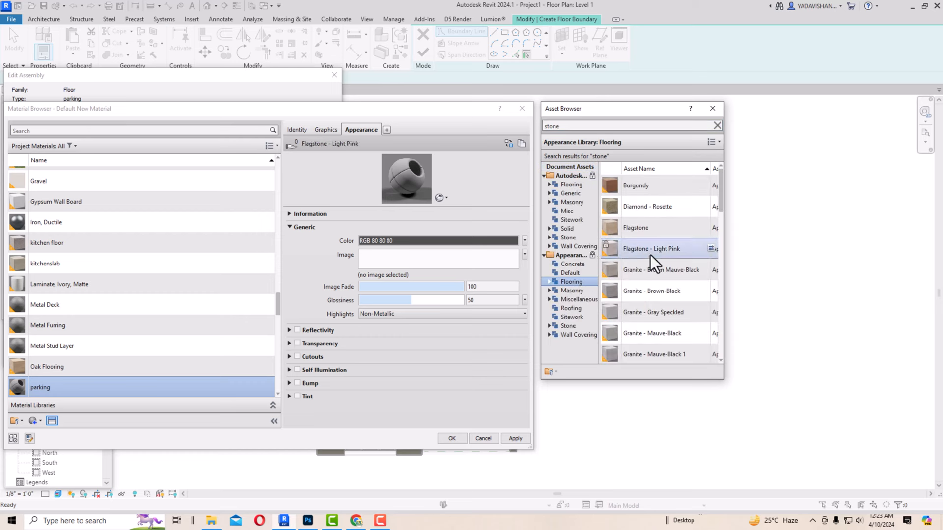
click(521, 436)
Step: Unlink the flagstone texture's sample dimensions, set width 16' and height 10', and accept the material and parking floor type
click(447, 262)
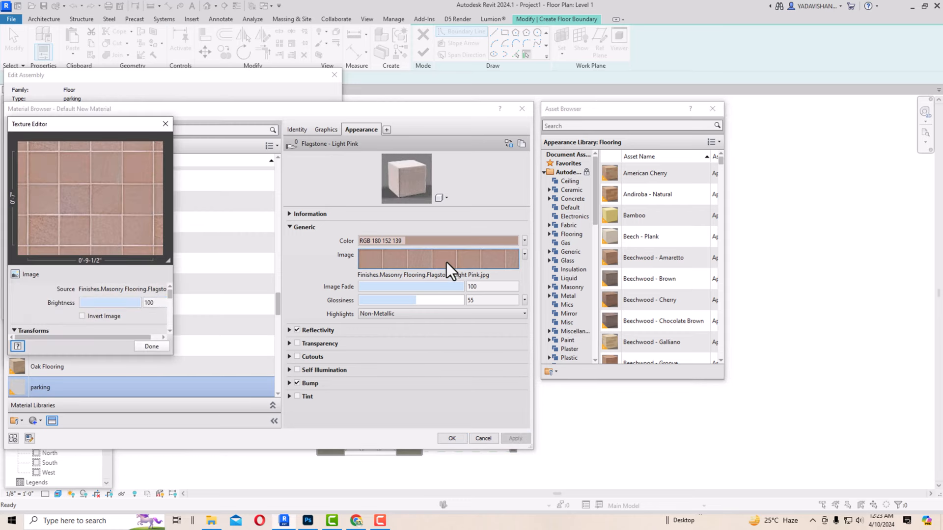
scroll(133, 313, down, 5)
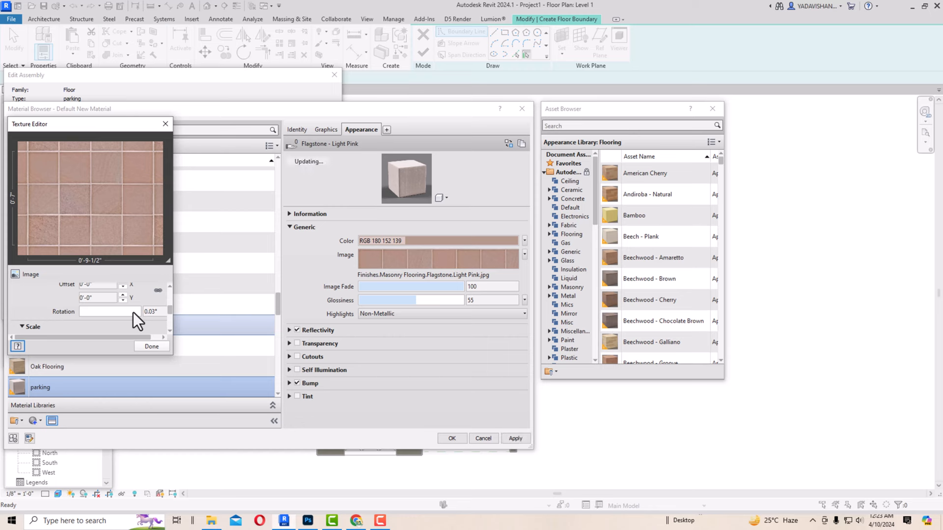
scroll(135, 318, down, 1)
click(160, 319)
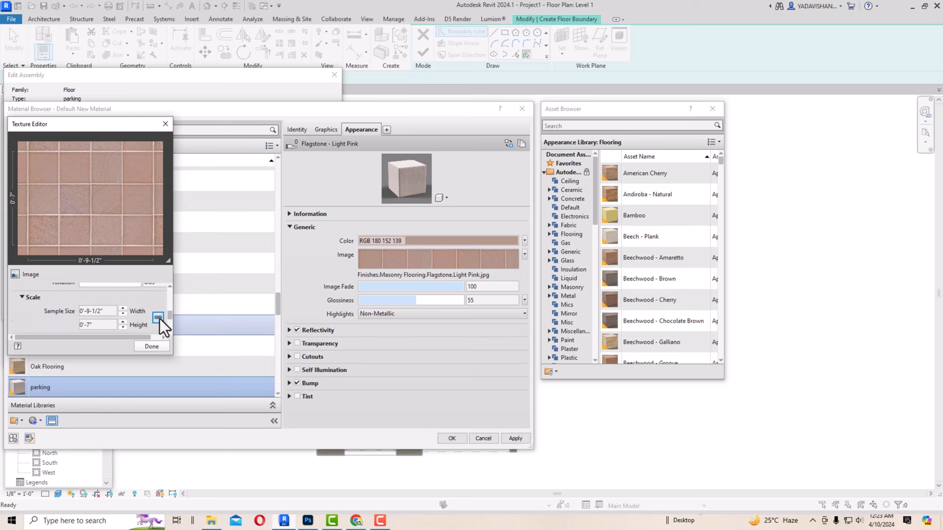
click(104, 313)
drag(110, 313, 71, 313)
text(16')
key(Tab)
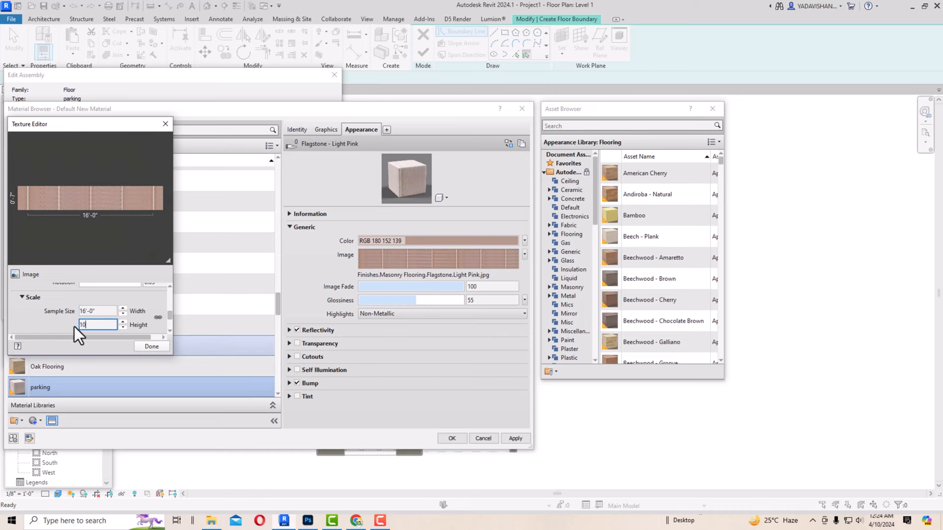
text(10)
key(Tab)
click(152, 346)
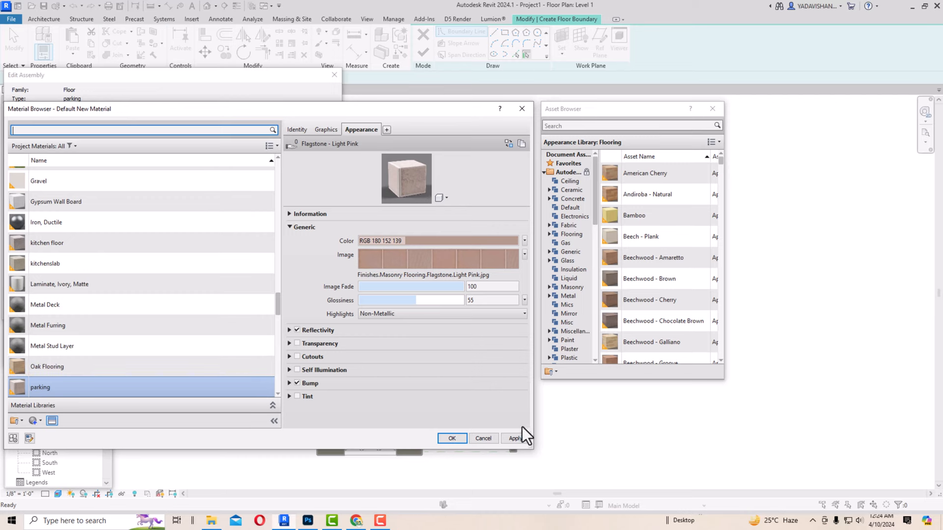
click(452, 438)
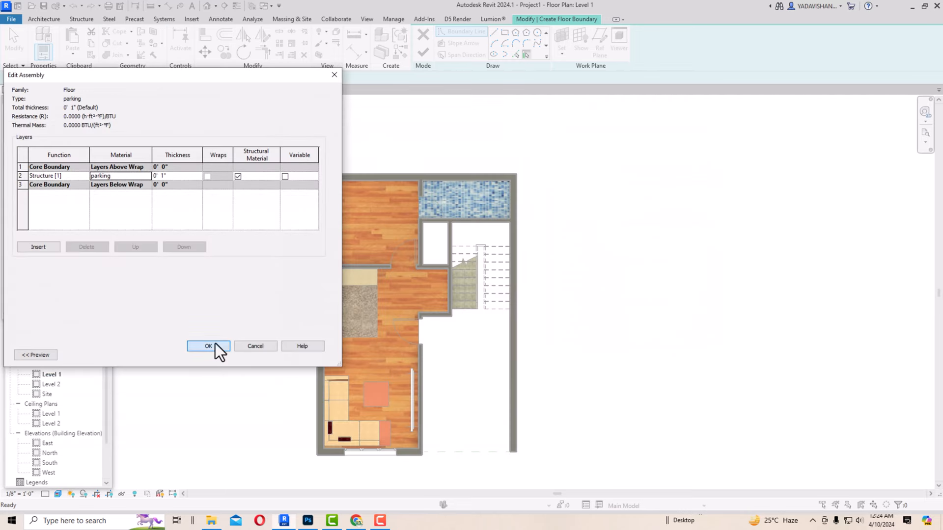
click(214, 345)
click(217, 355)
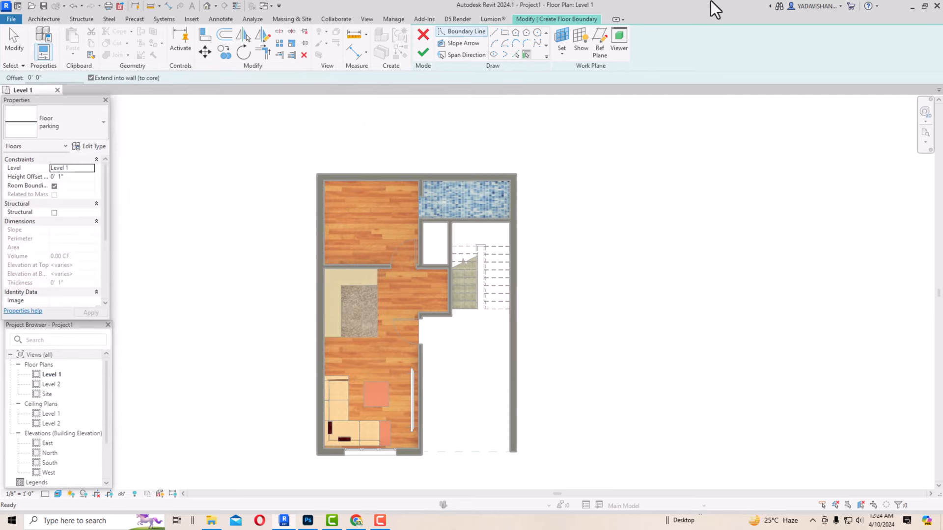
Step: Draw a rectangular floor boundary over the parking area, from the outer wall's lower inside corner to the wall corner beside the entrance door
click(504, 33)
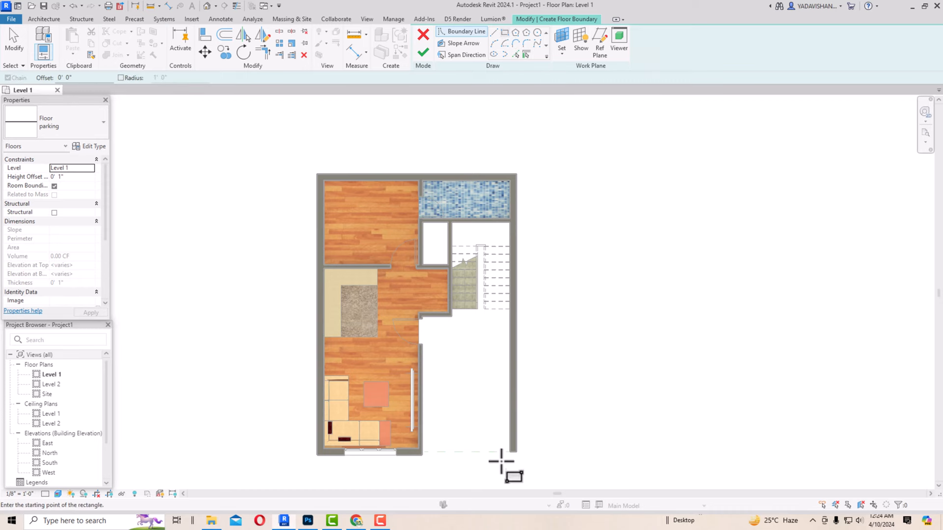
click(510, 451)
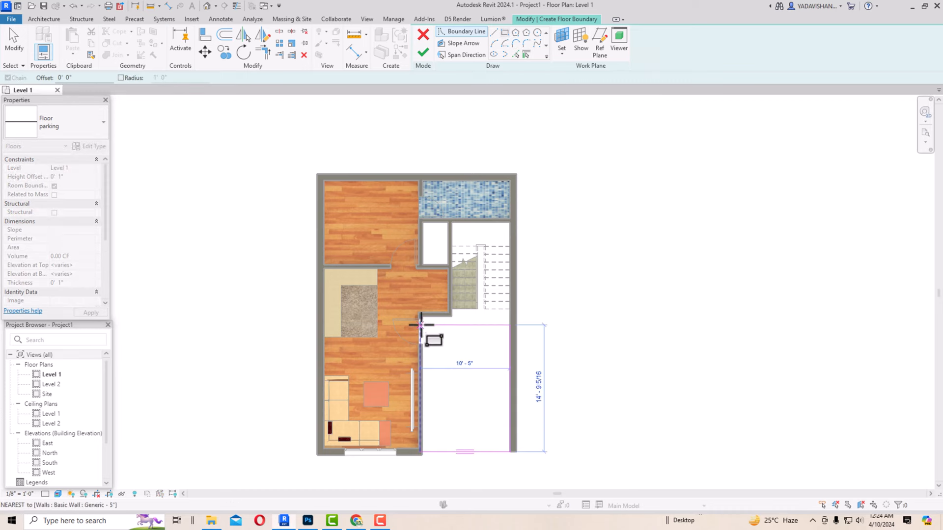
click(421, 316)
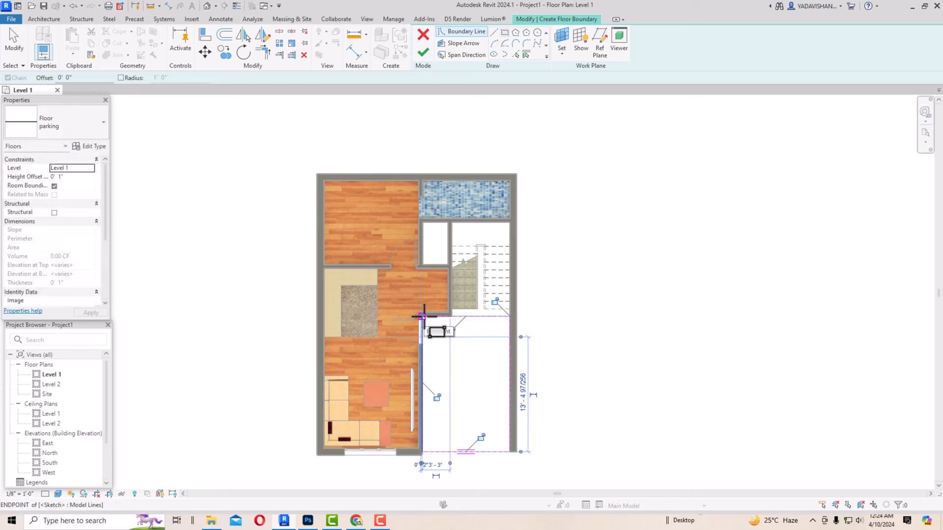
key(Escape)
key(Escape)
Step: Delete the rectangle's upper boundary line and shorten its house-side line down to the entrance door's lower jamb
scroll(445, 324, up, 2)
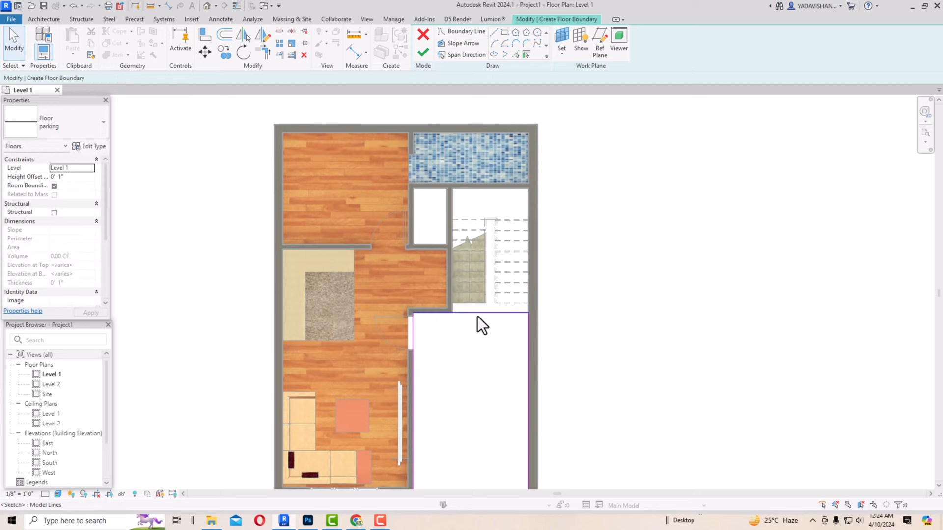
click(477, 316)
key(Escape)
click(412, 325)
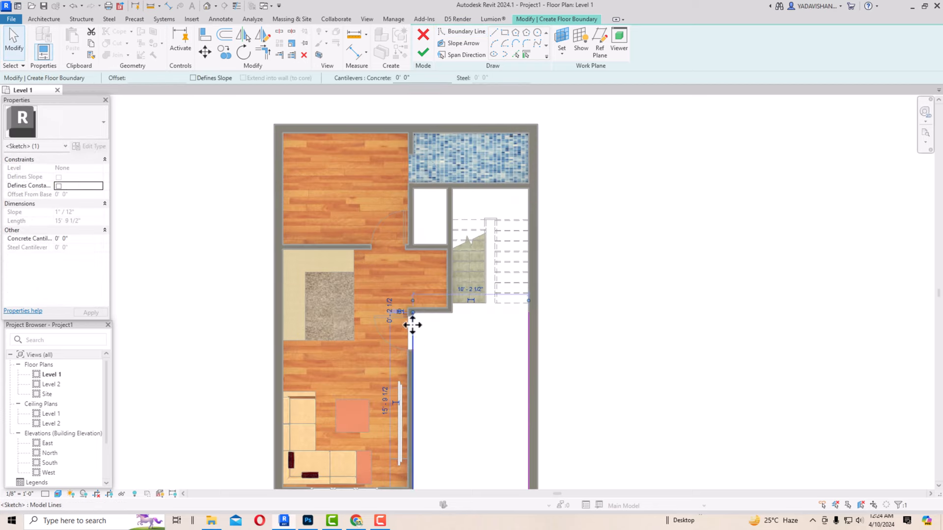
drag(413, 325, 413, 346)
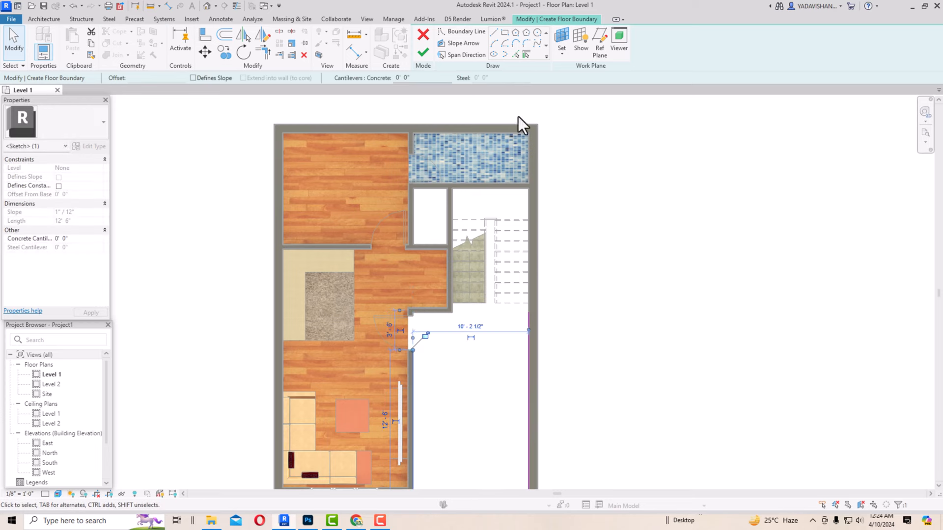
Step: Draw boundary lines through the door opening, around the wall corner and across the stair foot, and trim them to the outer wall's line
click(493, 33)
scroll(409, 350, up, 2)
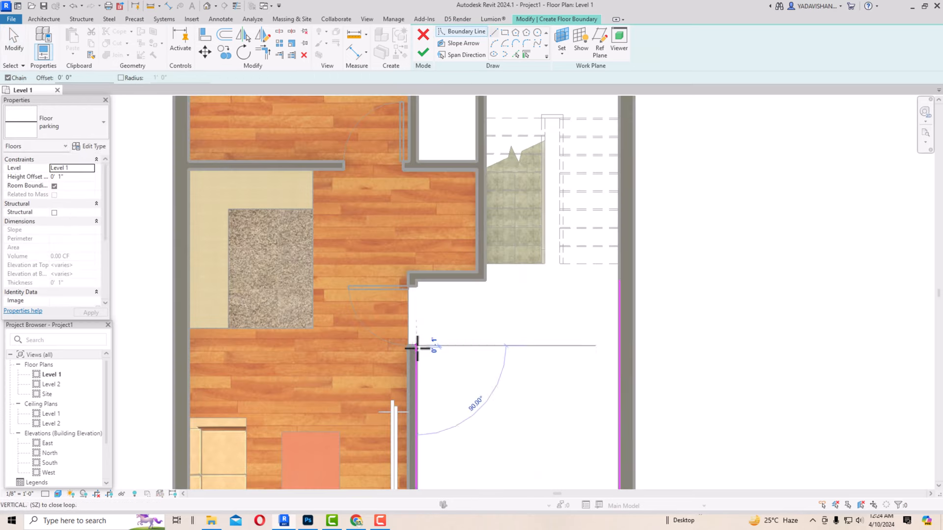
click(407, 346)
click(406, 287)
click(416, 286)
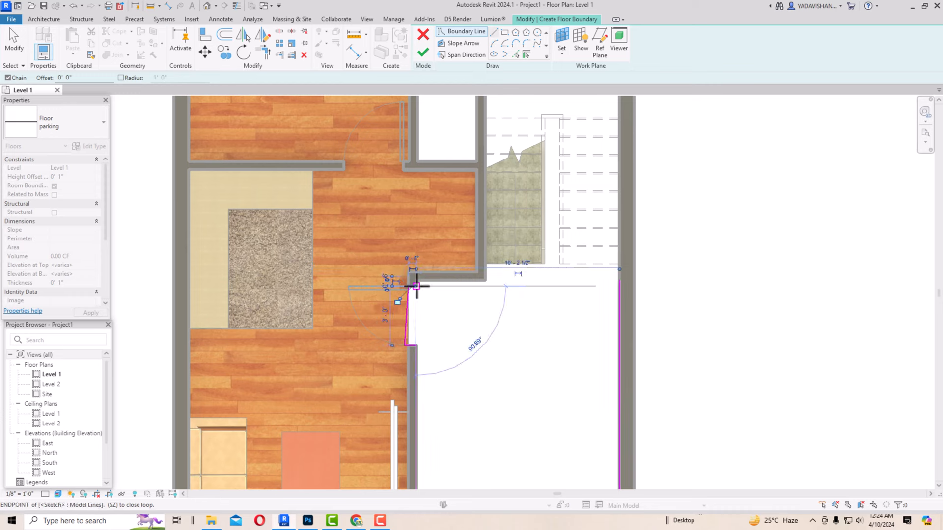
click(416, 280)
click(486, 280)
click(486, 264)
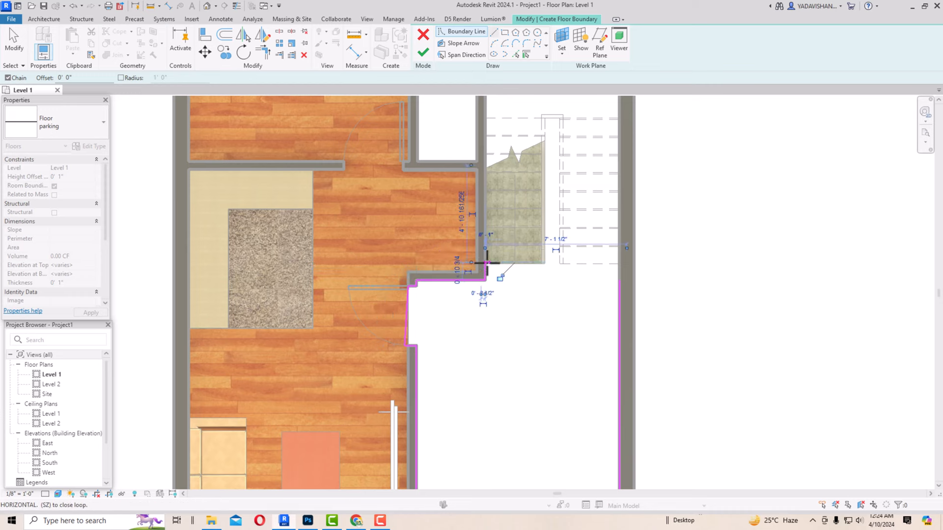
click(618, 263)
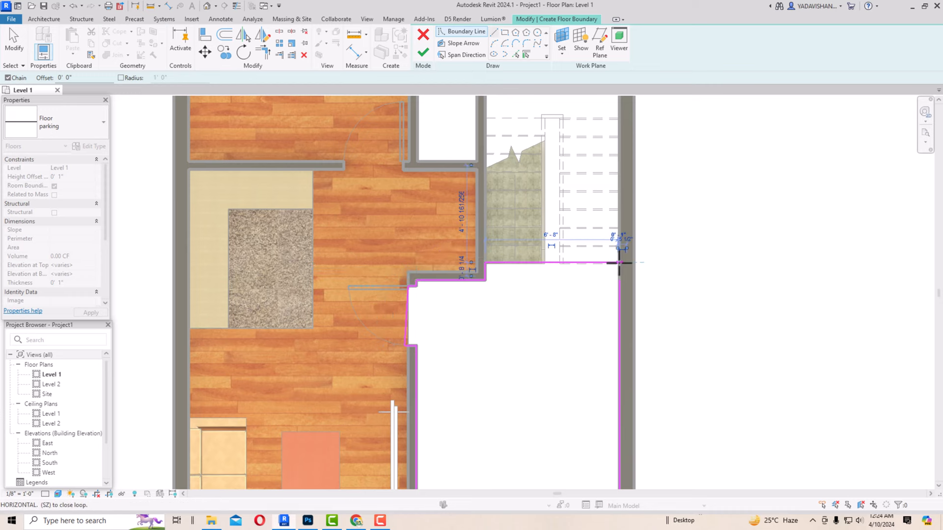
key(Escape)
click(263, 51)
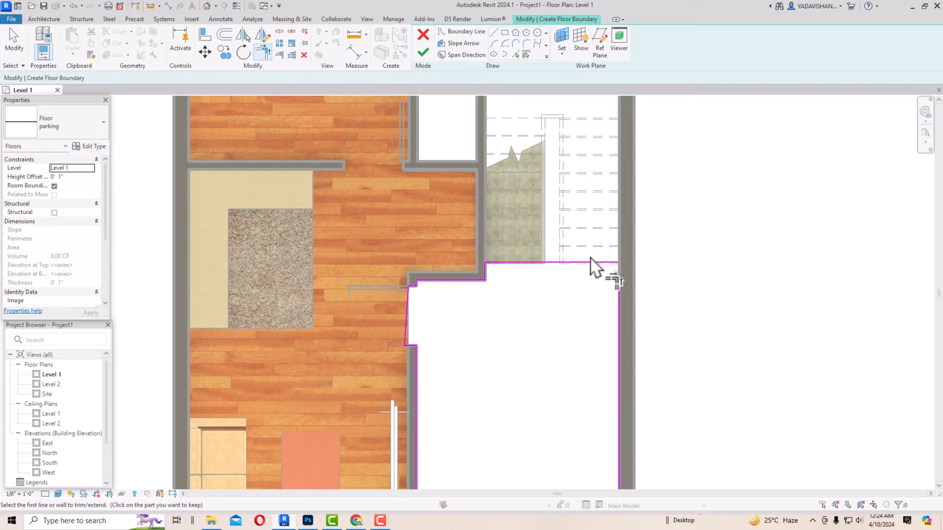
key(Escape)
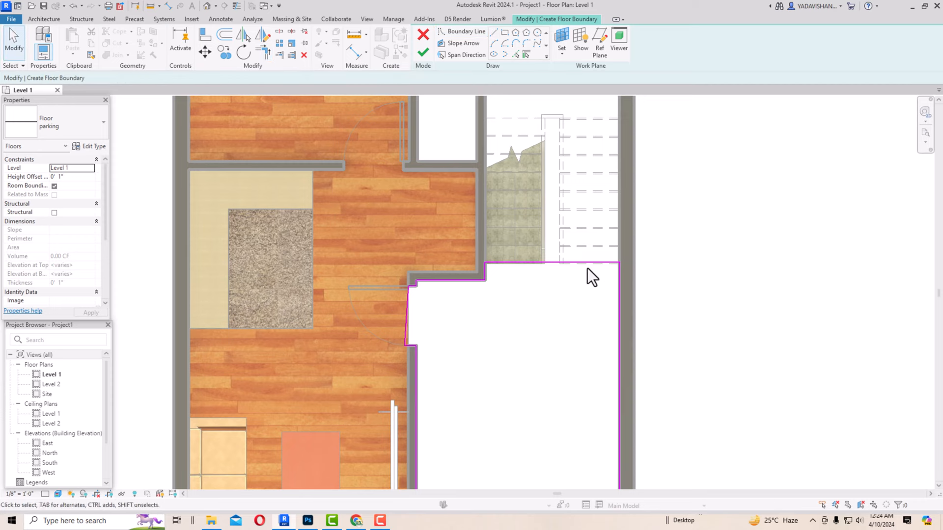
Step: Move the stair-side boundary line slightly to line up with the foot of the stairs and finish the parking floor
scroll(589, 263, up, 2)
scroll(588, 264, up, 1)
click(591, 264)
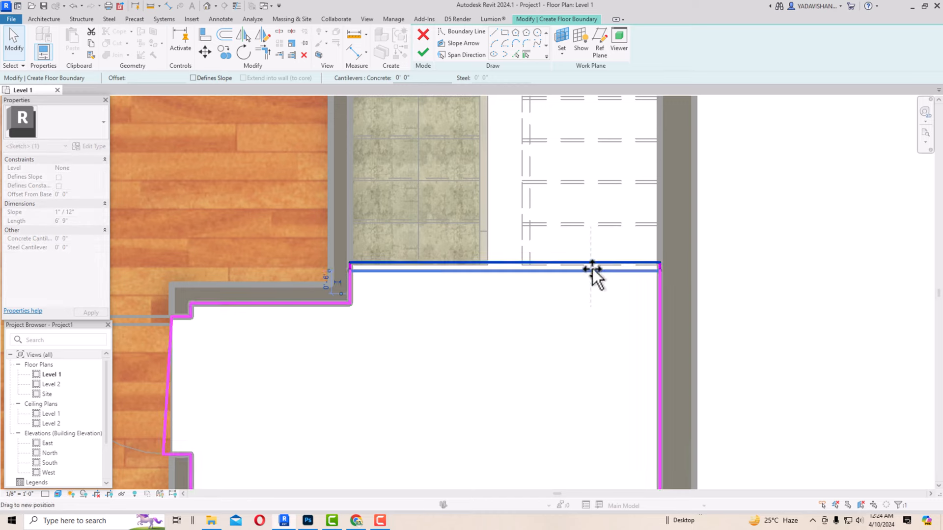
scroll(406, 212, down, 5)
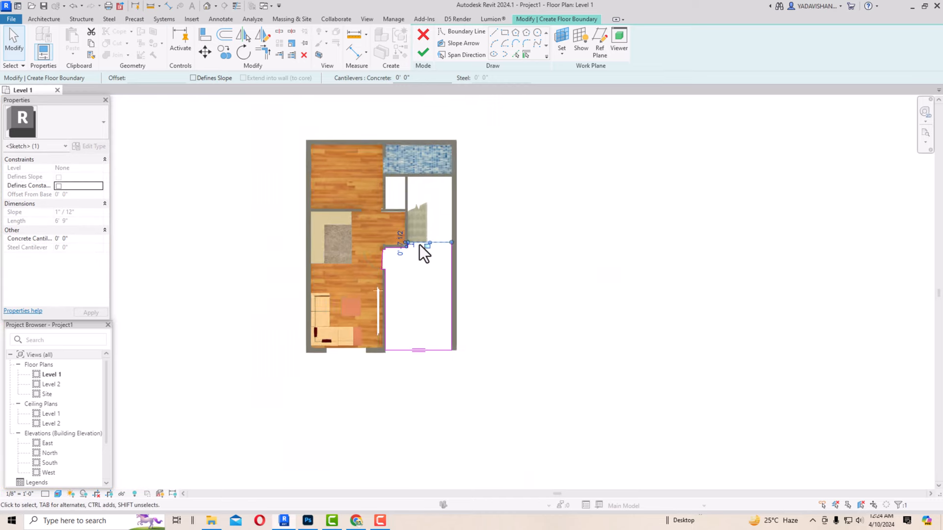
click(423, 51)
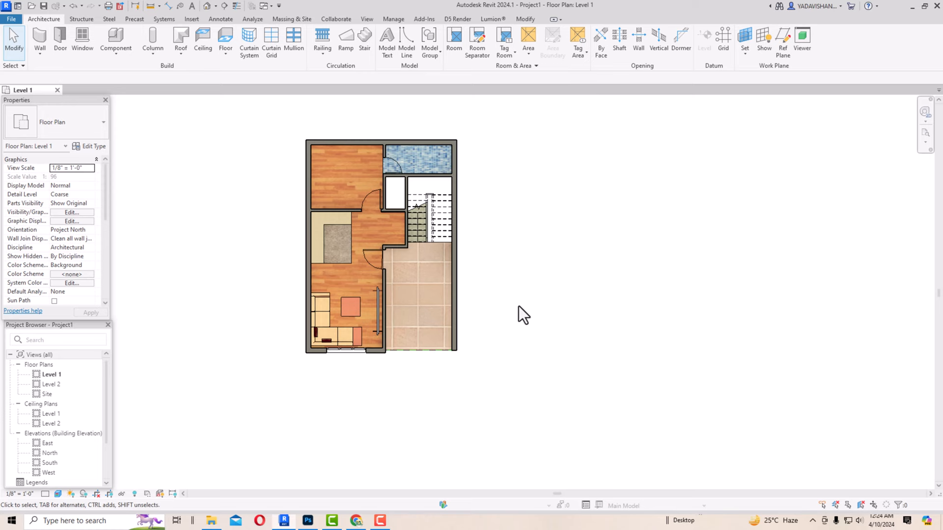
Step: Start loading a family and browse to the Downloads folder on this computer
scroll(518, 306, up, 1)
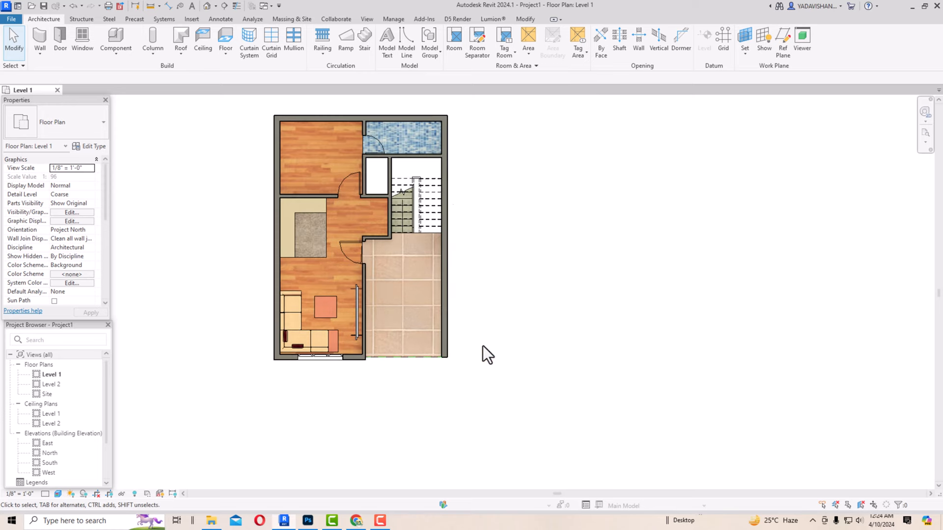
click(192, 19)
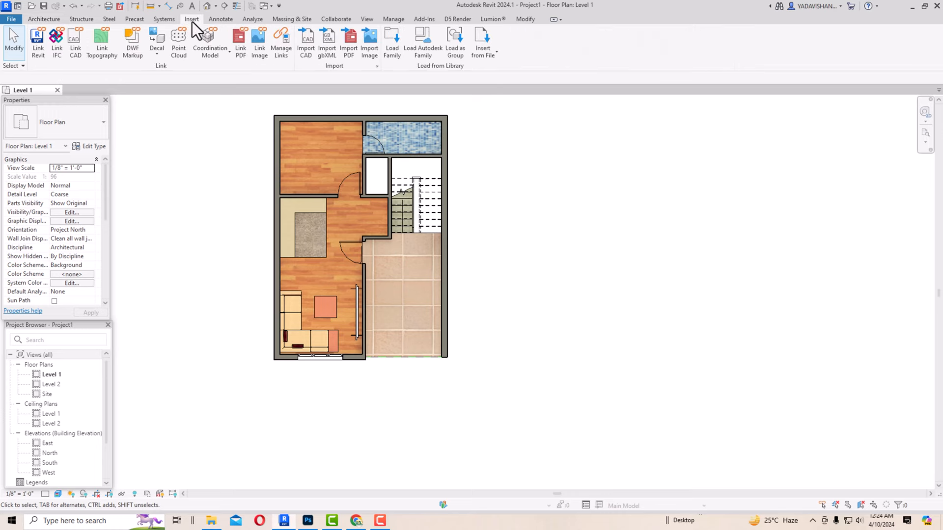
click(389, 44)
click(307, 326)
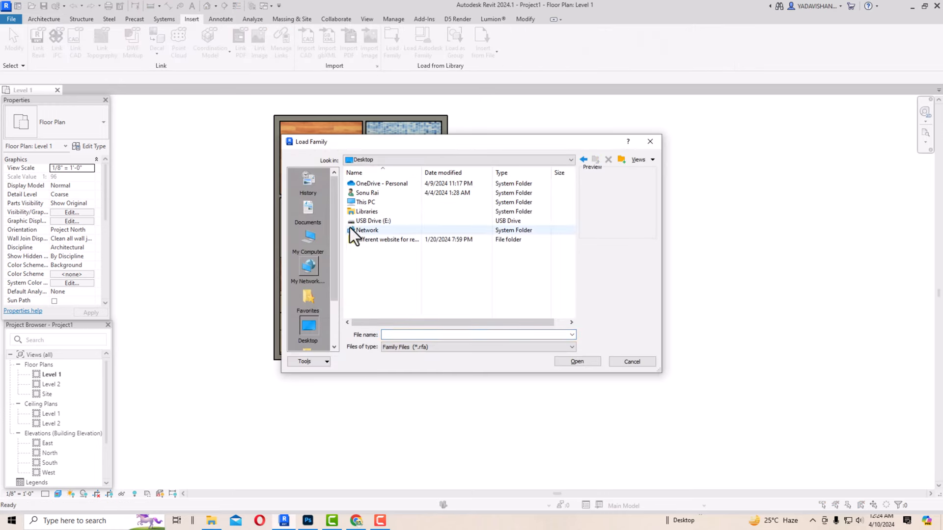
double_click(363, 203)
double_click(369, 224)
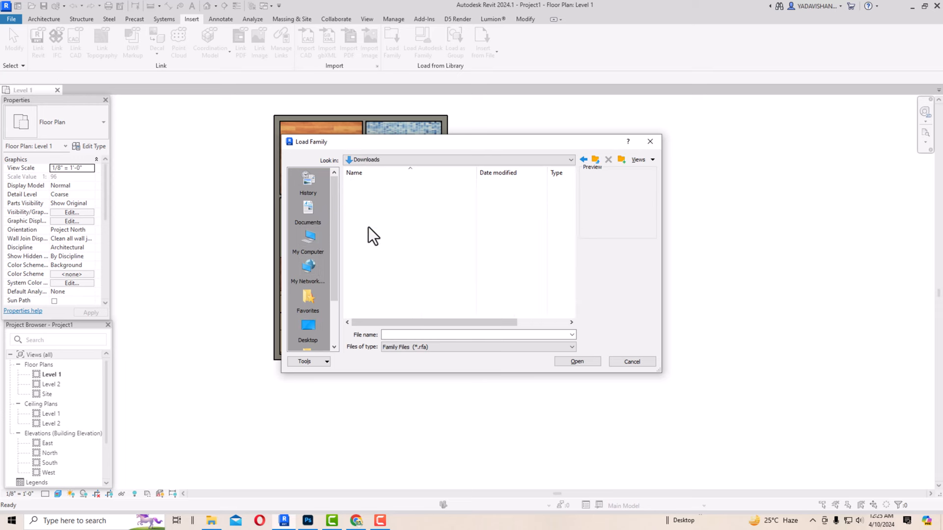
Step: Preview the downloaded family files and load the car family "Tollota corolla 2002 revit bimshares.com.rfa" into the project
click(388, 247)
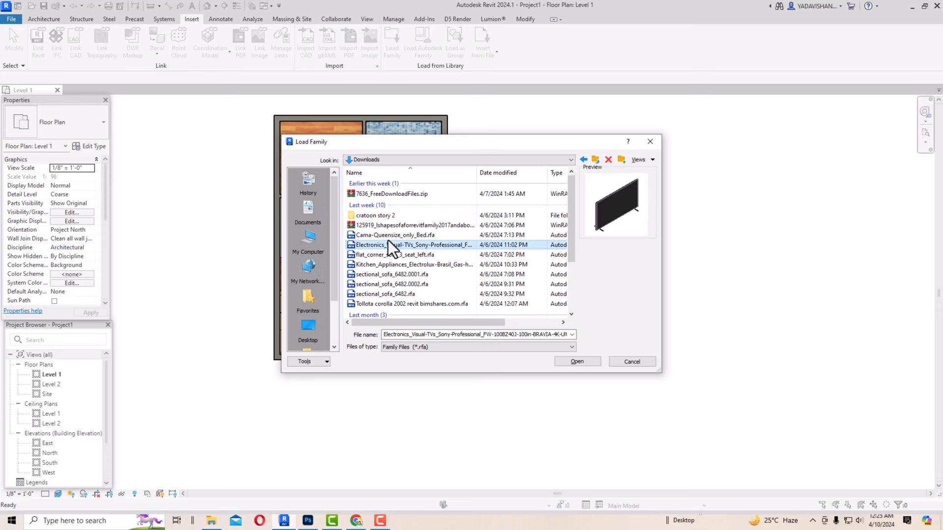
click(387, 236)
click(387, 255)
click(386, 265)
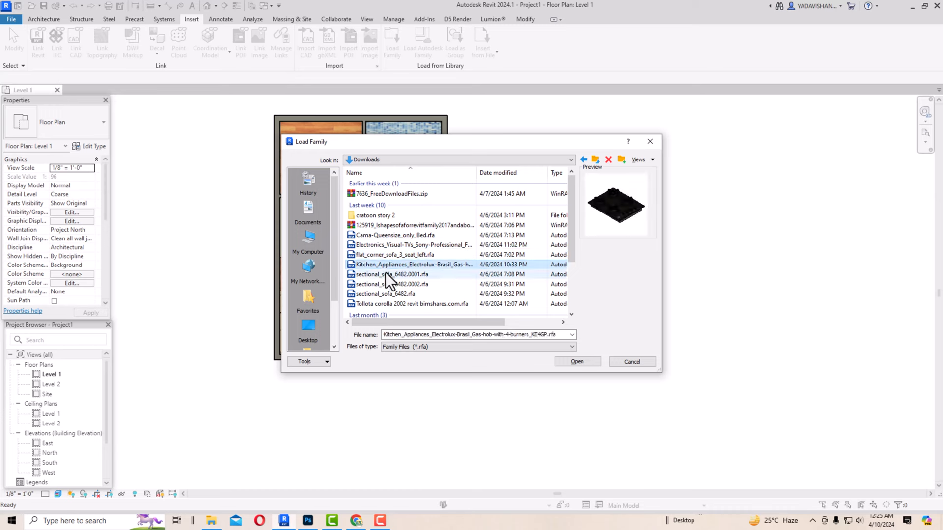
click(385, 274)
click(386, 284)
scroll(388, 288, down, 2)
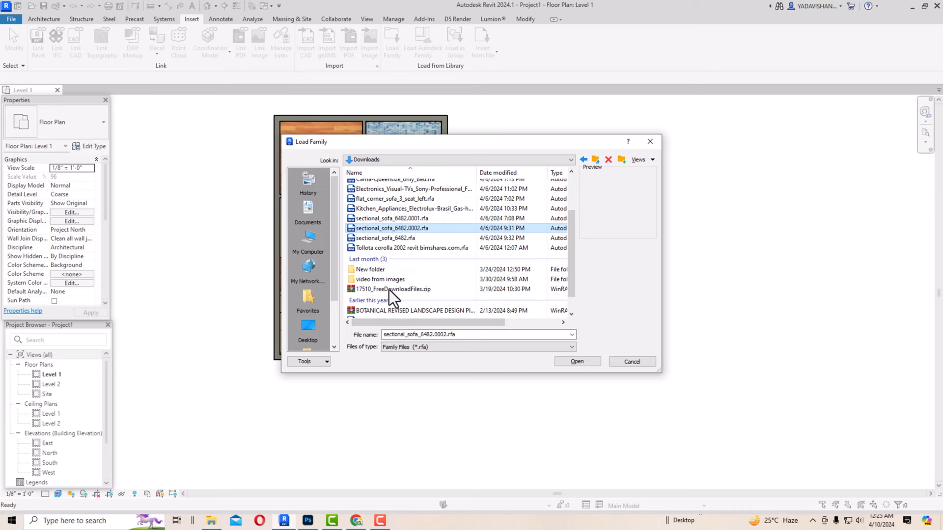
click(388, 239)
click(388, 249)
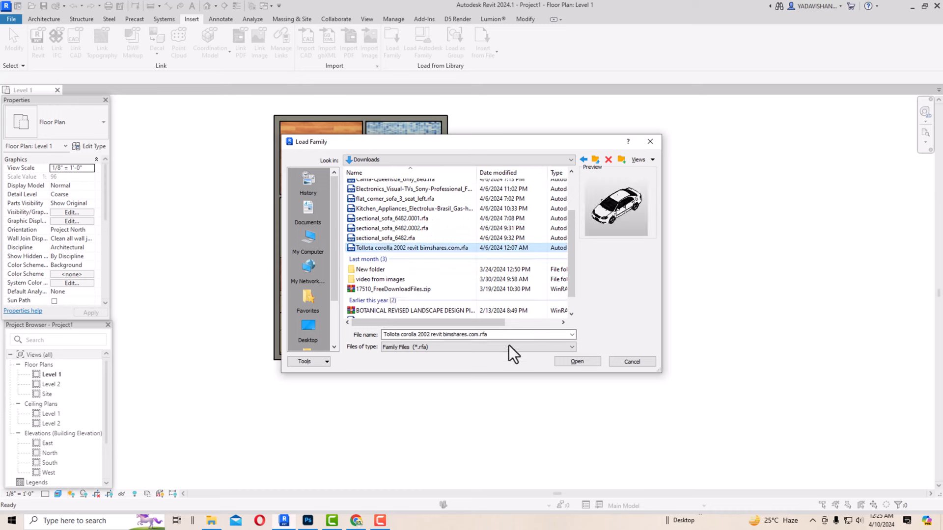
click(575, 361)
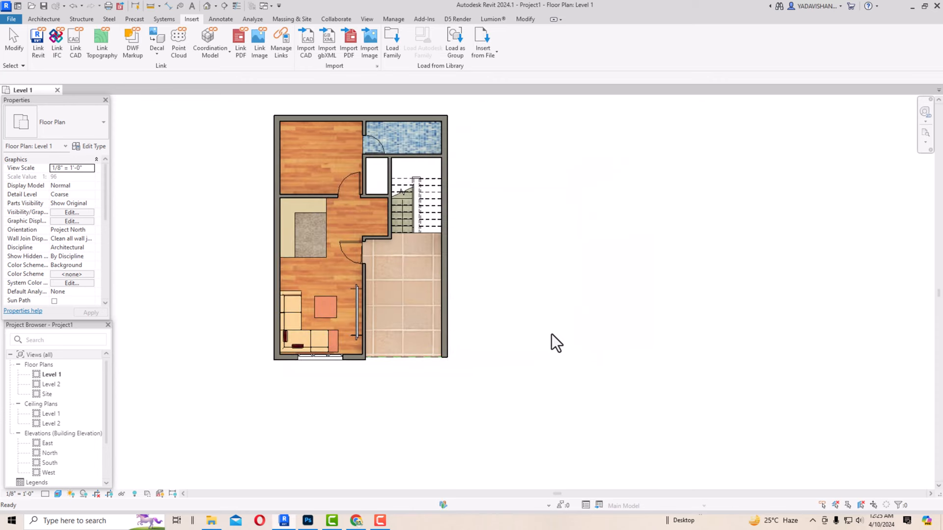
Step: Place the Tollota corolla 2002 car component in the middle of the parking area, aligned with its length
click(31, 18)
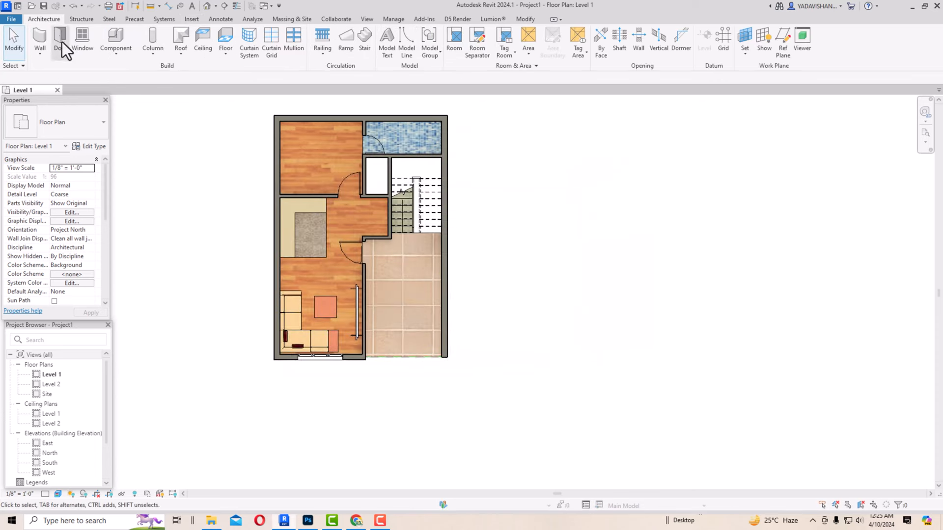
click(114, 42)
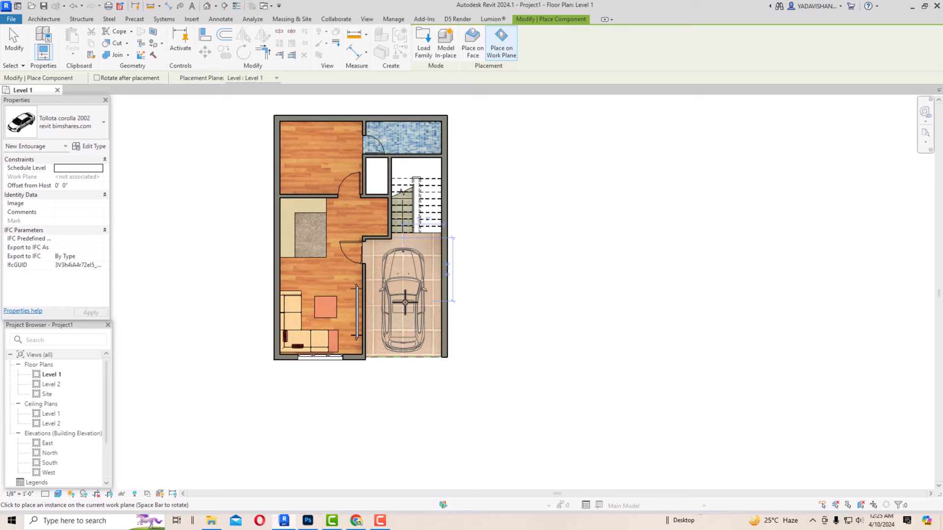
click(405, 302)
key(Escape)
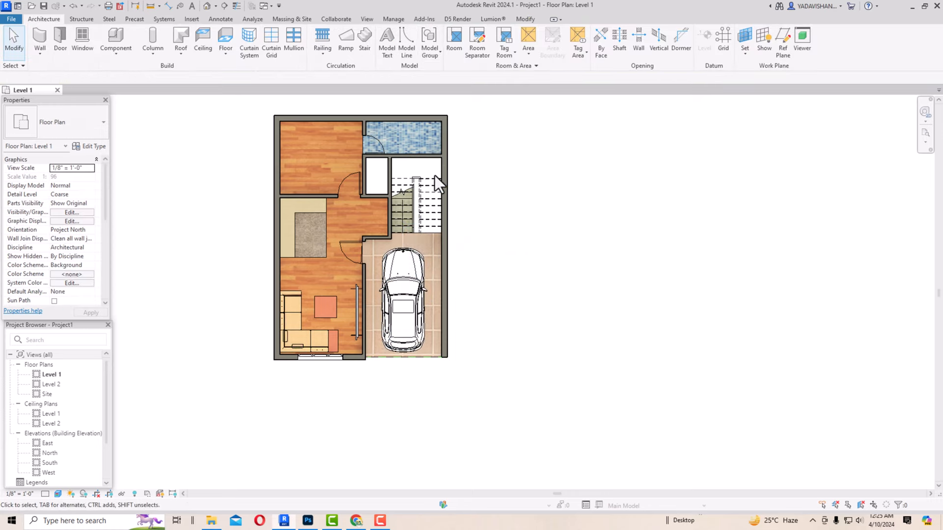
Step: Draw two crossing diagonal detail lines in the Overhead line style between the inside corners of the small shaft beside the stairs
scroll(435, 175, up, 2)
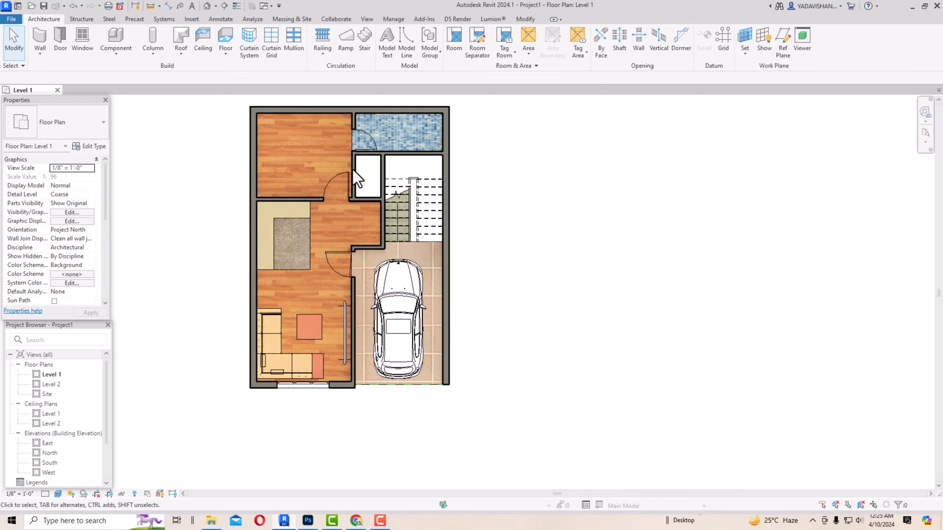
click(220, 20)
click(250, 41)
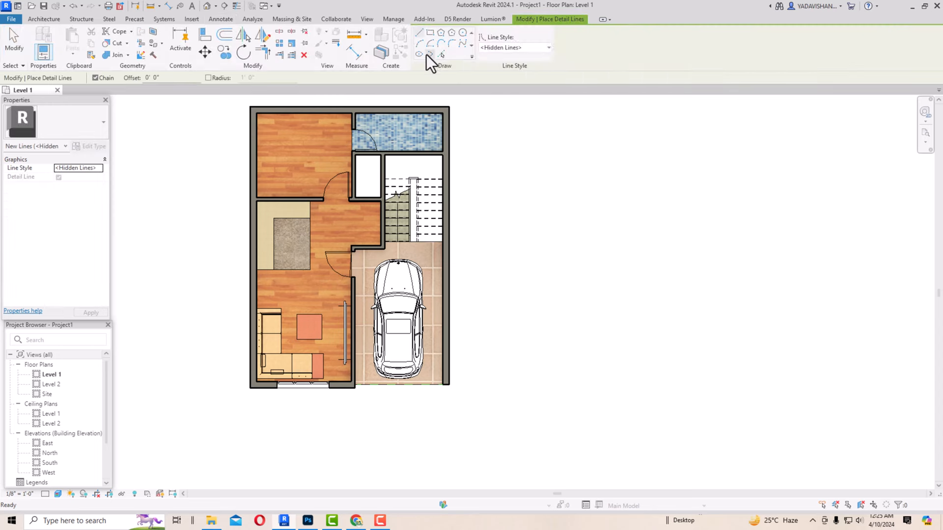
click(493, 49)
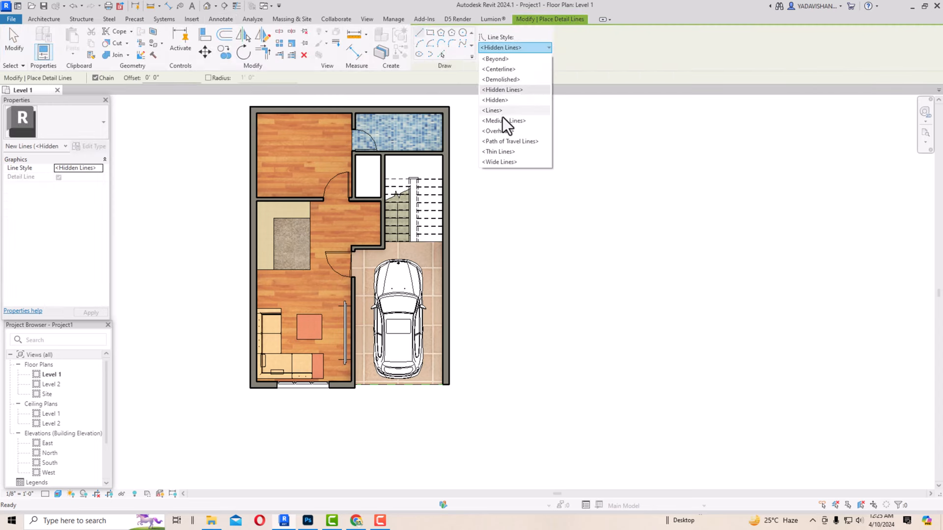
click(503, 131)
scroll(356, 155, up, 4)
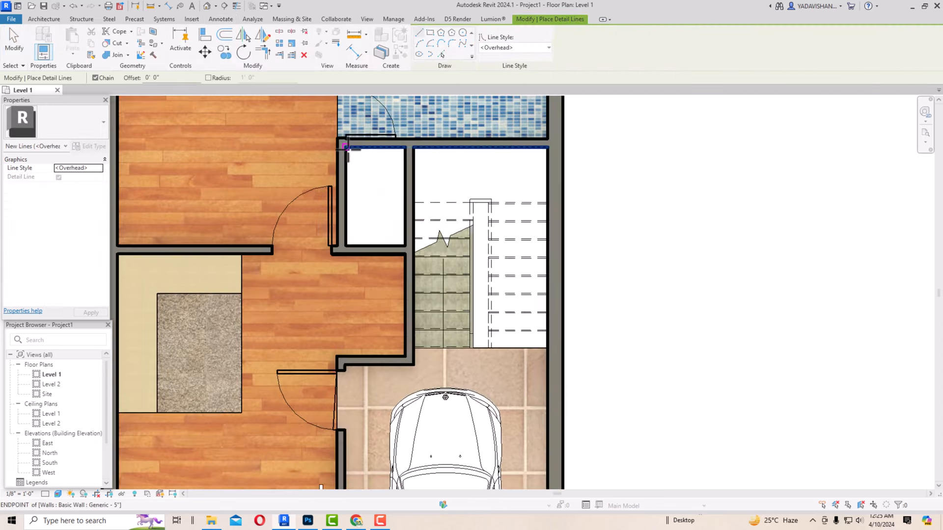
click(346, 147)
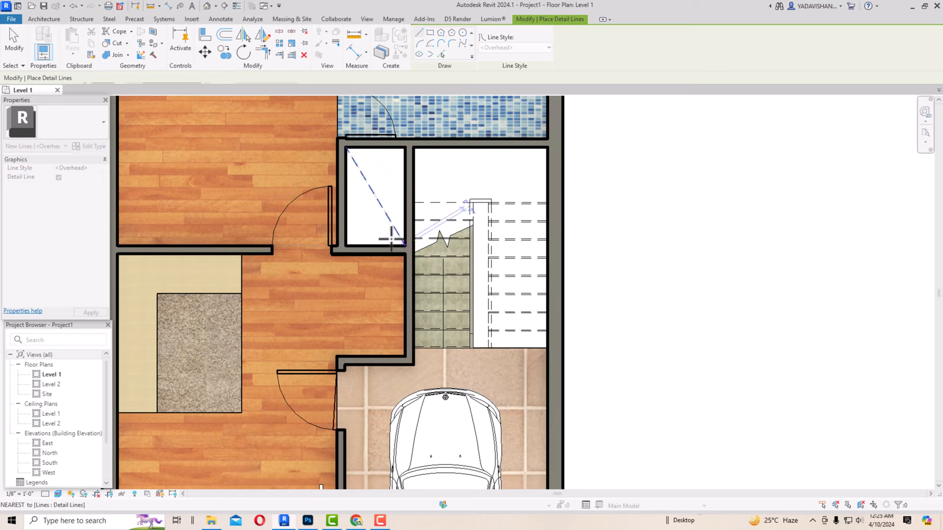
key(Escape)
click(347, 244)
click(404, 148)
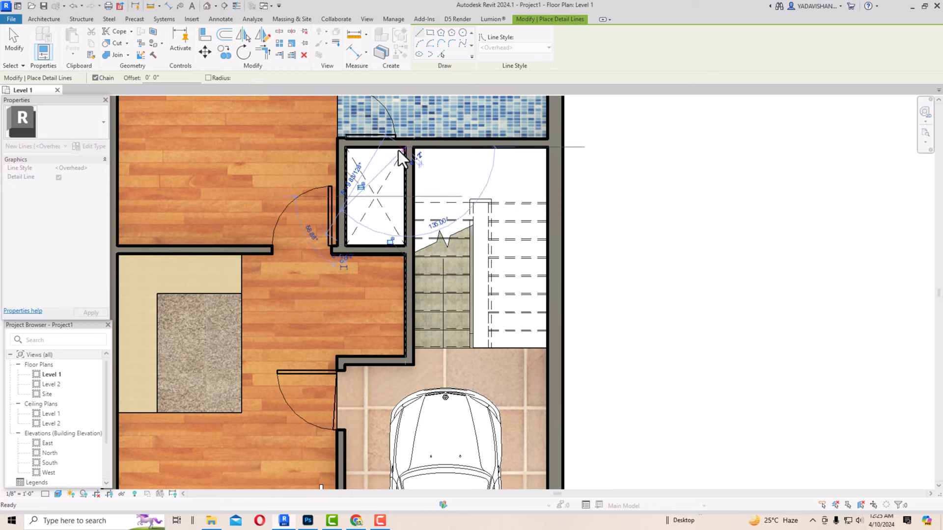
key(Escape)
key(Escape)
Step: Place Fixed 36" x 24" windows in the shaft's lower wall, bedroom-side wall and stair-side wall
click(40, 19)
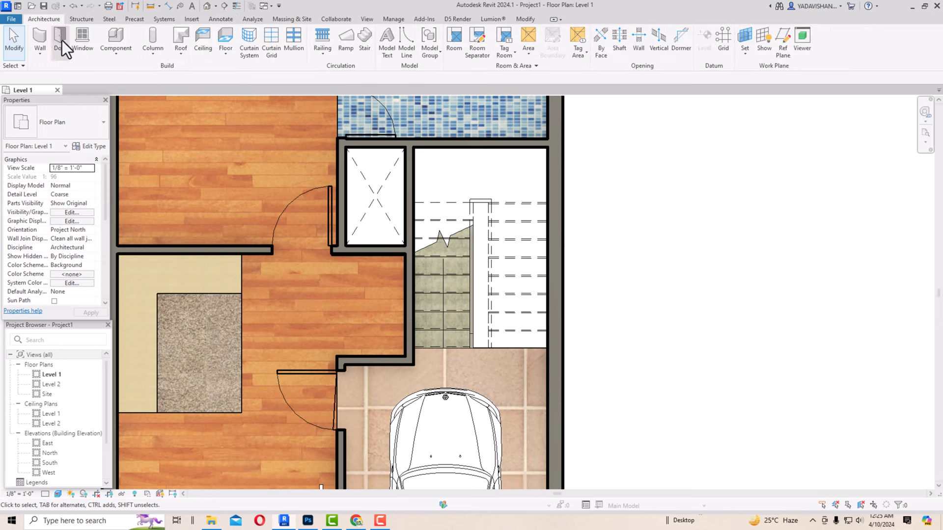
click(83, 39)
click(70, 118)
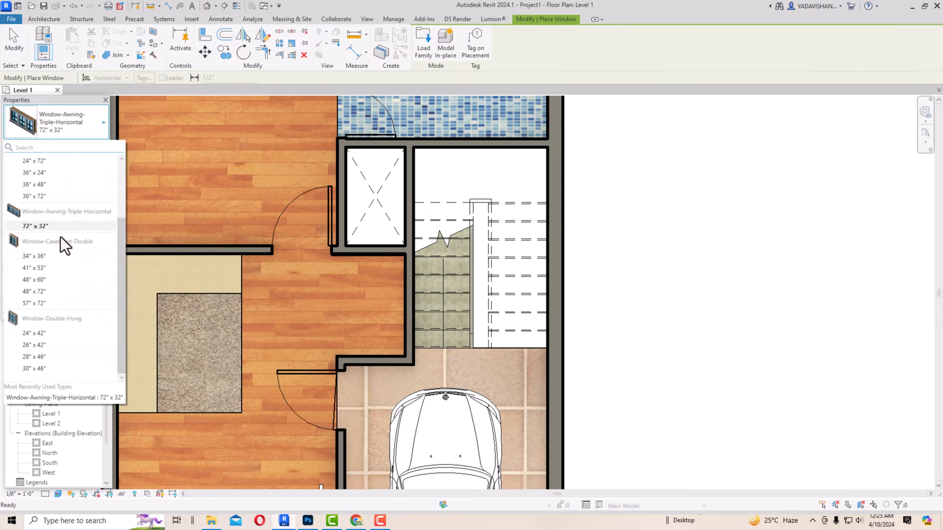
click(37, 175)
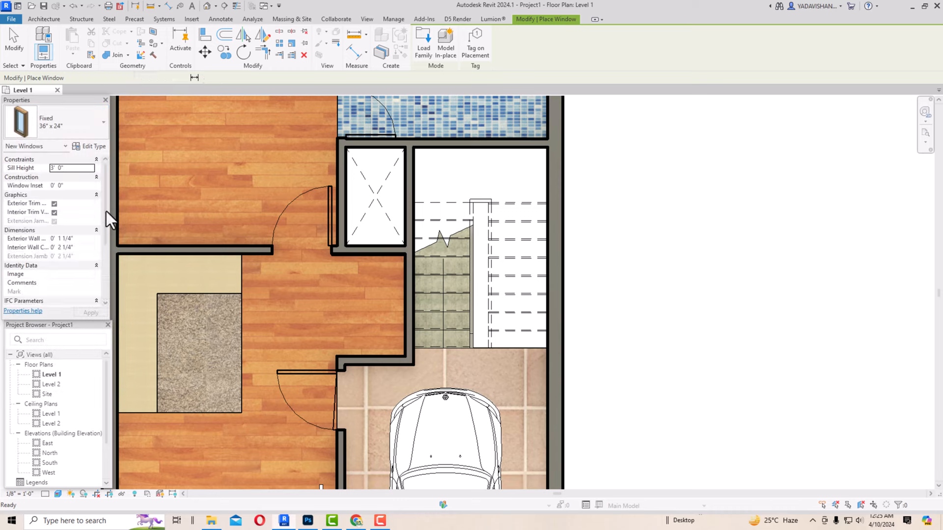
click(378, 252)
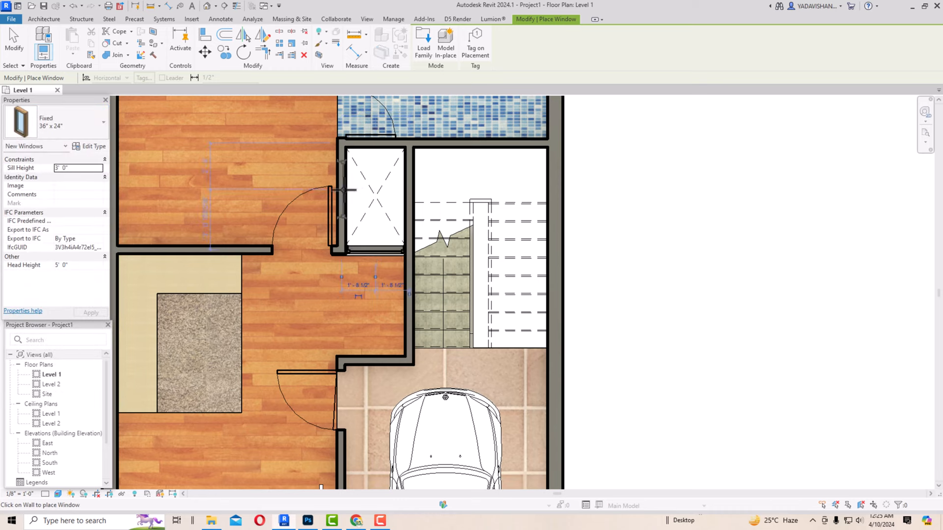
click(343, 190)
click(414, 187)
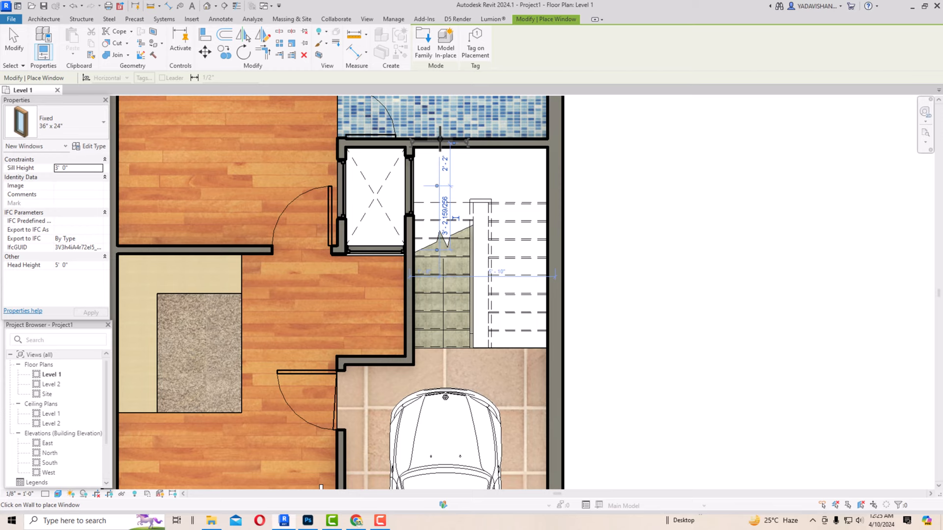
key(Escape)
key(Escape)
Step: Change the window in the shaft's lower wall to the Window-Casement-Double 34" x 36" type
click(378, 252)
click(76, 132)
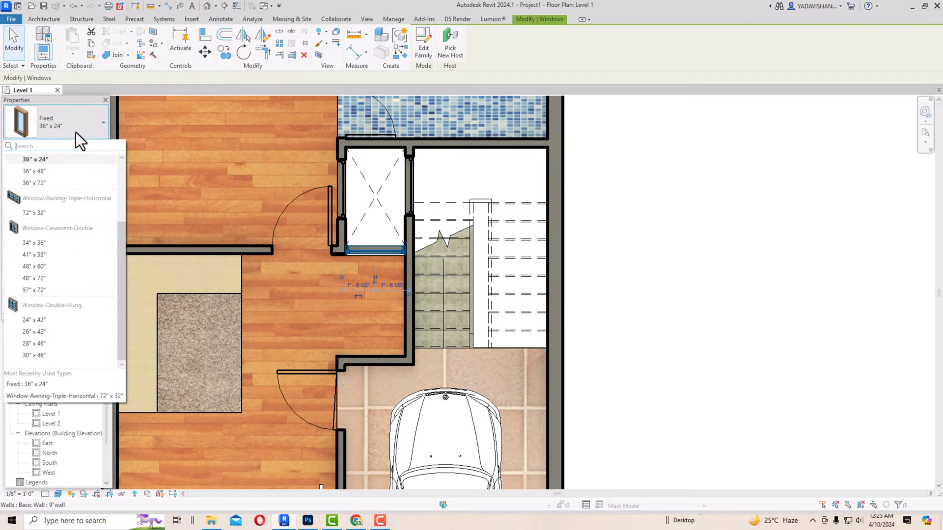
click(45, 246)
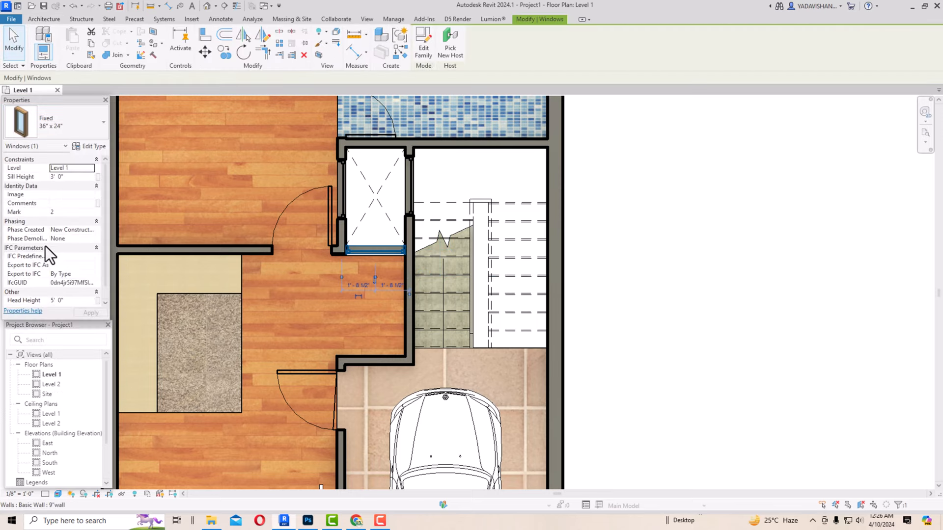
click(431, 208)
Step: Match the shaft's bedroom-side and stair-side windows to the casement type of its lower window
click(375, 248)
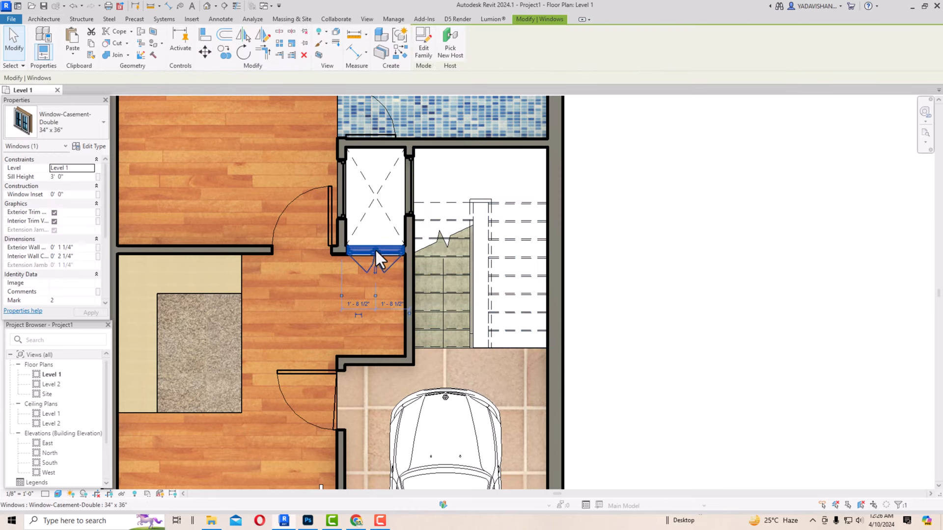
click(92, 55)
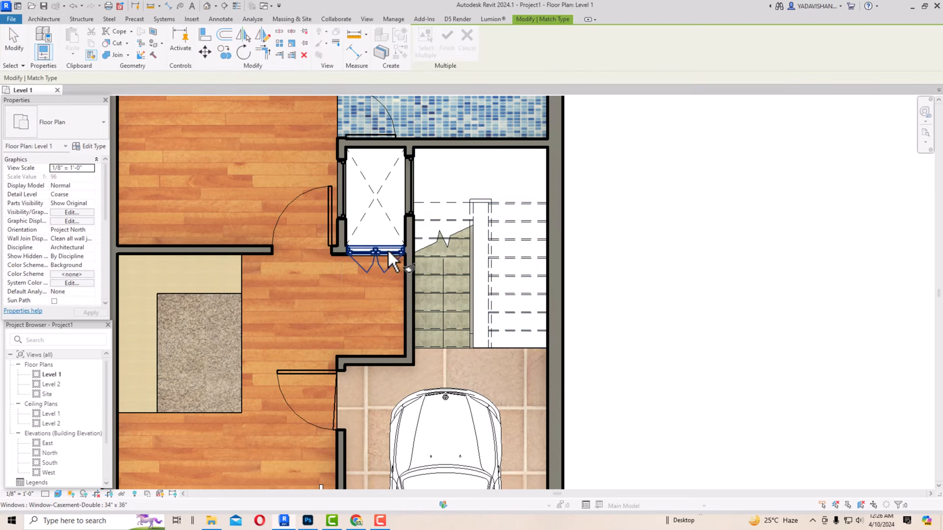
click(350, 206)
key(Escape)
key(Escape)
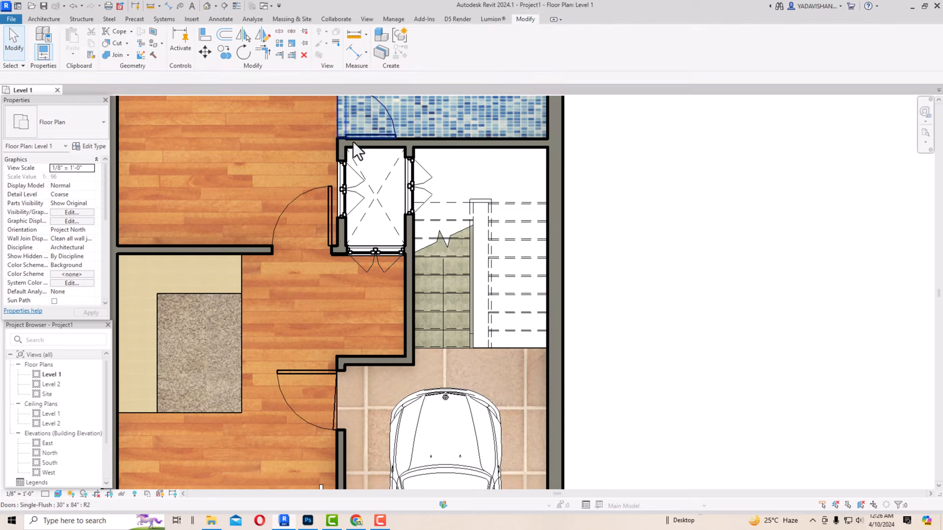
Step: Open the layer assembly of the 9"wall type used by the plan's upper exterior wall
scroll(276, 214, down, 1)
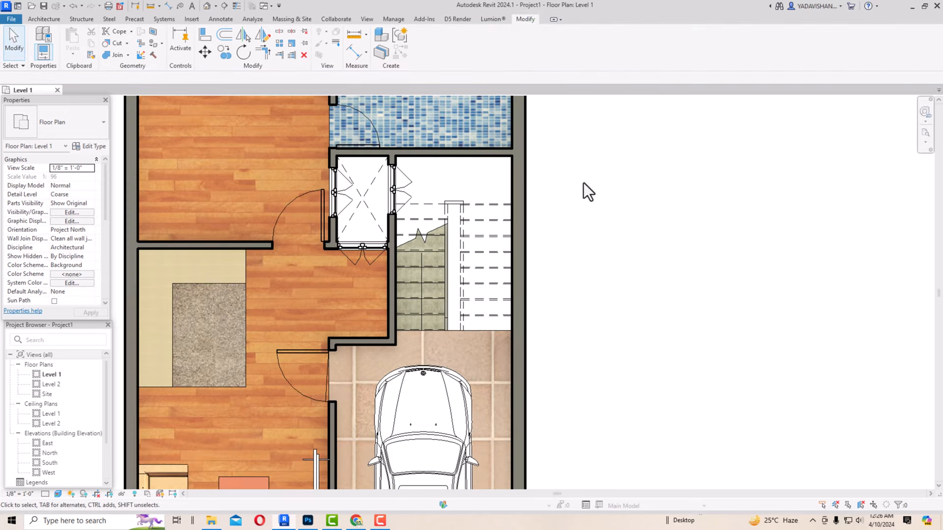
scroll(263, 189, down, 4)
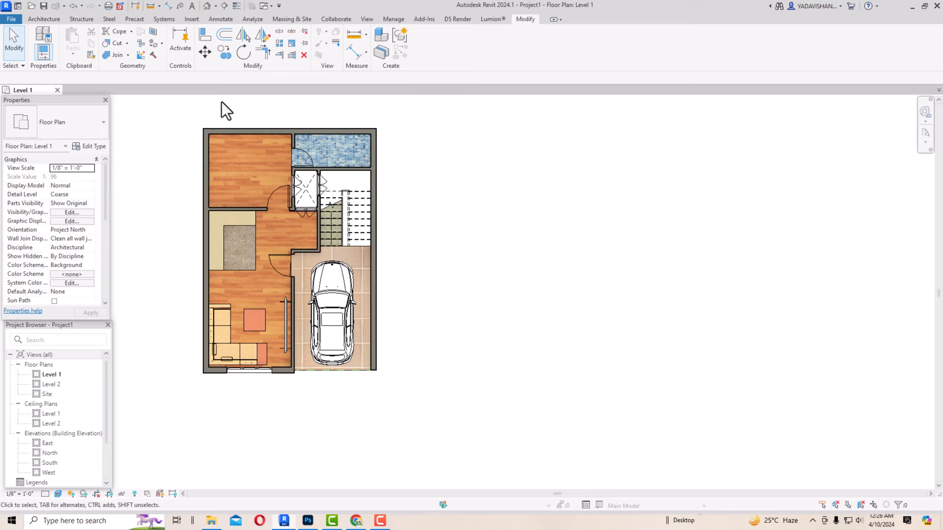
click(228, 130)
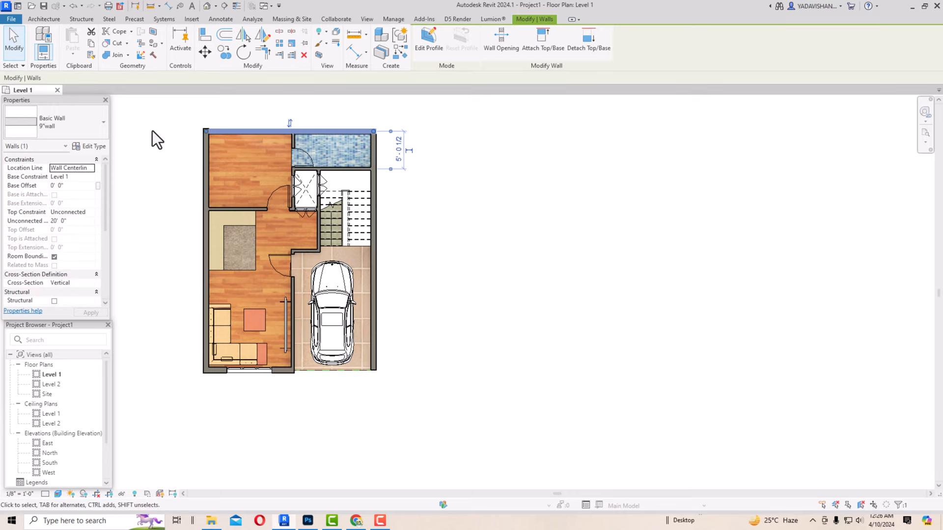
click(85, 145)
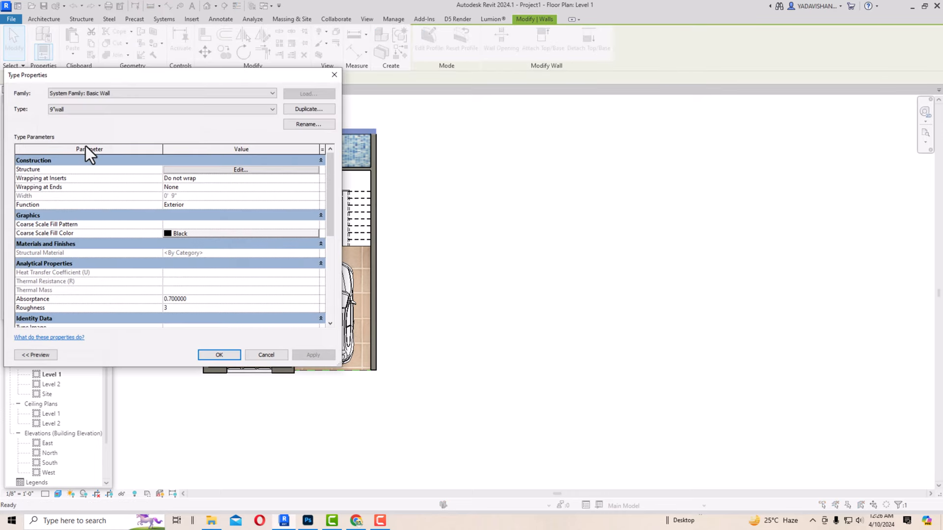
click(208, 170)
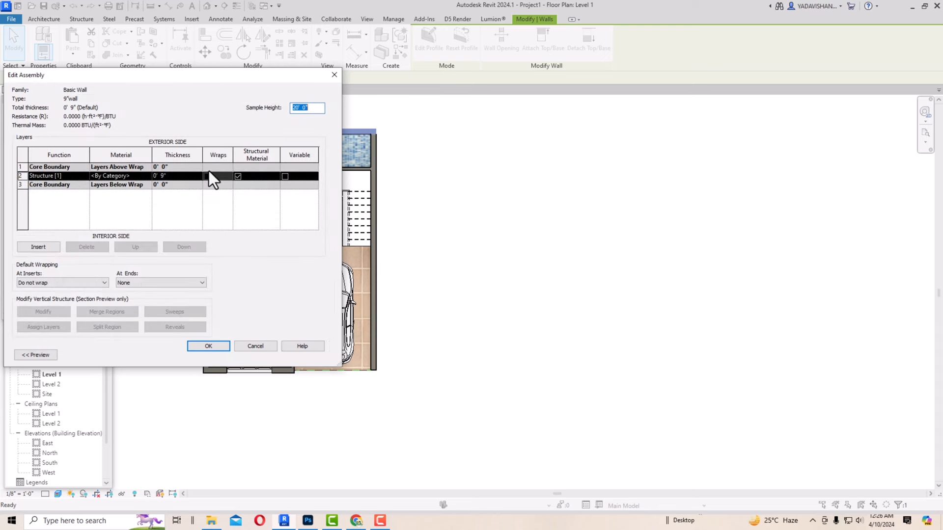
click(148, 177)
click(148, 178)
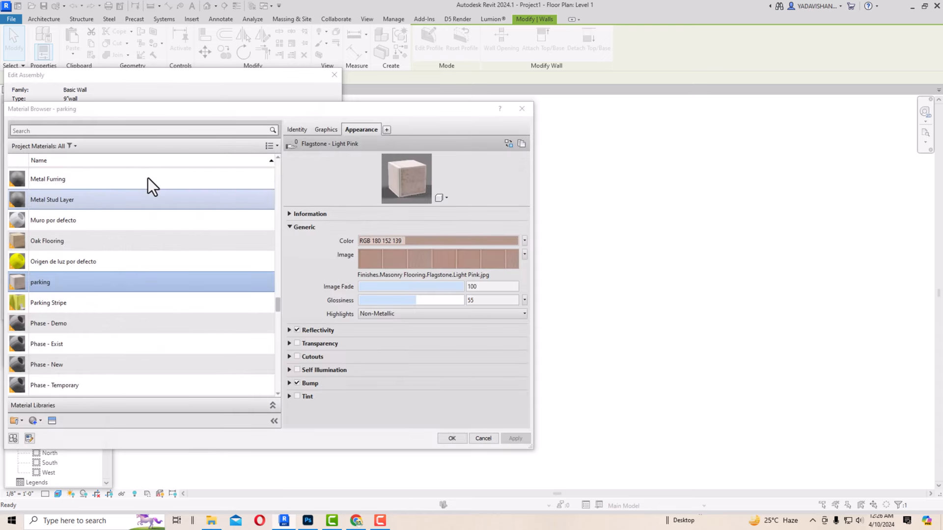
scroll(178, 185, up, 1)
click(520, 108)
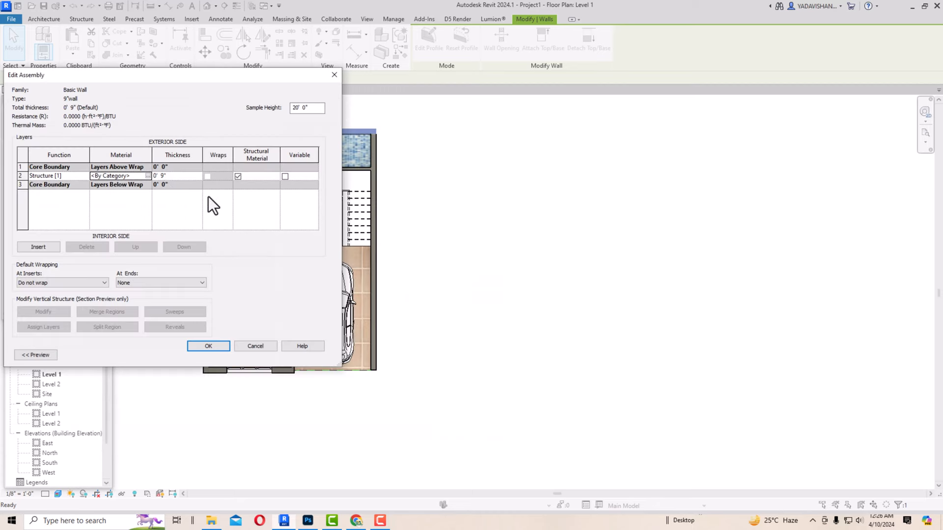
Step: Create a new material for the 9"wall structure layer and set its cut pattern foreground color to black
click(148, 175)
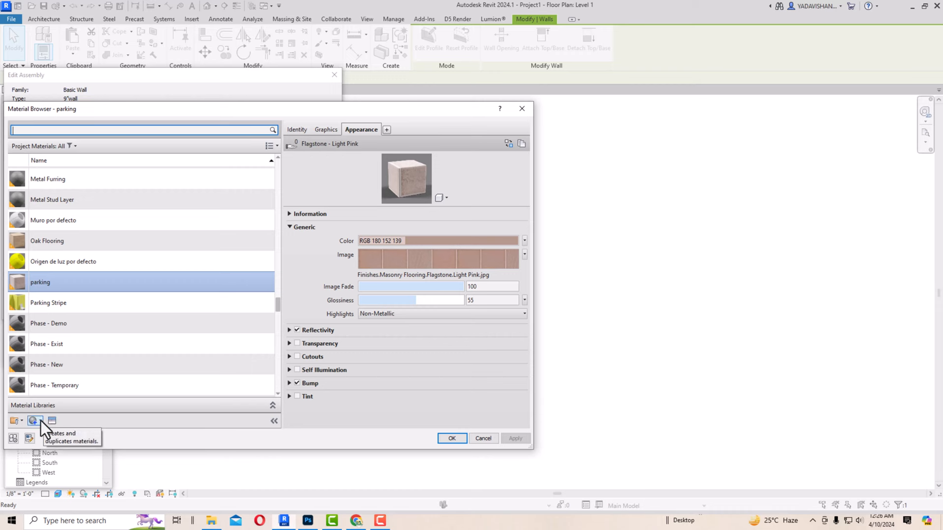
click(40, 421)
click(45, 435)
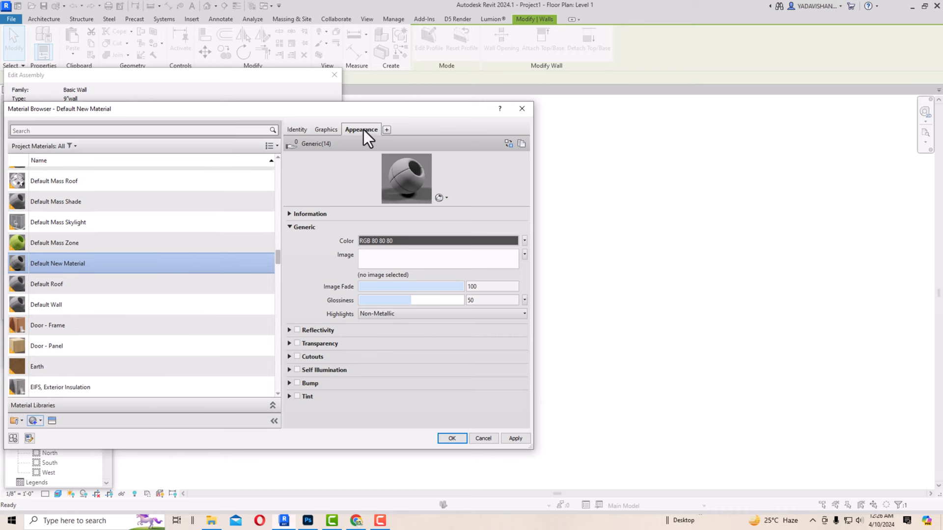
click(327, 130)
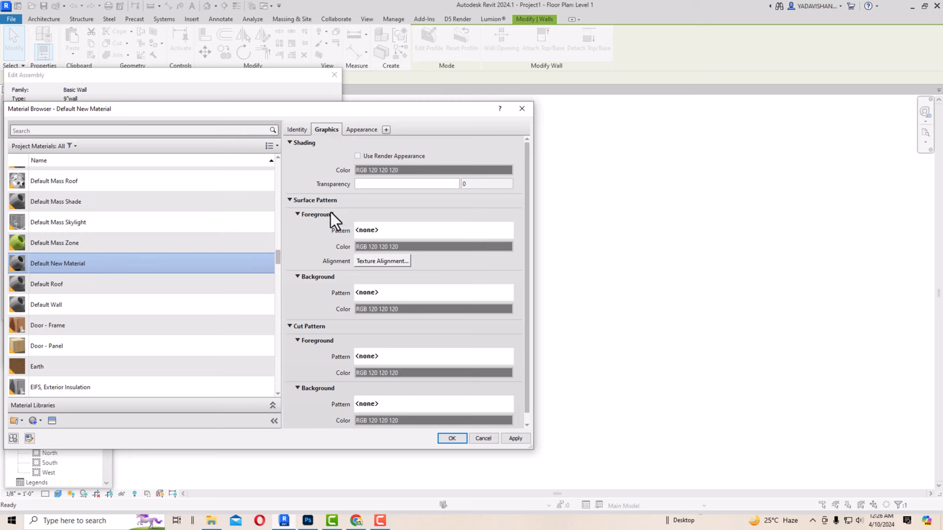
click(402, 373)
click(166, 288)
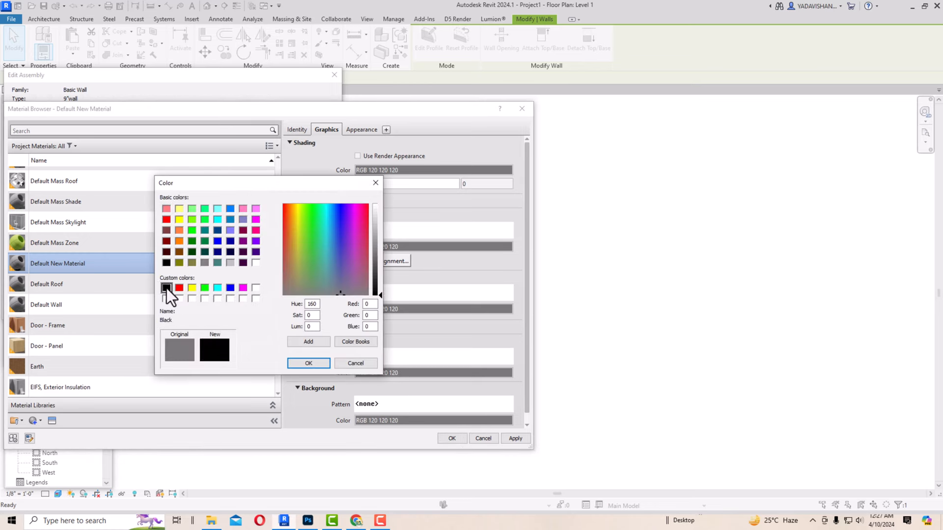
click(309, 362)
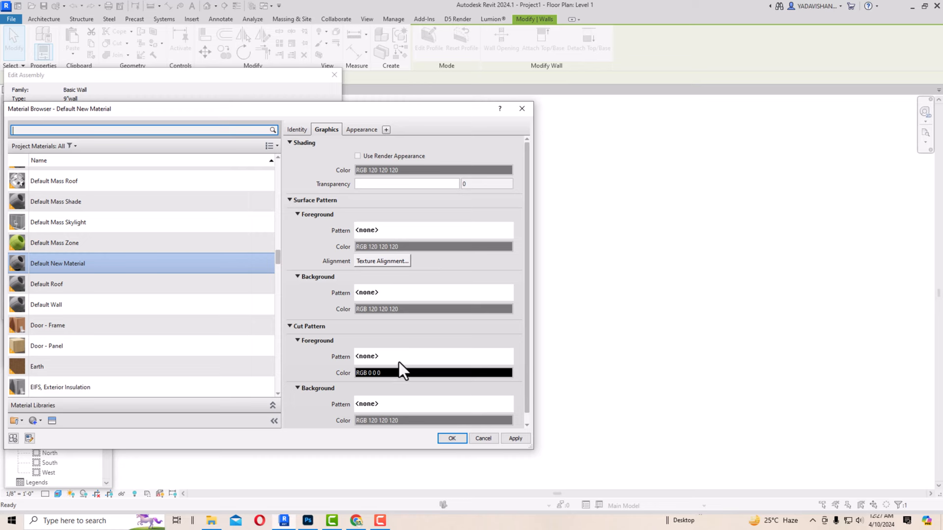
Step: Give the new material a black solid-fill cut background and apply it to the 9"wall type
click(409, 404)
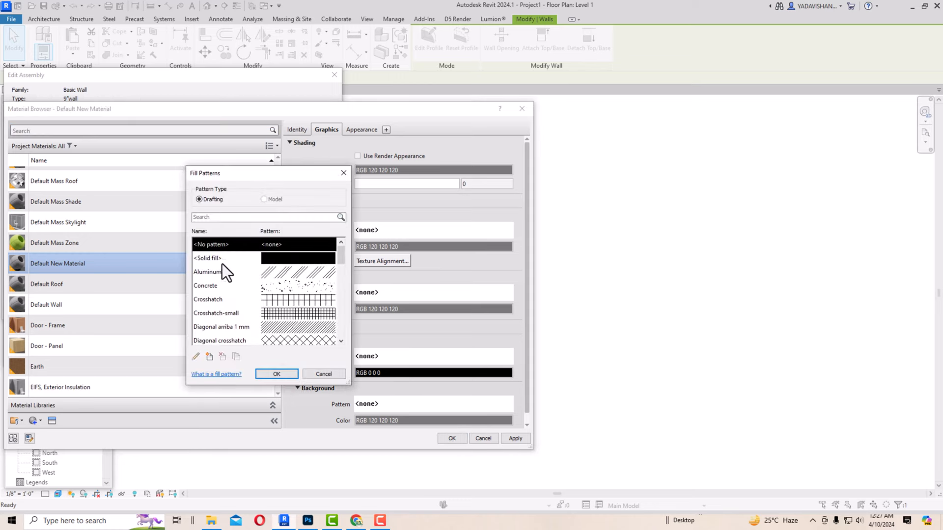
click(216, 258)
click(276, 374)
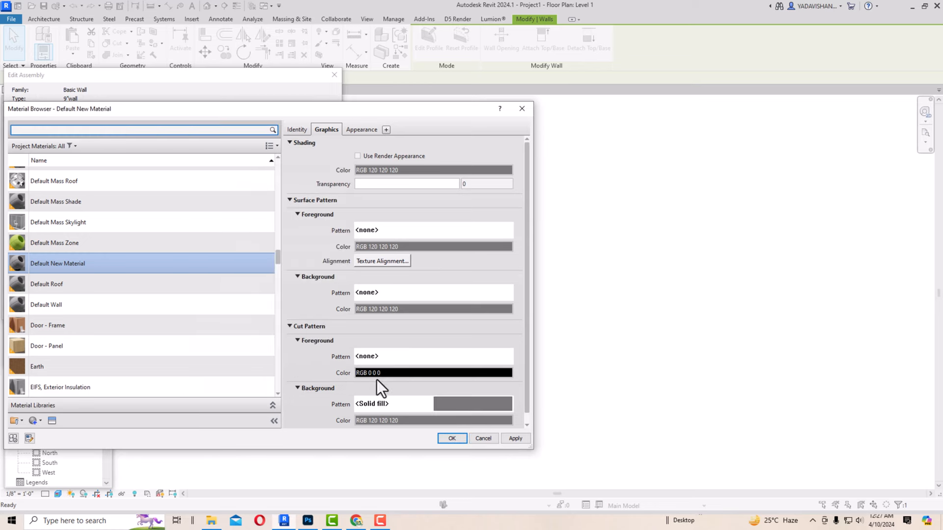
scroll(406, 376, down, 1)
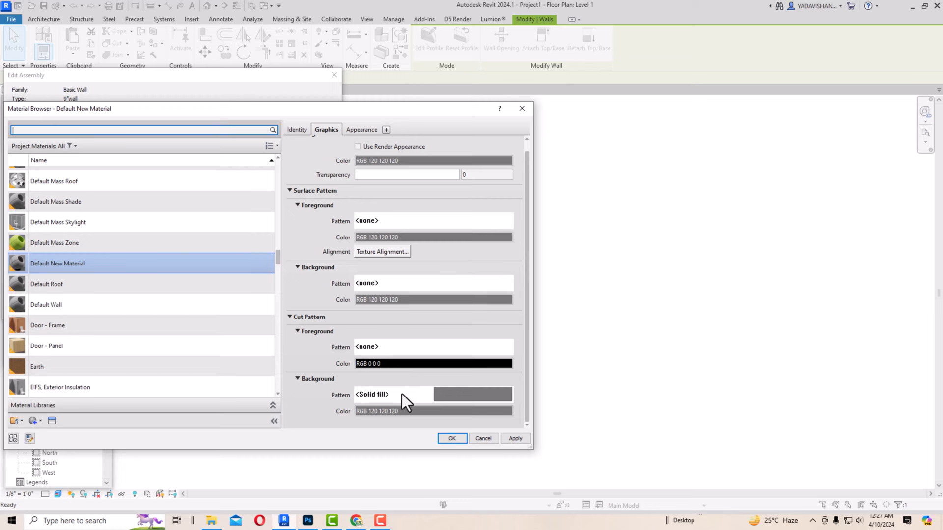
click(397, 412)
click(167, 288)
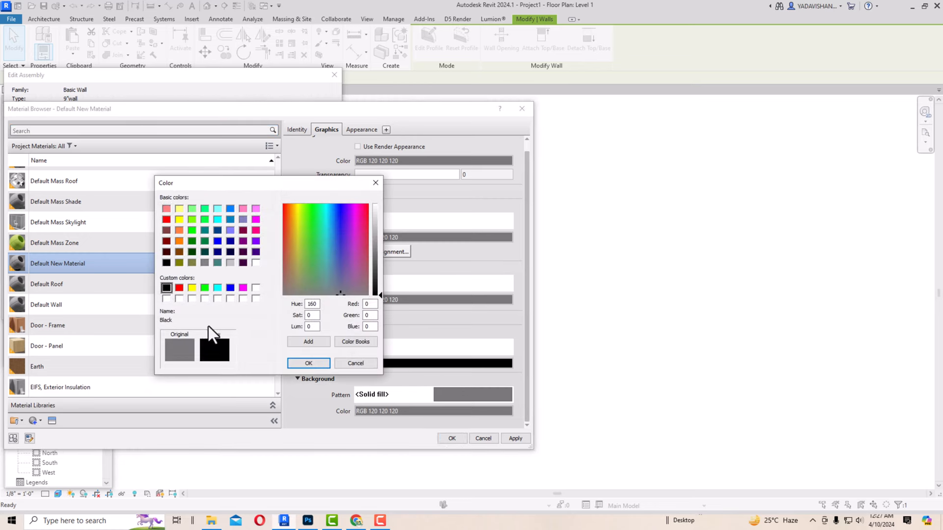
click(306, 363)
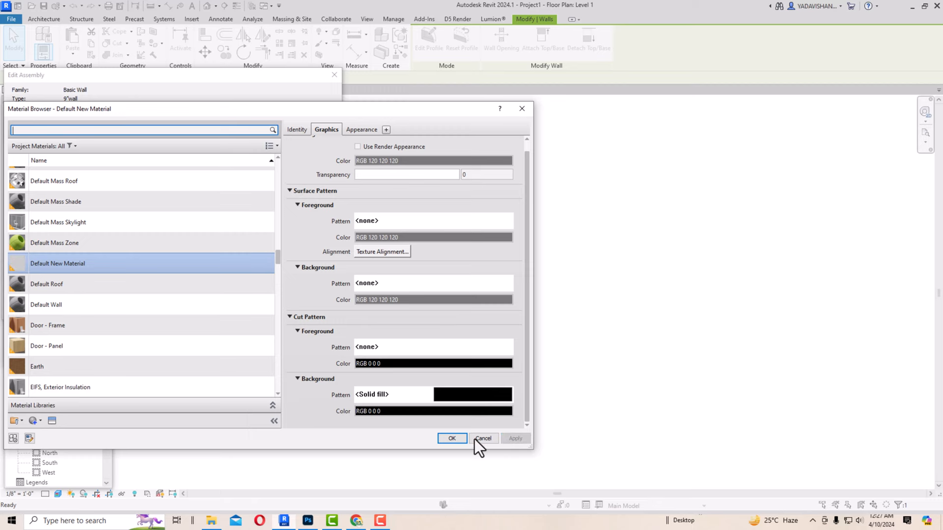
click(452, 439)
click(206, 346)
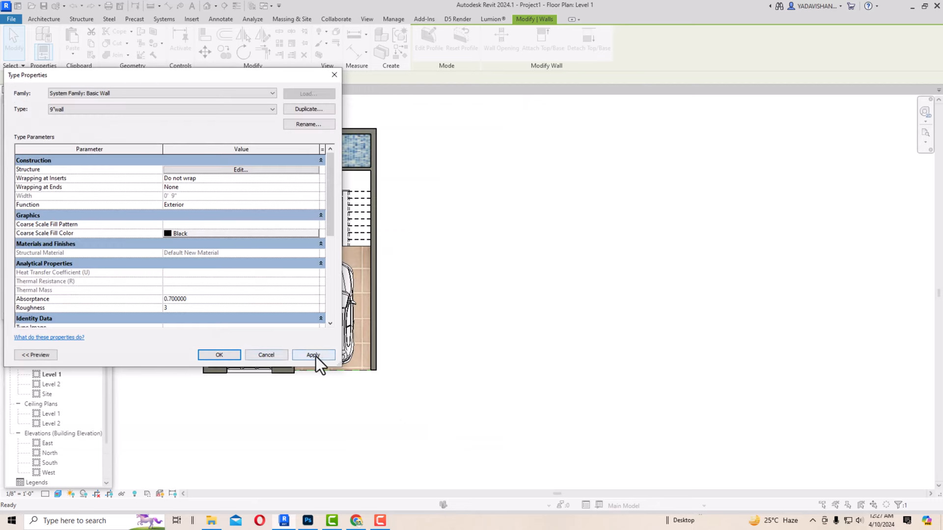
click(317, 356)
click(220, 352)
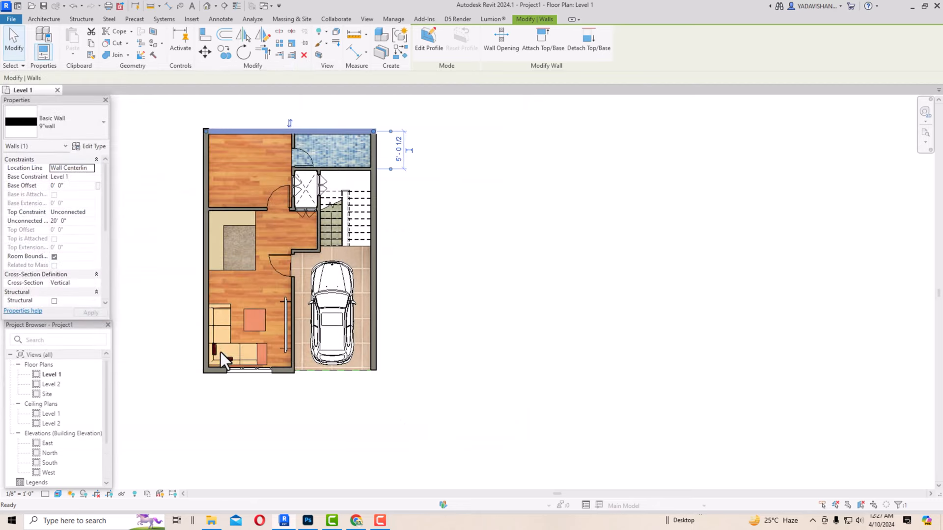
click(264, 385)
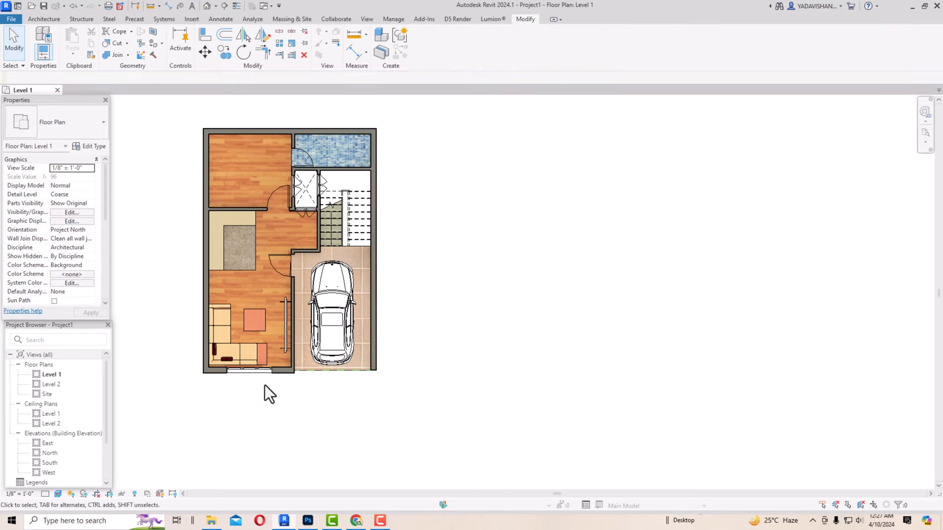
Step: Set the 9"wall type's coarse scale fill pattern to solid fill
click(372, 308)
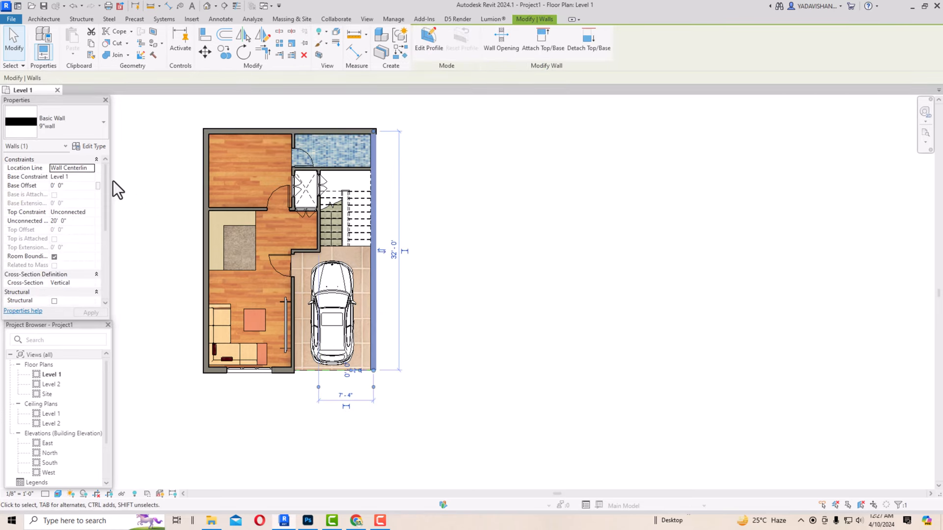
click(92, 145)
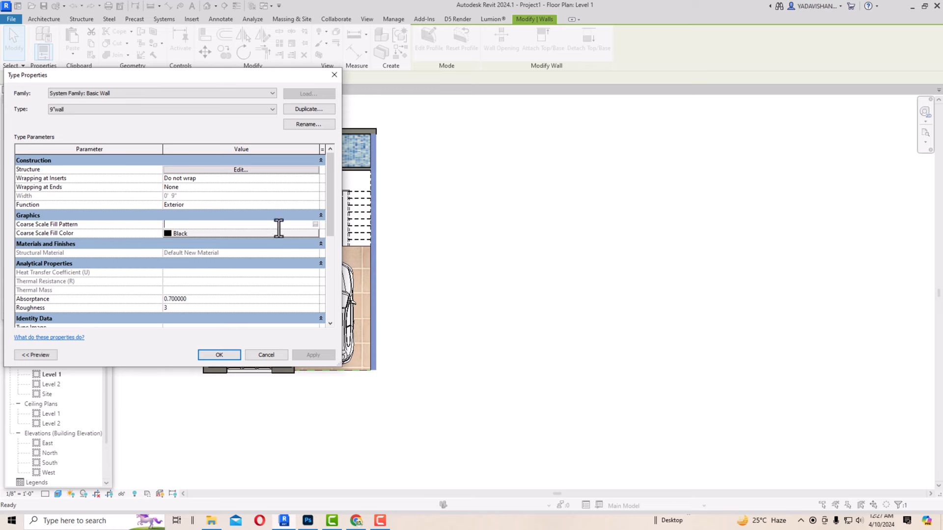
click(314, 224)
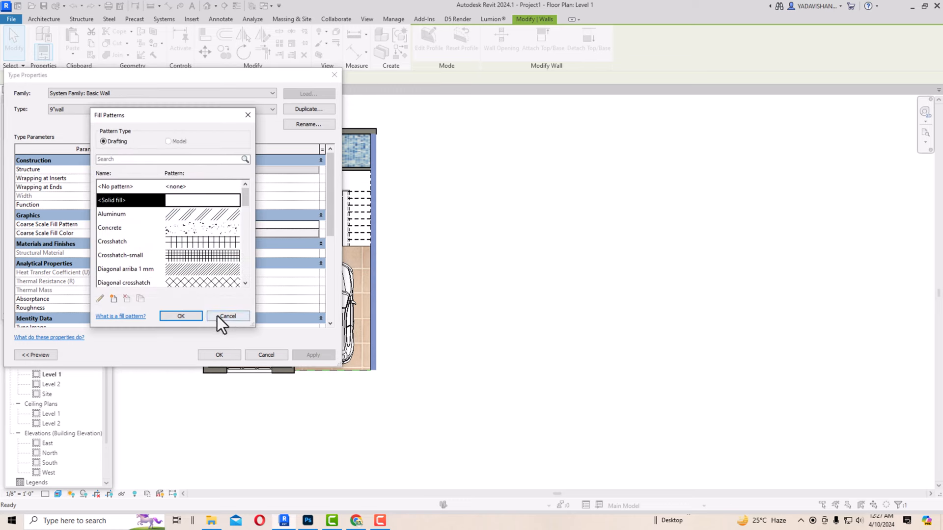
click(188, 316)
click(311, 358)
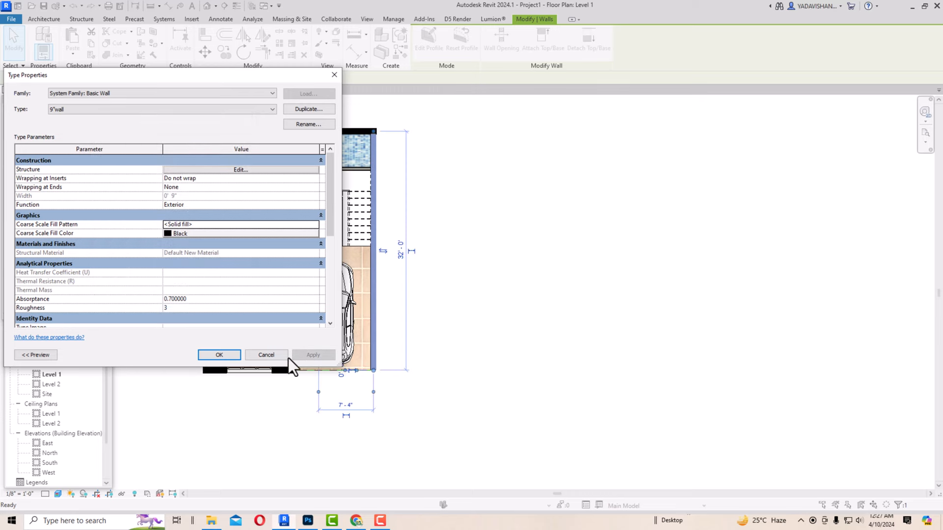
click(220, 354)
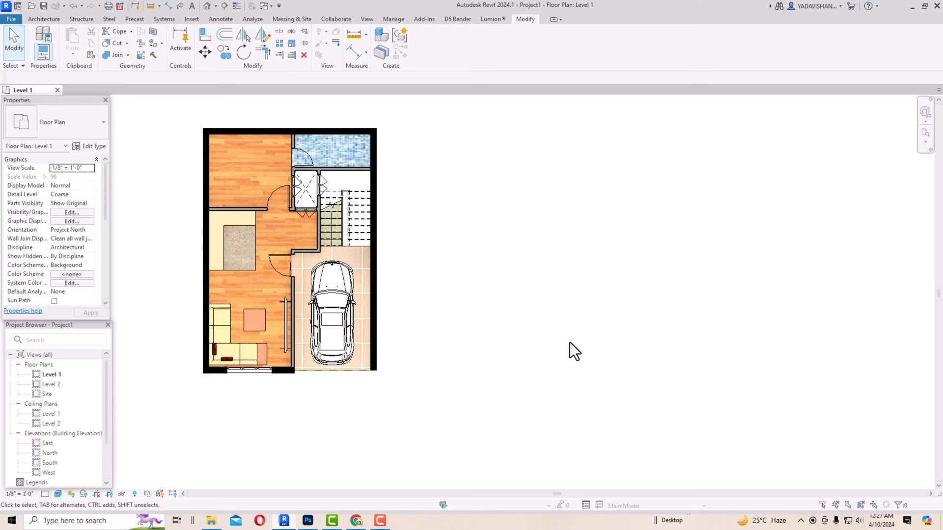
Step: Load the Electrolux four-burner gas hob family (KE4GP) from the Downloads folder
scroll(187, 220, up, 1)
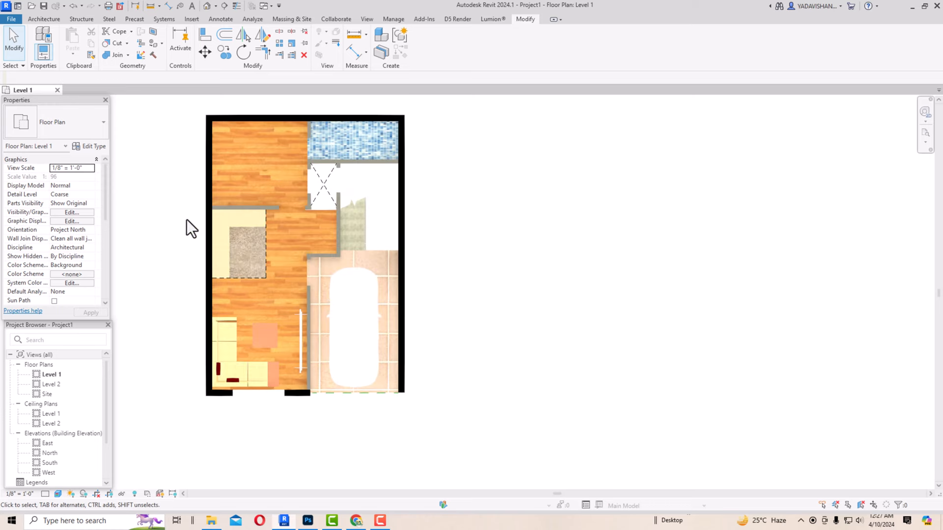
scroll(267, 212, up, 2)
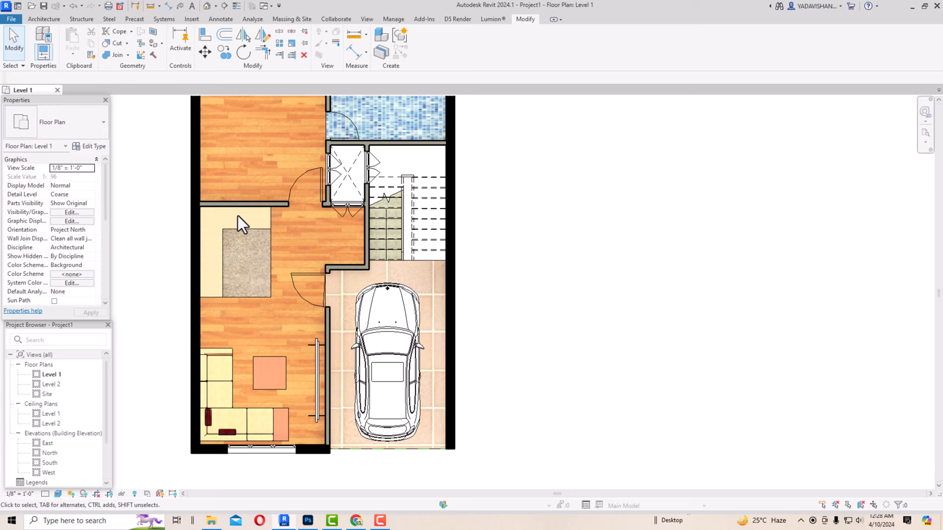
click(192, 20)
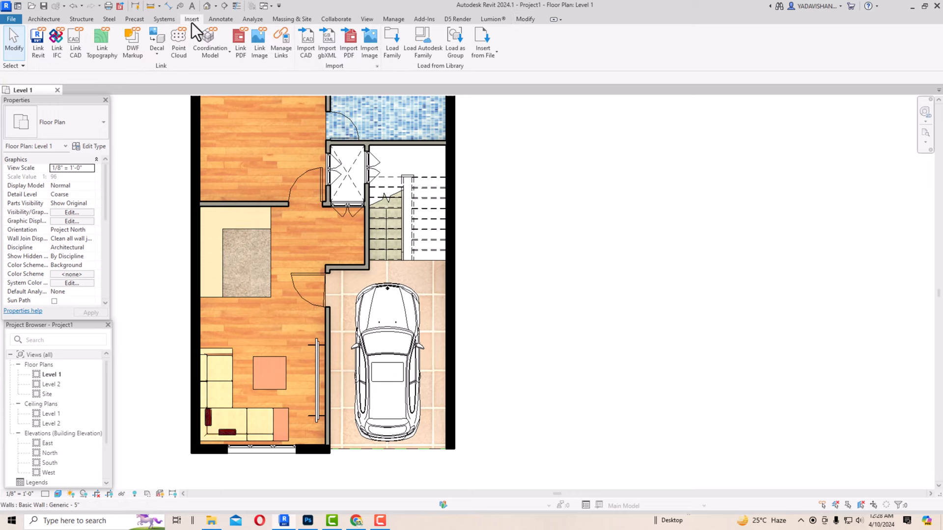
click(398, 45)
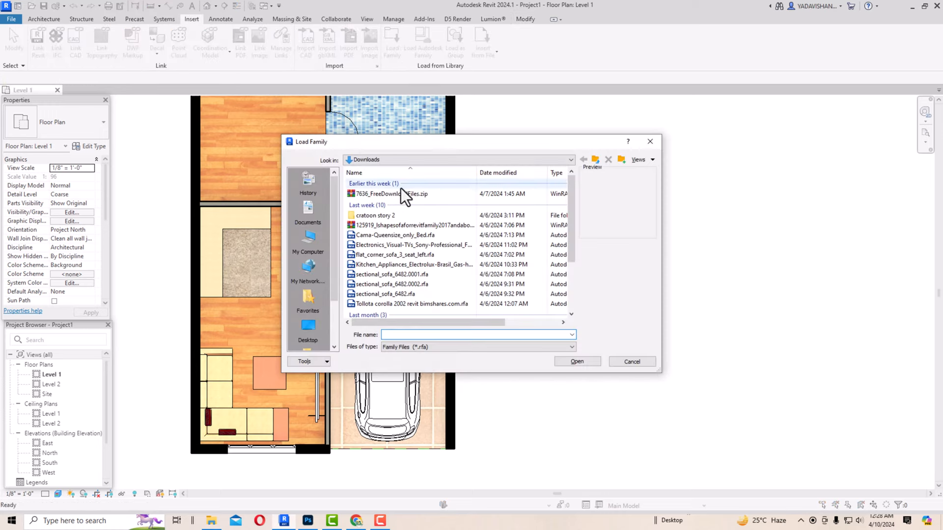
click(396, 253)
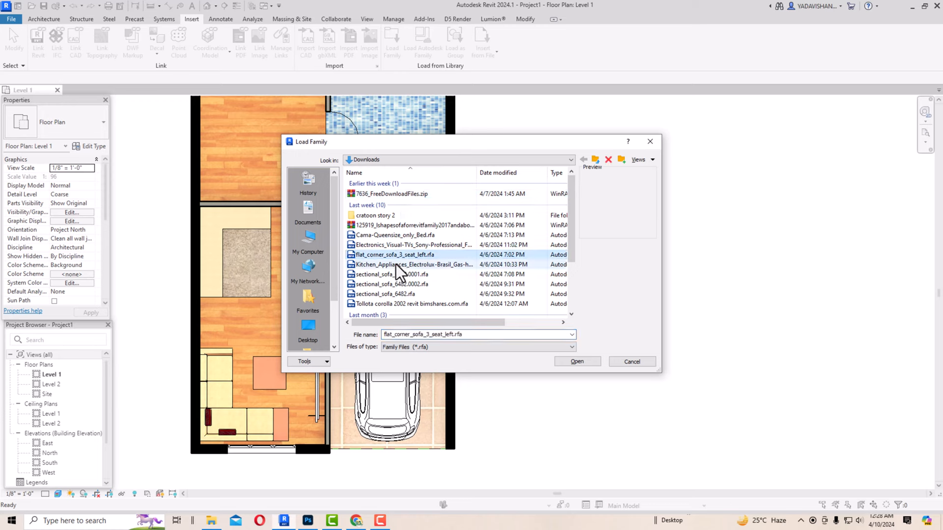
click(396, 264)
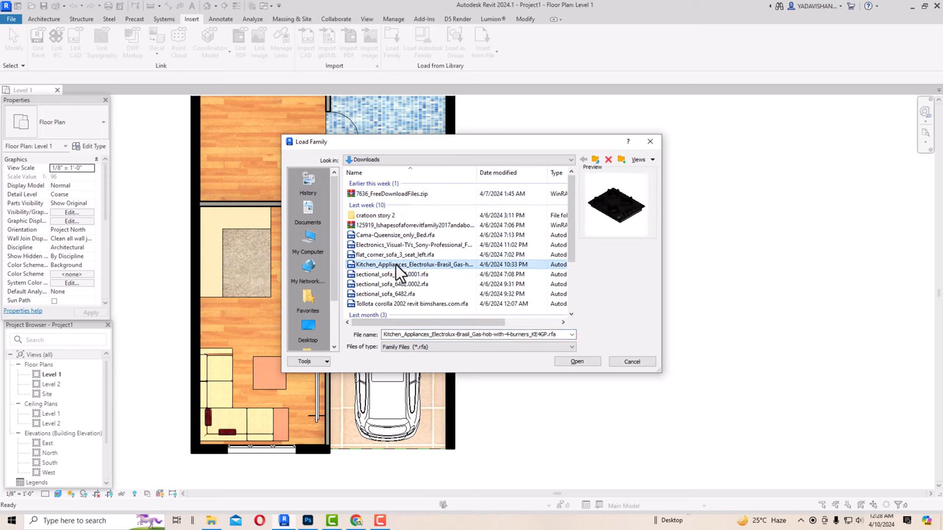
click(587, 363)
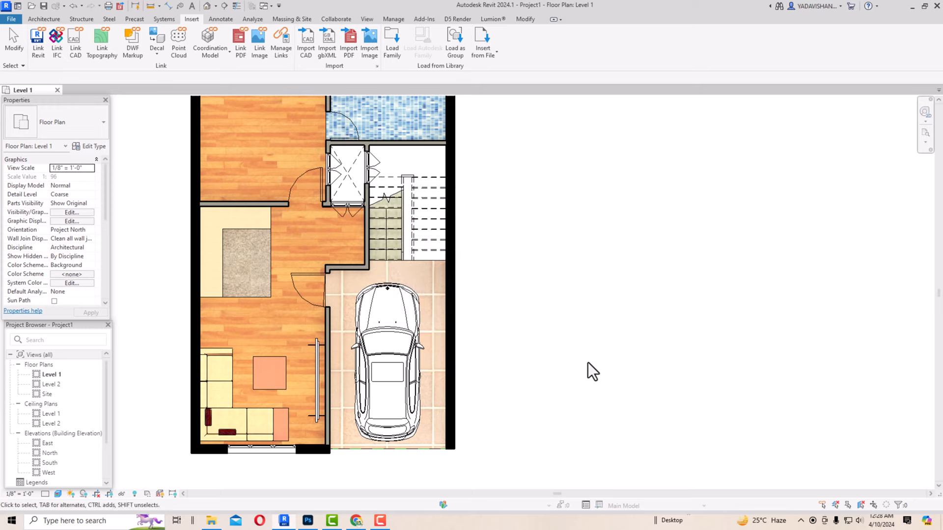
Step: Place the gas hob near the lower end of the kitchen counter, against the exterior wall
click(43, 18)
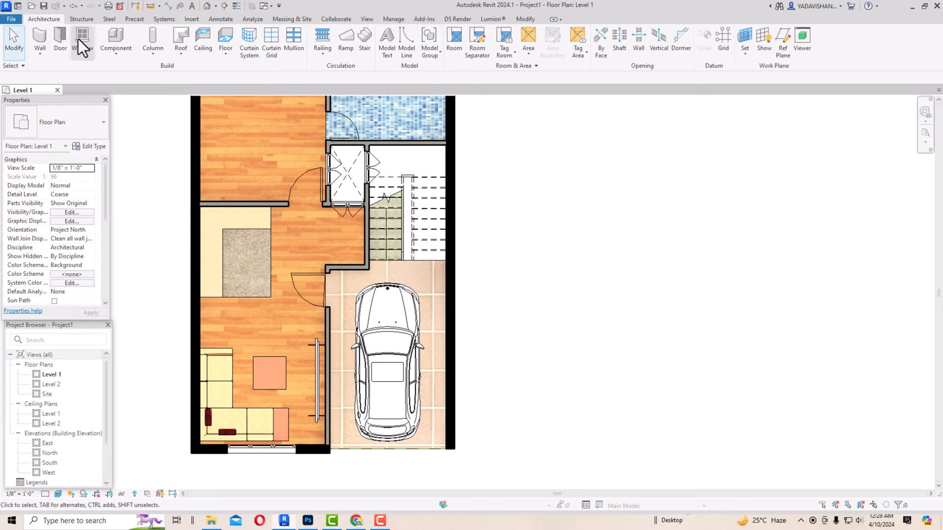
click(112, 40)
scroll(209, 278, up, 5)
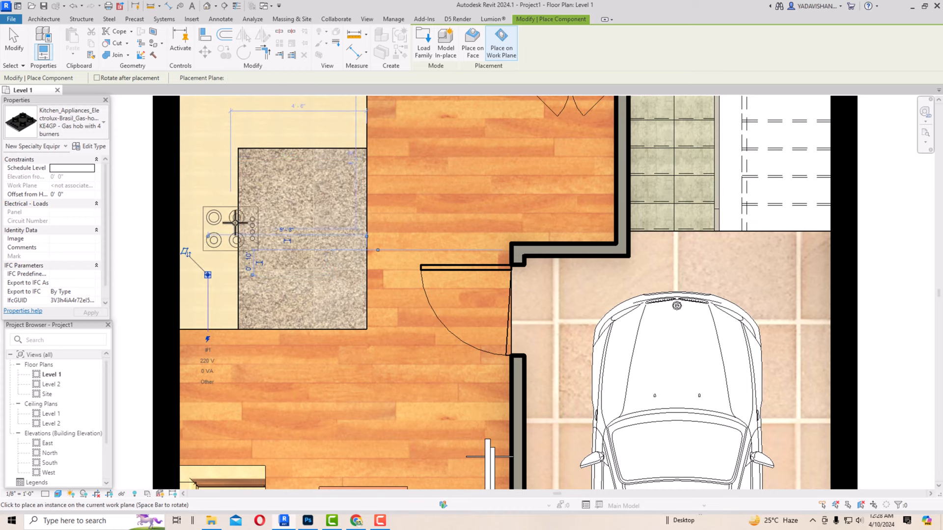
key(Escape)
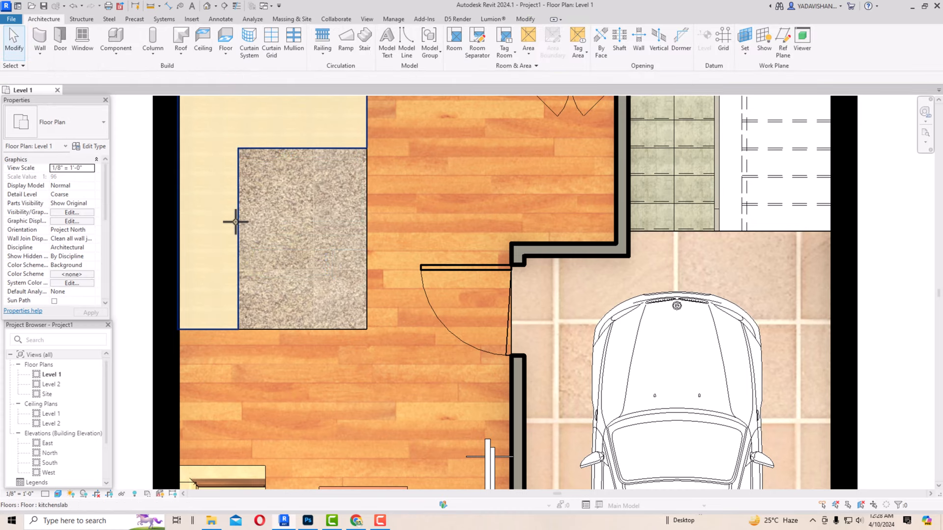
Step: Select the kitchenslab floor and switch the plan view to the Wireframe visual style
click(235, 258)
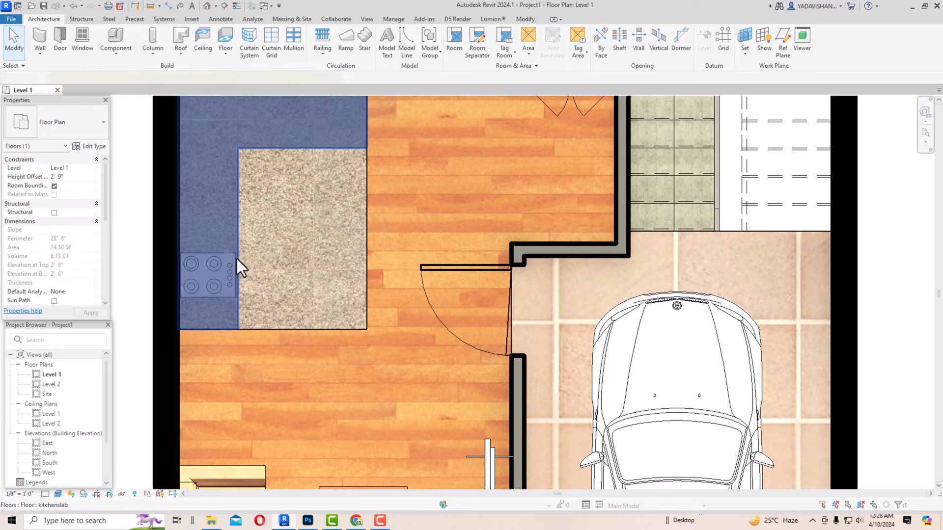
click(58, 493)
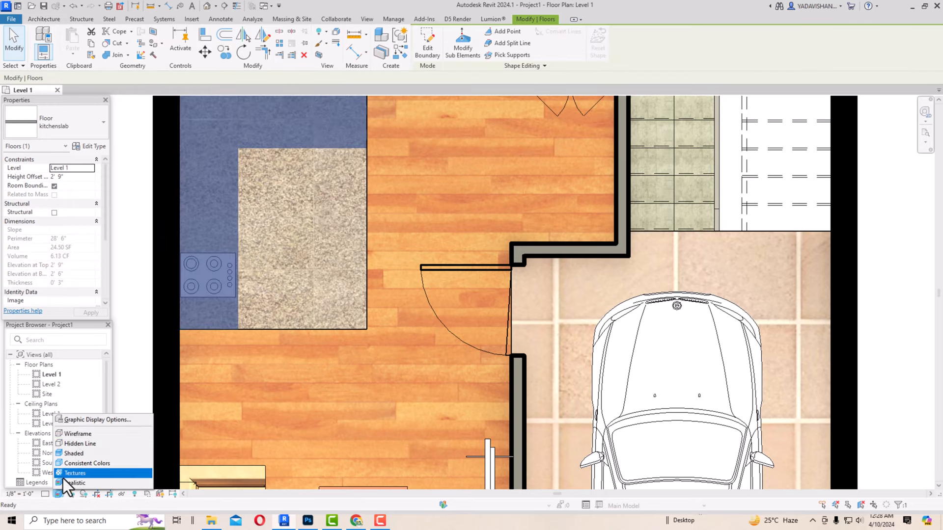
click(69, 437)
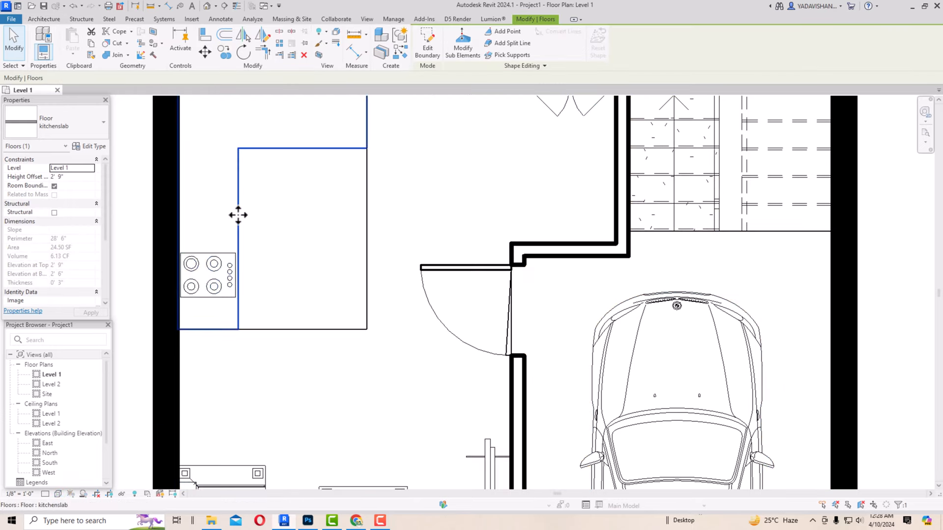
Step: Cut a rectangular opening about 1'-10" by 1'-5 1/2" in the kitchenslab boundary, tracing the gas hob's outline
click(422, 52)
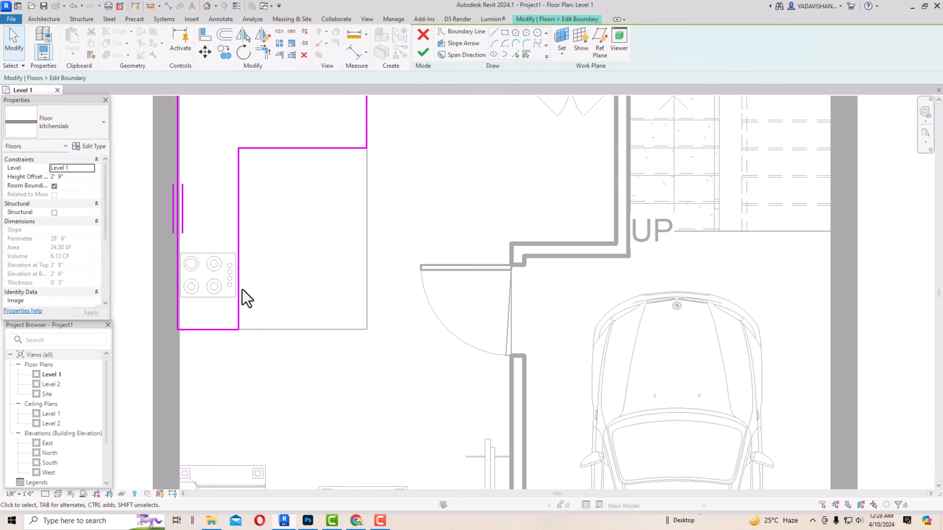
click(504, 32)
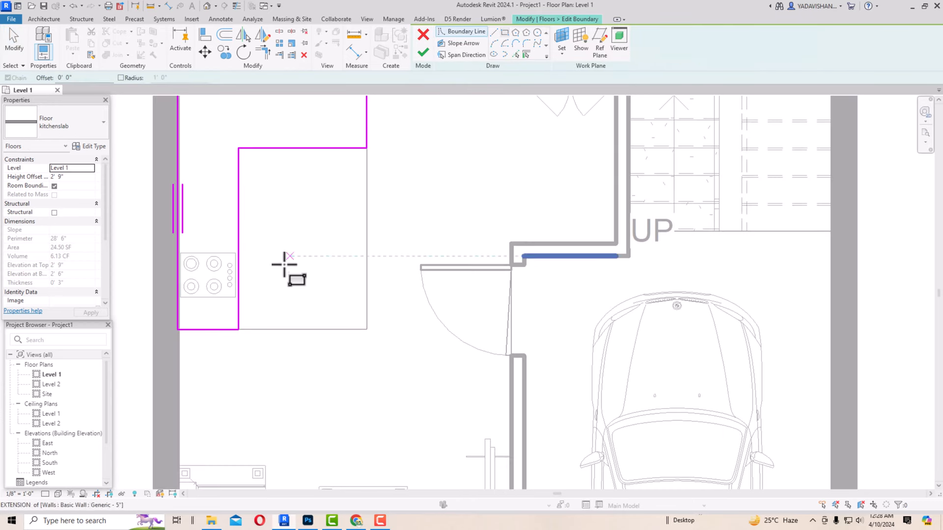
click(236, 297)
click(186, 253)
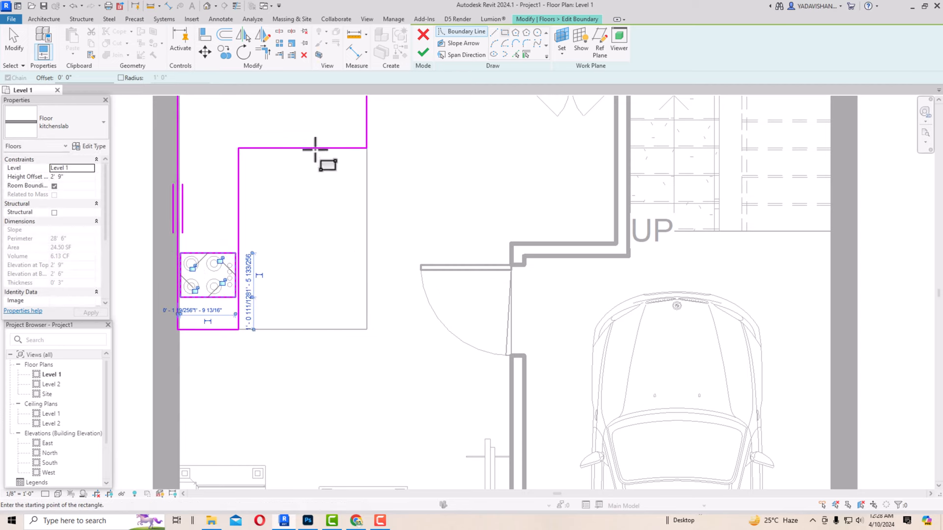
click(423, 53)
key(Escape)
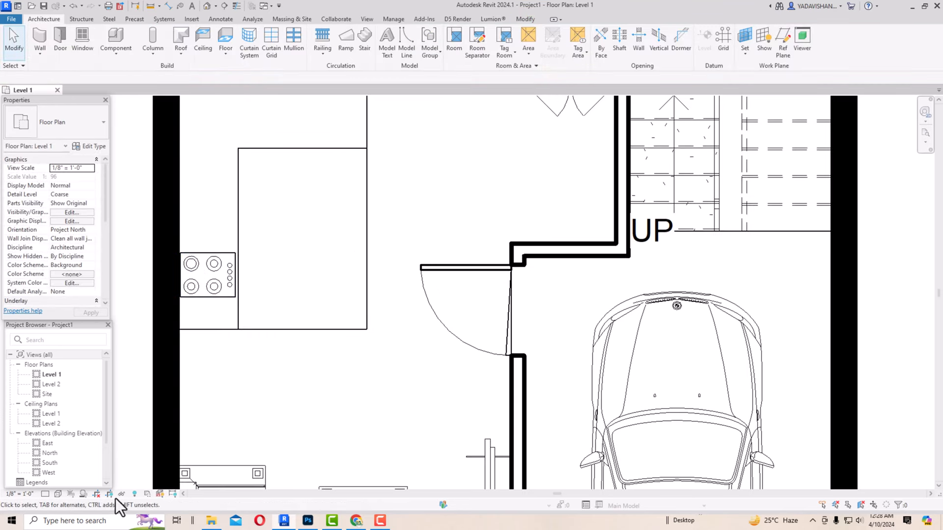
Step: Switch the Level 1 plan view to the Textures visual style
click(55, 494)
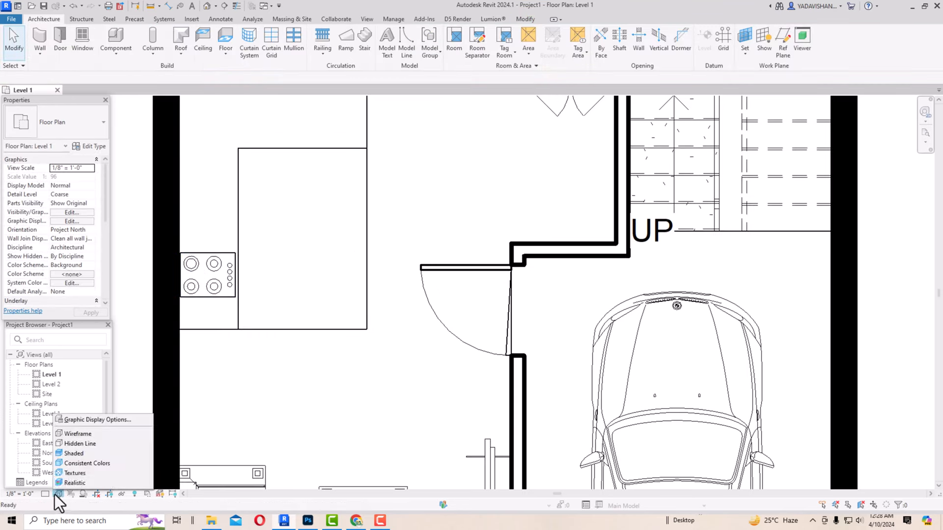
click(71, 472)
scroll(268, 330, down, 1)
scroll(268, 331, down, 1)
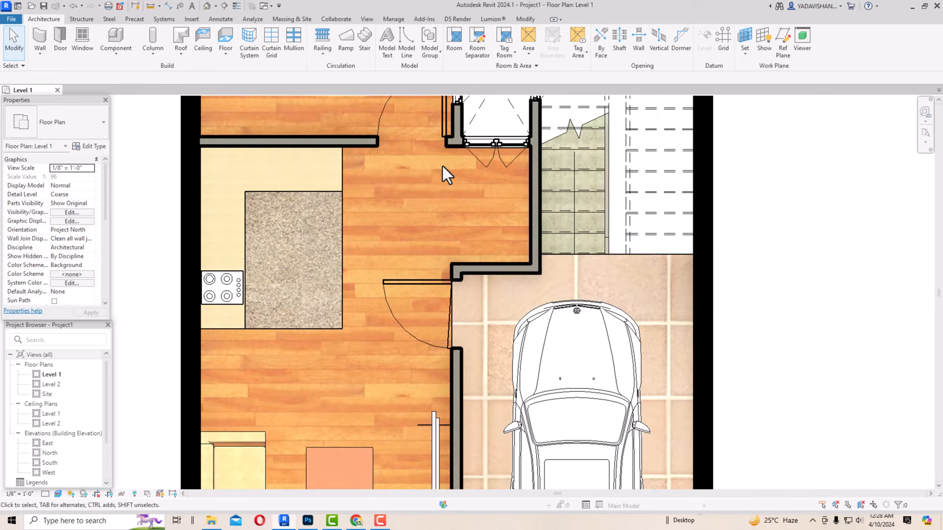
scroll(219, 329, down, 1)
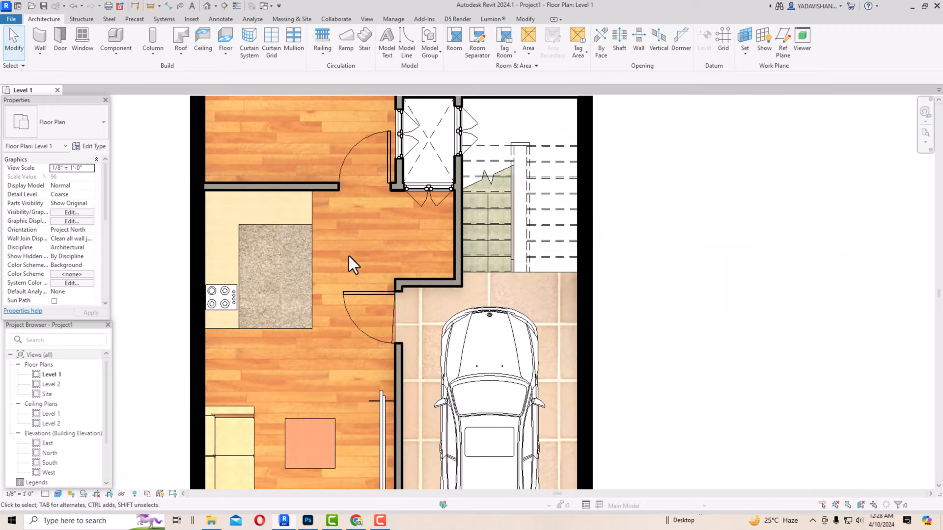
click(292, 224)
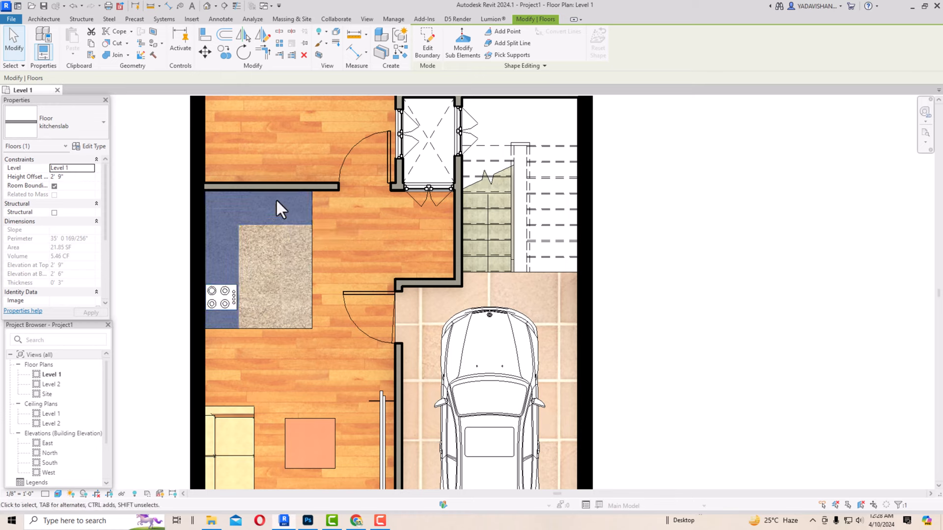
key(Escape)
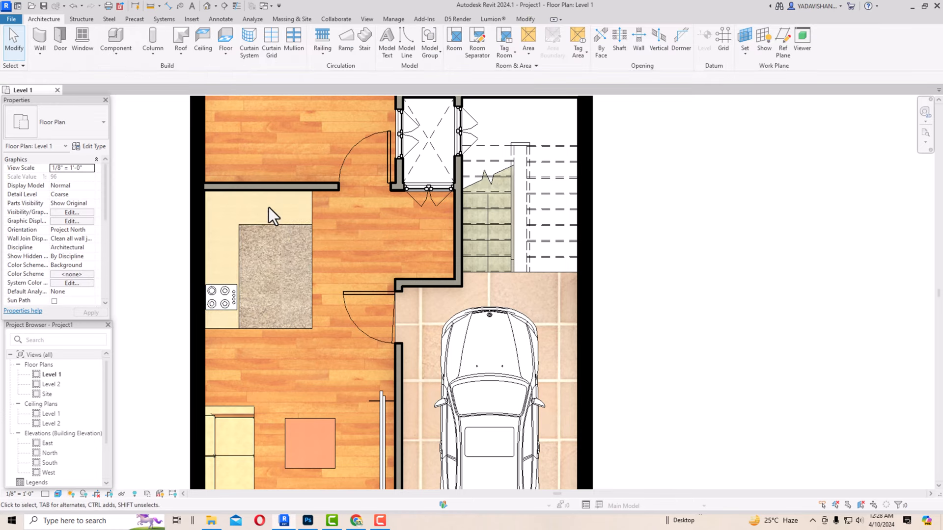
click(279, 223)
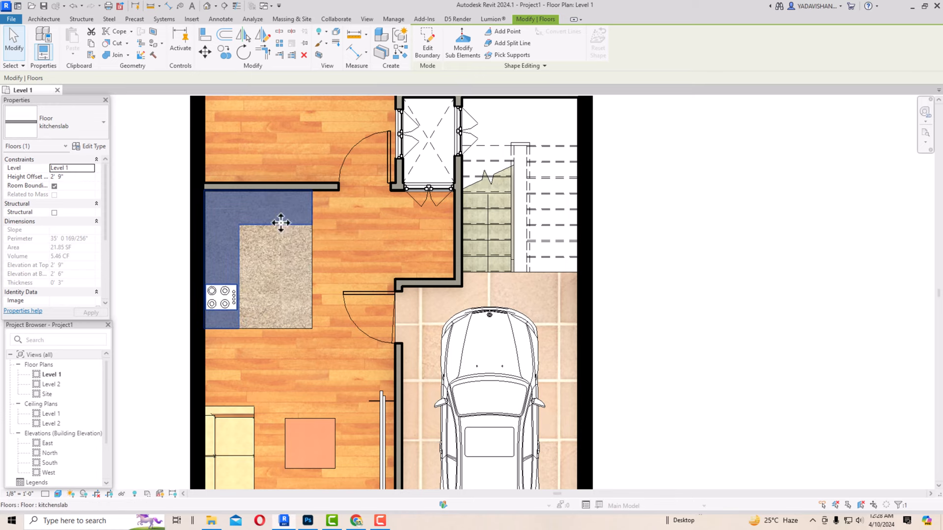
click(193, 21)
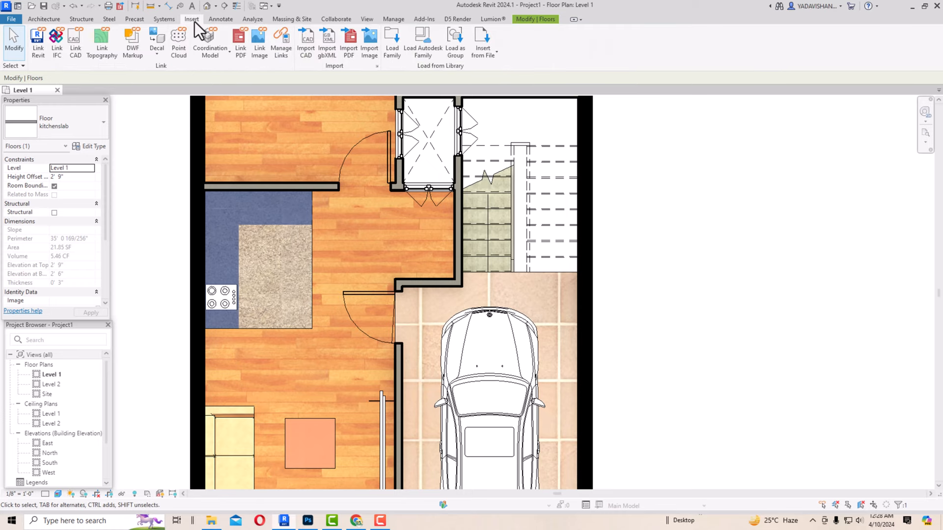
click(388, 49)
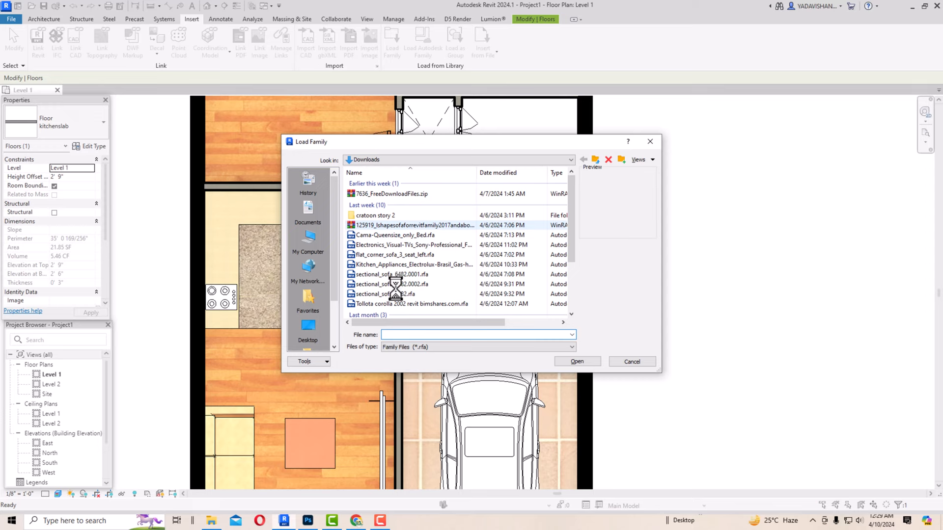
key(Escape)
click(391, 46)
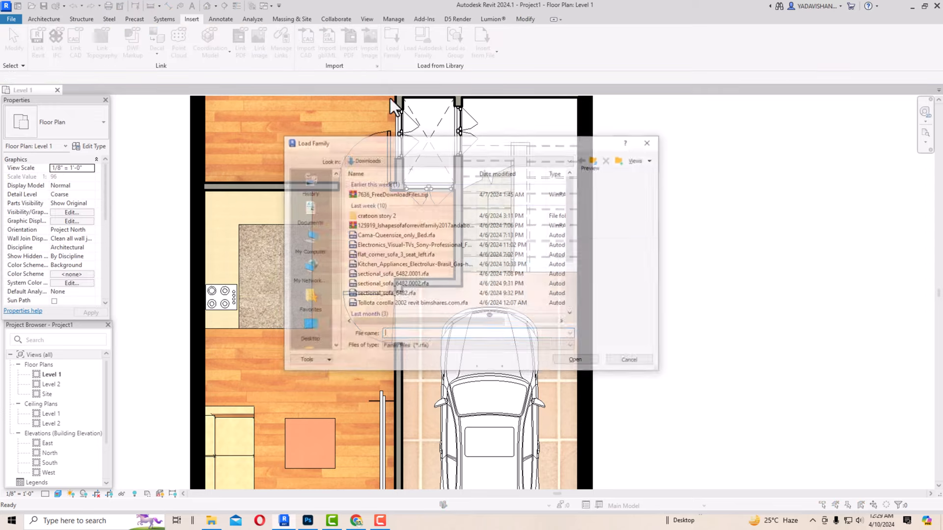
click(408, 304)
double_click(407, 303)
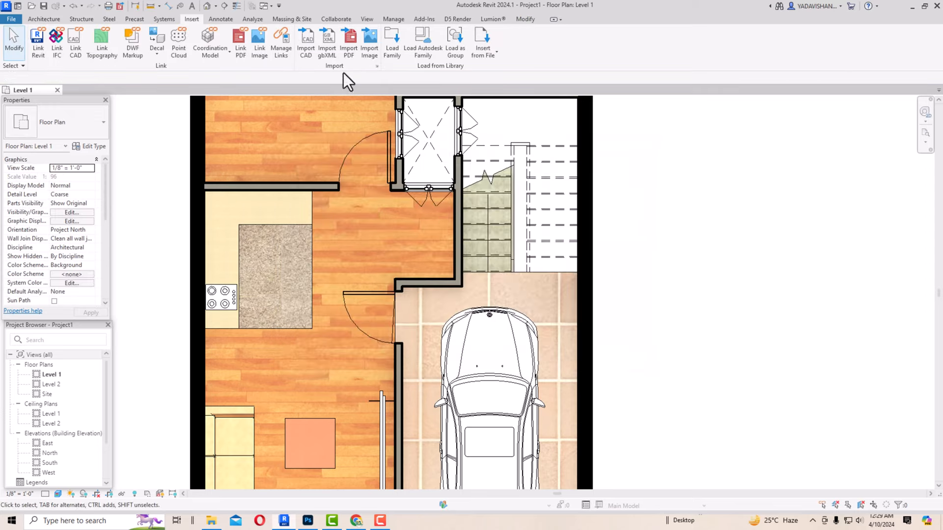
Step: Start loading a family and browse on the C: drive to the Autodesk folder inside ProgramData
click(395, 39)
click(311, 333)
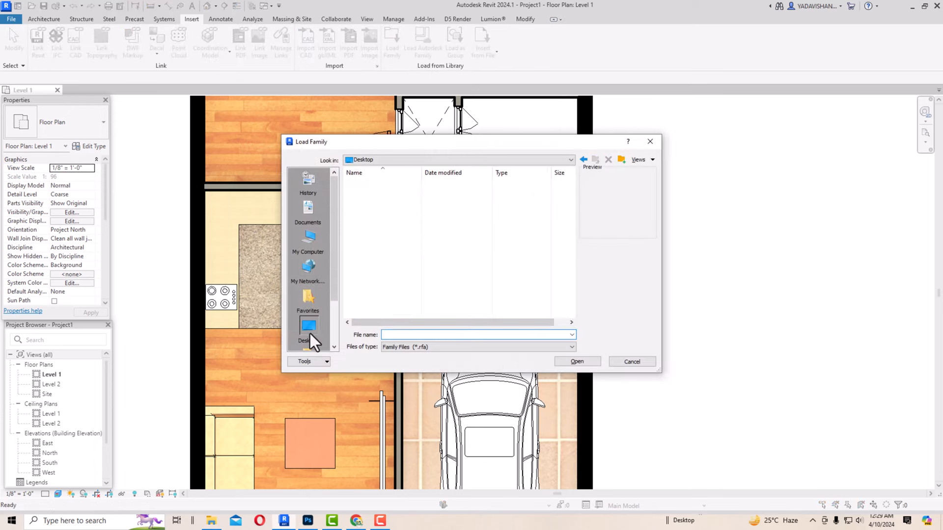
click(310, 243)
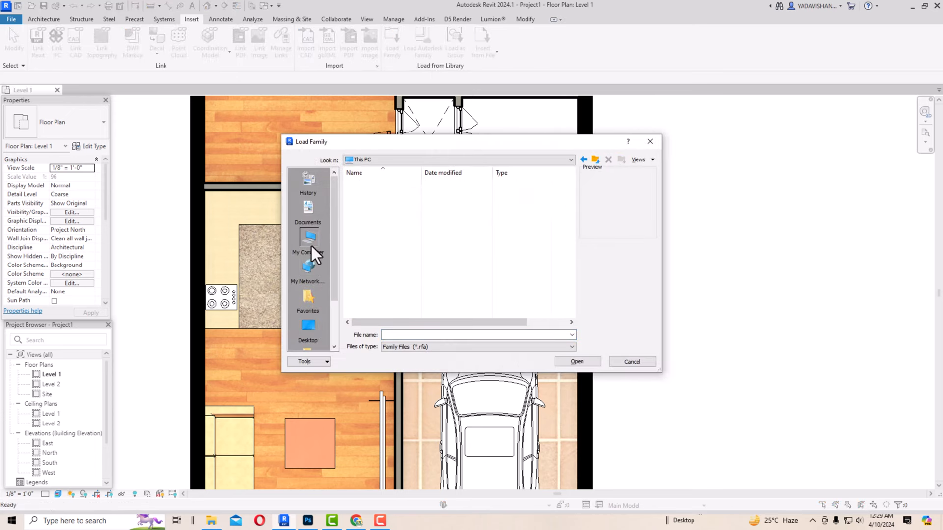
double_click(379, 276)
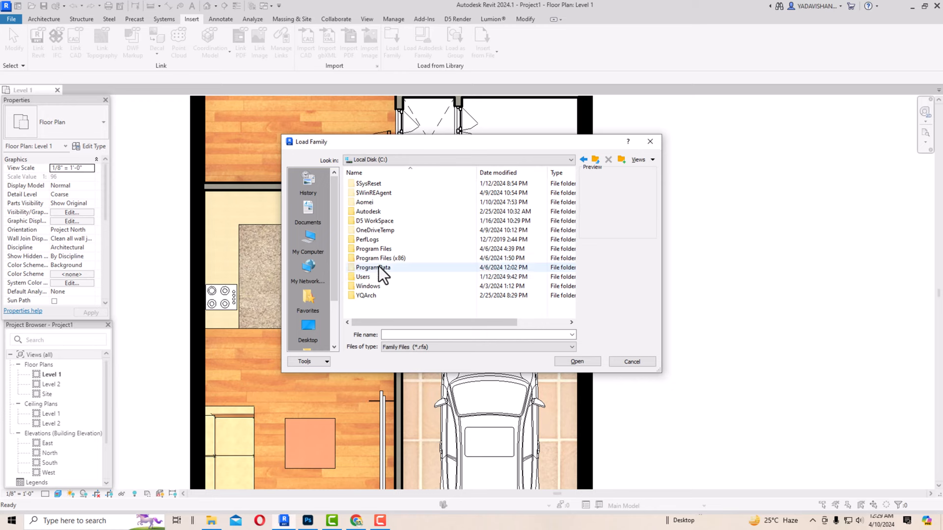
click(378, 268)
double_click(377, 269)
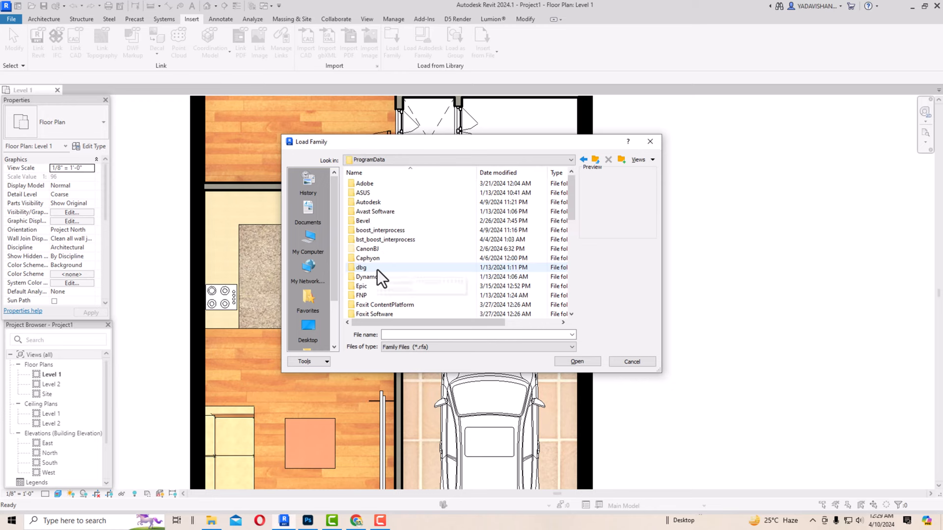
click(370, 205)
double_click(370, 204)
Step: Open the US family library inside RVT 2024, Libraries, English-Imperial
scroll(381, 272, down, 5)
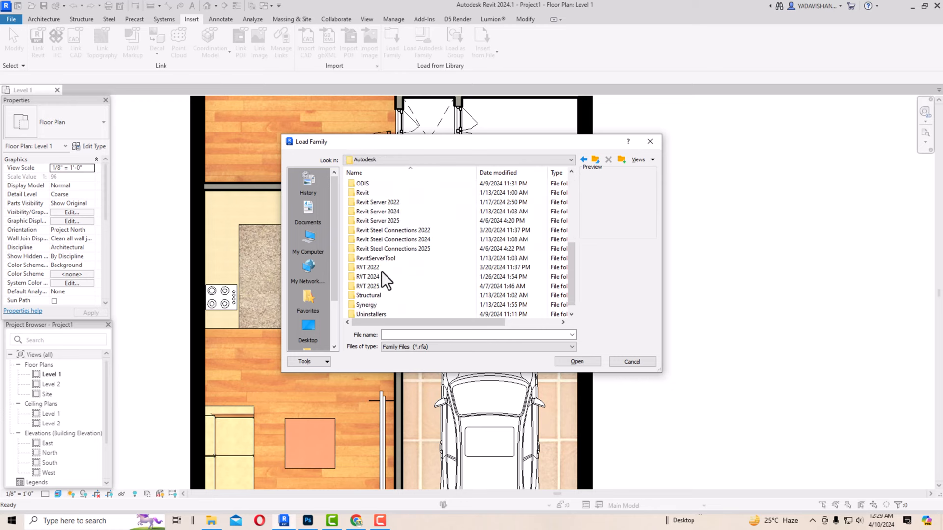
double_click(379, 278)
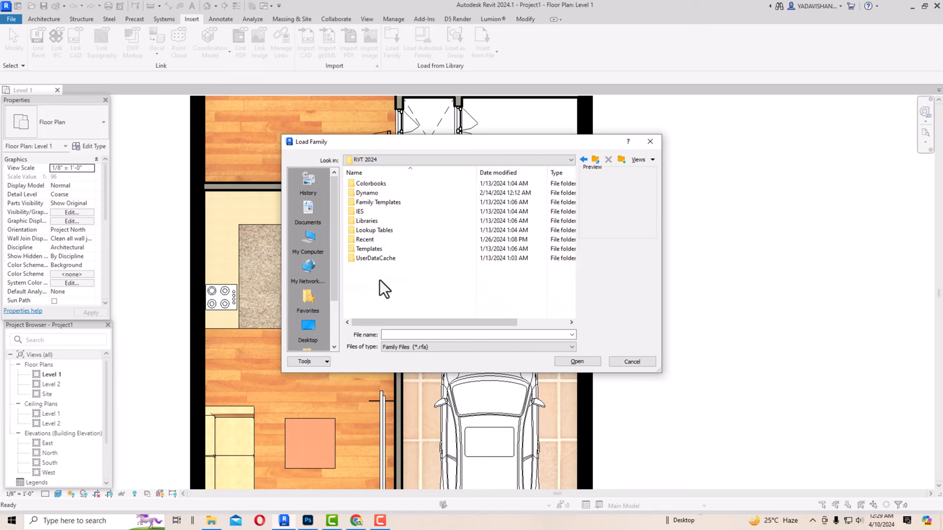
double_click(366, 222)
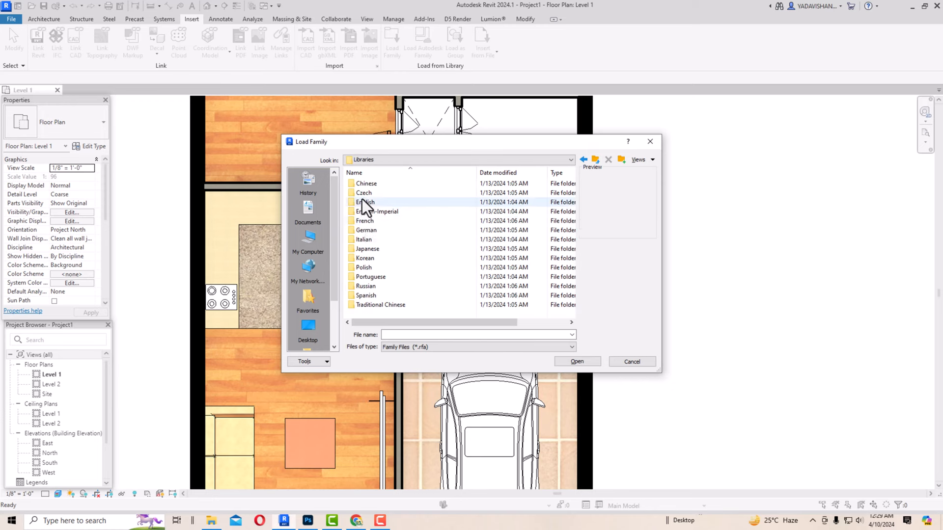
click(363, 212)
double_click(364, 213)
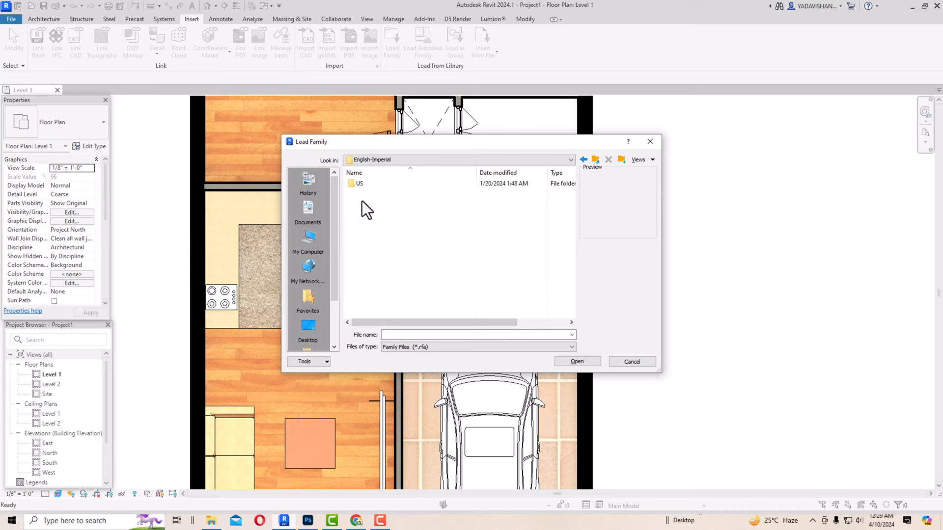
double_click(357, 185)
Step: Open the Plumbing category's Architectural folder and go into its Fixtures subfolder
scroll(371, 258, down, 4)
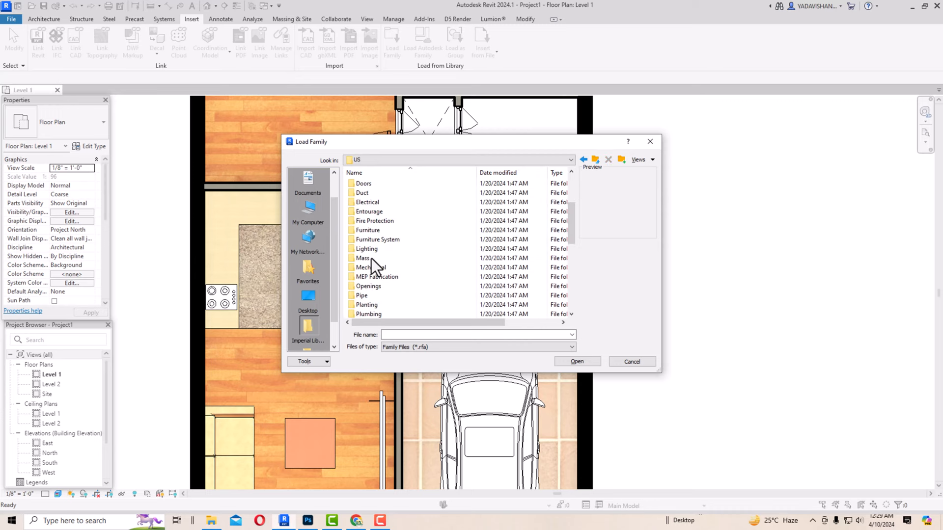
scroll(371, 258, up, 1)
scroll(371, 259, down, 1)
scroll(371, 259, down, 1)
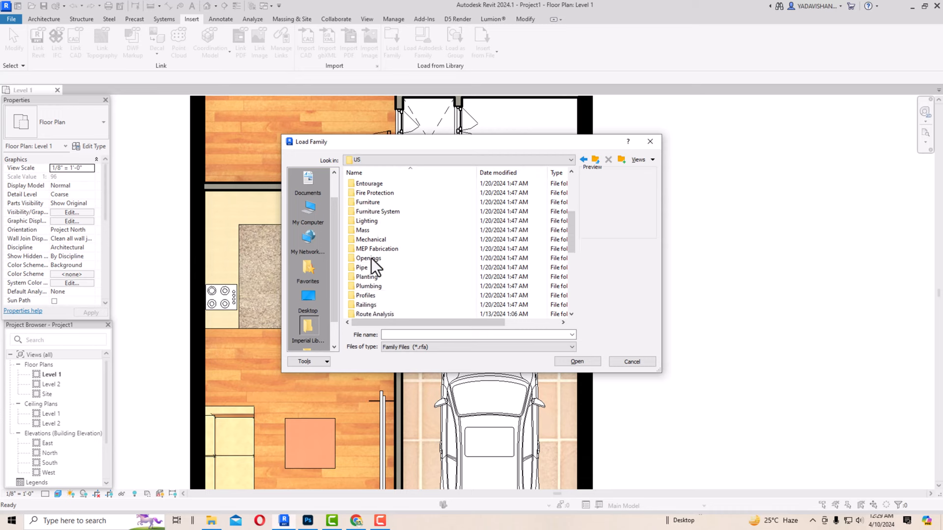
scroll(371, 259, down, 1)
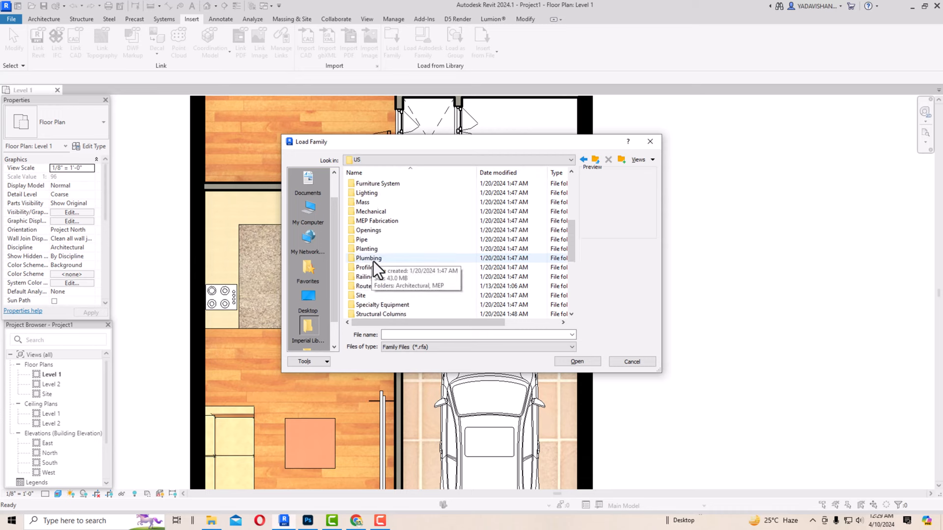
double_click(373, 260)
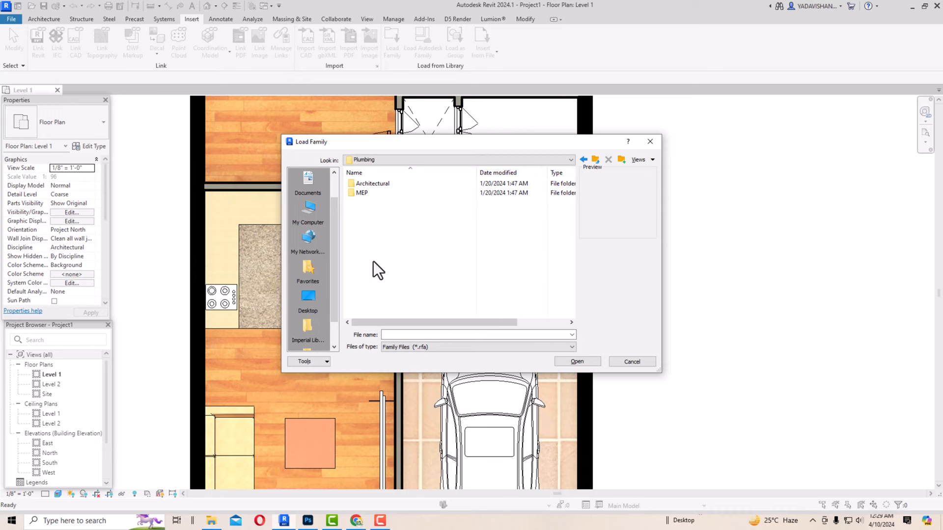
double_click(376, 185)
click(373, 193)
double_click(373, 193)
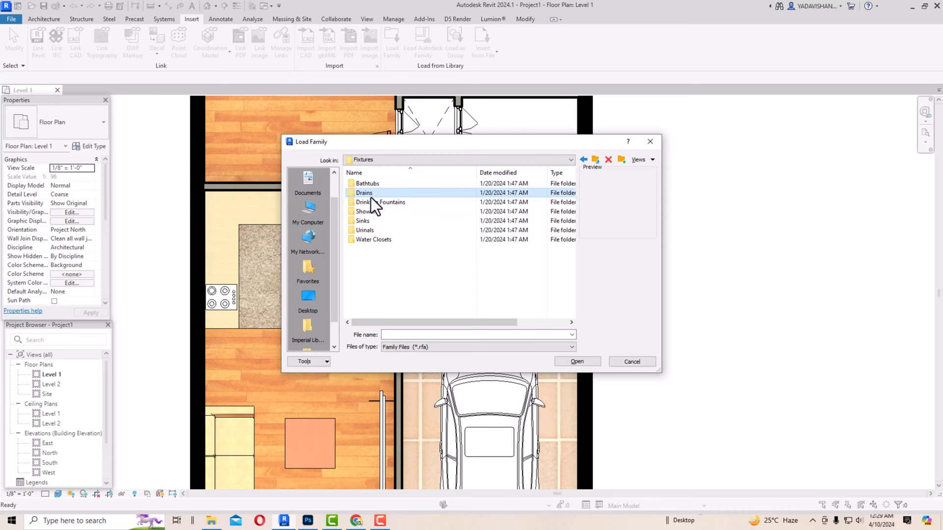
Step: Load the Sink Kitchen-Island family from the Sinks folder, declining to save and accepting the 30-minute reminder intervals
double_click(371, 203)
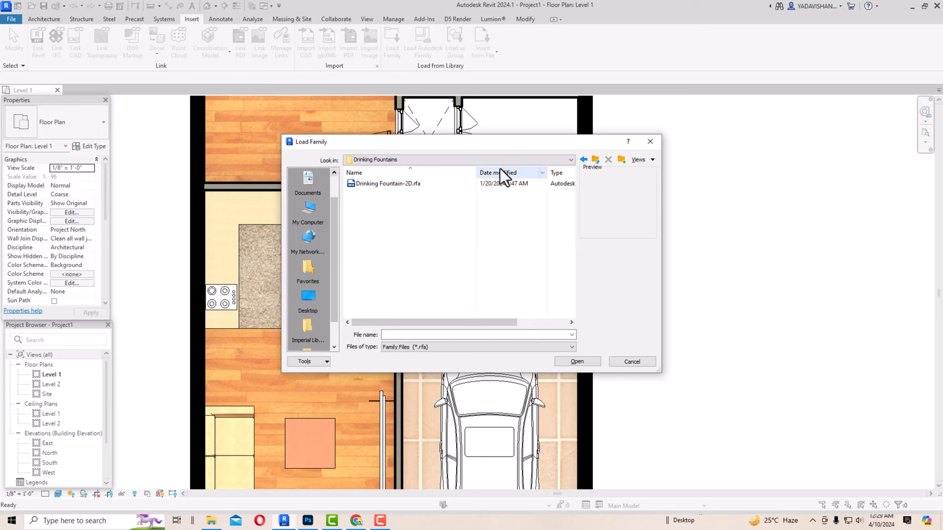
click(583, 159)
double_click(370, 222)
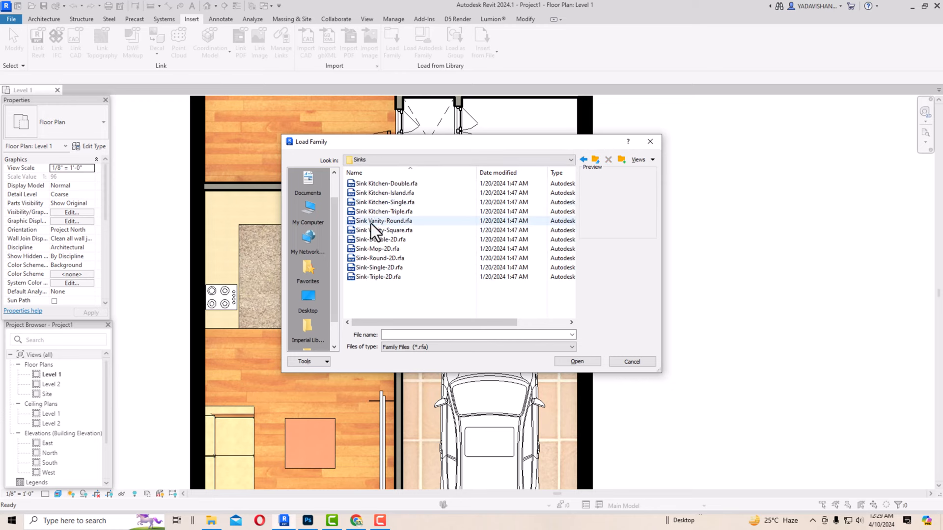
click(372, 184)
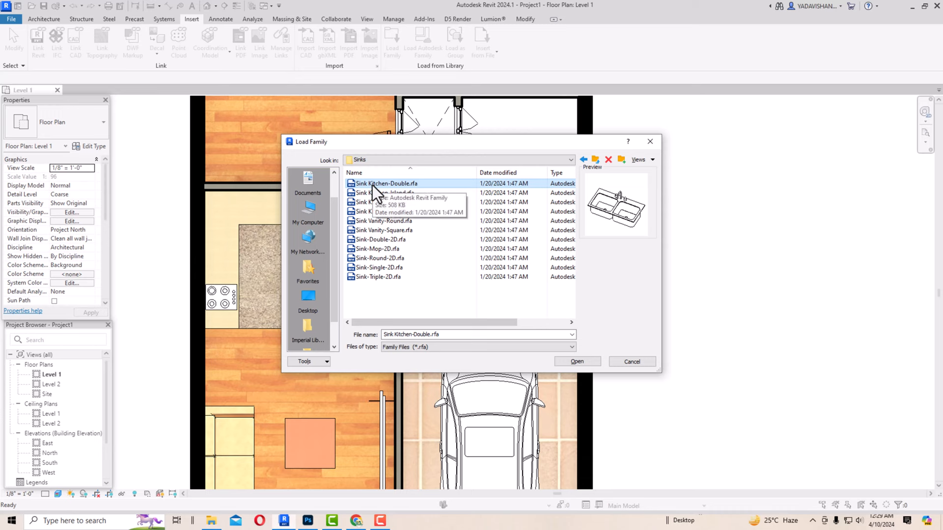
click(372, 193)
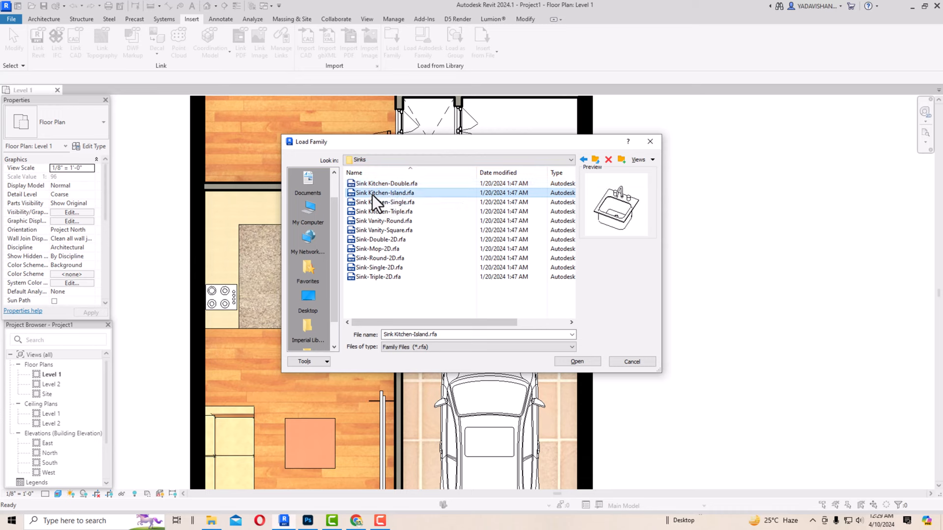
click(575, 361)
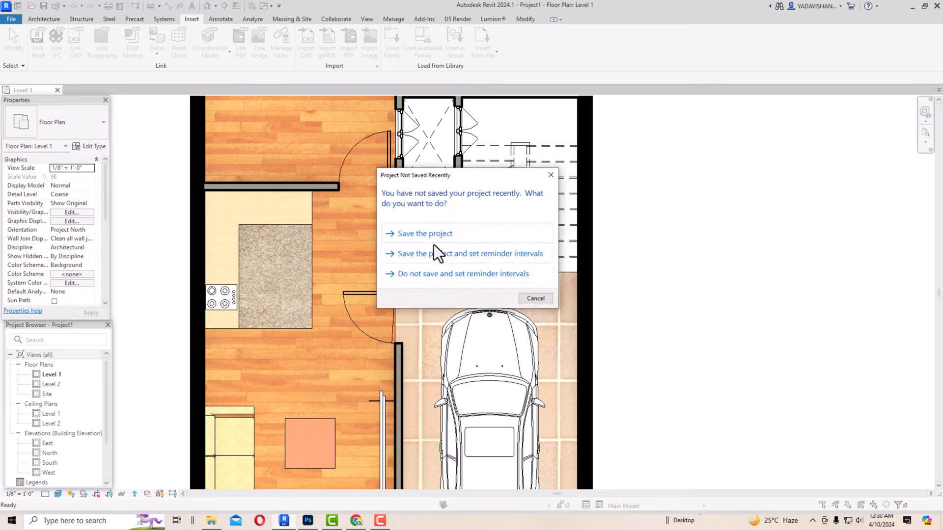
click(453, 275)
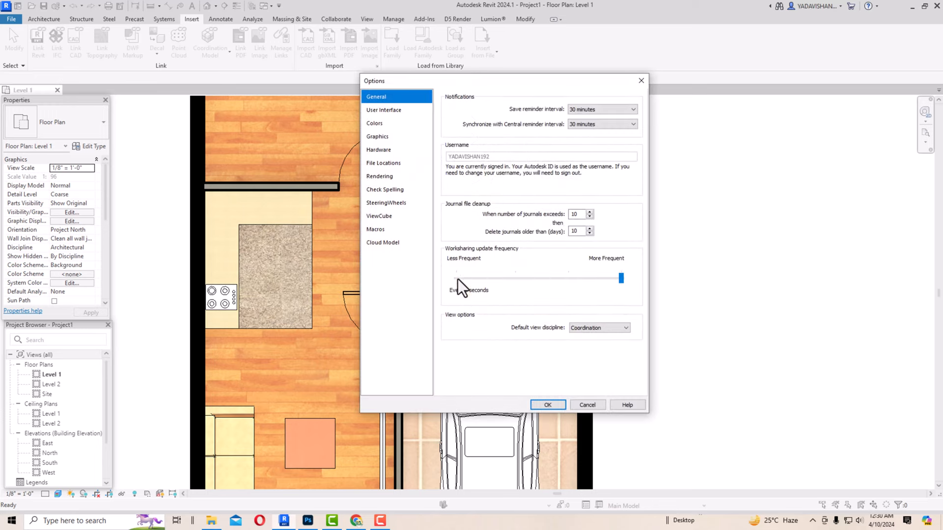
click(545, 406)
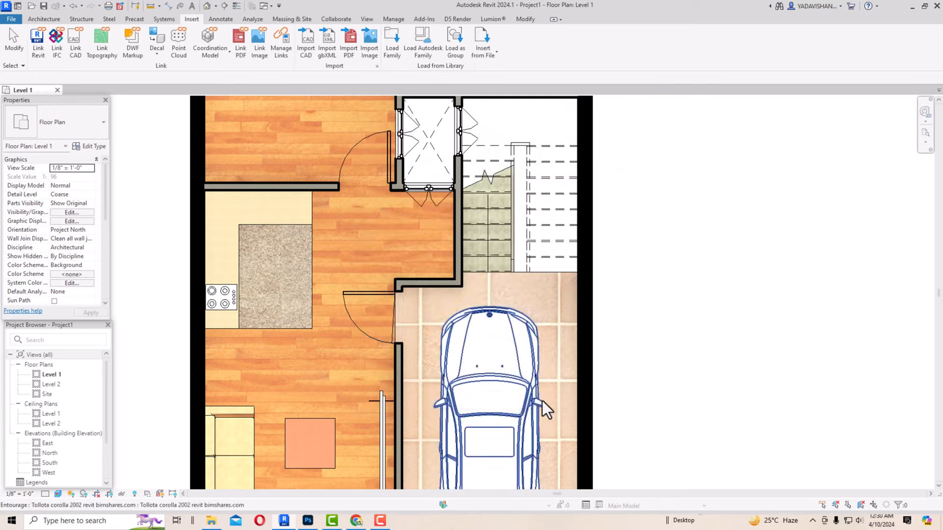
Step: Place an 18" x 18" Sink Kitchen-Island component in the middle of the kitchen counter's upper run
click(44, 19)
click(120, 37)
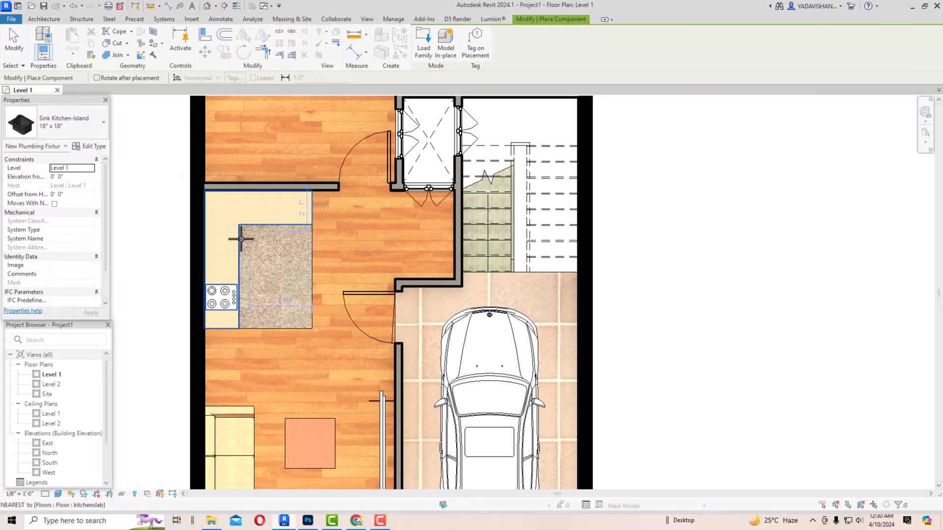
scroll(273, 207, up, 2)
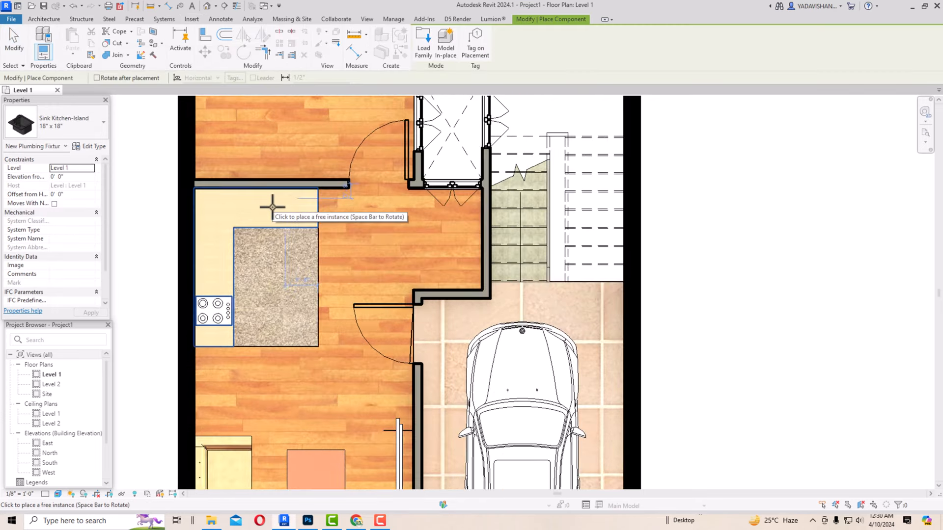
click(273, 207)
key(Escape)
key(Escape)
click(285, 229)
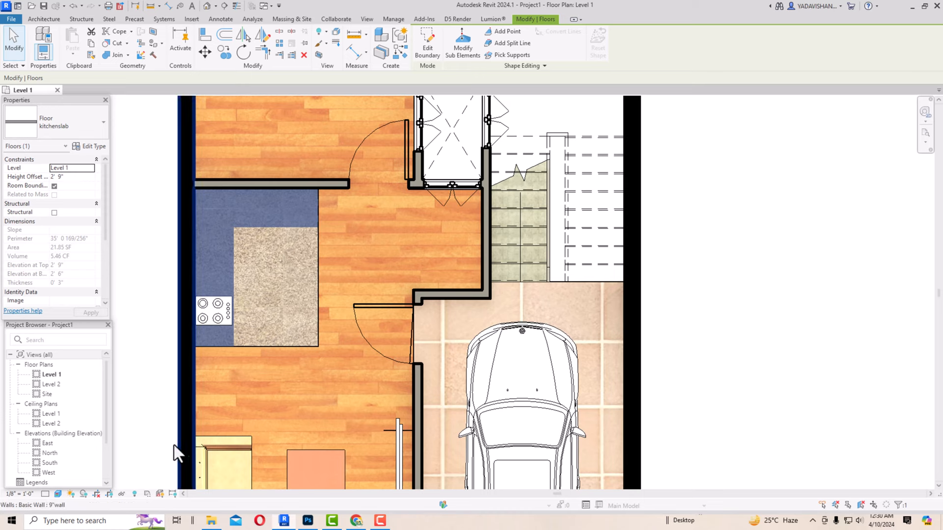
key(Escape)
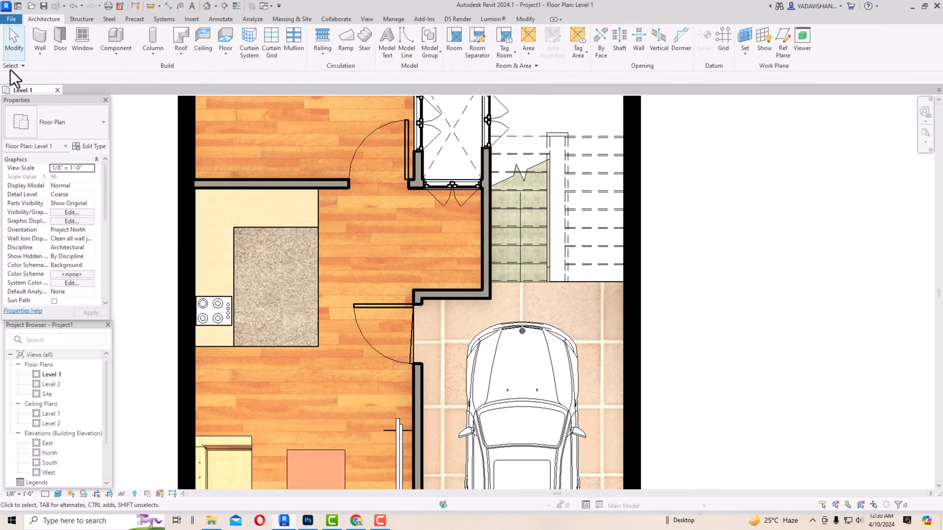
click(41, 42)
key(Escape)
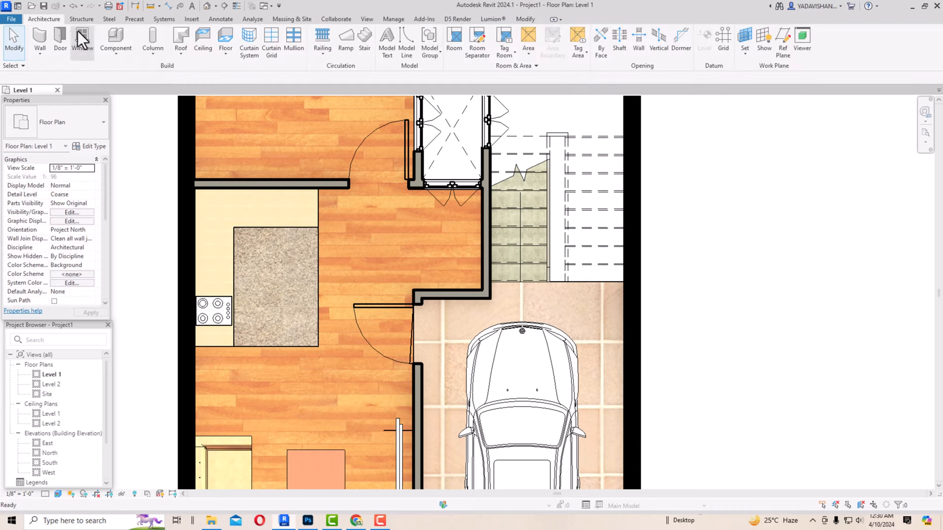
Step: Place an 18" x 18" Sink Kitchen-Island component across the inner edge of the kitchen counter's upper run
click(120, 34)
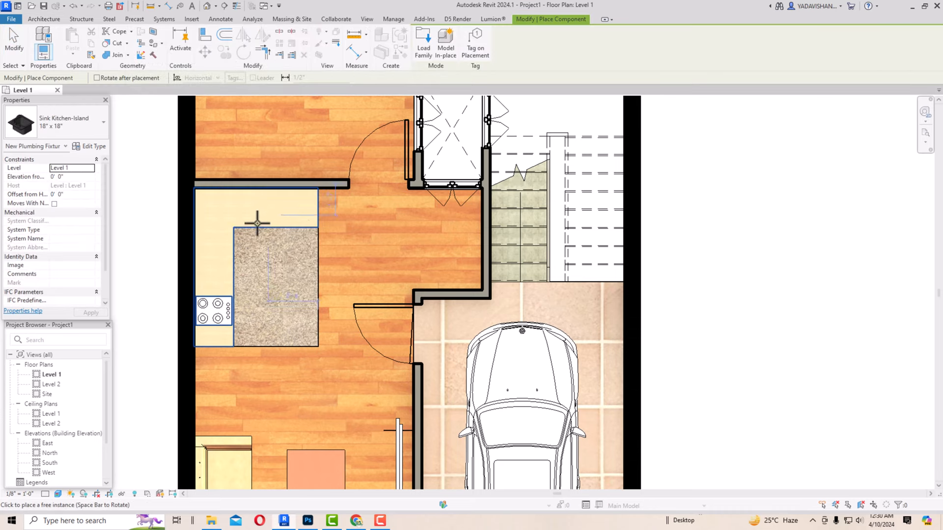
click(269, 235)
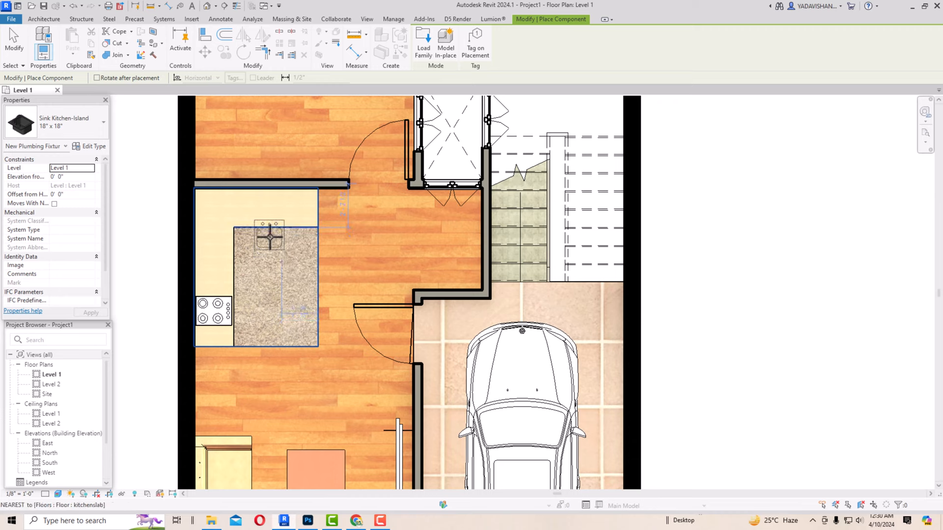
key(Escape)
key(Escape)
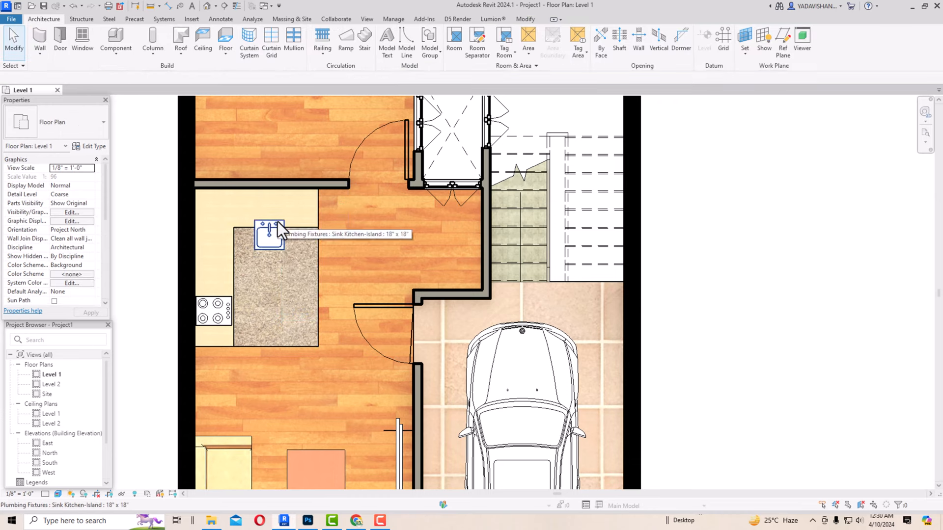
Step: Edit the kitchenslab floor boundary, adding a sink-sized rectangular opening in the counter's upper run, and finish the sketch
click(293, 227)
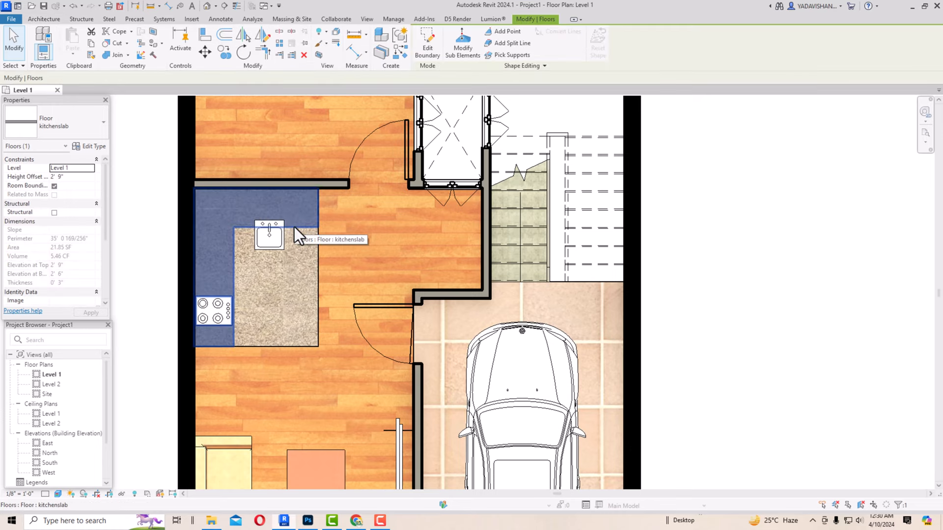
click(428, 54)
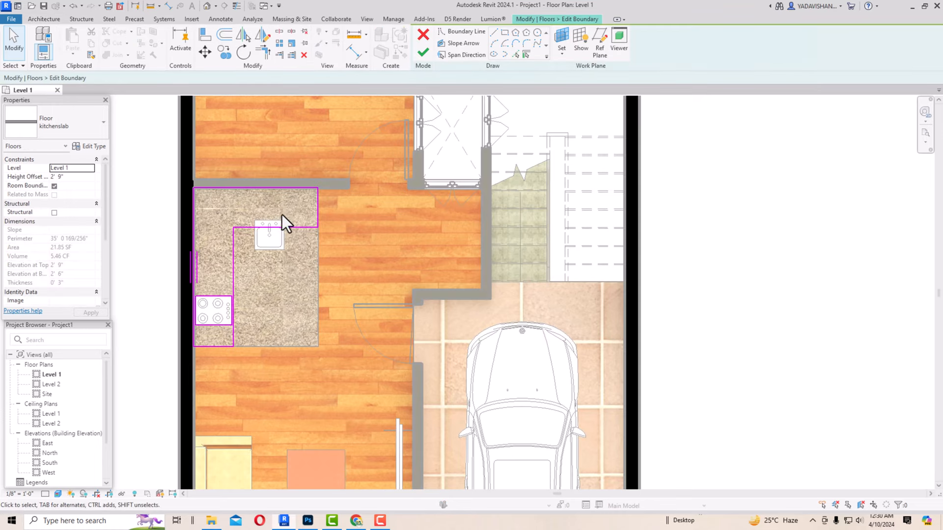
click(503, 33)
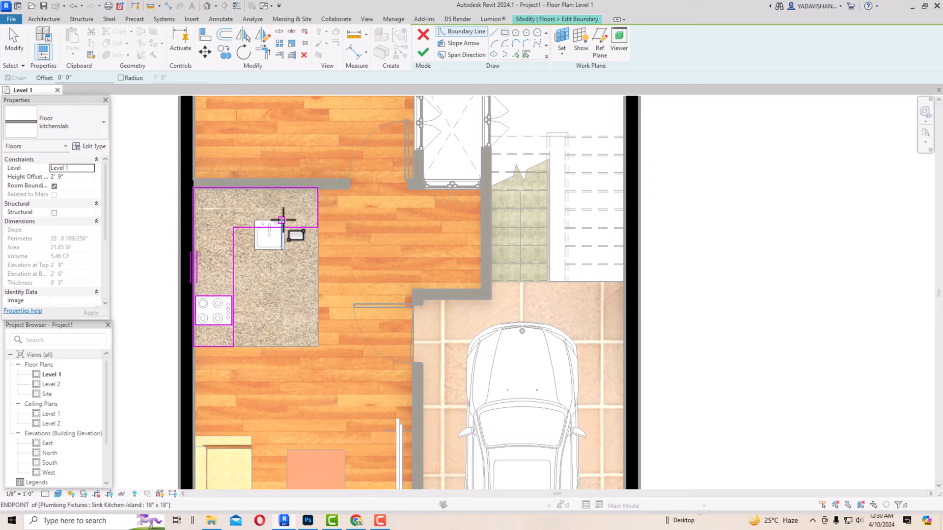
click(494, 32)
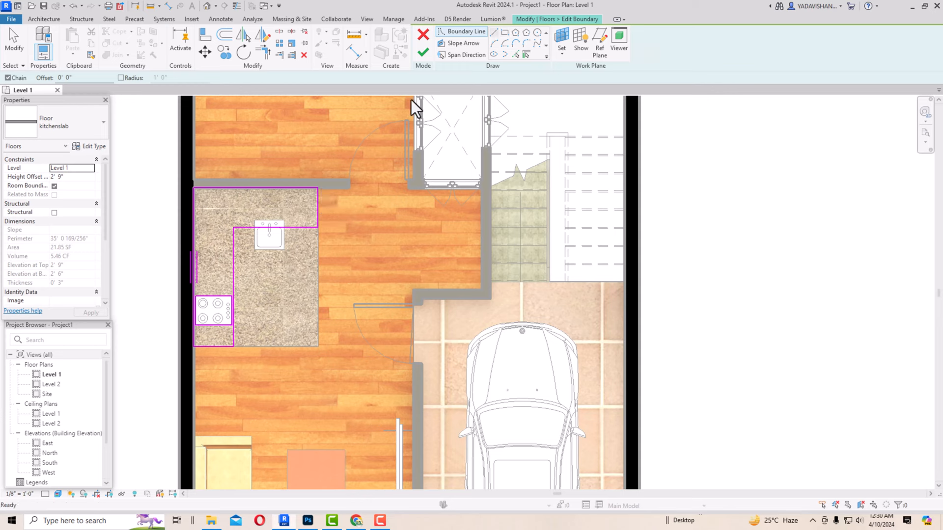
scroll(290, 216, up, 2)
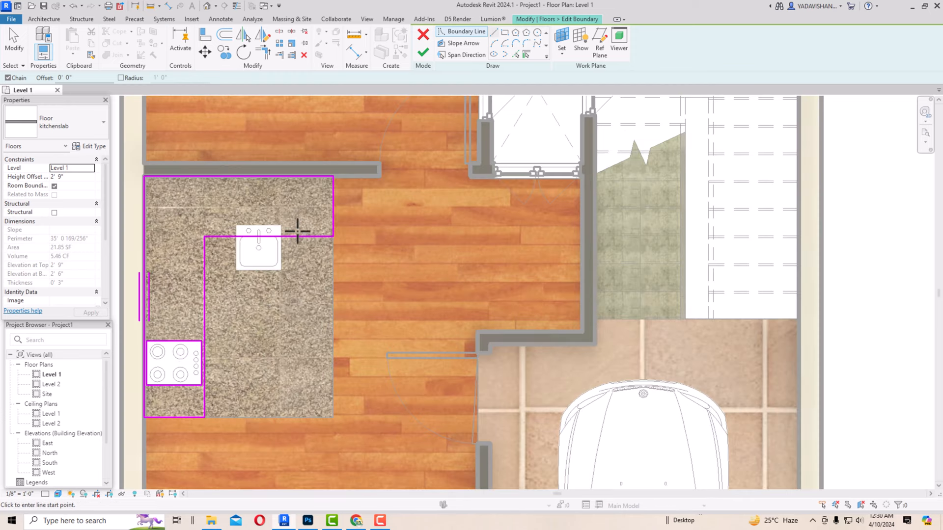
click(251, 229)
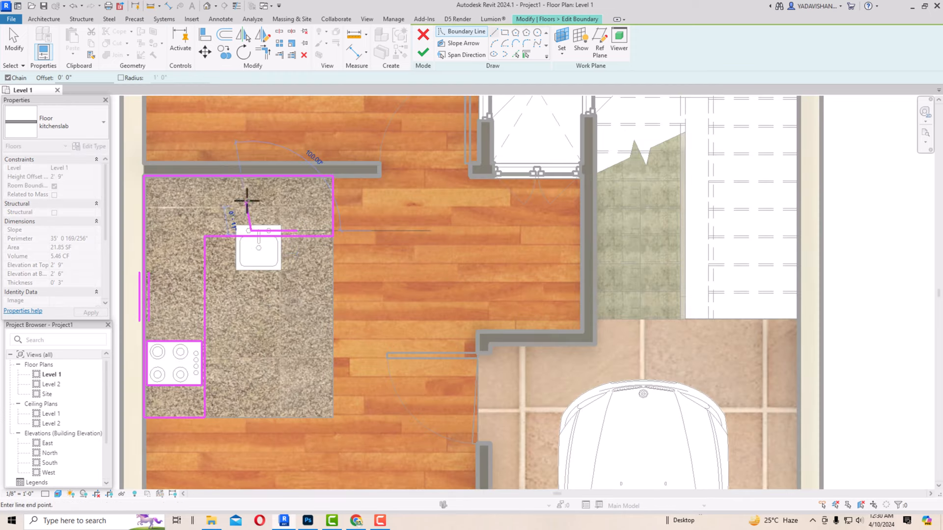
click(269, 185)
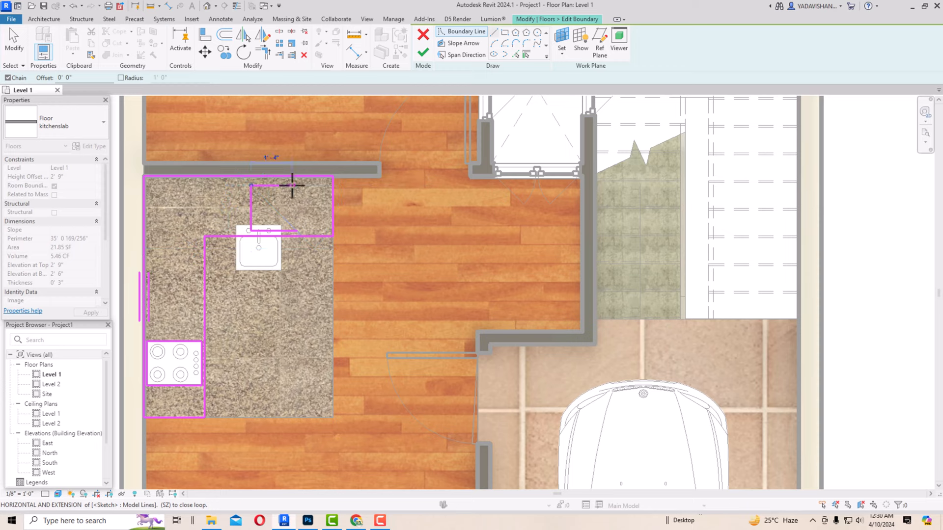
click(295, 186)
click(295, 229)
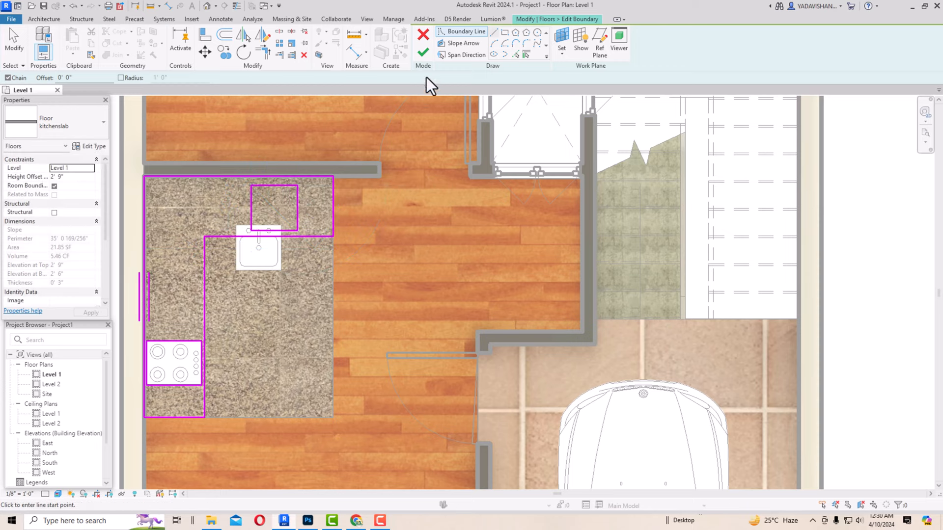
click(423, 52)
key(Escape)
Step: Move the kitchen sink up into the new rectangular opening in the counter slab
click(278, 253)
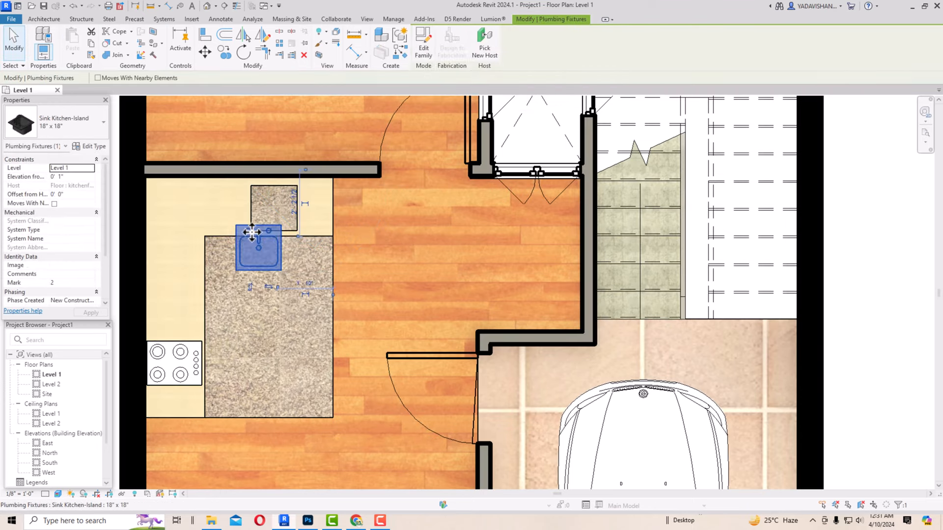
drag(266, 190, 267, 189)
click(326, 156)
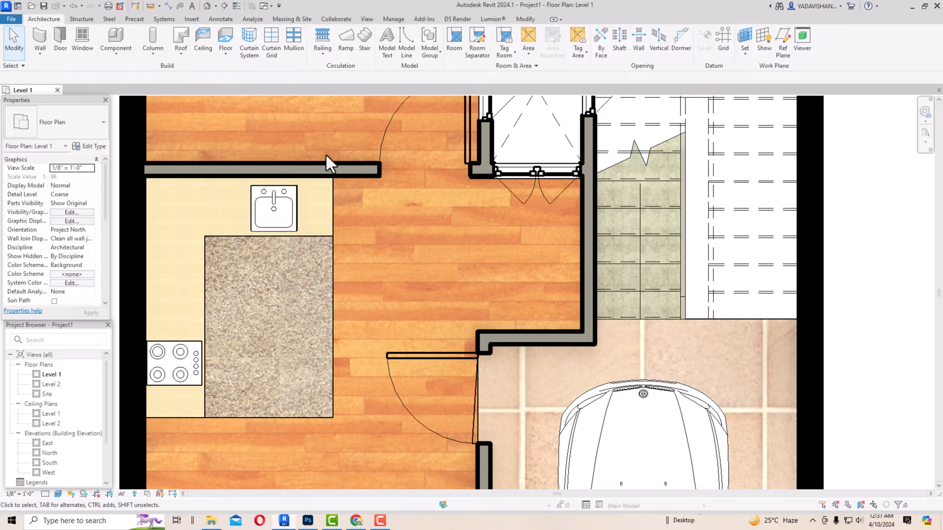
scroll(369, 195, down, 2)
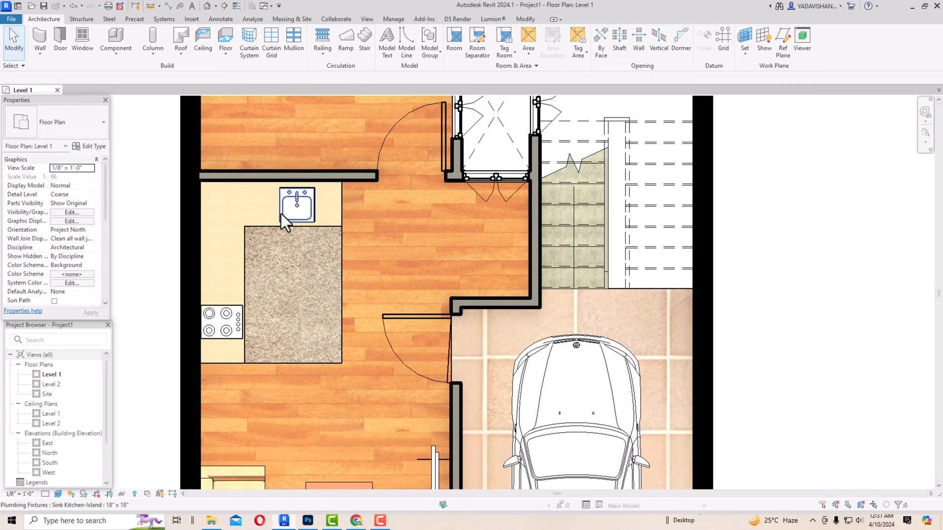
click(267, 229)
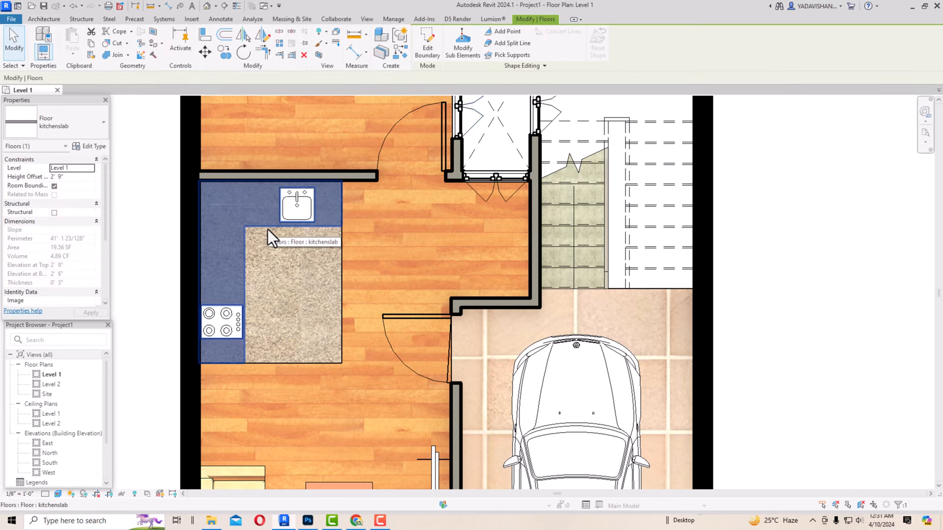
key(Escape)
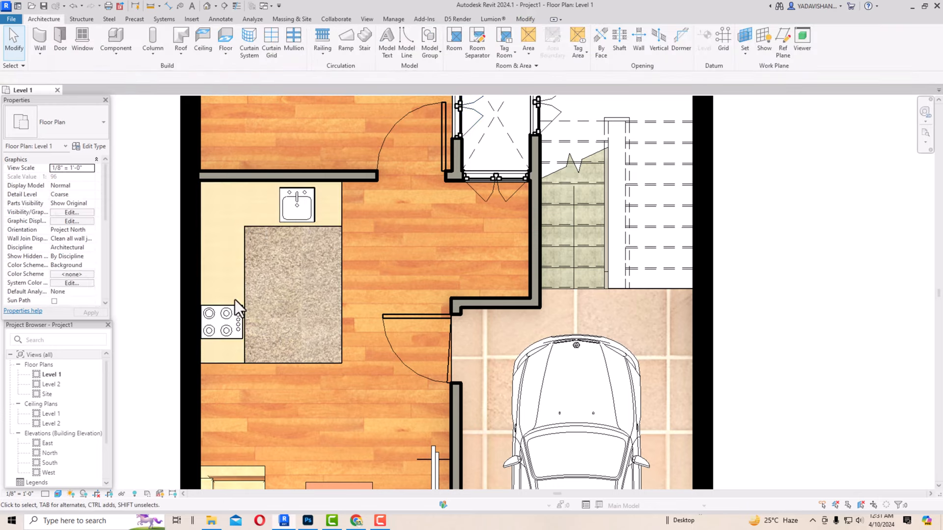
Step: Preview the whole Level 1 plan with shadows switched on and off, leaving them off
scroll(235, 299, down, 3)
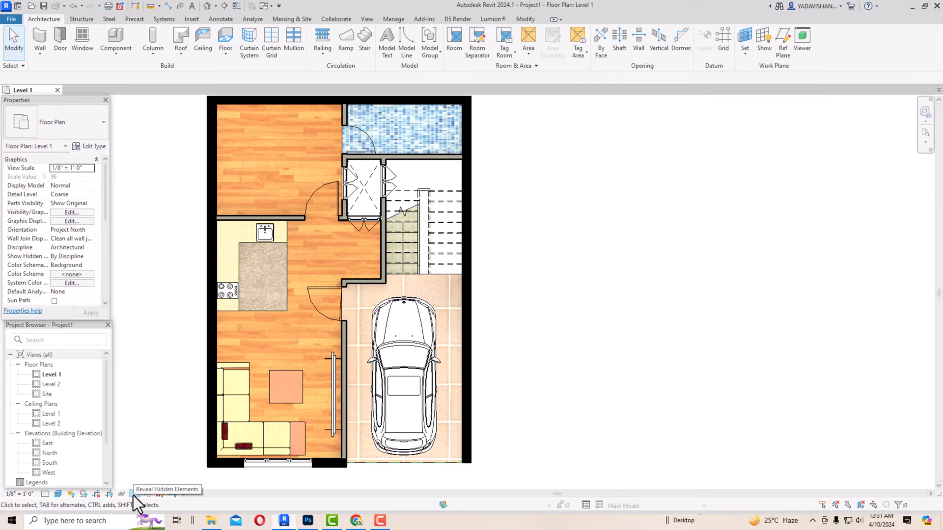
click(81, 495)
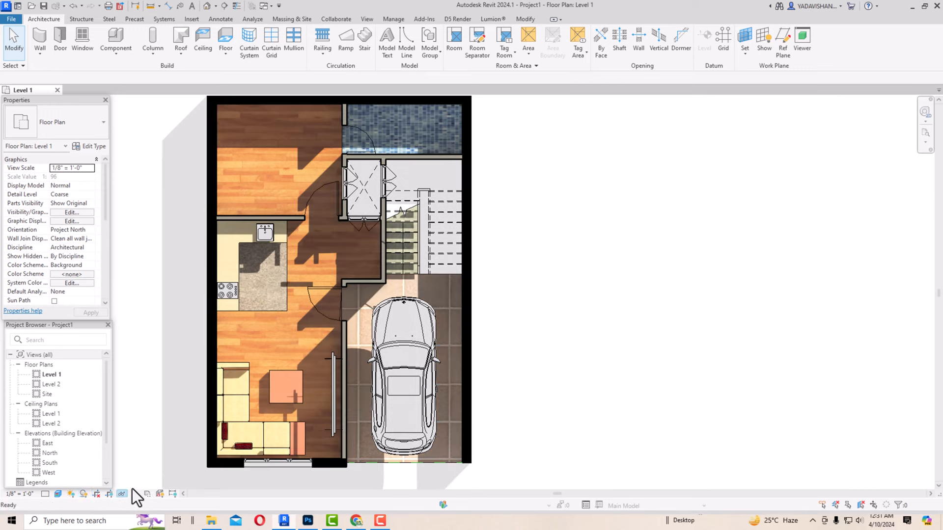
scroll(395, 354, down, 2)
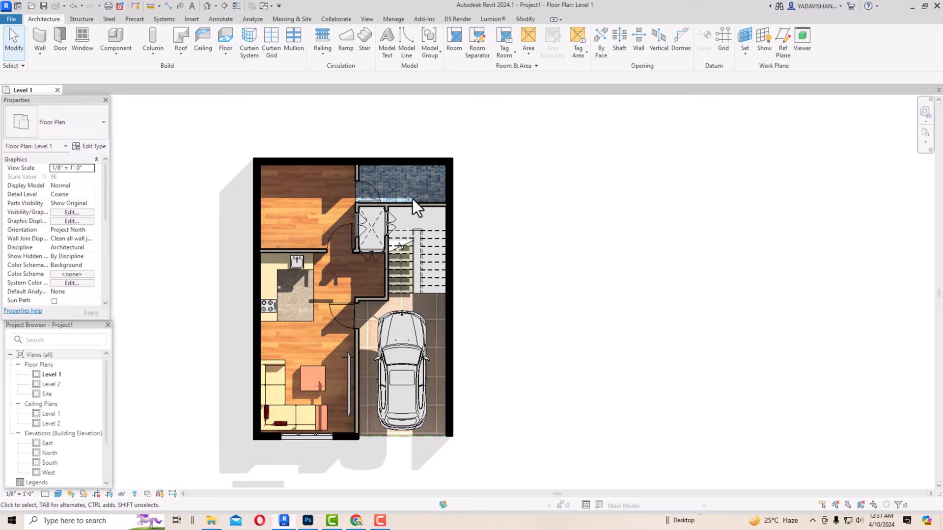
click(84, 495)
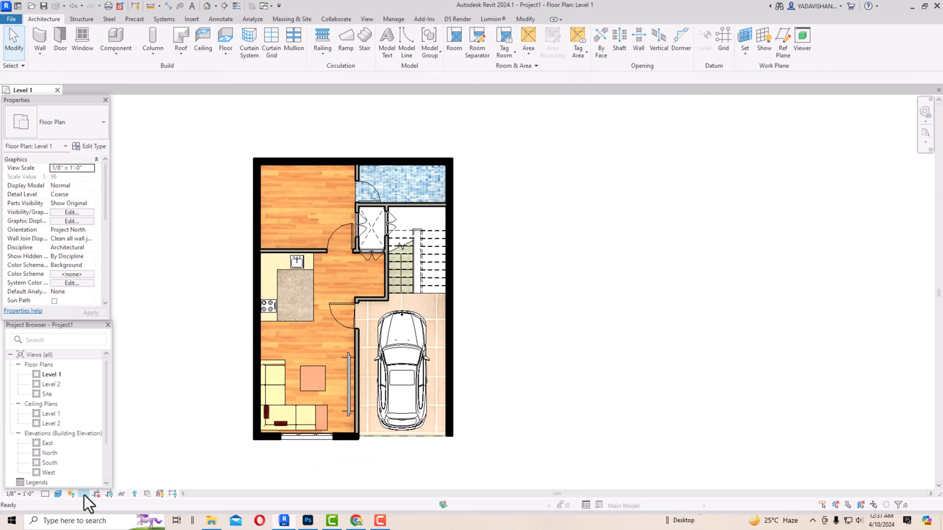
click(83, 495)
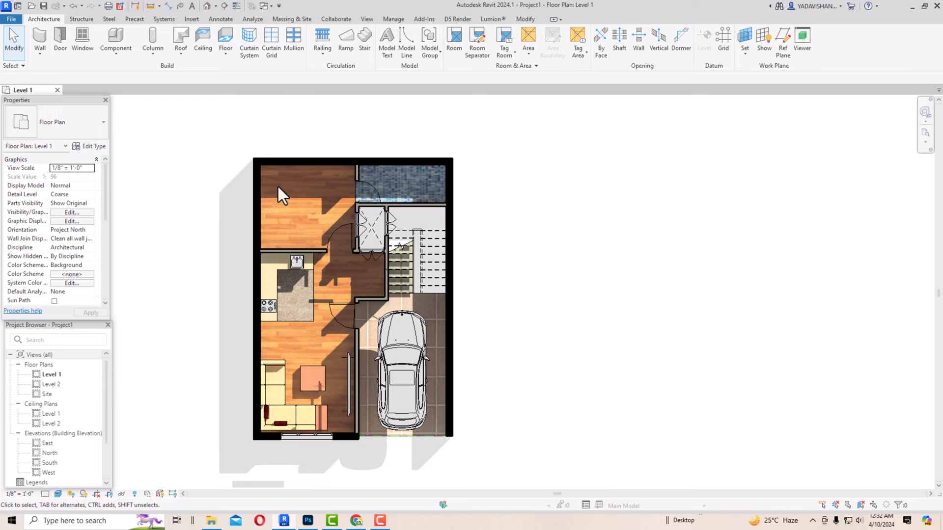
click(72, 495)
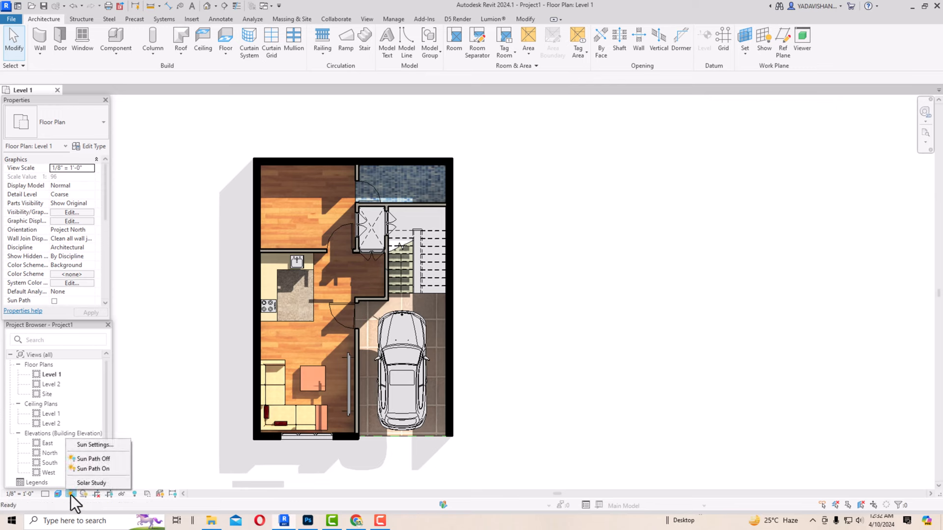
click(84, 494)
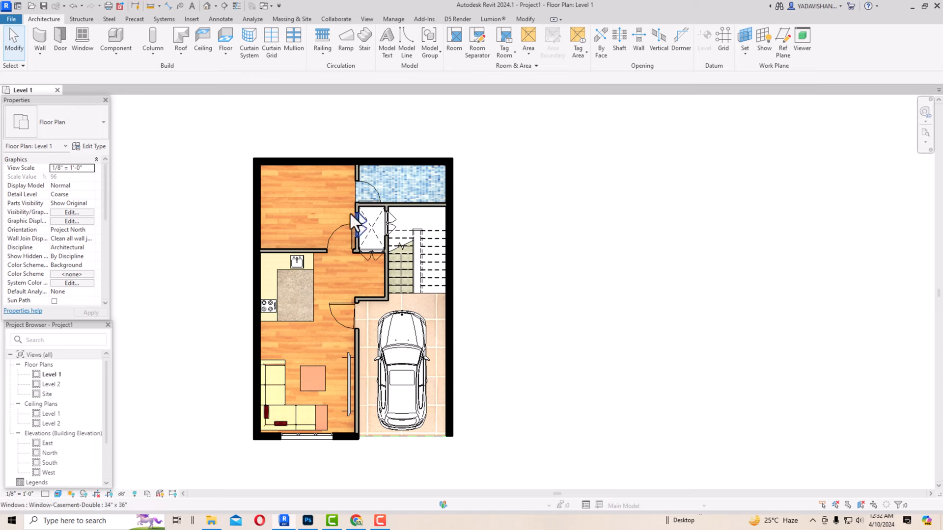
Step: Start loading a family and open the US folder of the English-Imperial library
click(197, 19)
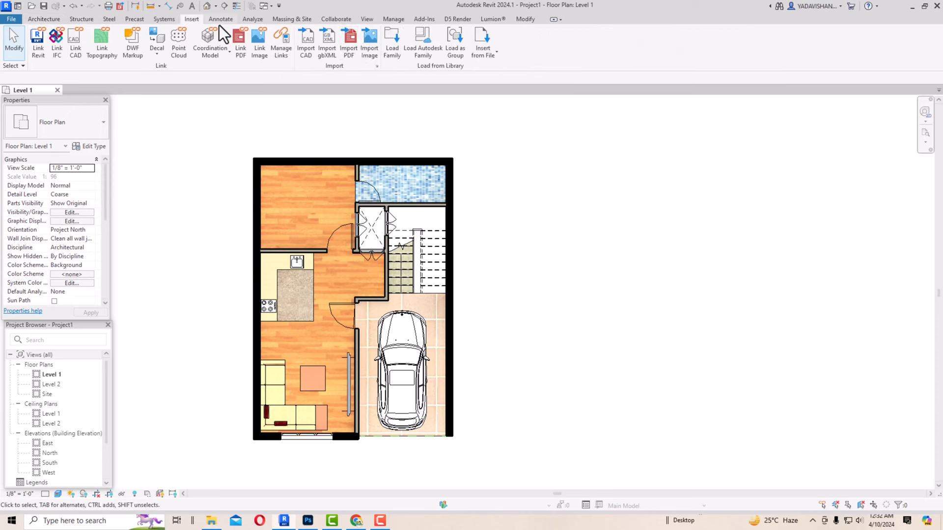
click(396, 49)
click(392, 160)
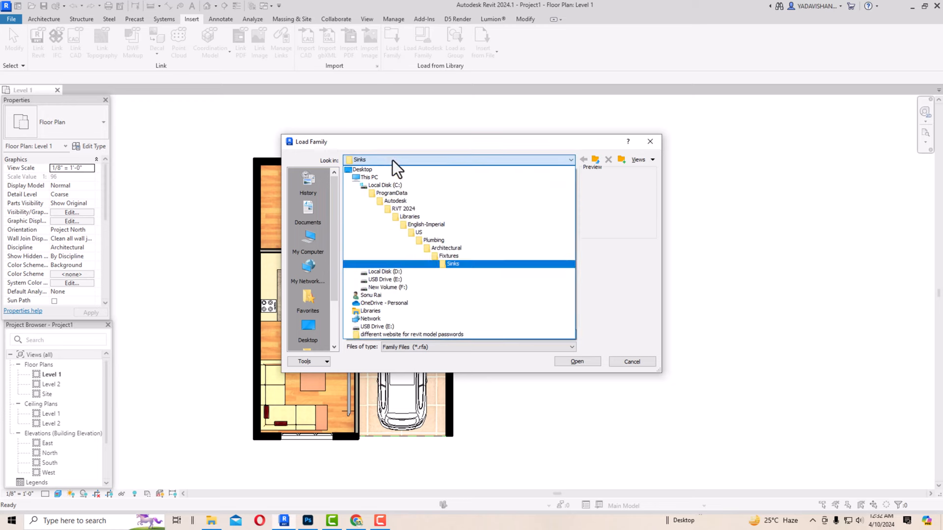
click(416, 219)
double_click(359, 183)
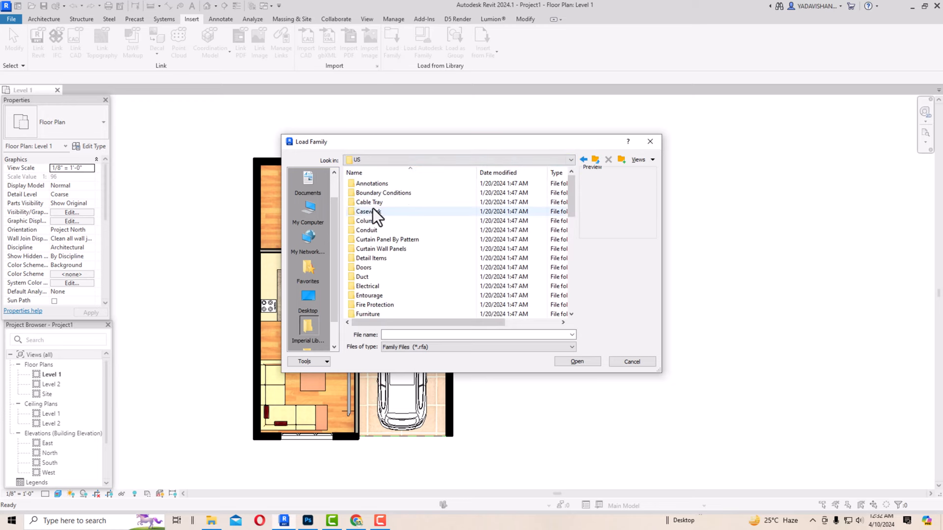
scroll(373, 305, down, 1)
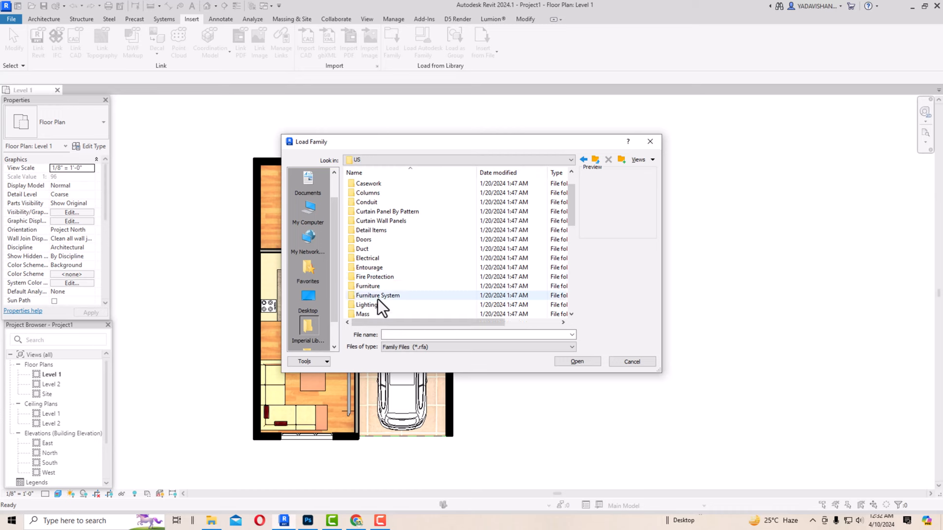
double_click(378, 299)
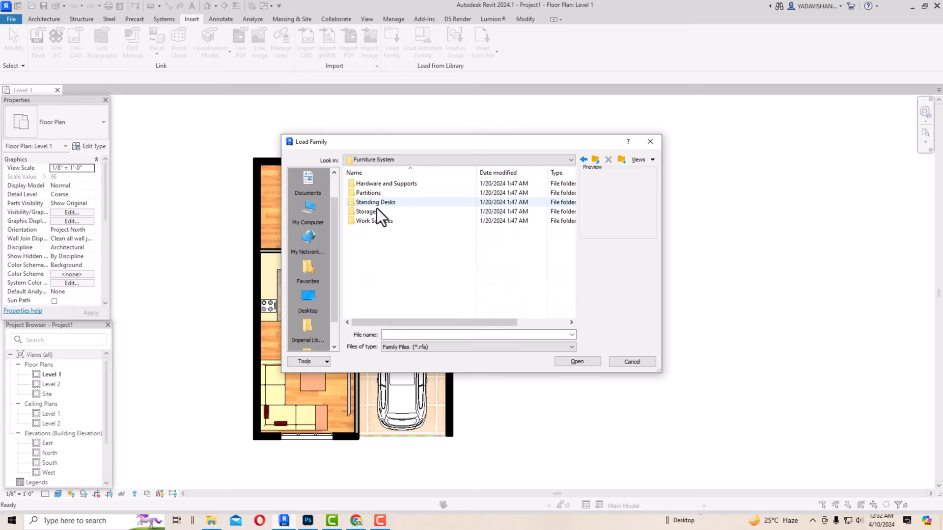
click(583, 159)
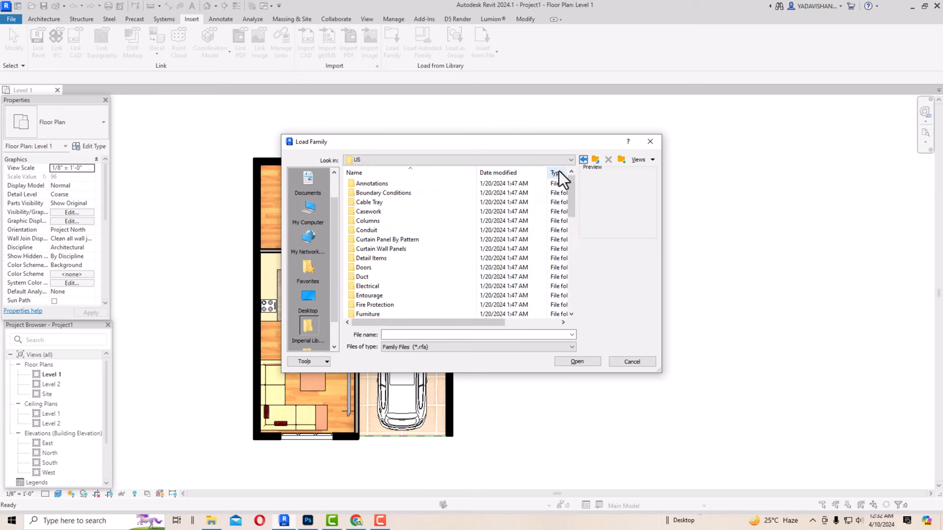
Step: Load the Bed-Box family from the Beds folder of the Furniture category
double_click(375, 313)
double_click(363, 185)
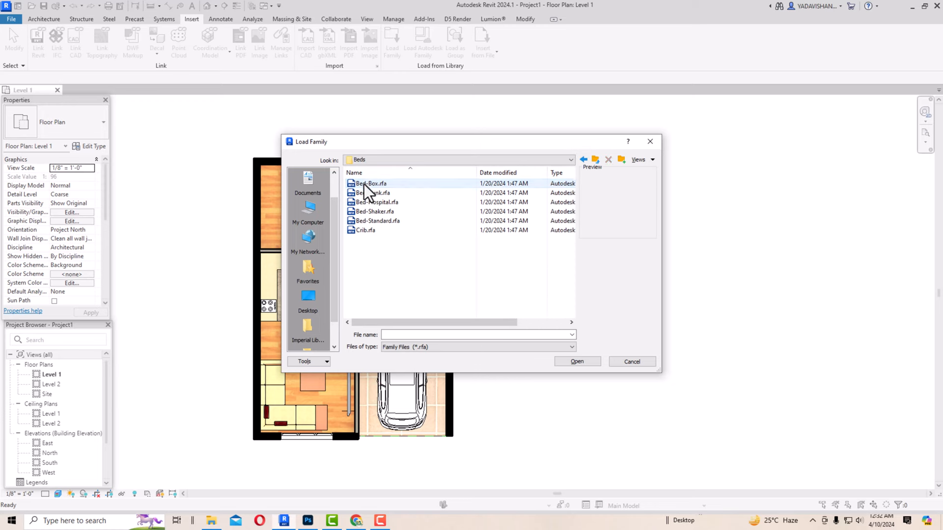
click(364, 184)
click(577, 361)
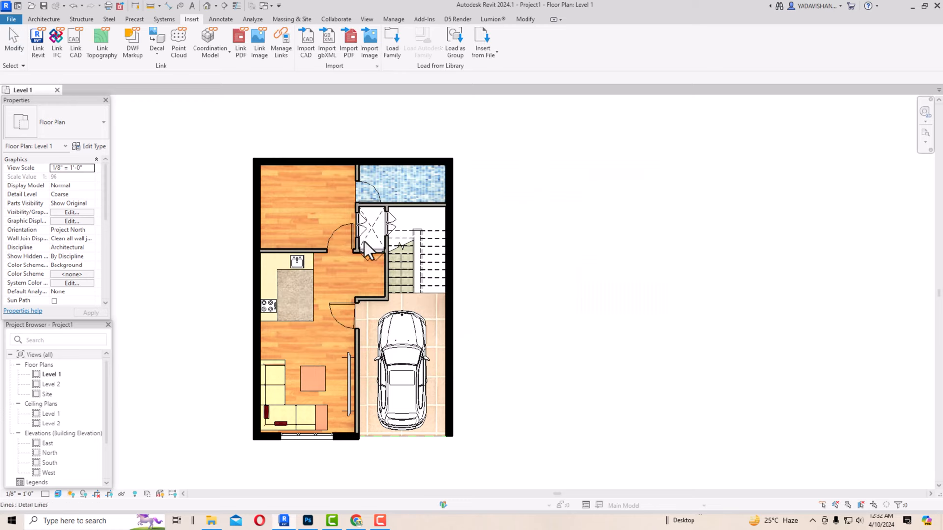
Step: Place a Bed-Box Double 53" x 74" in the bedroom above the kitchen, with its headboard towards the upper exterior wall
click(43, 19)
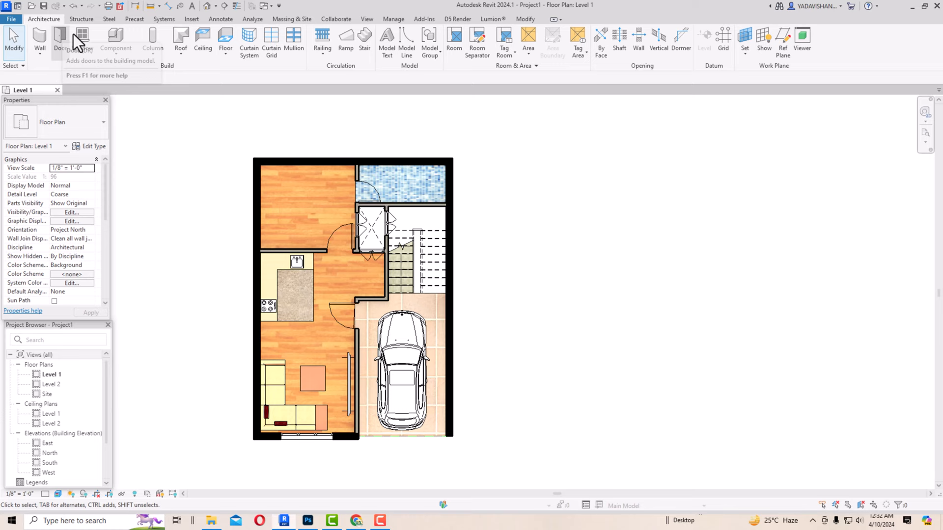
click(108, 35)
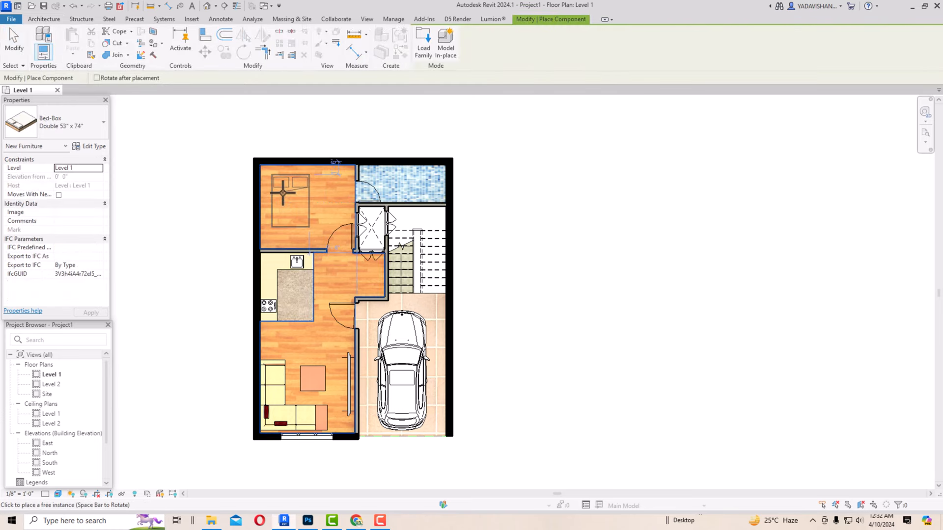
click(282, 192)
key(Escape)
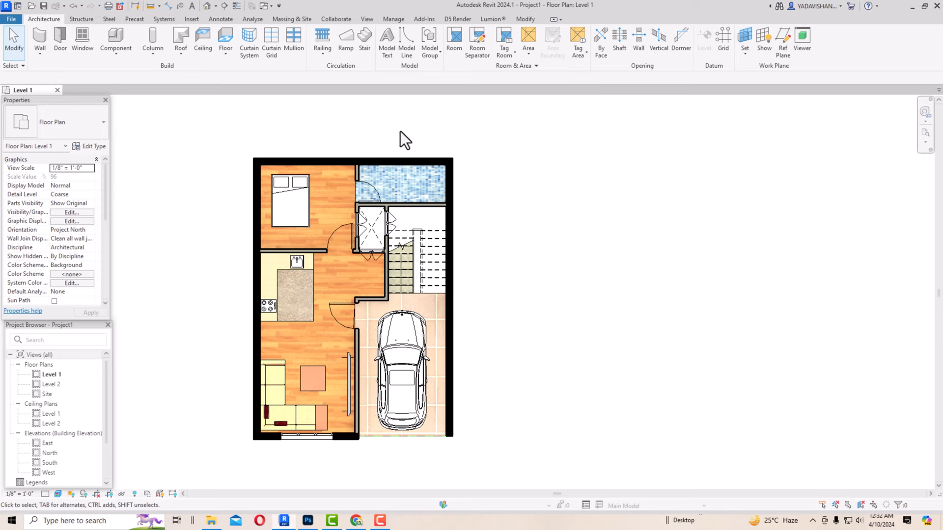
click(310, 187)
key(Escape)
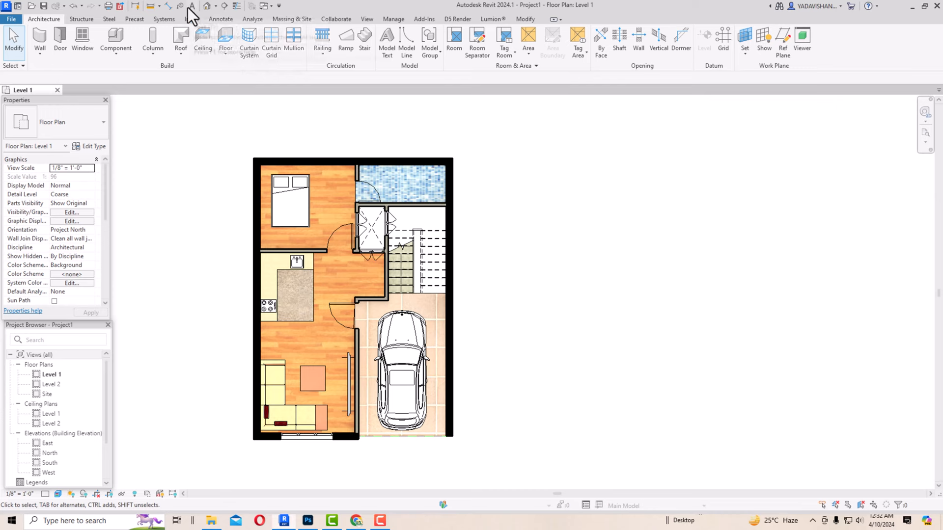
Step: Add a 3/32" Arial text note reading "bedroom" and "10'x11'" on two lines, just below the bed
click(192, 5)
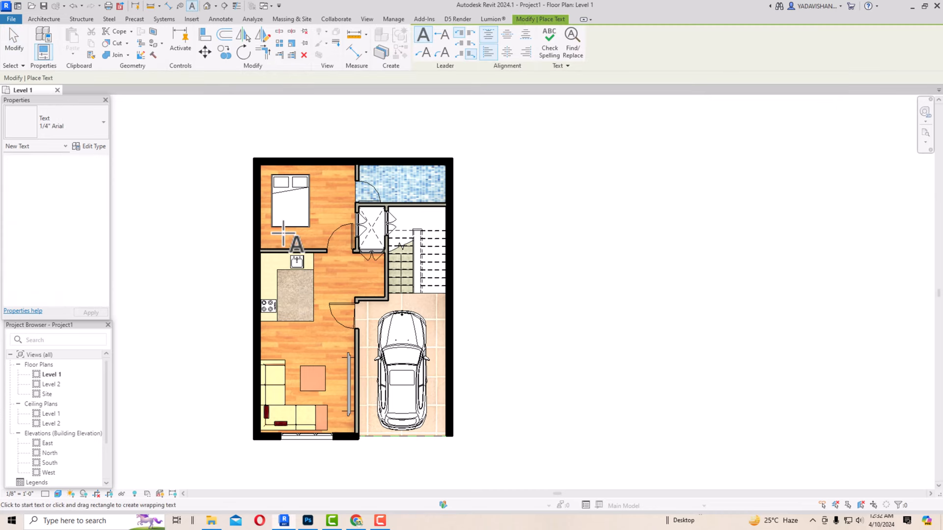
click(269, 225)
click(63, 120)
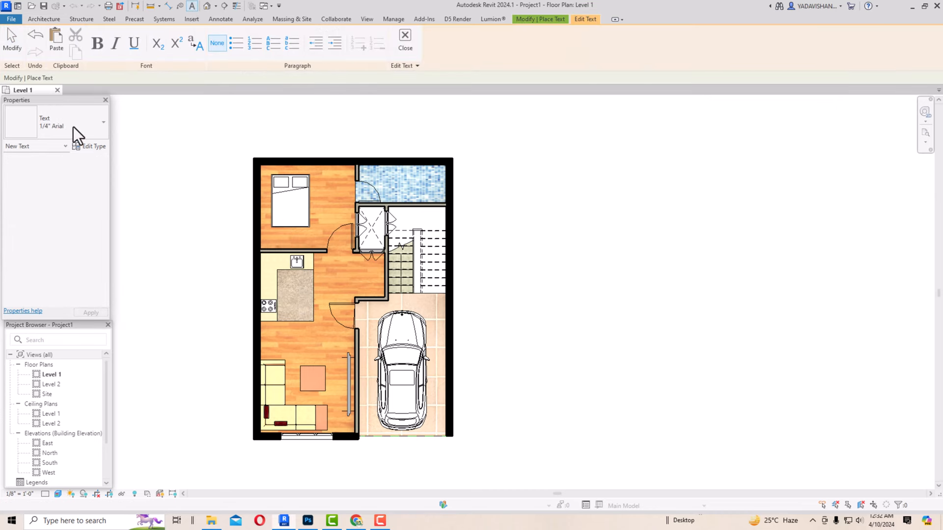
click(251, 108)
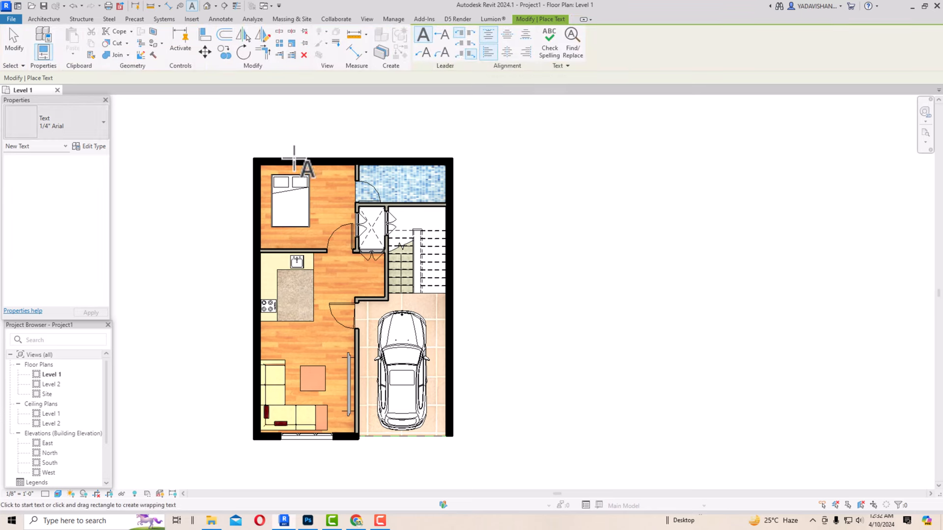
click(61, 122)
click(54, 162)
click(274, 229)
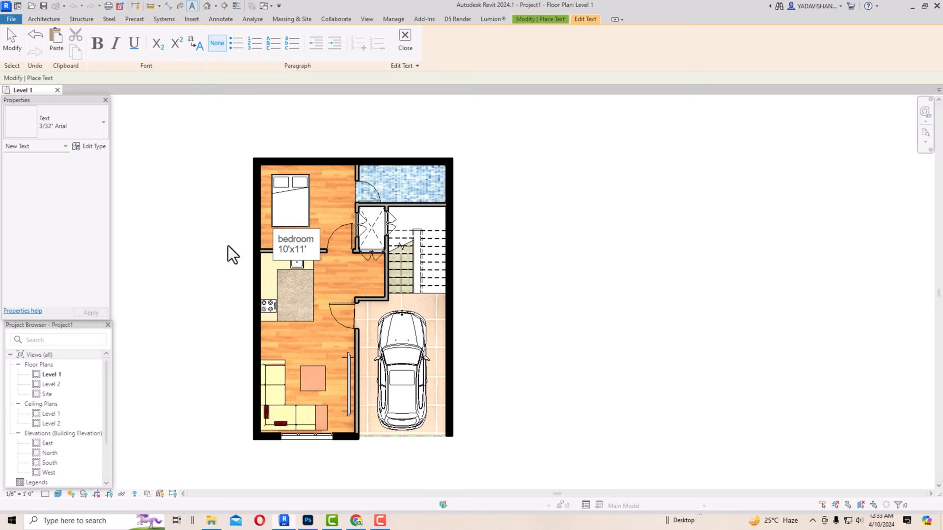
click(228, 246)
key(Escape)
Step: Move the bedroom text note into the free floor space between the bed and the bathroom wall
click(280, 241)
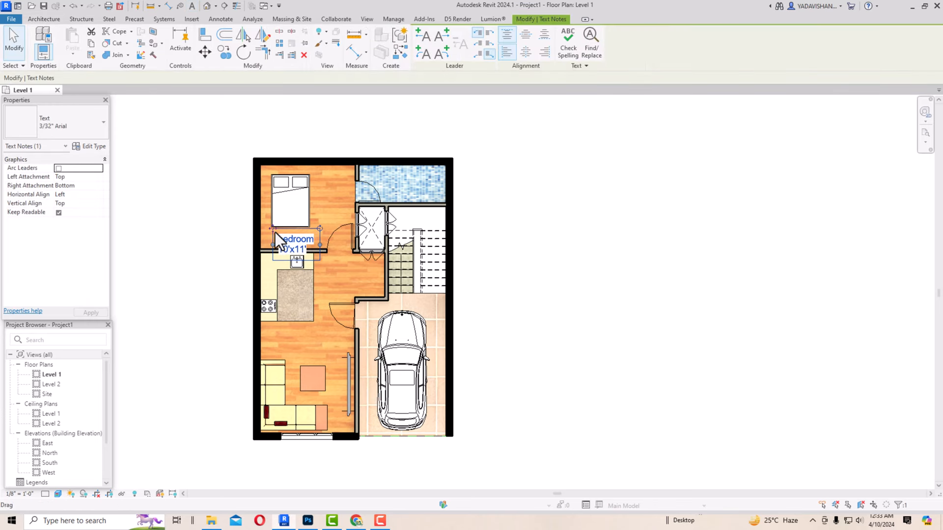
drag(275, 232, 311, 188)
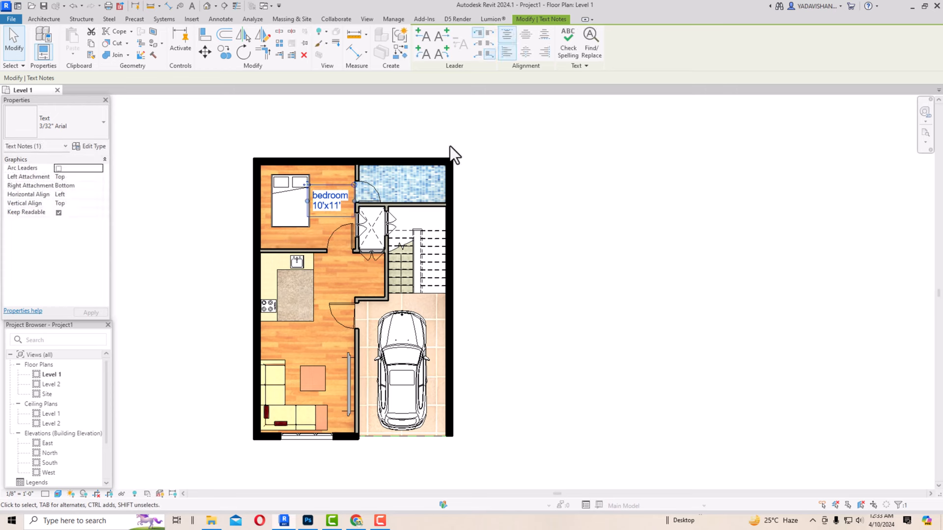
click(450, 146)
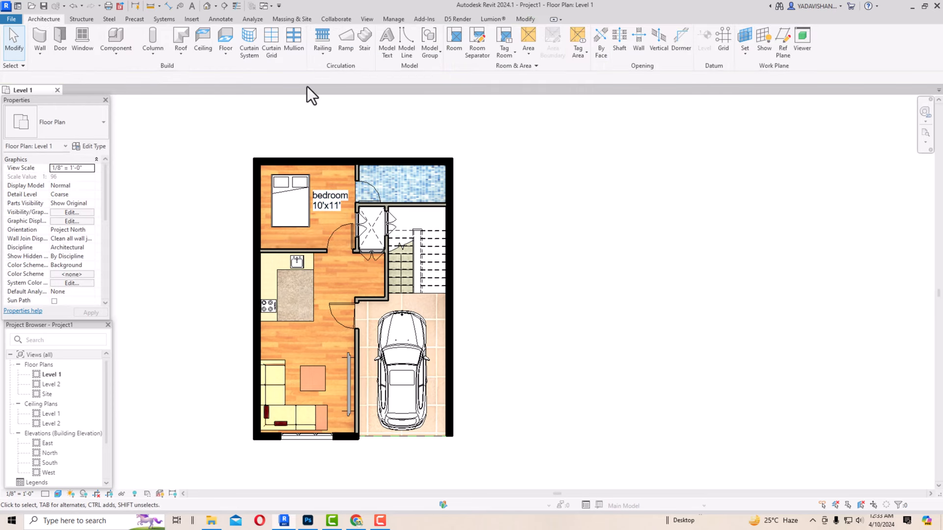
Step: Load the Toilet-Domestic-3D family from the US library's Plumbing > Architectural > Fixtures > Water Closets folder
click(192, 19)
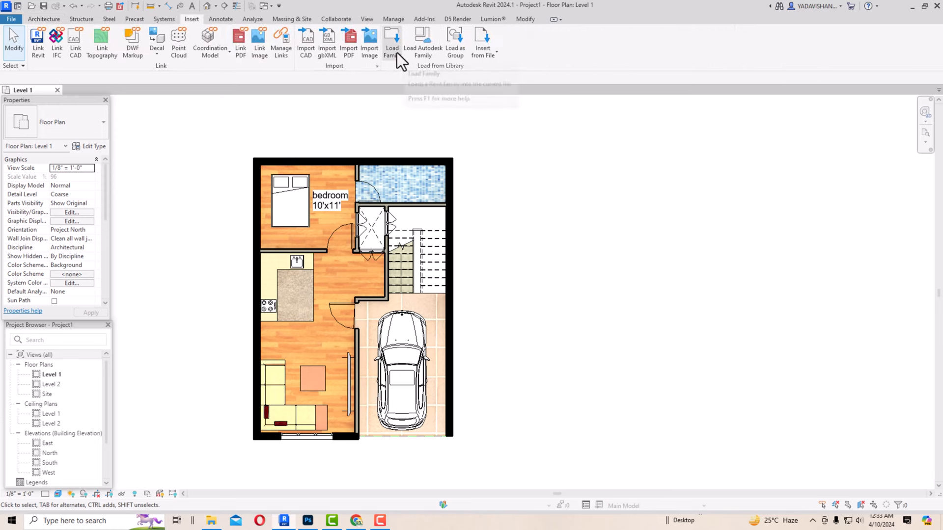
click(396, 52)
click(393, 160)
click(416, 224)
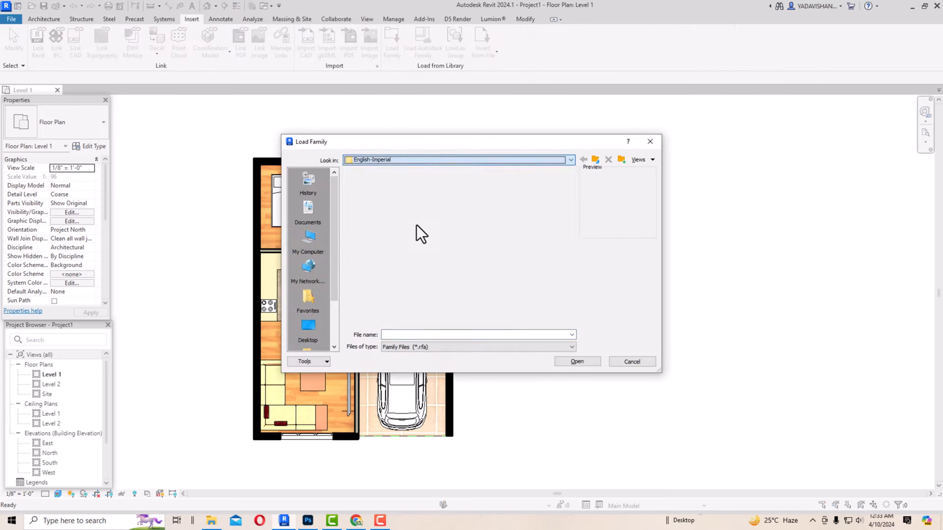
double_click(364, 184)
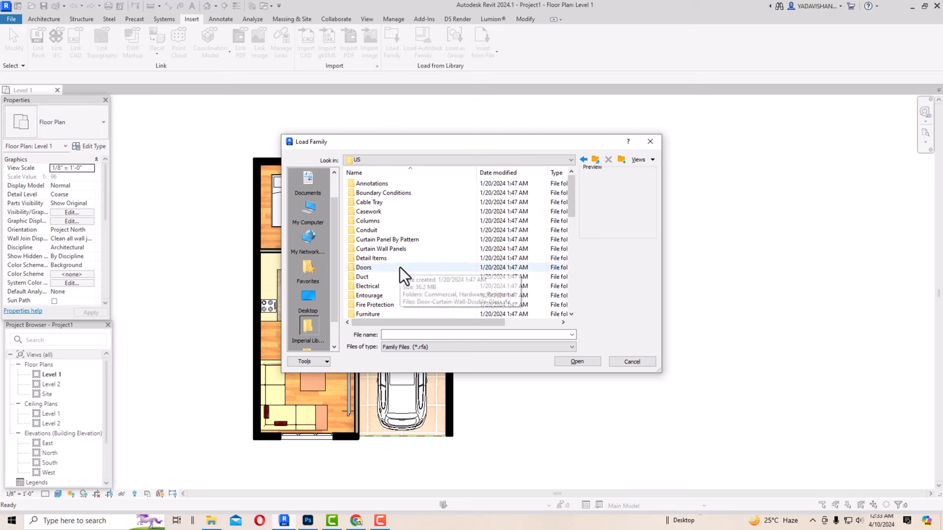
scroll(399, 268, down, 4)
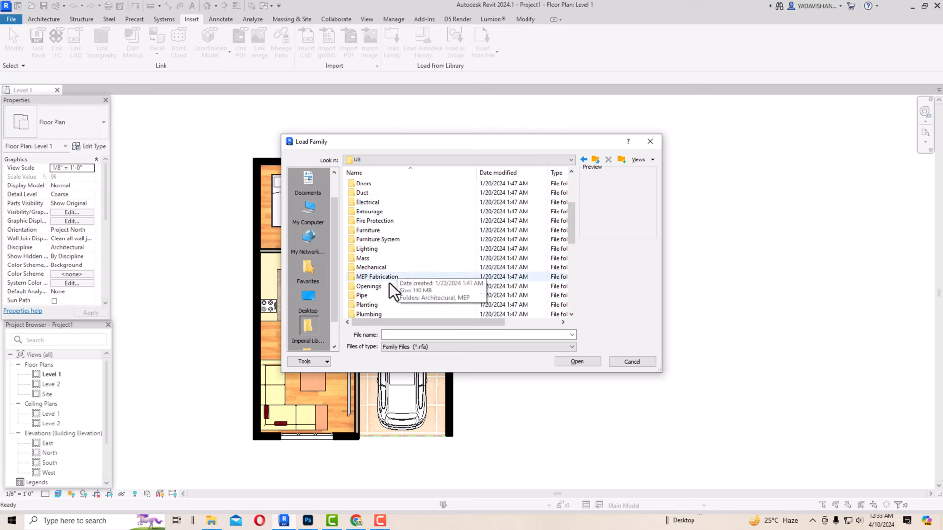
double_click(372, 287)
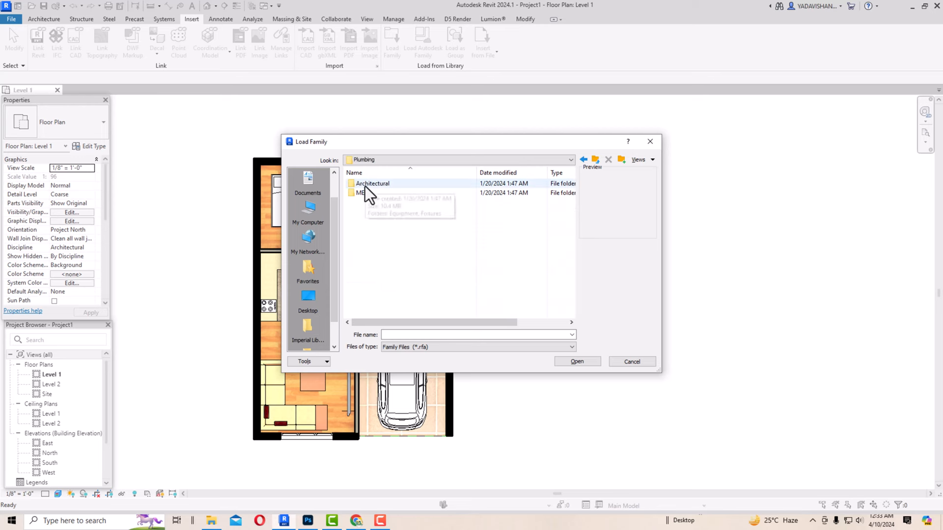
double_click(364, 184)
double_click(365, 193)
double_click(369, 240)
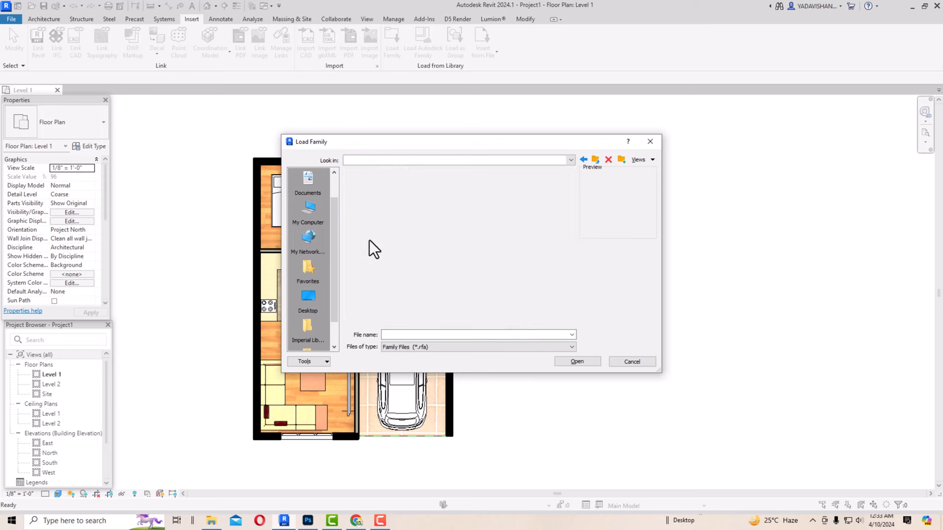
click(378, 212)
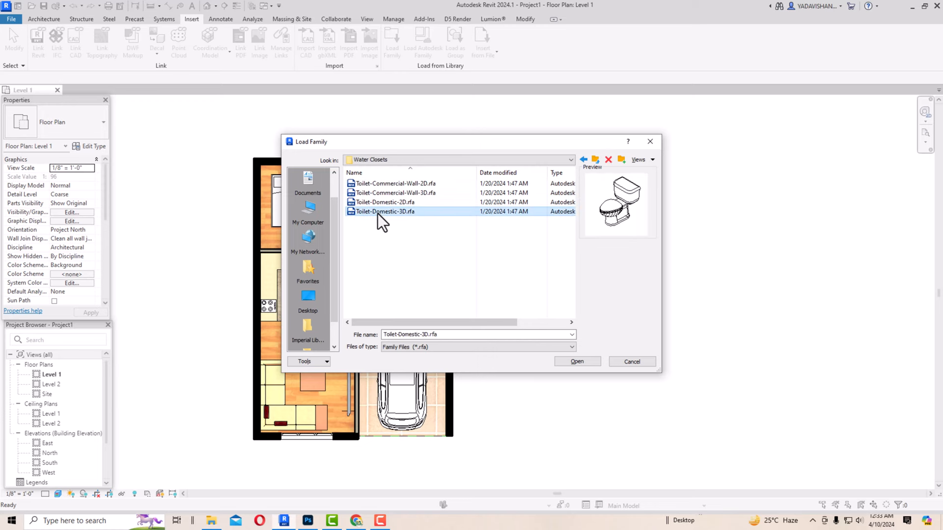
click(568, 358)
Step: Place the Toilet-Domestic-3D in the blue-tiled bathroom, rotated so its tank backs onto the exterior wall opposite the door
click(44, 19)
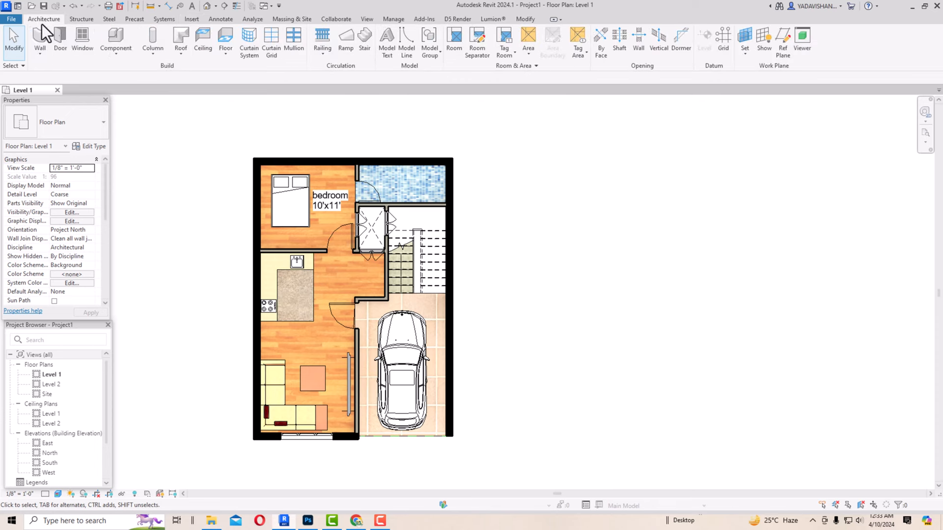
click(111, 36)
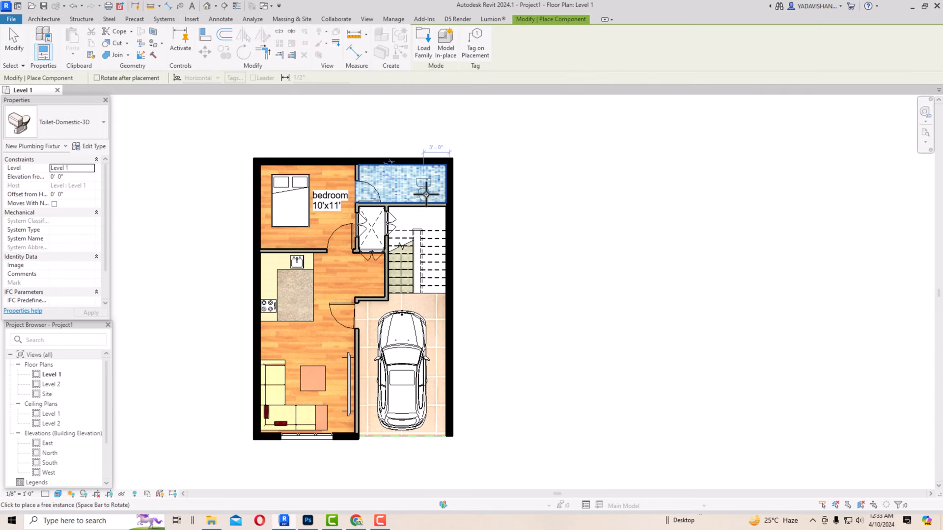
key(space)
key(space)
key(space)
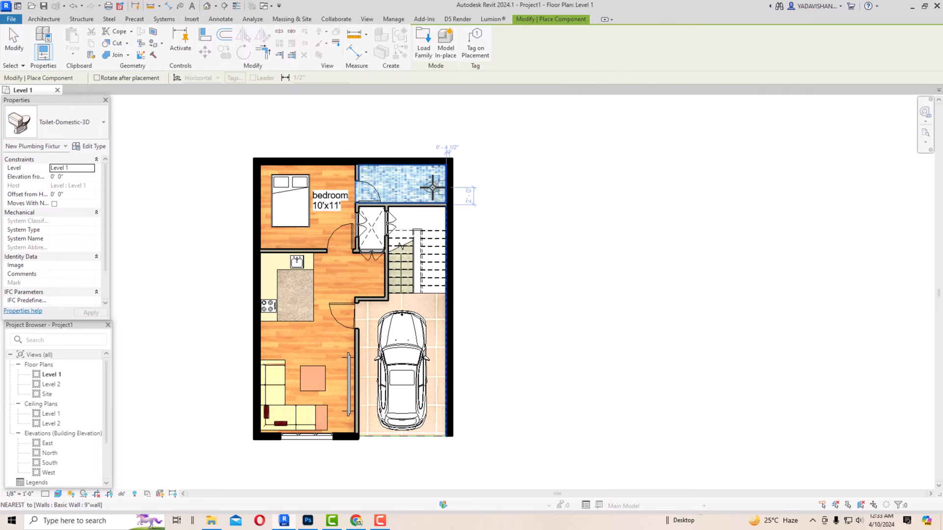
click(432, 187)
key(Escape)
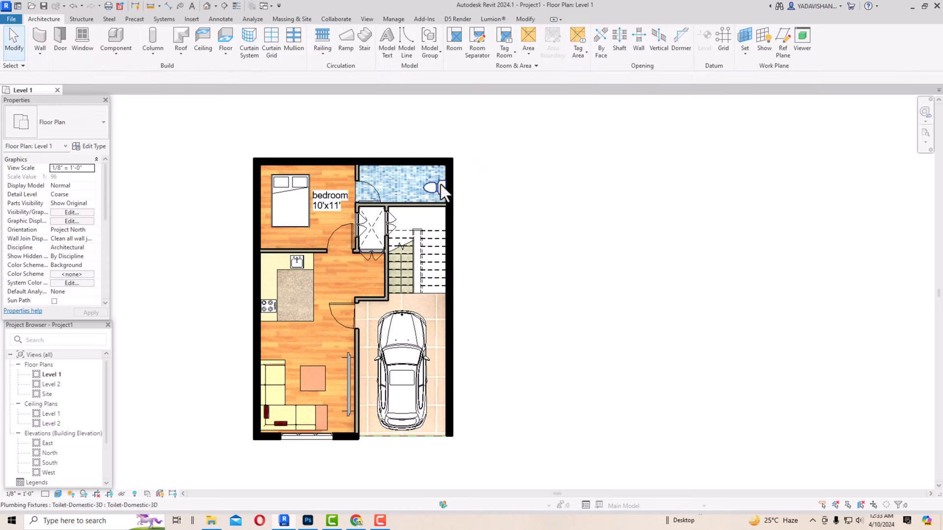
Step: Start loading another family and go up to the plumbing Fixtures folder
click(192, 21)
click(391, 50)
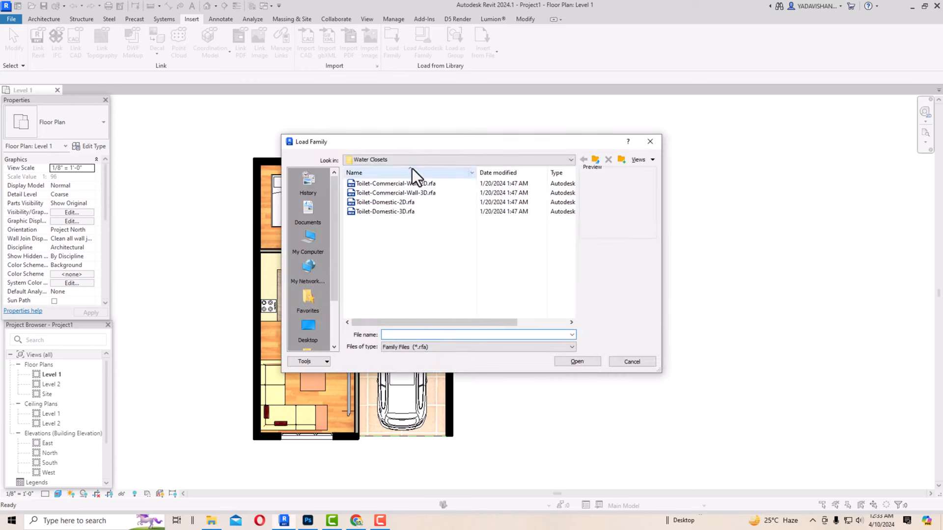
click(437, 160)
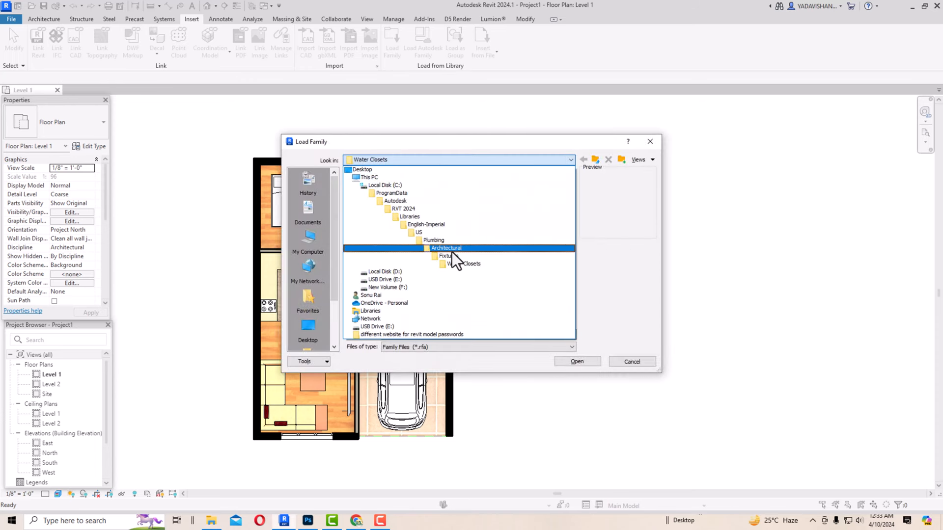
click(452, 257)
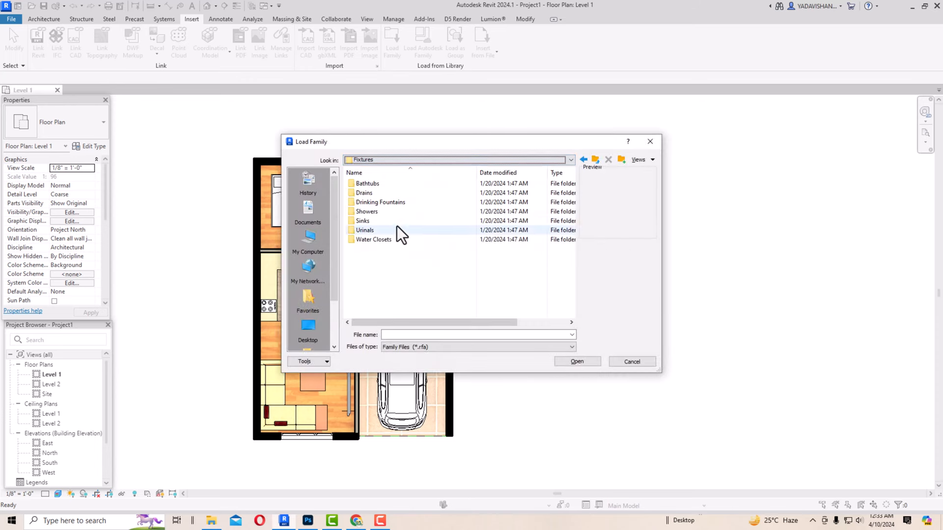
click(373, 205)
double_click(373, 204)
click(370, 185)
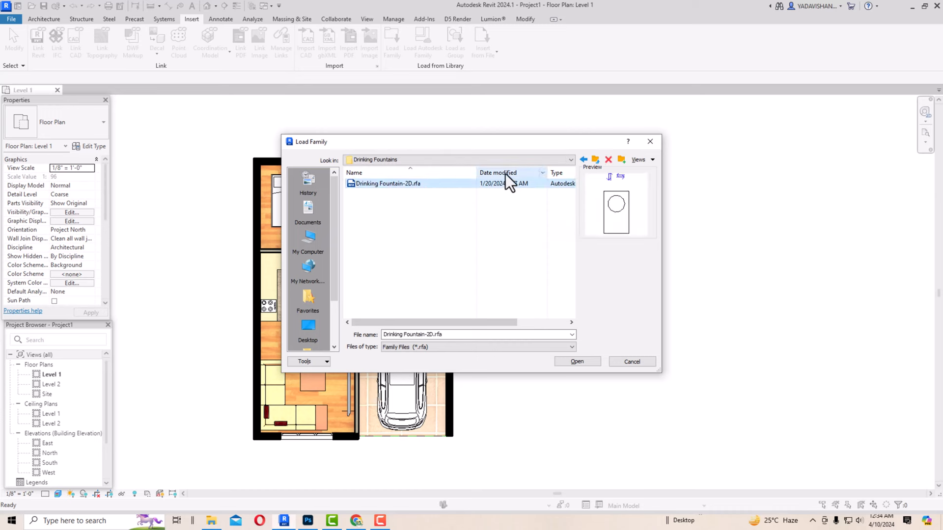
click(583, 159)
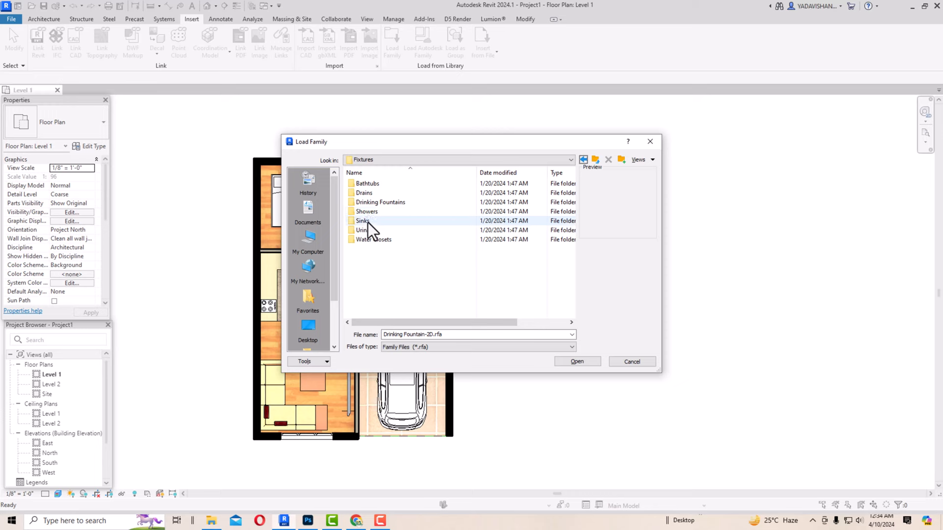
Step: Load the Sink Vanity-Round family from the Sinks folder
click(367, 223)
double_click(367, 223)
click(371, 212)
click(371, 221)
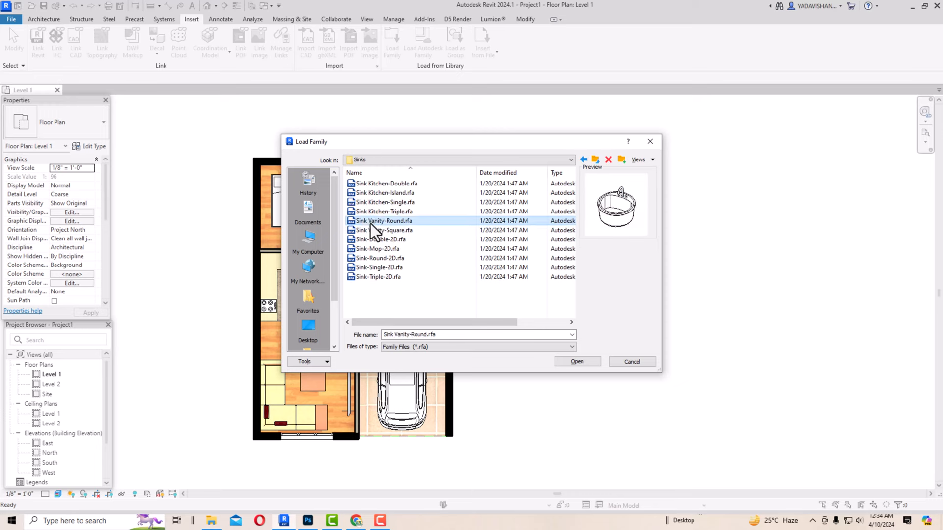
click(578, 362)
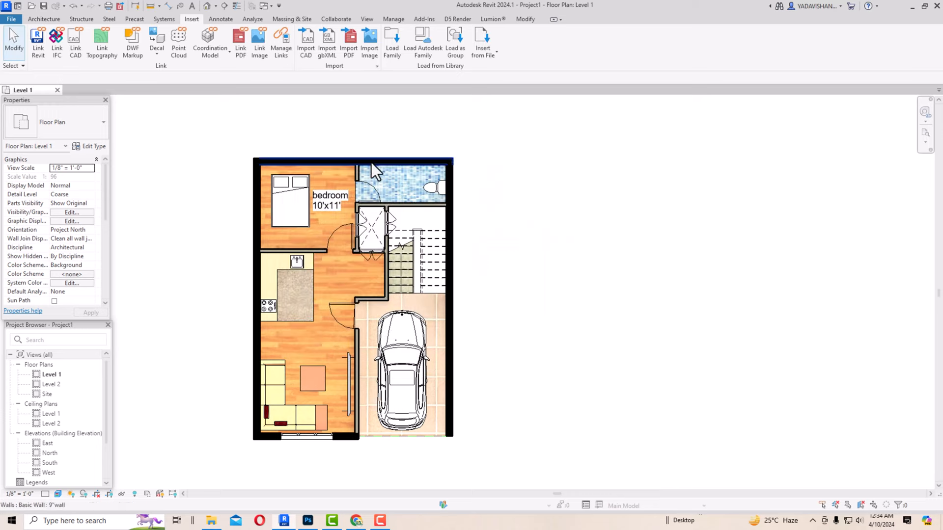
Step: Place a Sink Vanity-Round 19" x 19" in the bathroom against the upper exterior wall, near the door
click(43, 18)
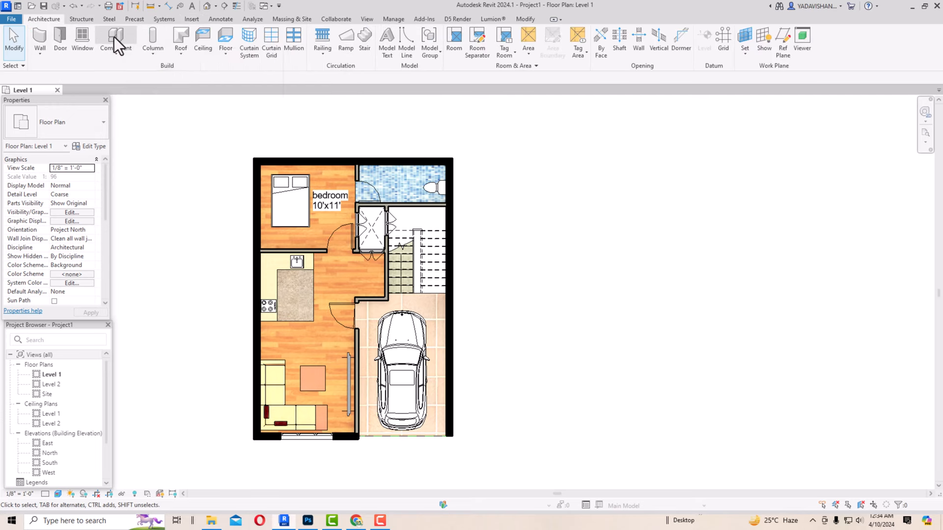
click(114, 37)
scroll(388, 170, up, 3)
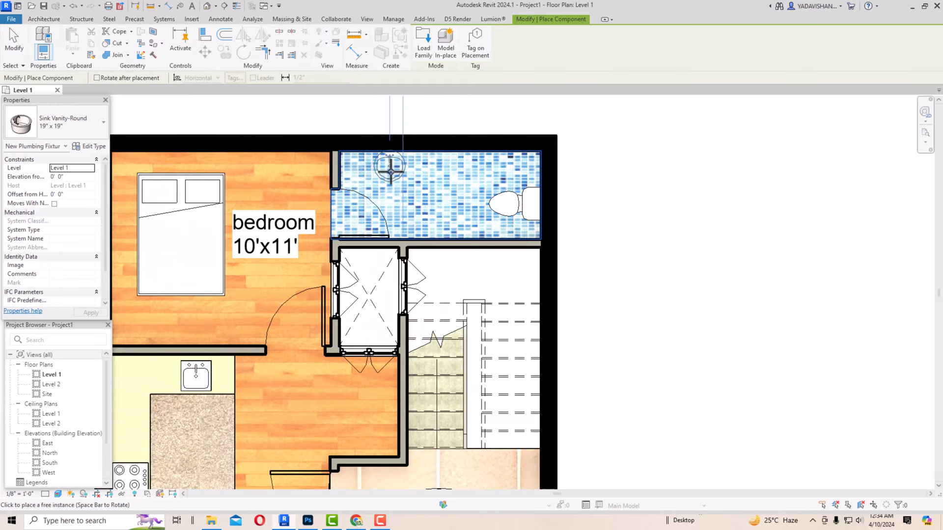
click(390, 167)
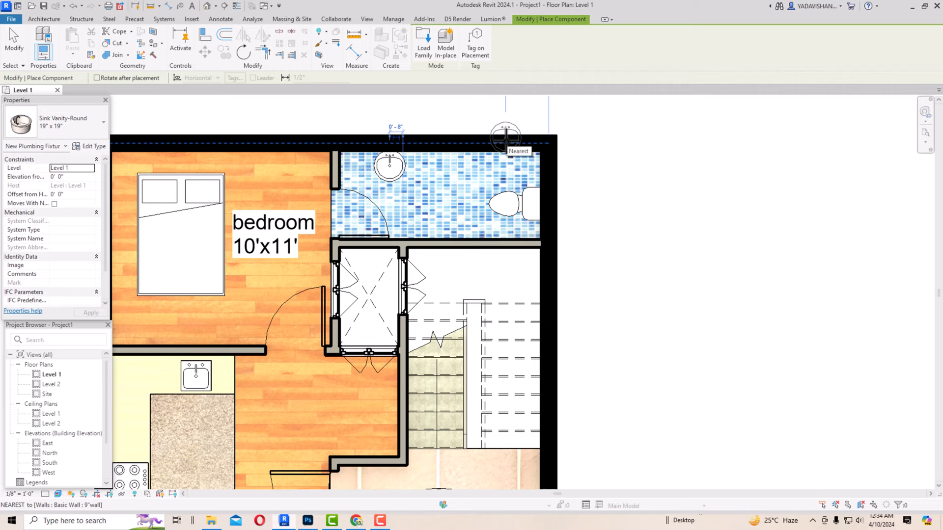
key(Escape)
key(Escape)
Step: Copy the bedroom text note into the bathroom, between the vanity sink and the toilet
scroll(405, 218, down, 1)
scroll(405, 218, down, 1)
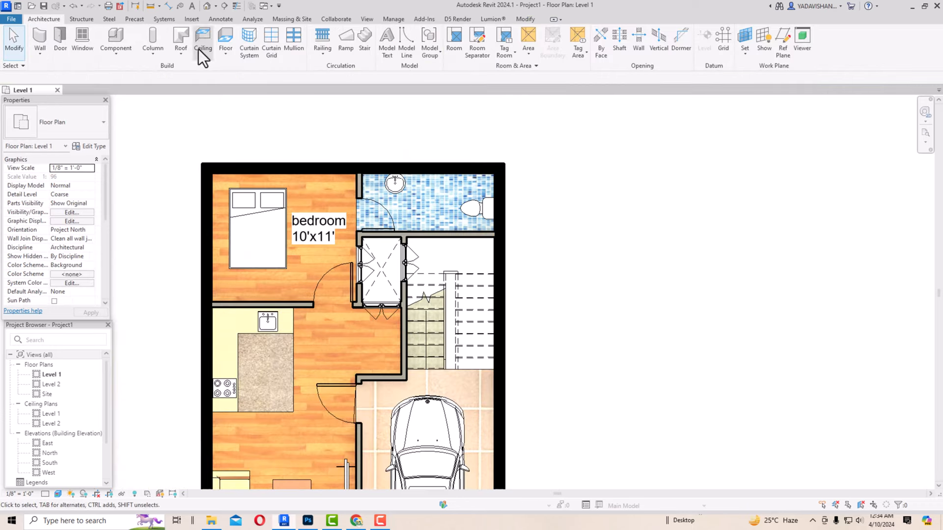
click(316, 229)
click(223, 53)
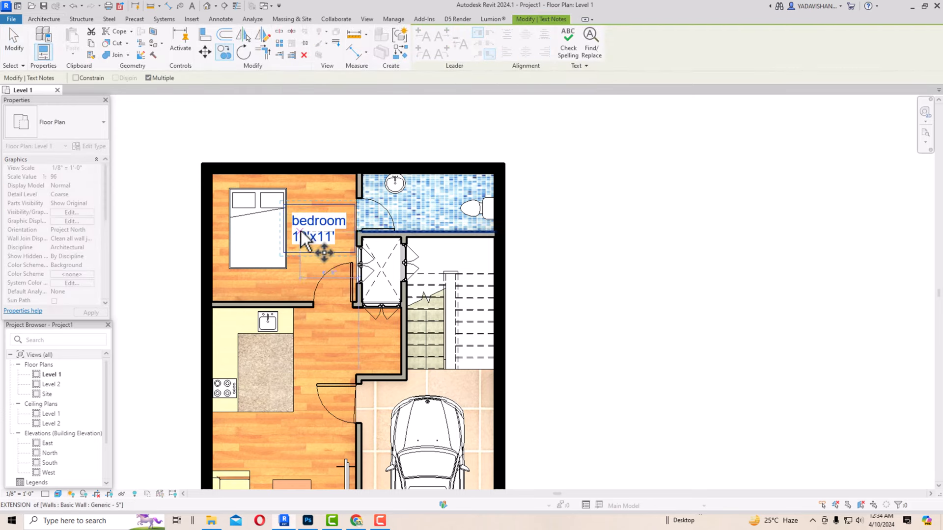
click(305, 235)
scroll(425, 211, up, 1)
click(413, 206)
key(Escape)
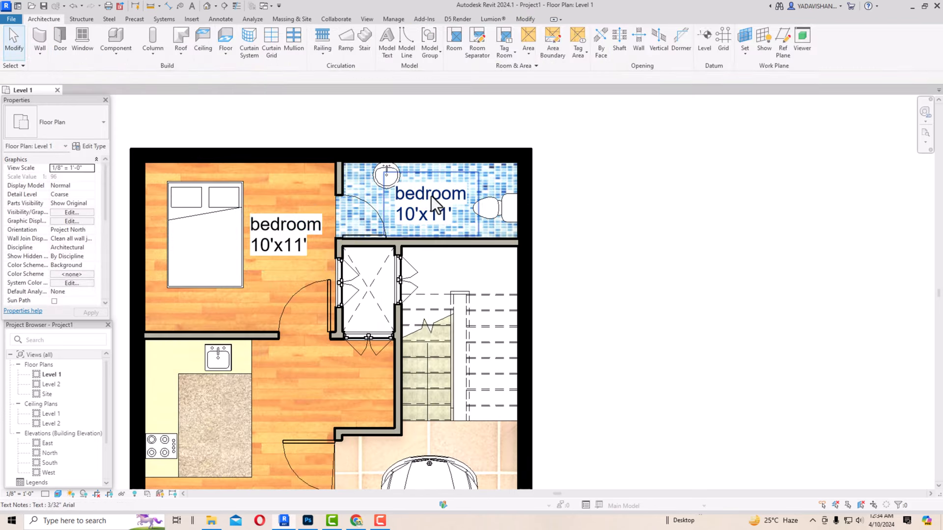
Step: Replace the copied note's text with "toilet" and "10'x4'-5"" on two lines
click(431, 196)
click(431, 197)
drag(448, 213, 378, 193)
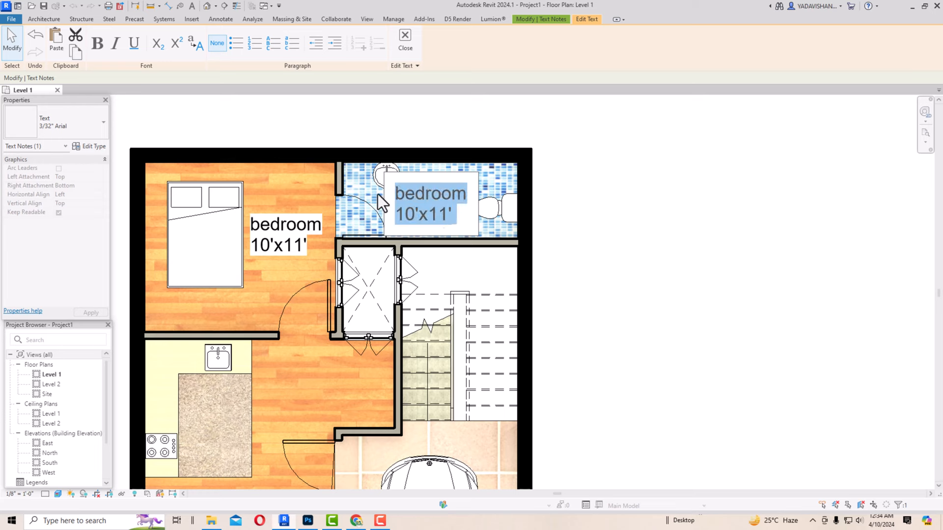
drag(455, 216, 398, 197)
text(to)
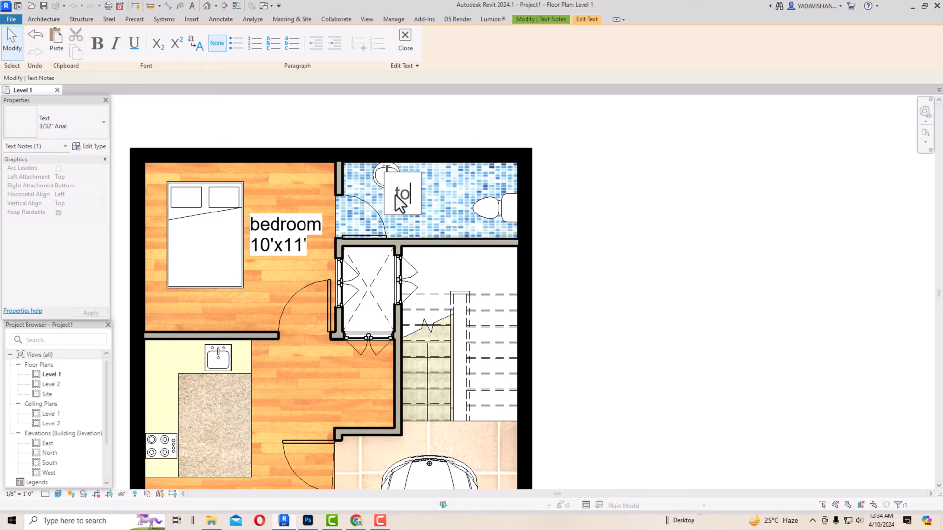
text(ilet)
key(Return)
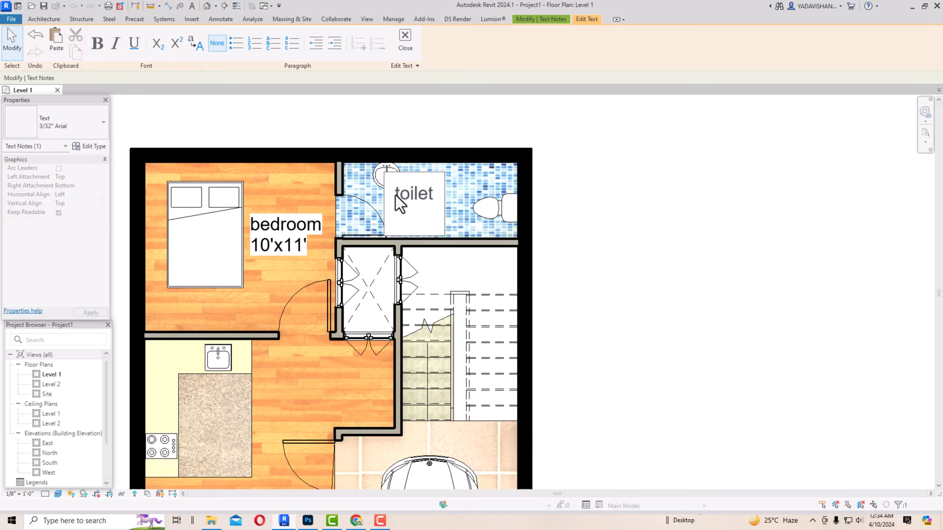
text(10'x4'-5")
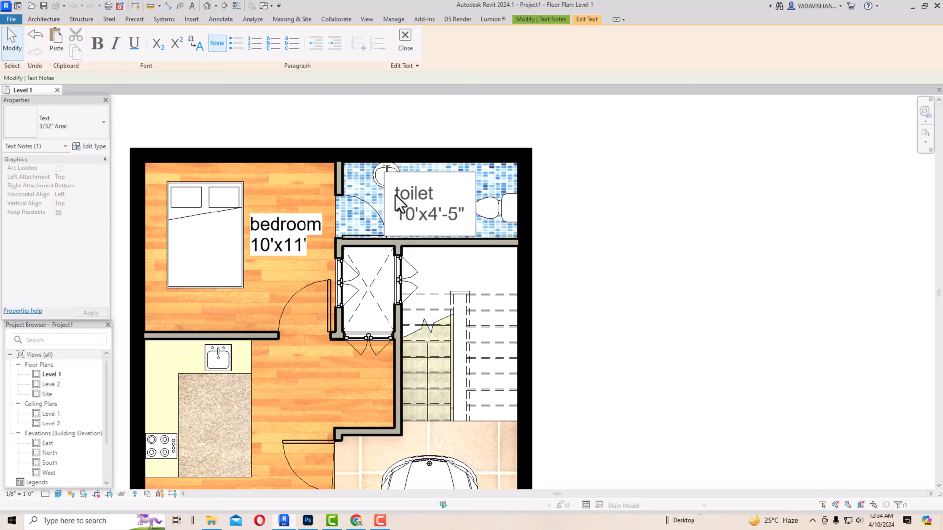
Step: Finish editing the toilet text note and leave the text tool
click(622, 211)
click(624, 206)
scroll(414, 223, down, 3)
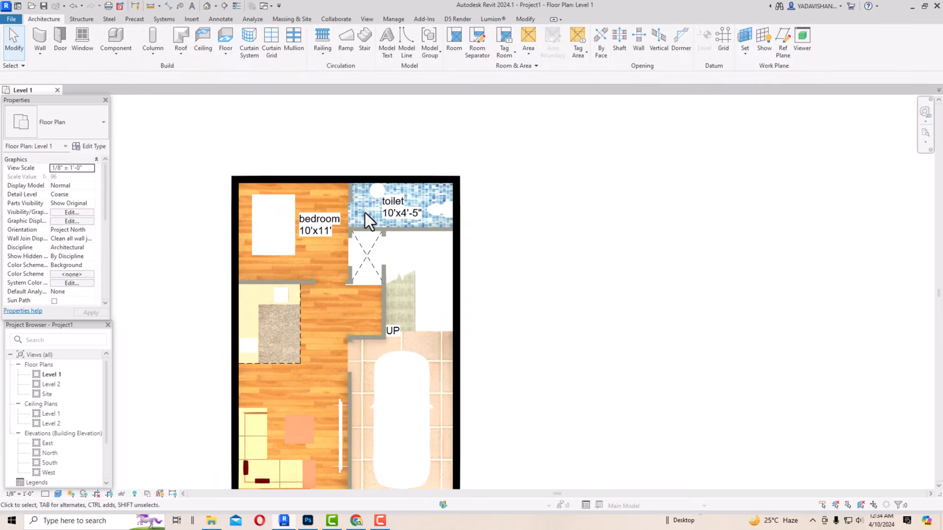
scroll(325, 253, down, 1)
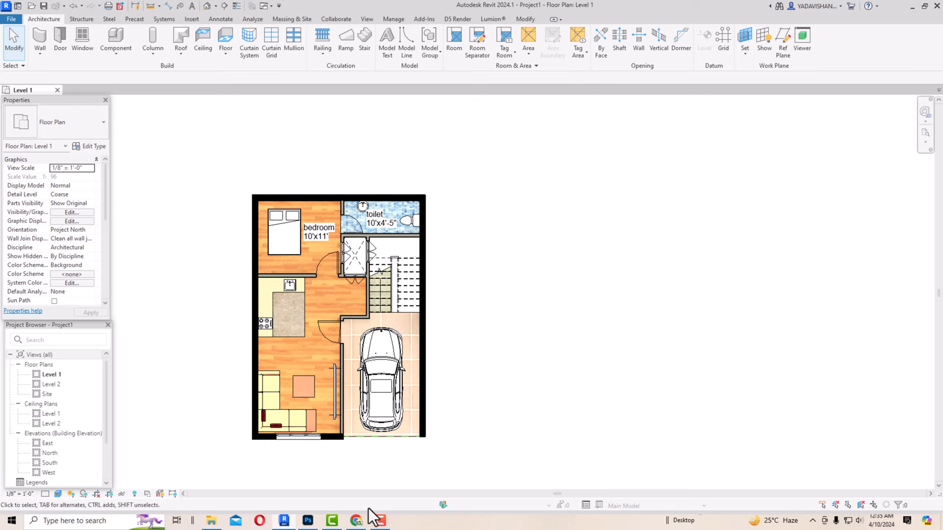
mouse_move(382, 522)
click(55, 493)
click(73, 422)
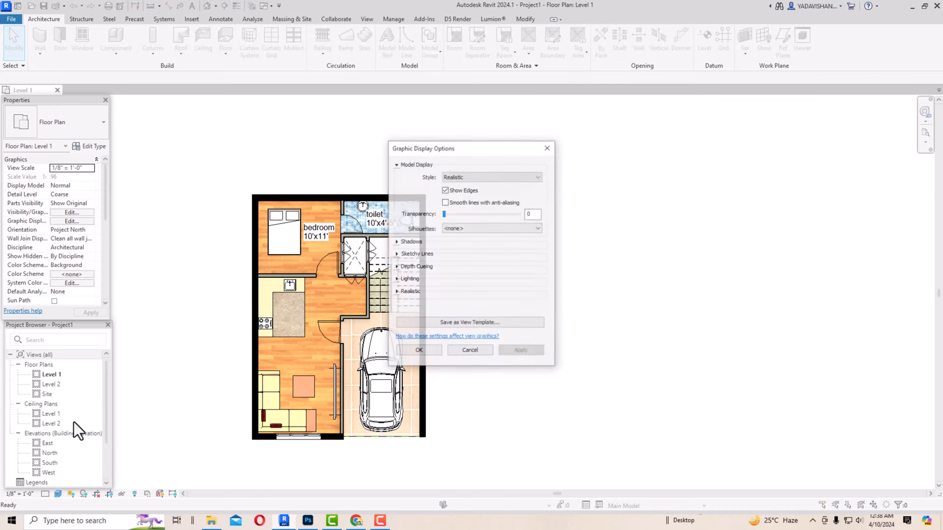
drag(453, 152, 508, 156)
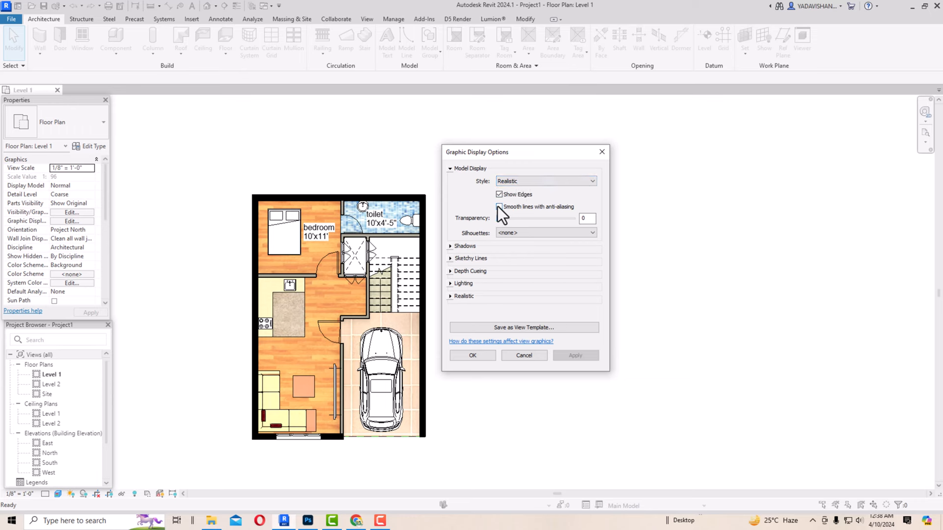
click(515, 234)
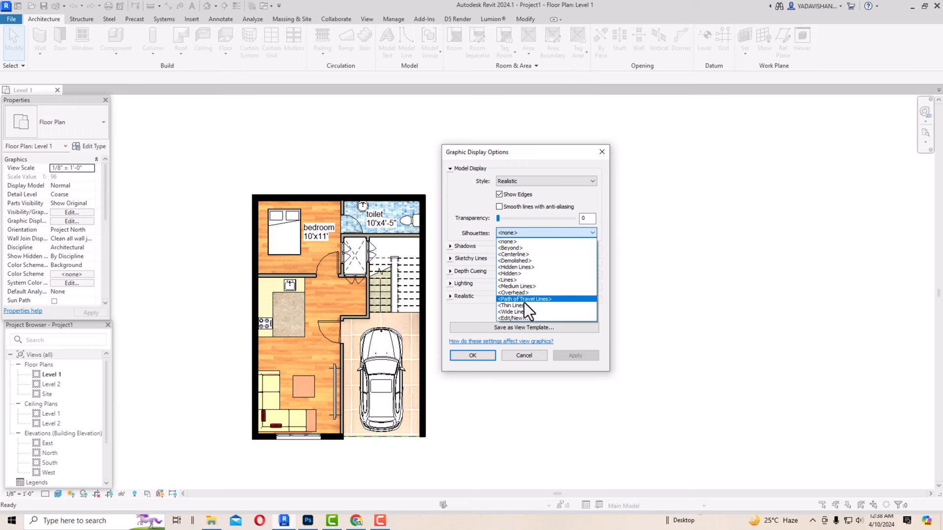
click(532, 229)
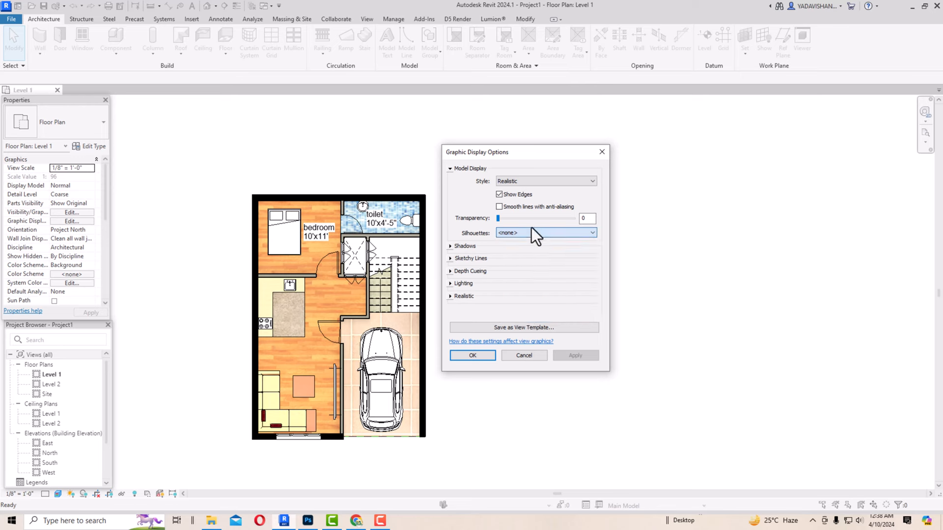
click(449, 247)
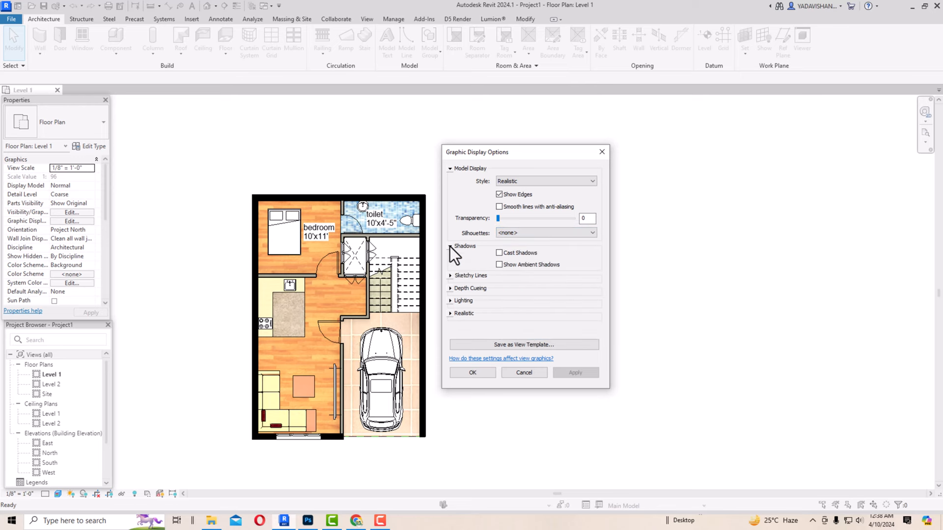
click(81, 494)
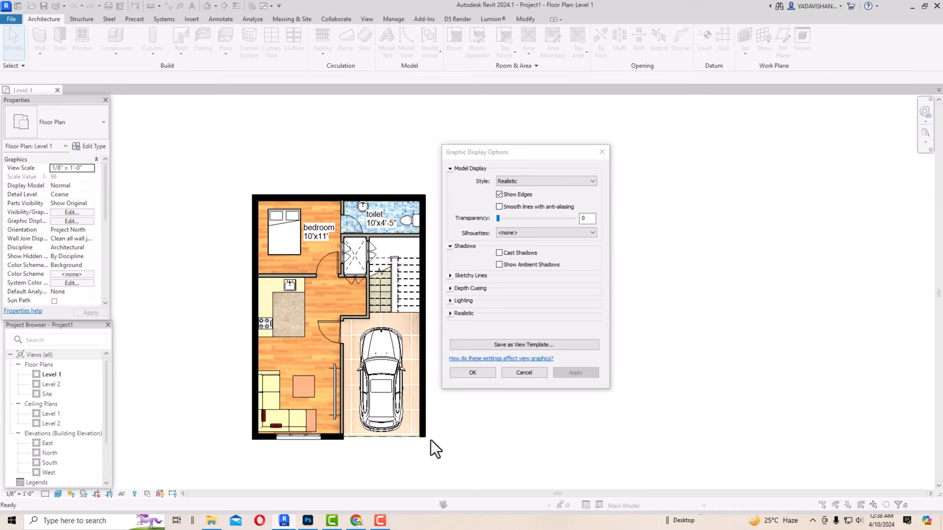
click(521, 373)
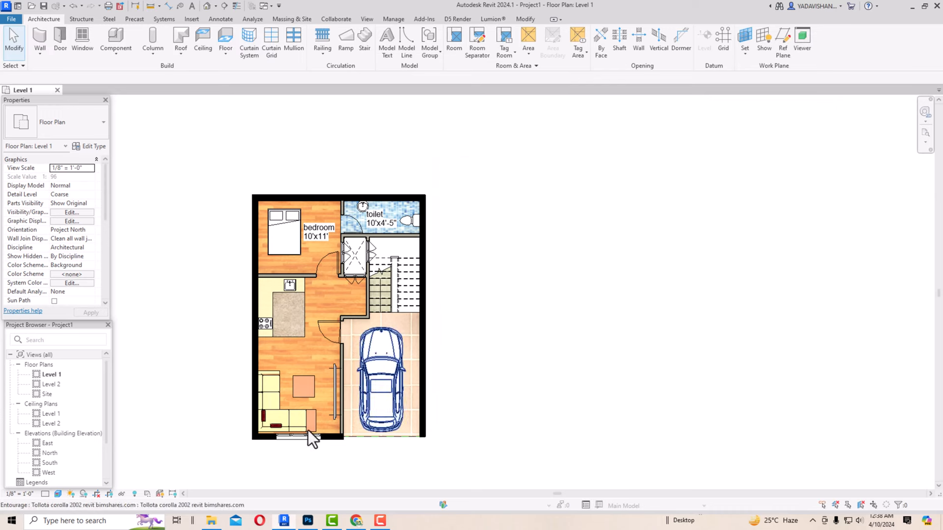
Step: Turn on shadows in the Level 1 plan view and open the shadow settings in Graphic Display Options
click(86, 494)
click(58, 493)
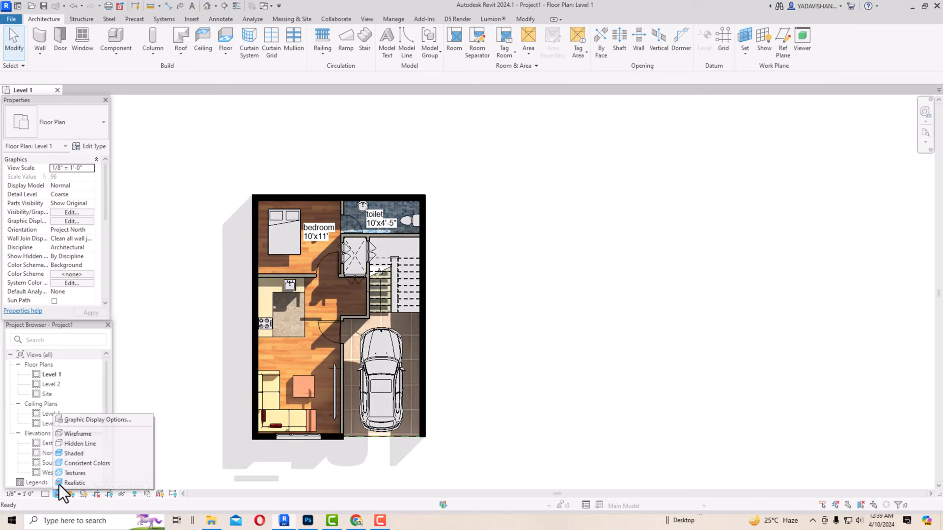
click(83, 419)
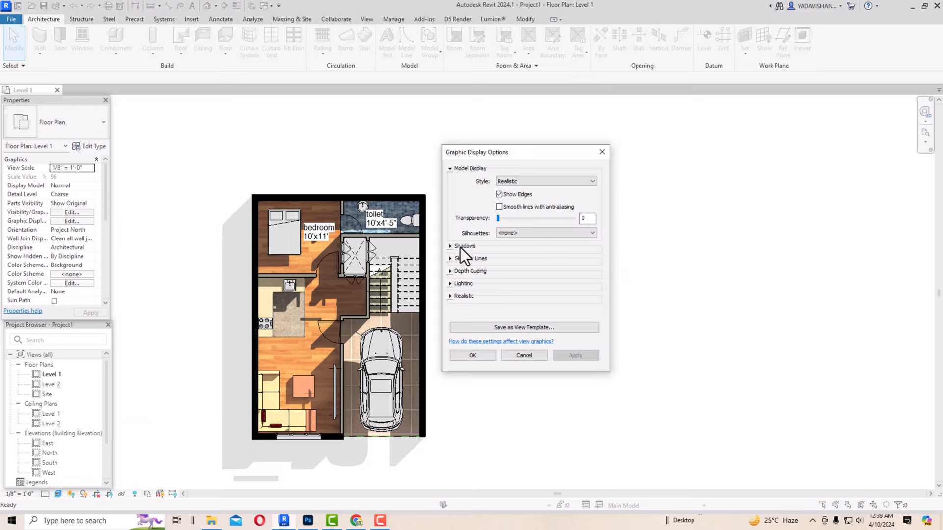
click(454, 246)
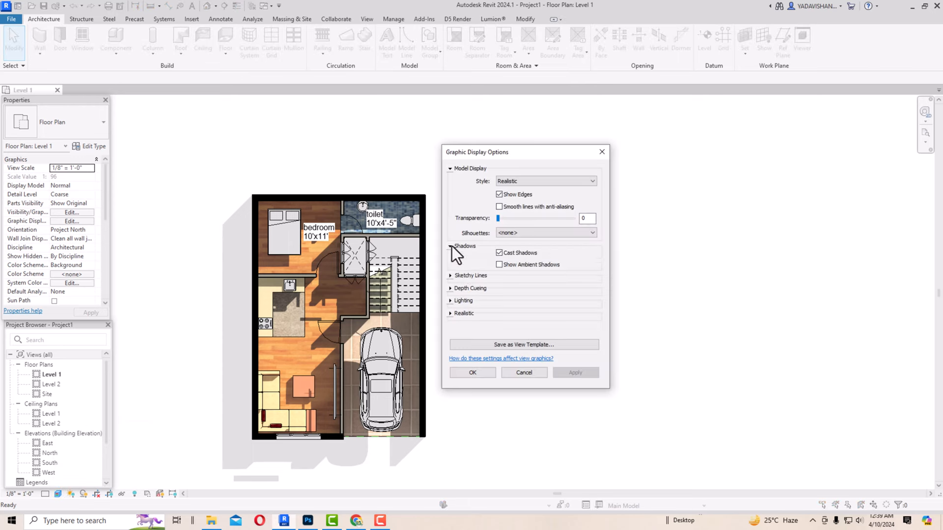
Step: Try ambient shadows on the plan view, switch them off again and apply the change
click(500, 266)
click(573, 372)
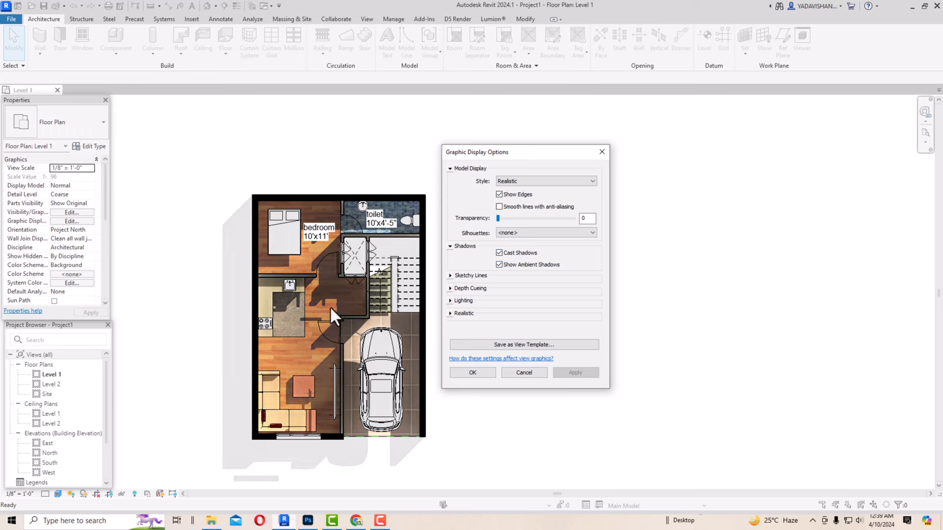
click(498, 265)
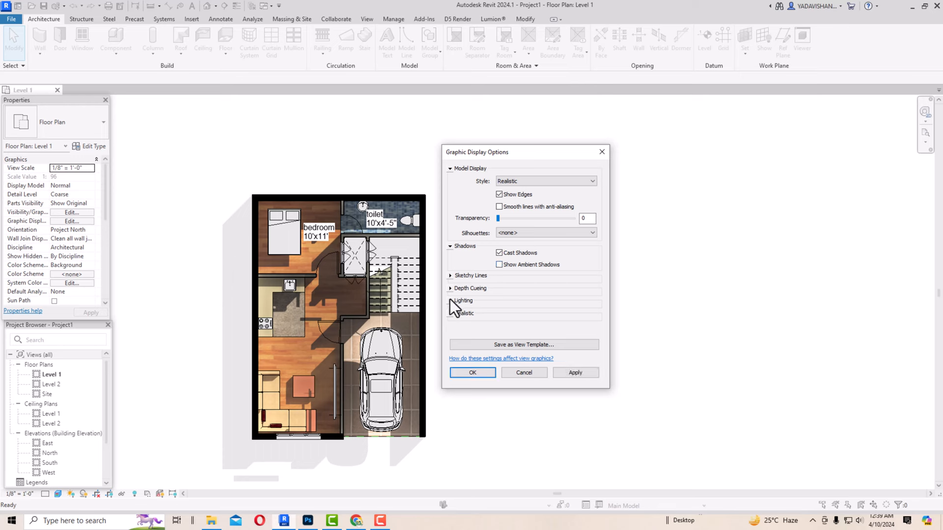
click(451, 276)
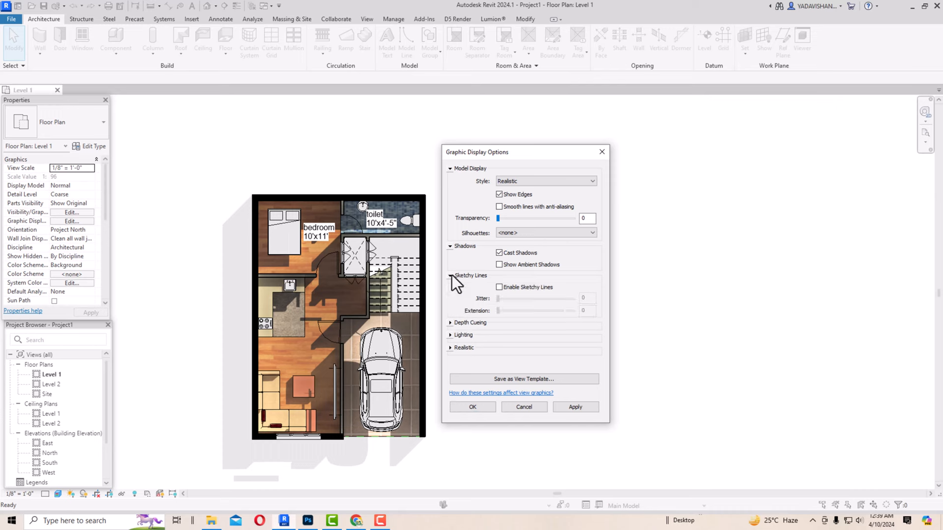
click(579, 408)
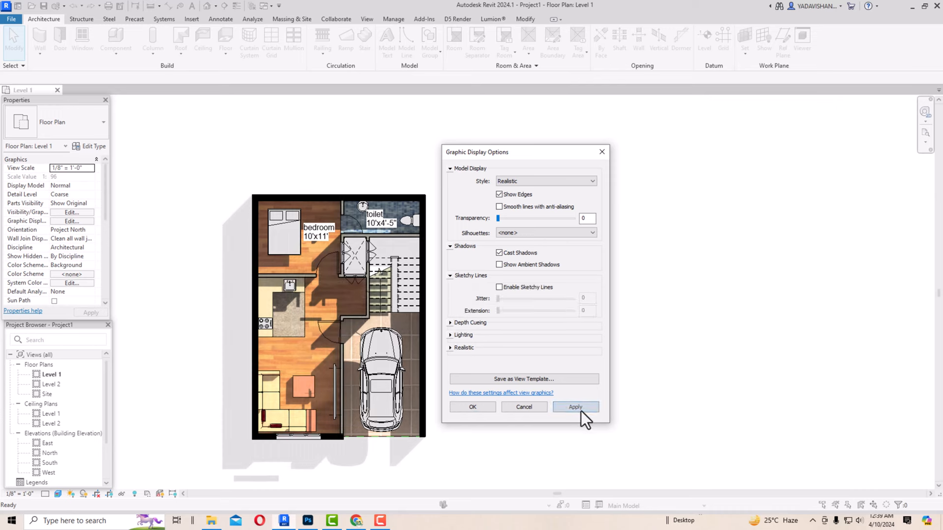
Step: Enable sketchy lines, try jitter 6 with extension 4 on the plan, and reset both values to 0
click(500, 290)
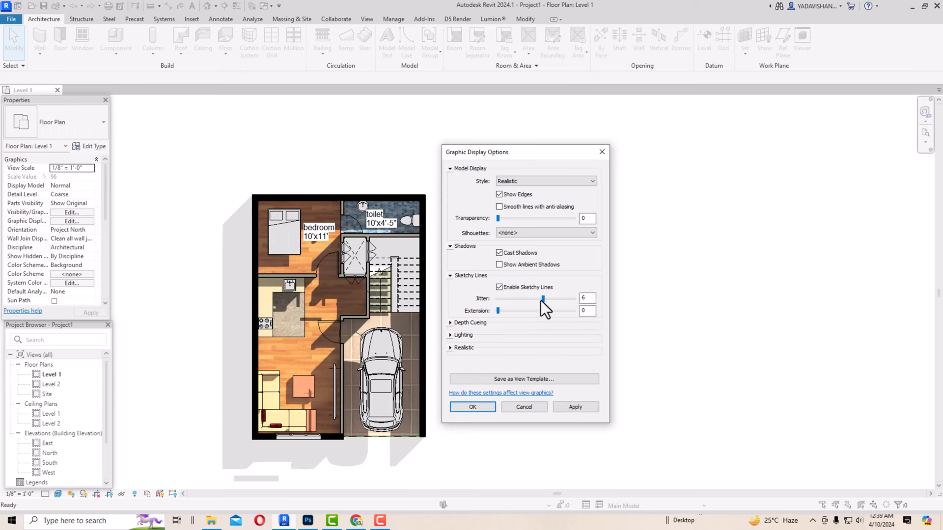
click(504, 311)
click(578, 409)
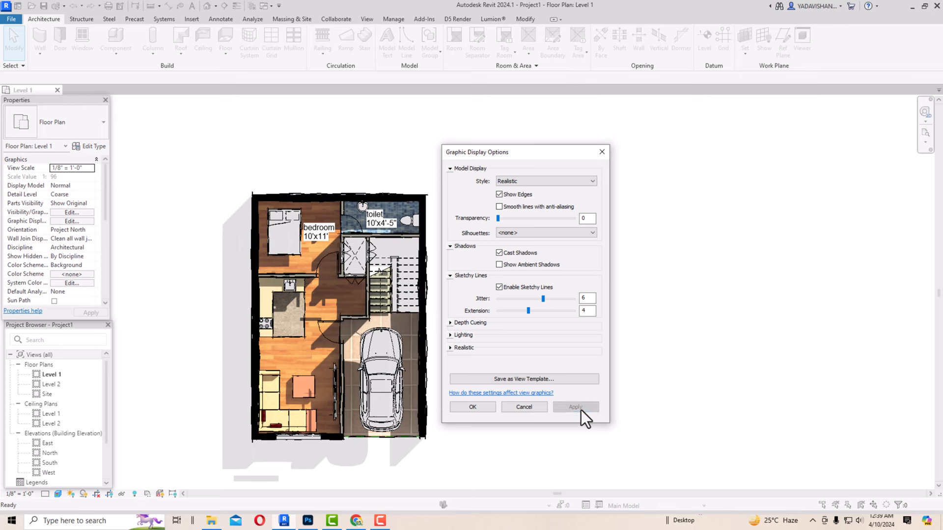
drag(542, 298, 497, 299)
Step: Adjust the view's lighting, trying sun intensities of 65 and 25 before applying sun 40 and ambient light 24
click(451, 336)
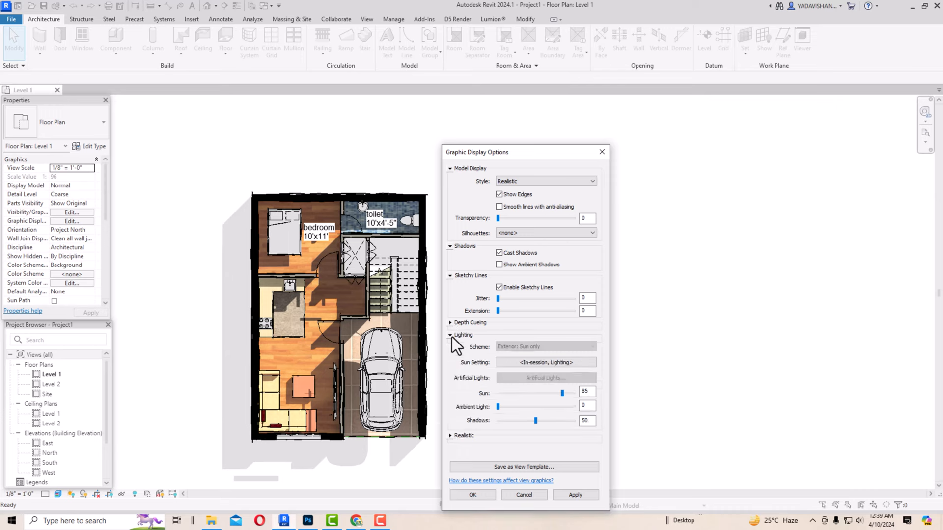
drag(562, 392, 548, 393)
click(577, 495)
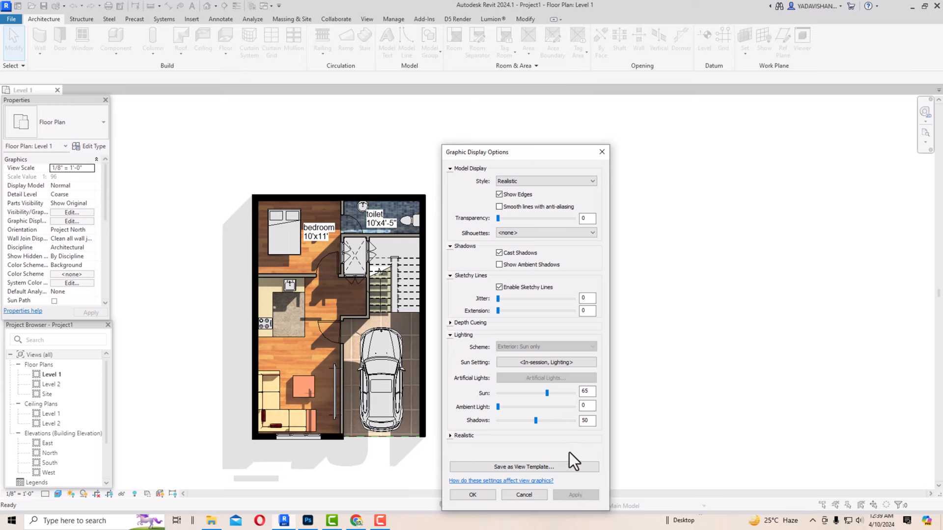
drag(546, 393, 512, 391)
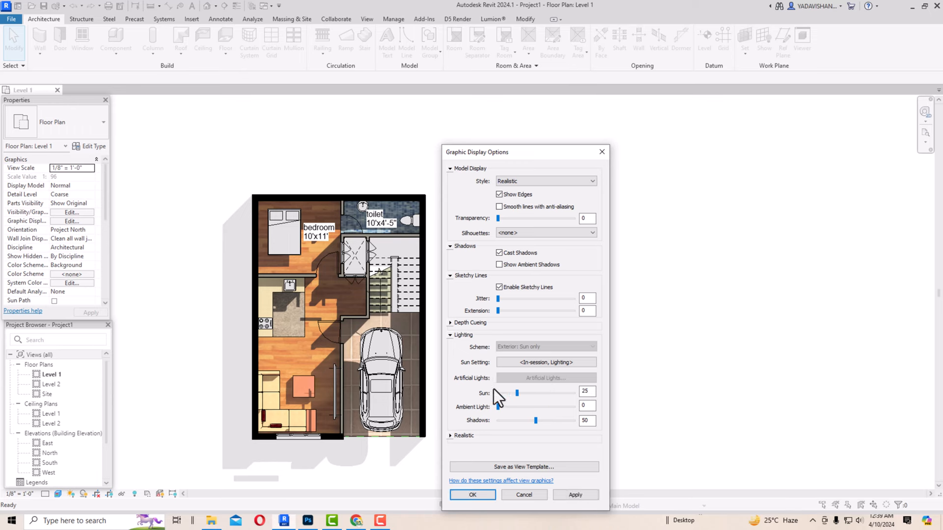
click(576, 496)
mouse_move(533, 394)
mouse_down()
mouse_move(570, 391)
mouse_move(535, 393)
mouse_move(533, 405)
mouse_move(546, 406)
mouse_move(522, 407)
mouse_up()
click(580, 494)
click(580, 496)
click(580, 495)
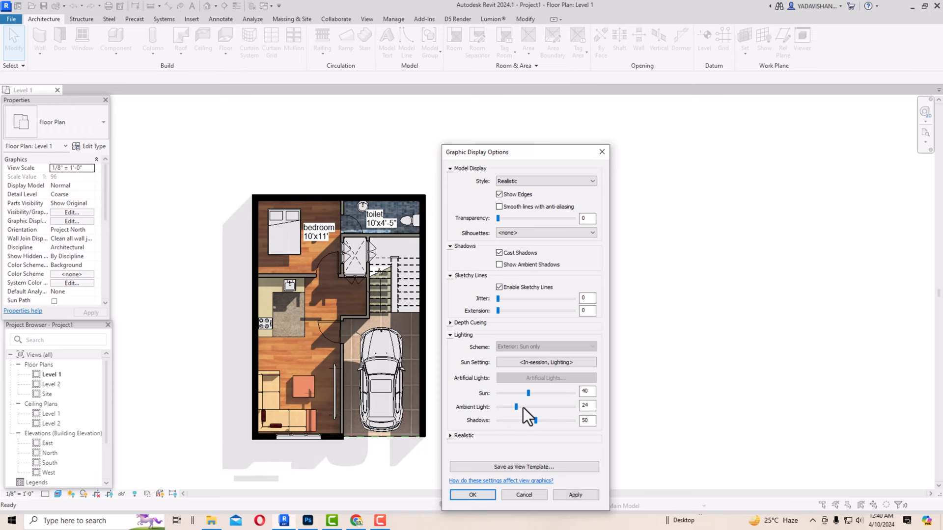
click(578, 495)
Step: Set the shadow intensity to 3, apply it and accept the graphic display options
drag(507, 421, 501, 421)
click(572, 494)
click(573, 493)
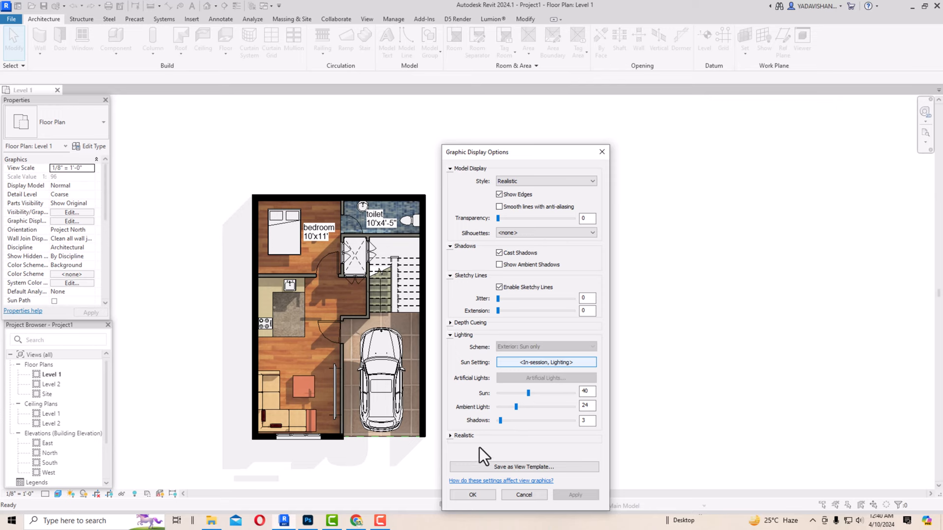
click(475, 496)
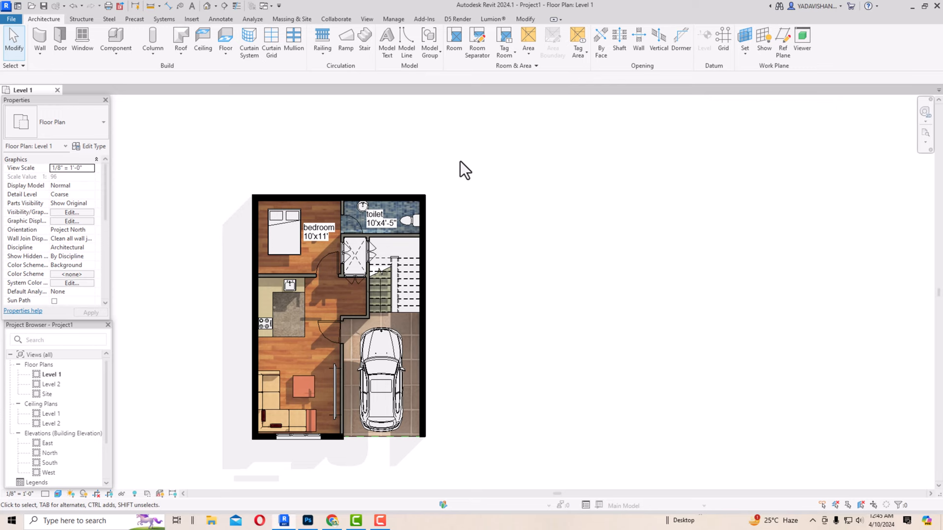
Step: Start an image export of the Level 1 floor plan
click(9, 19)
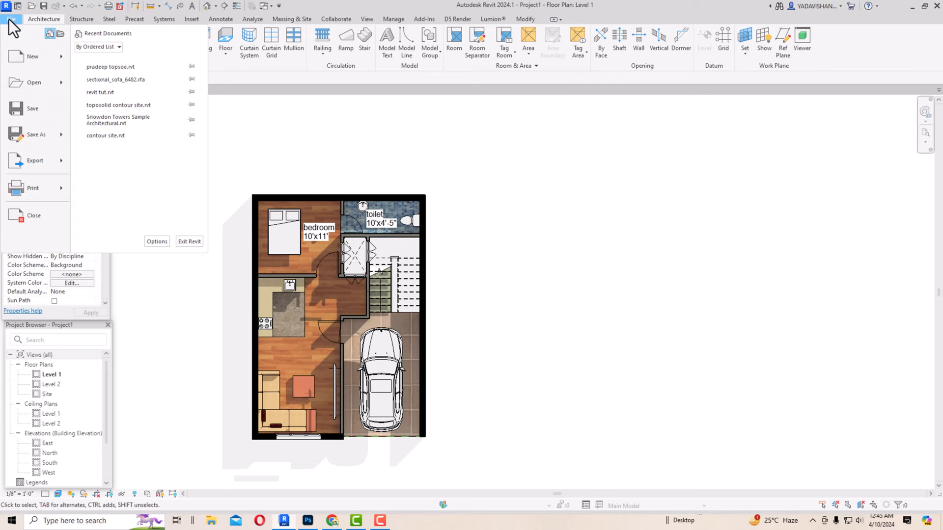
mouse_move(35, 168)
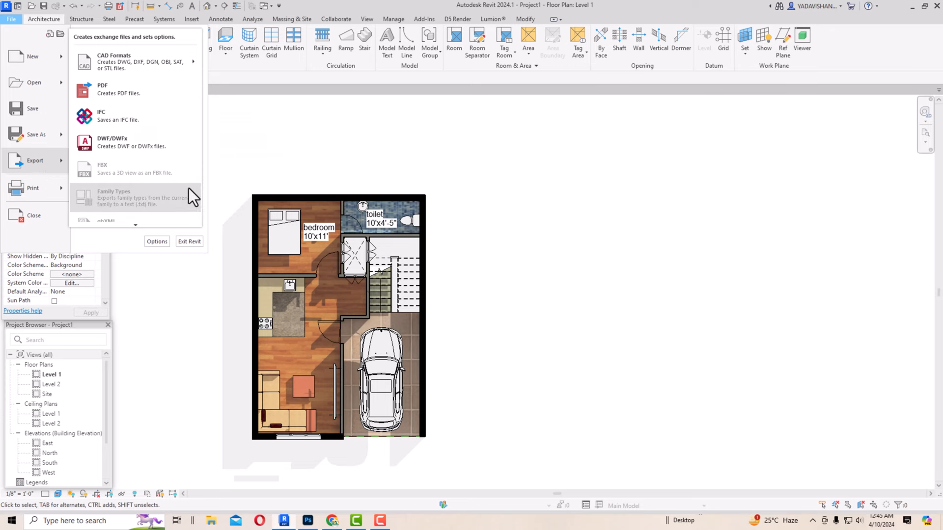
mouse_move(135, 226)
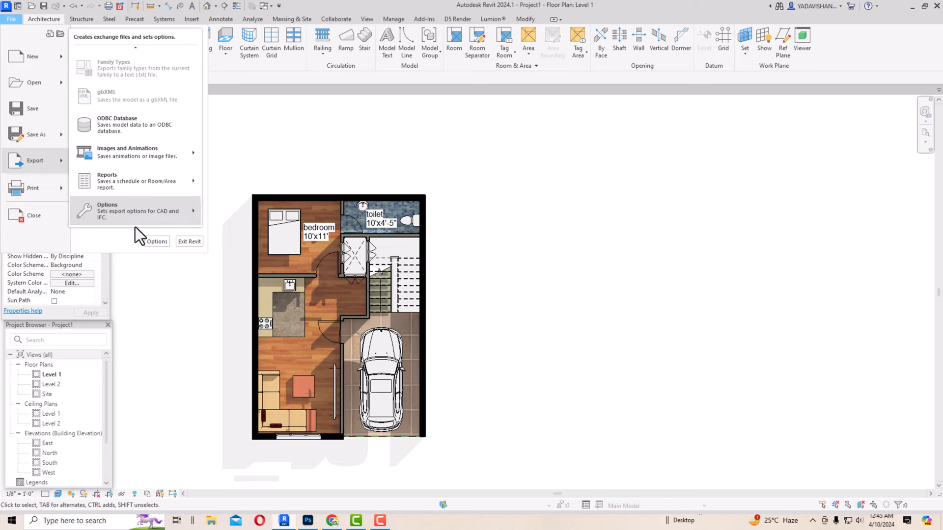
mouse_move(106, 159)
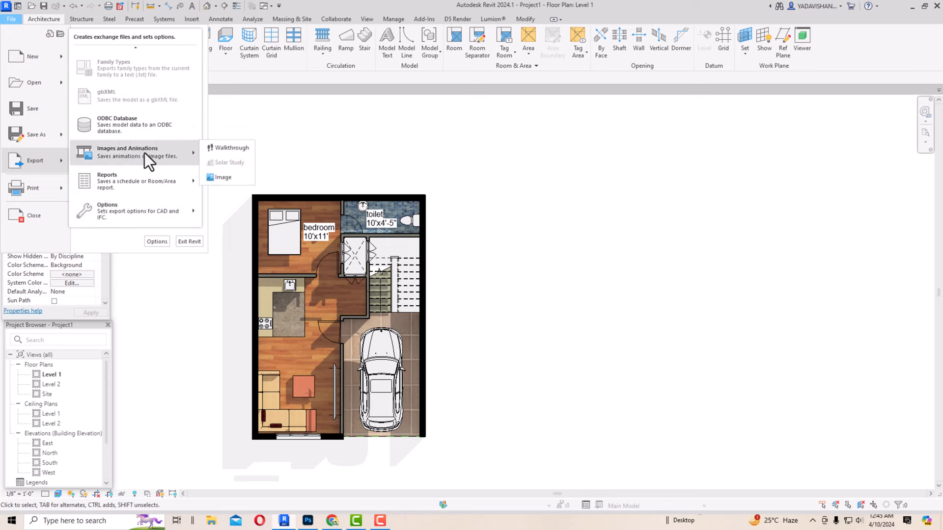
click(220, 176)
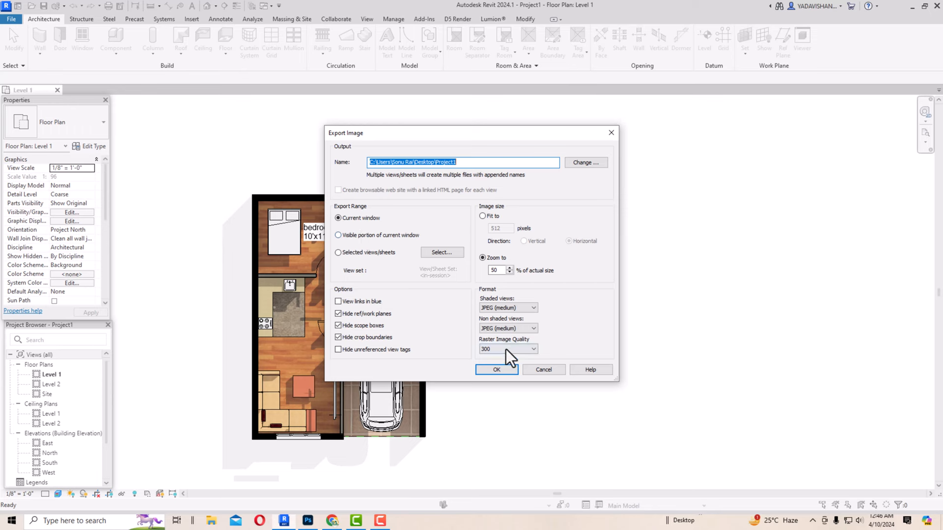
click(484, 215)
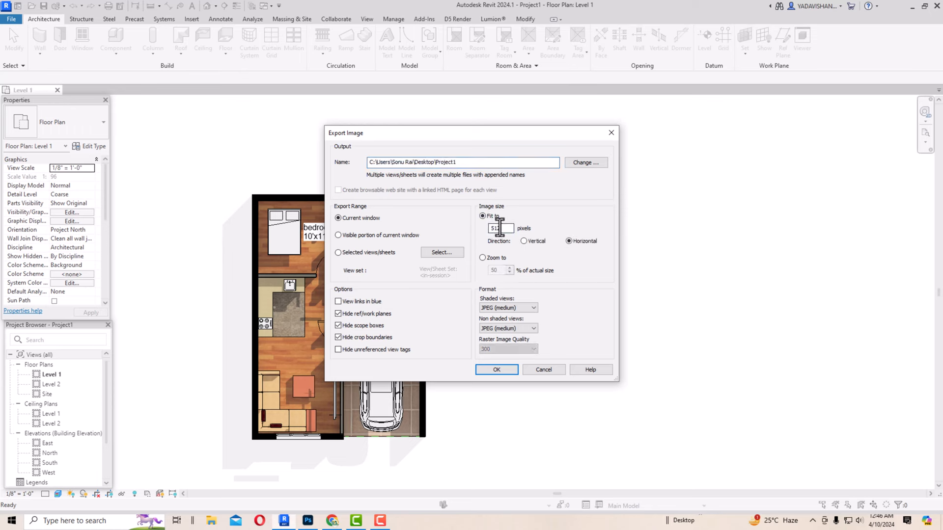
double_click(497, 227)
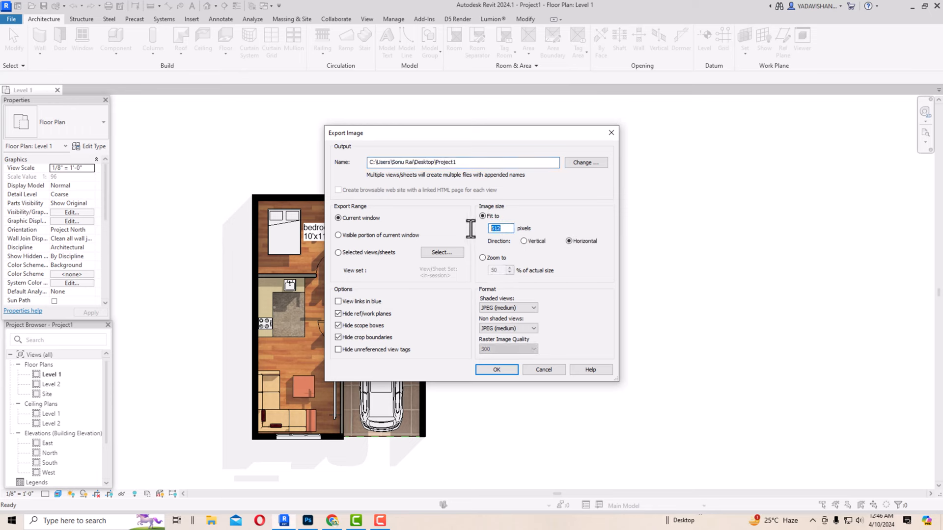
click(481, 257)
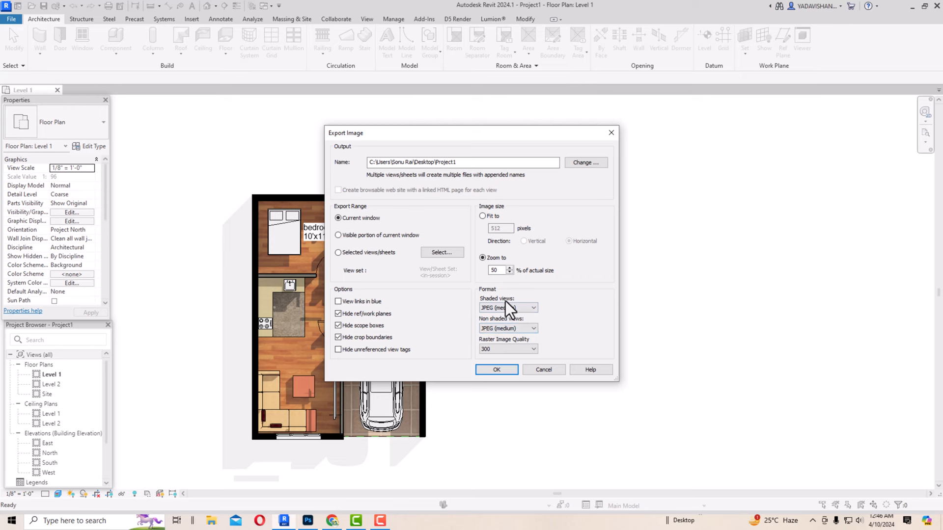
Step: Export the current window with JPEG (medium) format and raster image quality 300, replacing the existing Project1.jpg
click(503, 329)
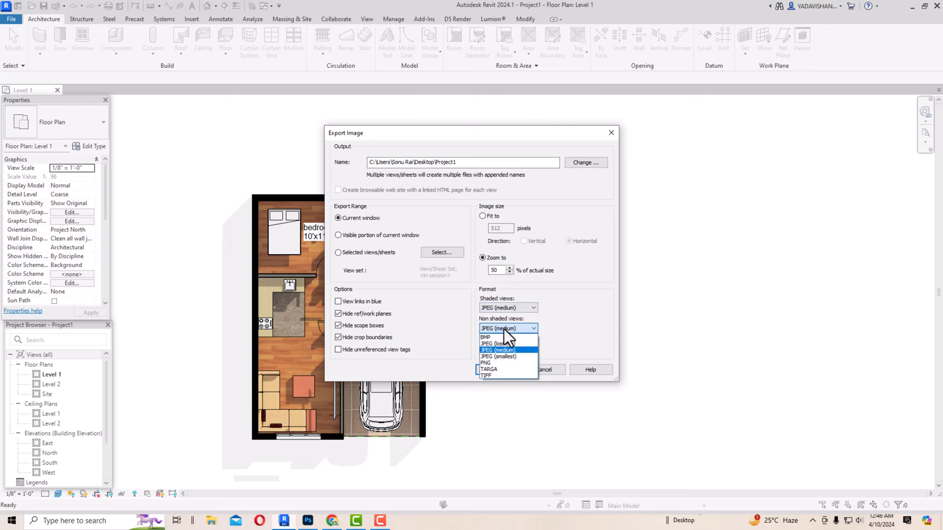
click(504, 329)
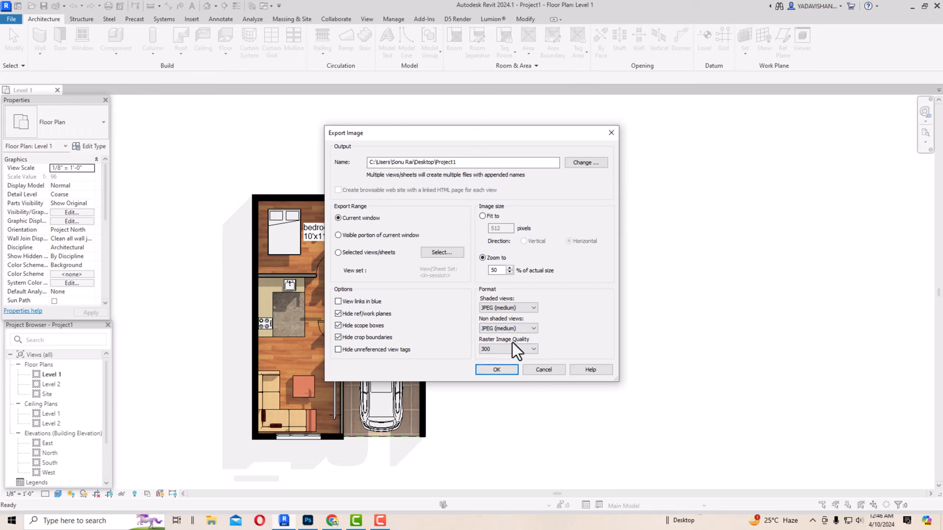
click(511, 347)
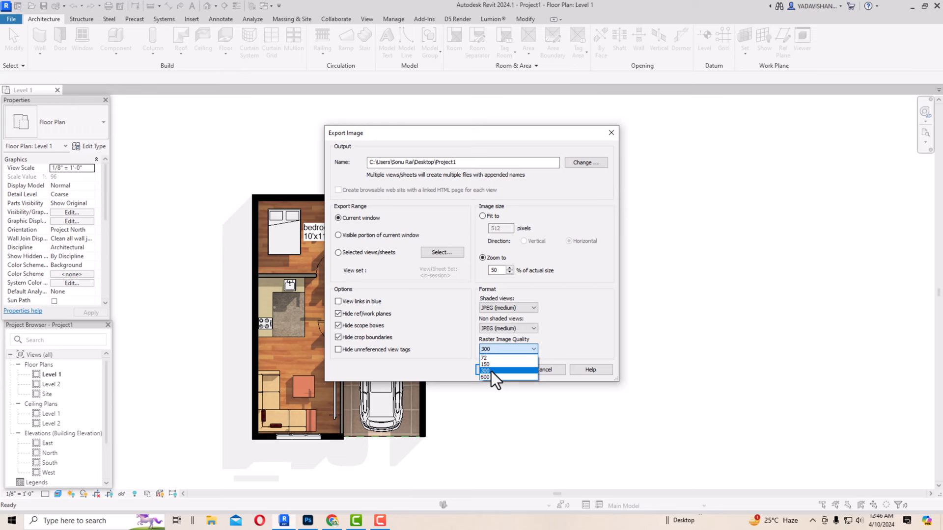
click(491, 371)
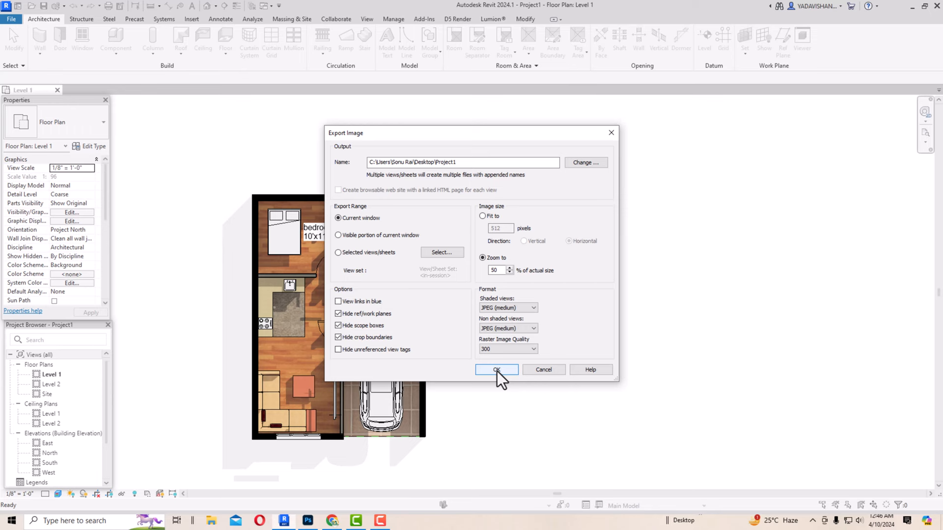
click(497, 371)
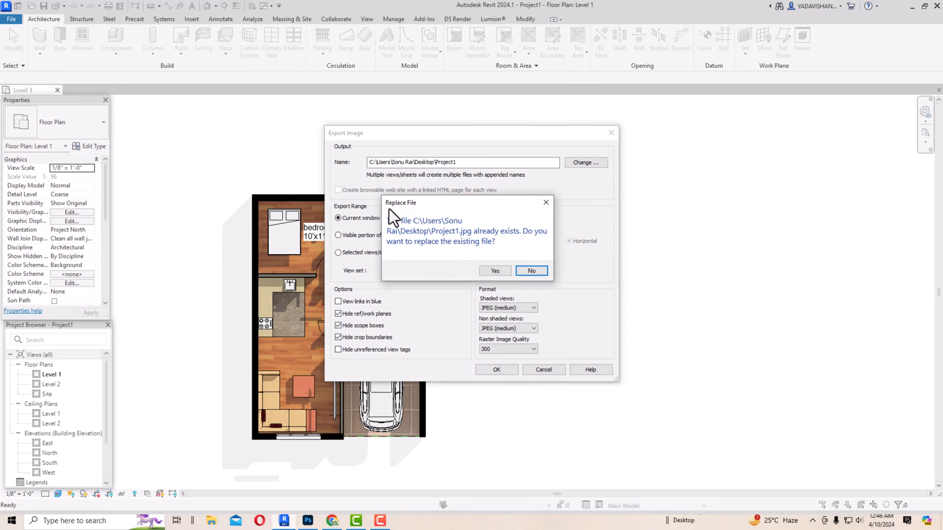
click(496, 272)
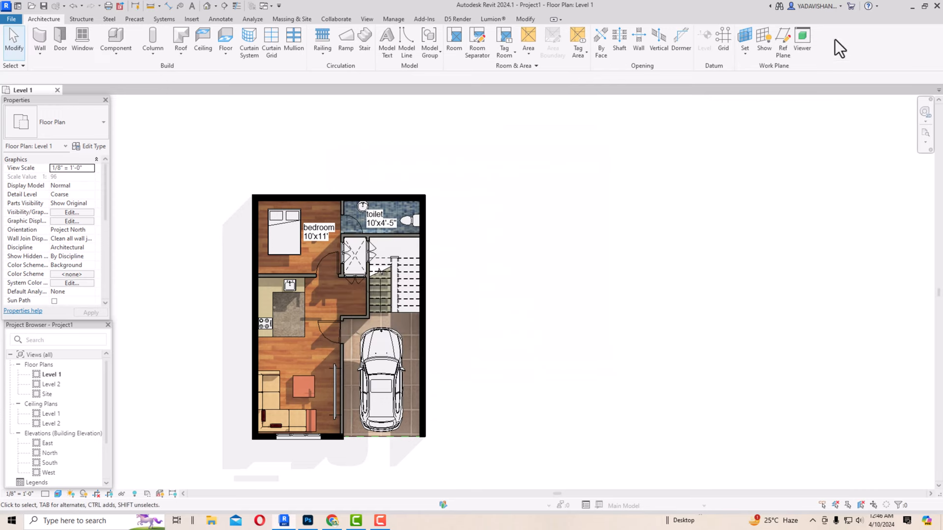
Step: Open the exported Project1.jpg from the desktop in the photo viewer and examine the floor plan up close
click(911, 6)
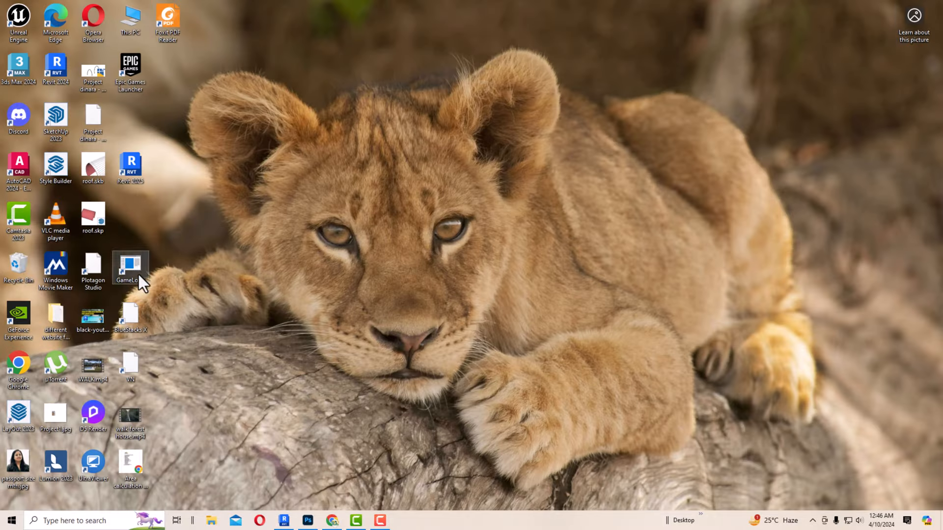
double_click(51, 416)
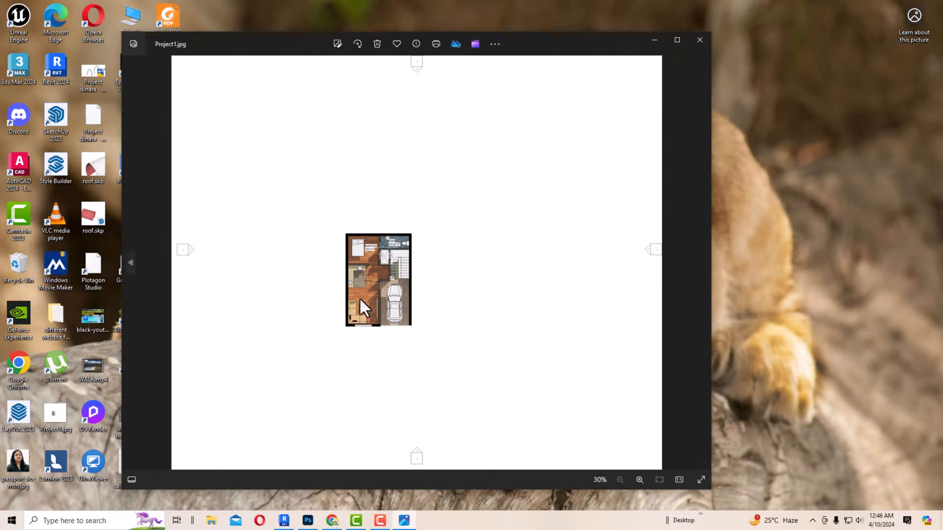
scroll(382, 294, up, 5)
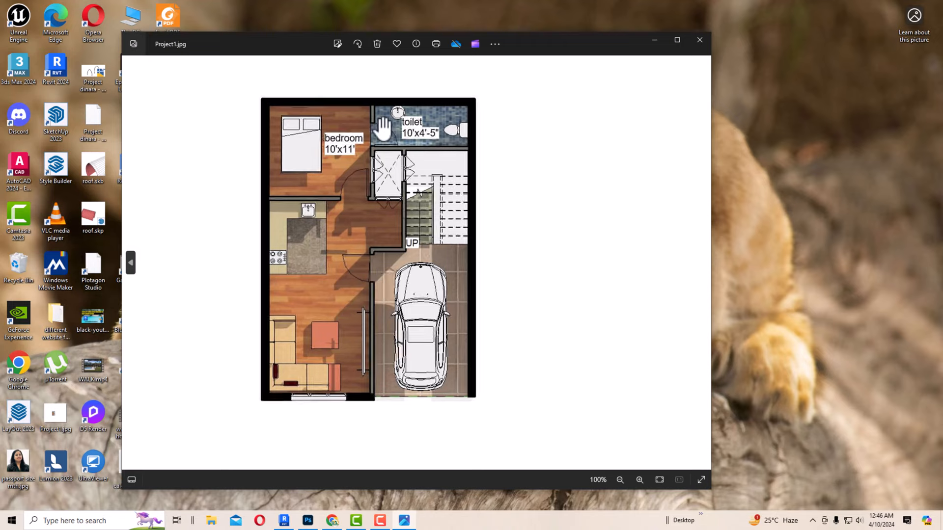
scroll(383, 129, down, 3)
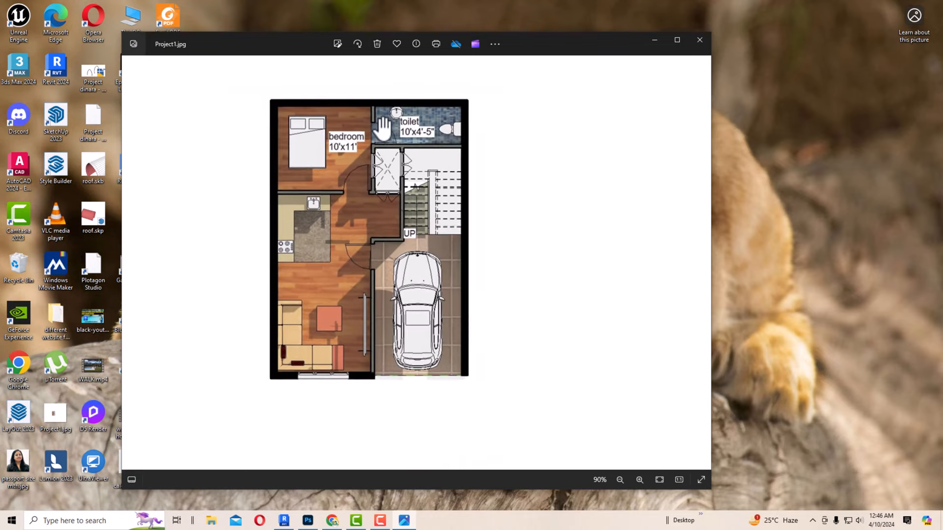
scroll(383, 130, up, 2)
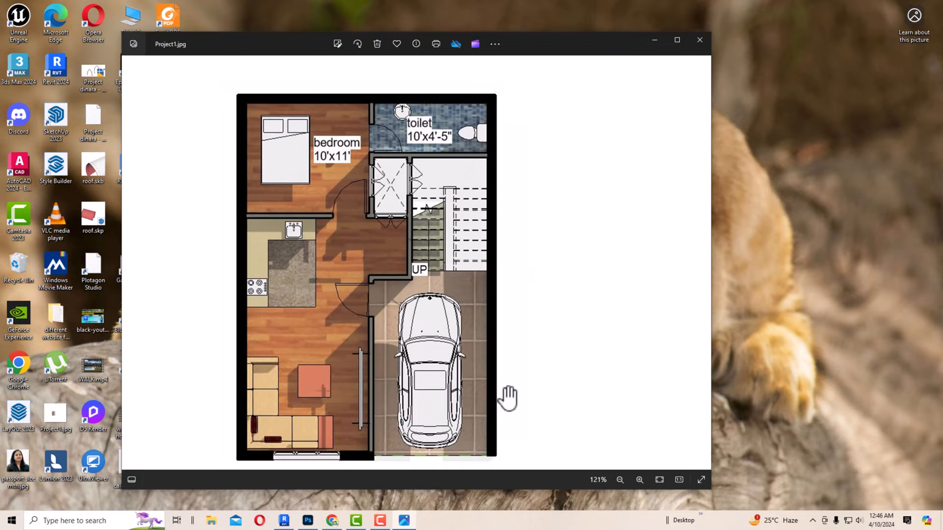